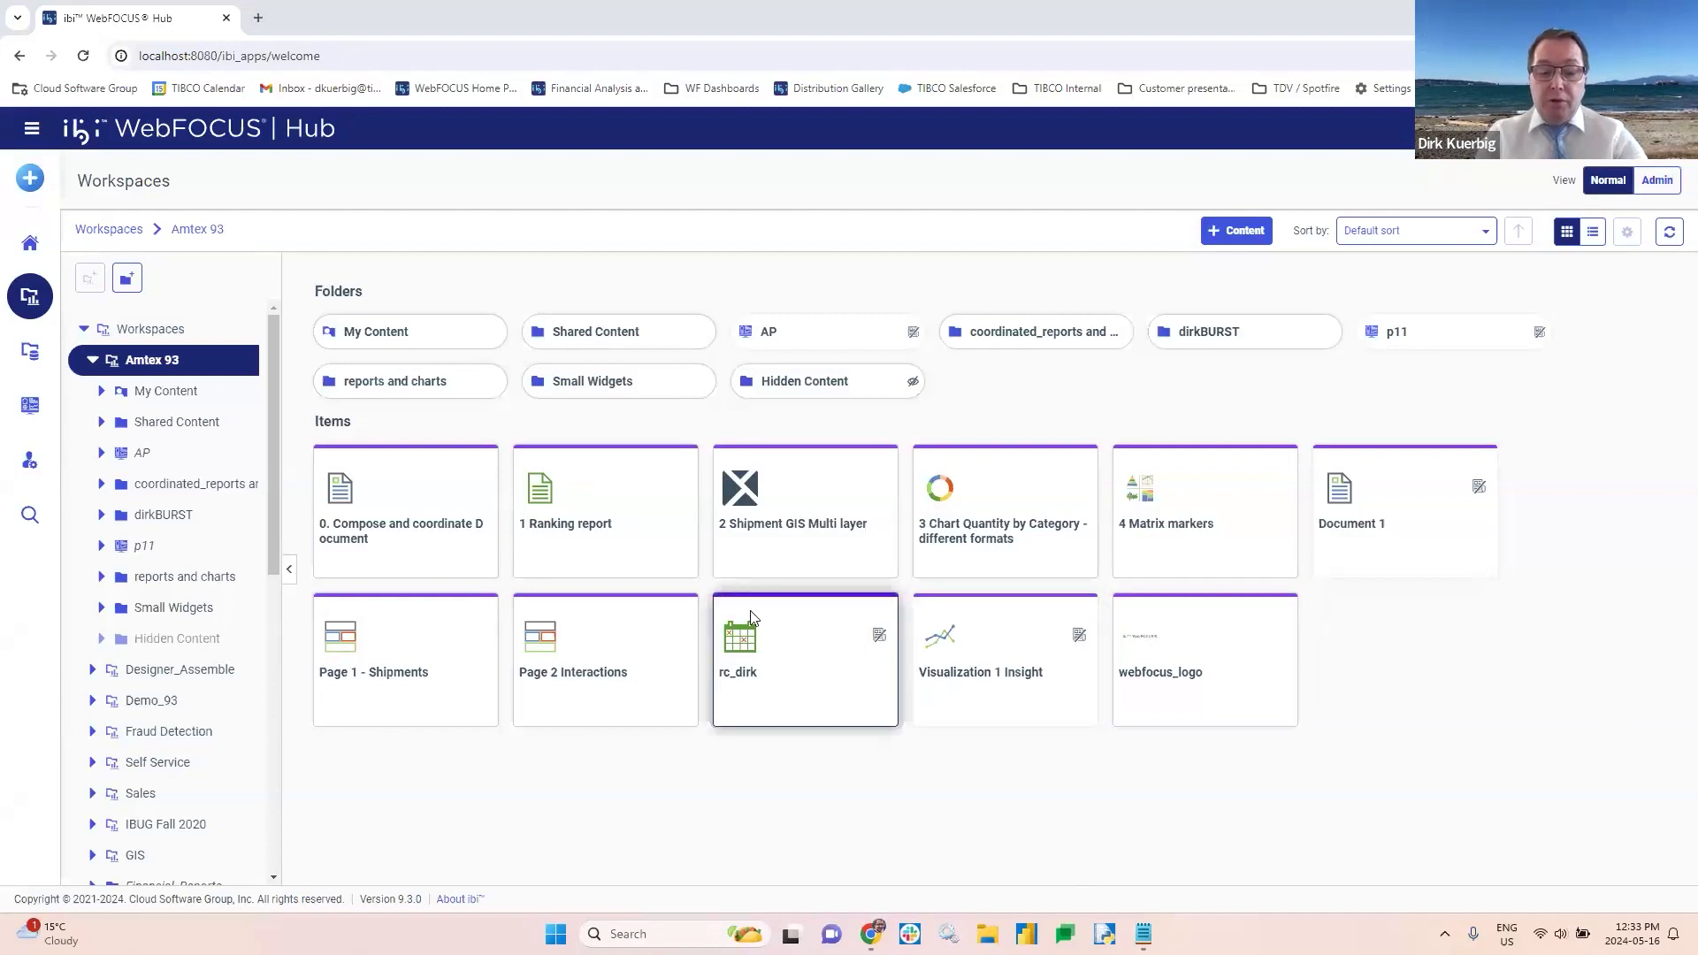
Step: Create a new portal titled AmtexPortal in the Amtex 93 workspace
left_click(30, 178)
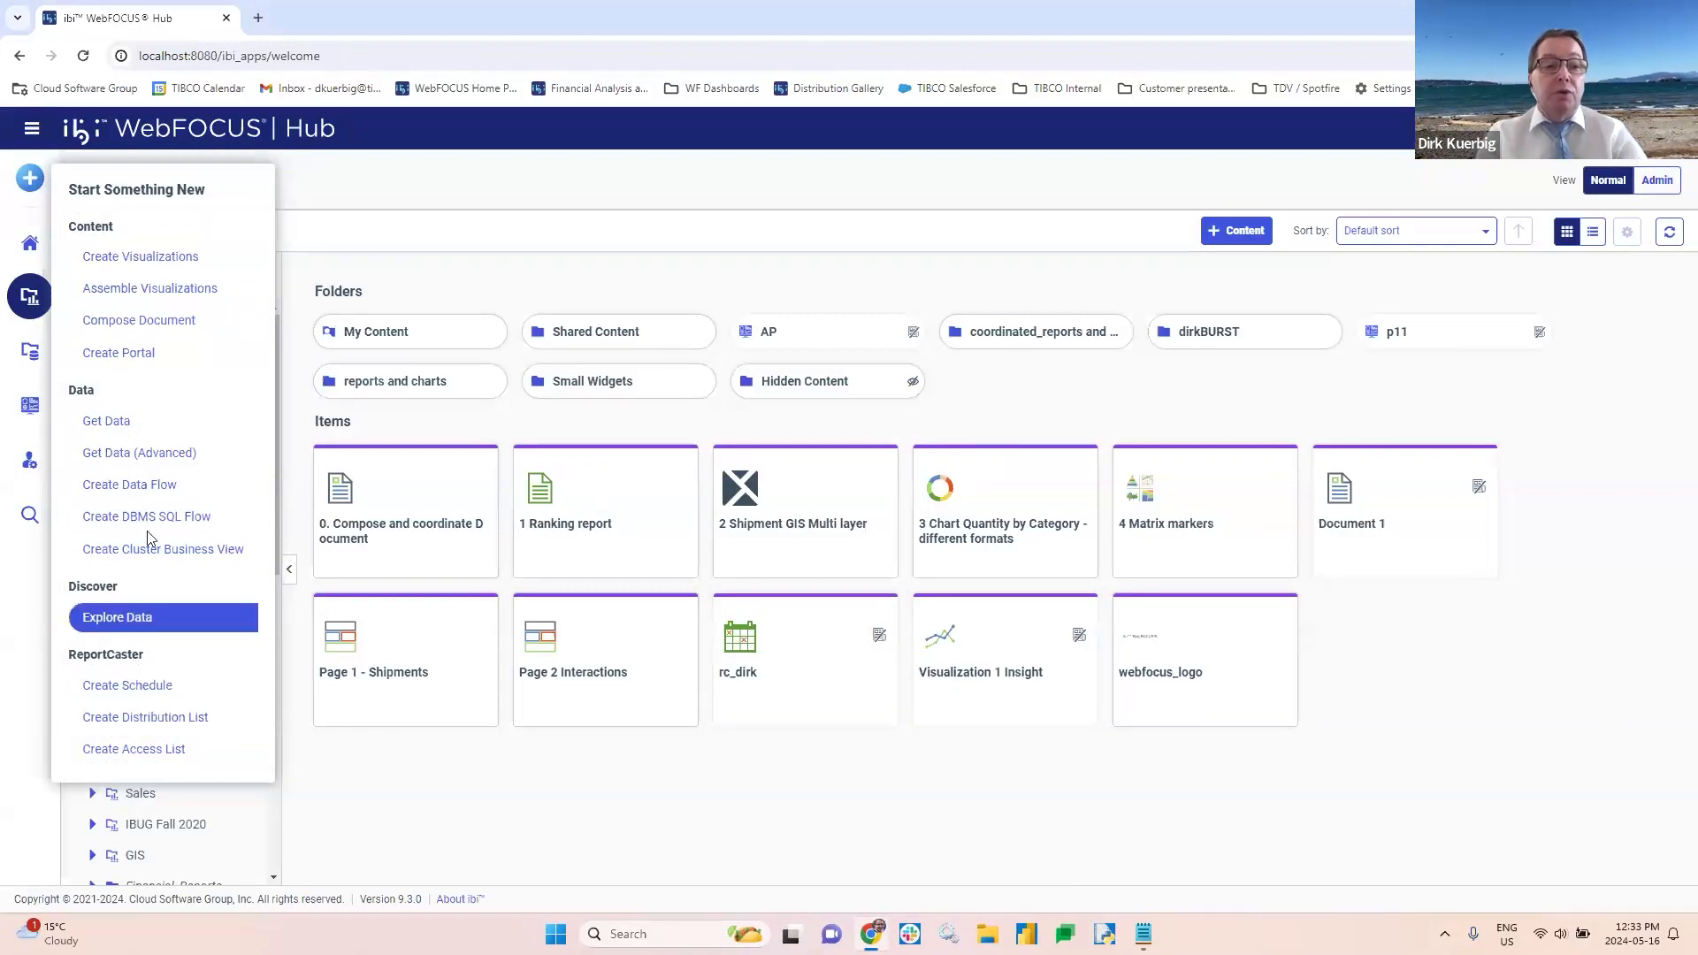
left_click(124, 353)
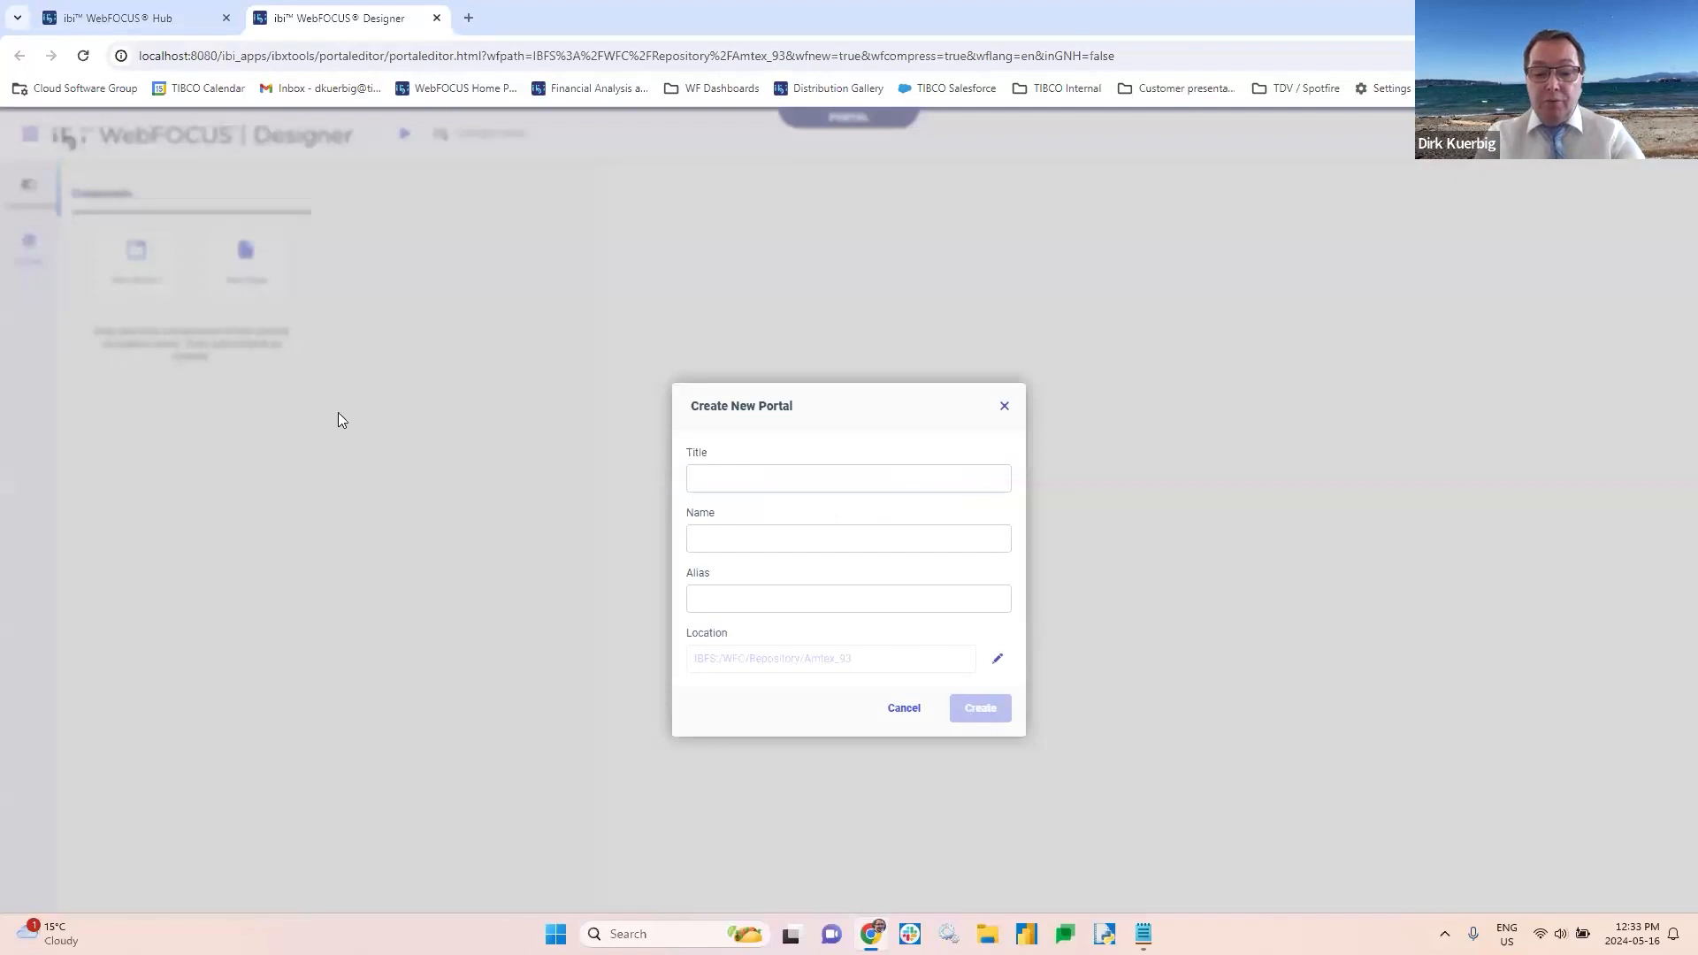
left_click(776, 485)
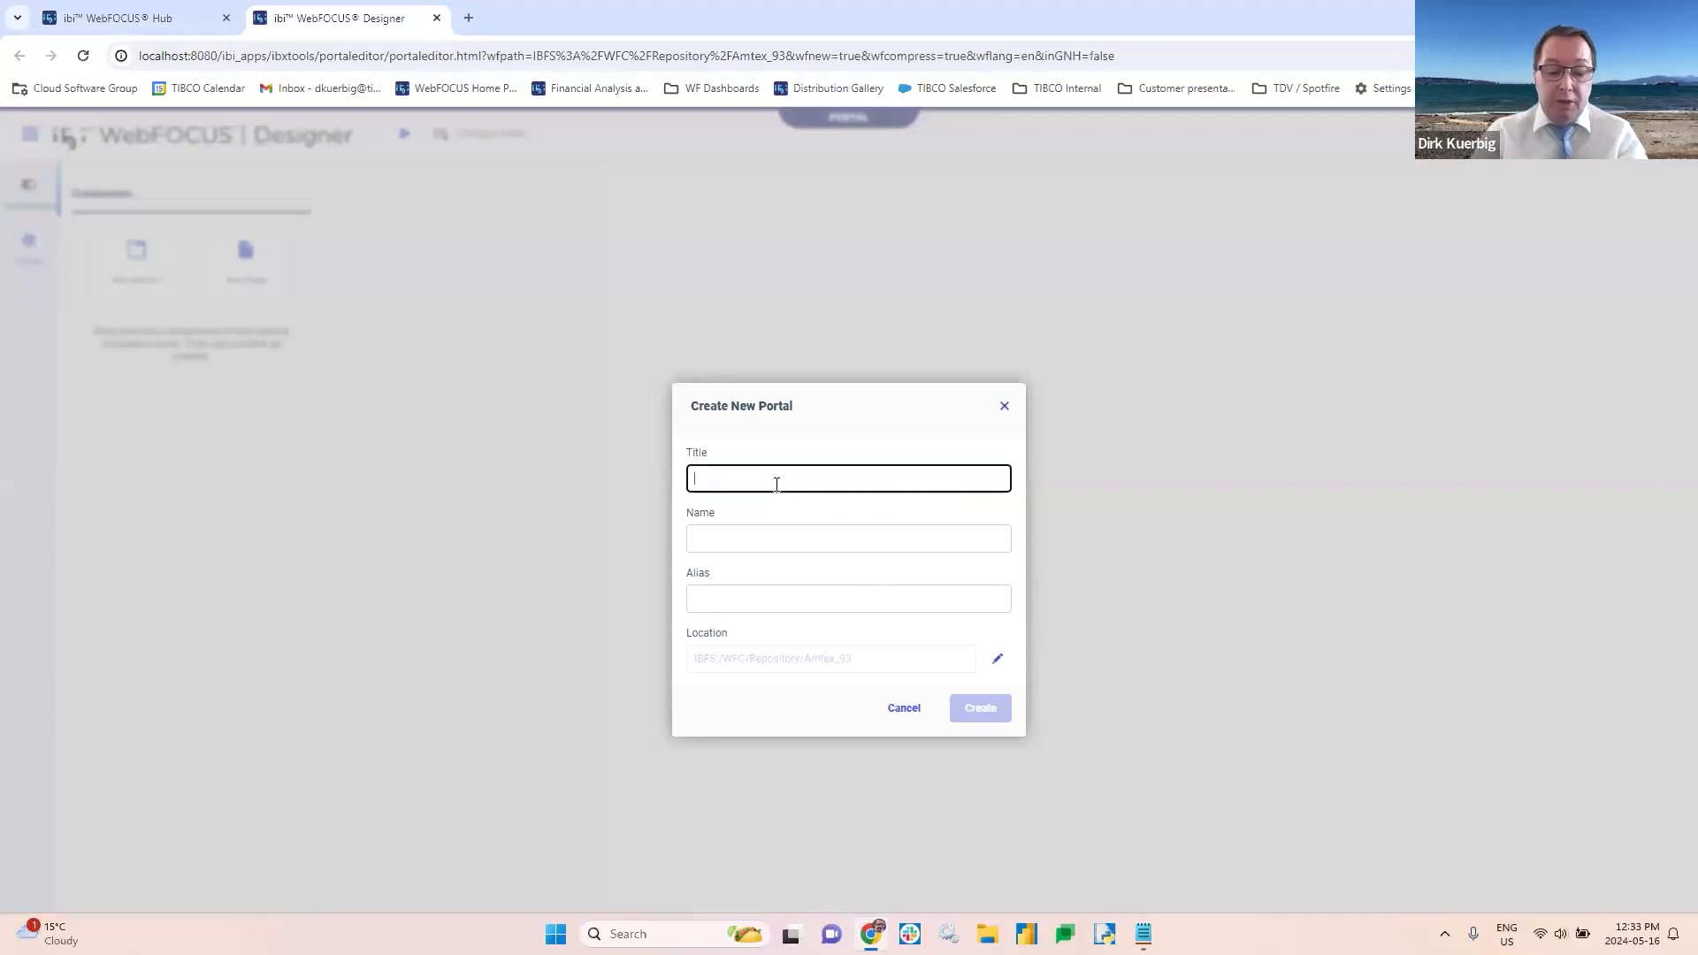
type("AmtexPortal")
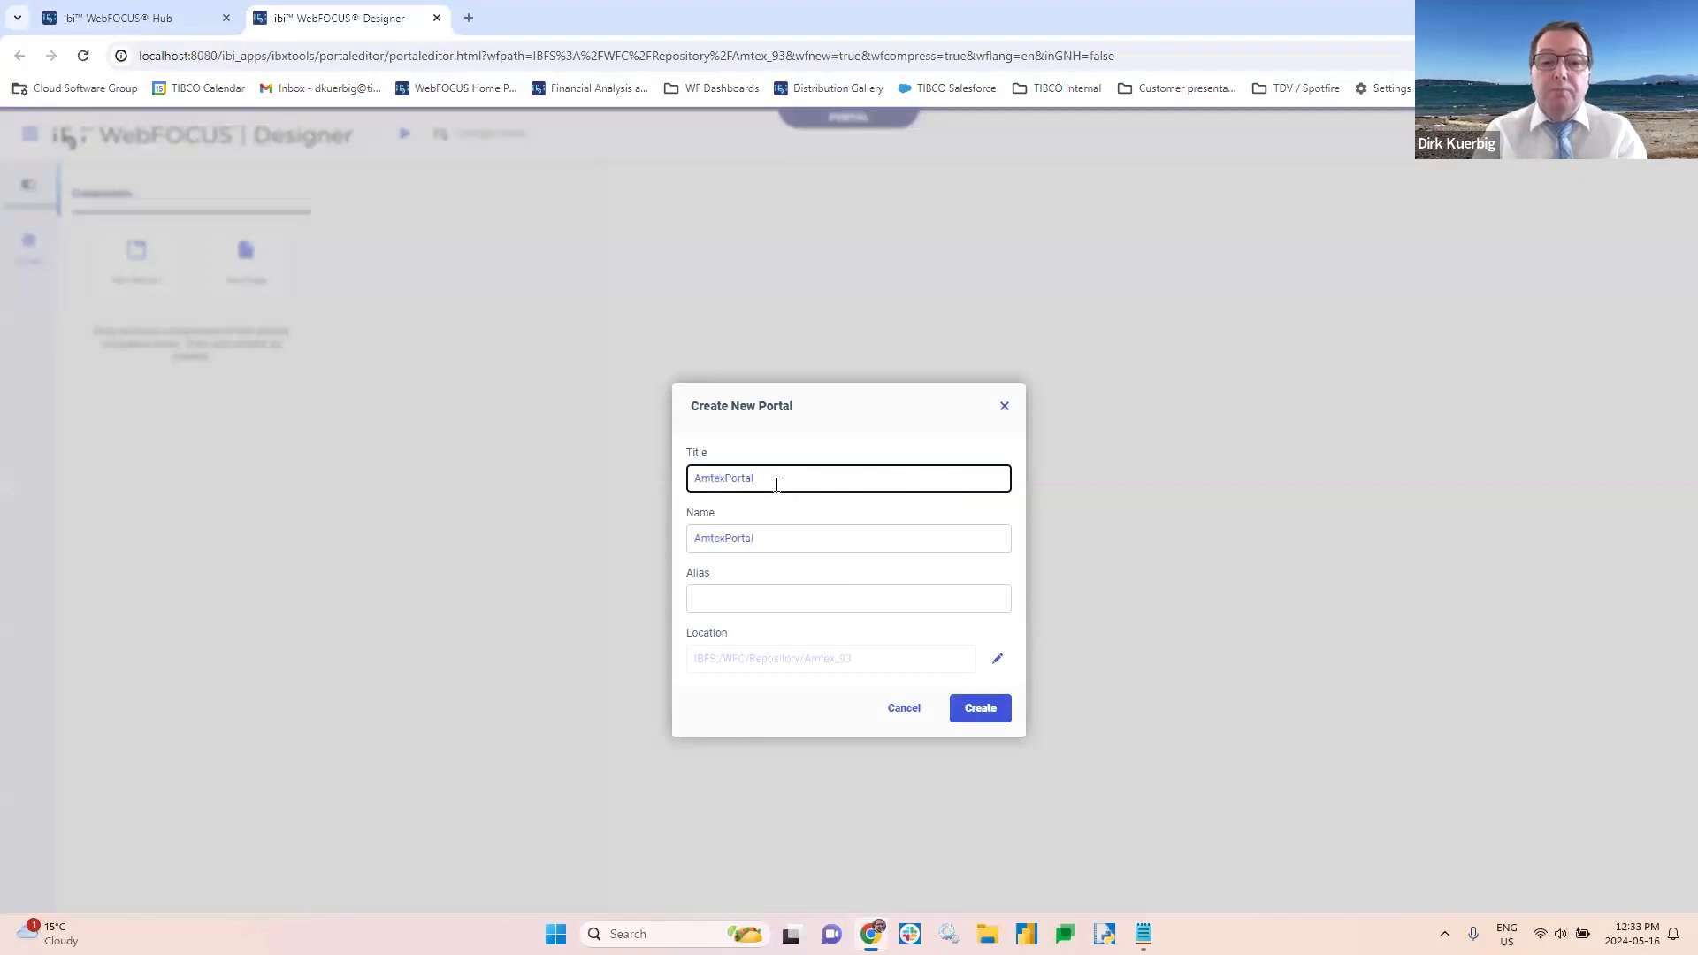
left_click(987, 705)
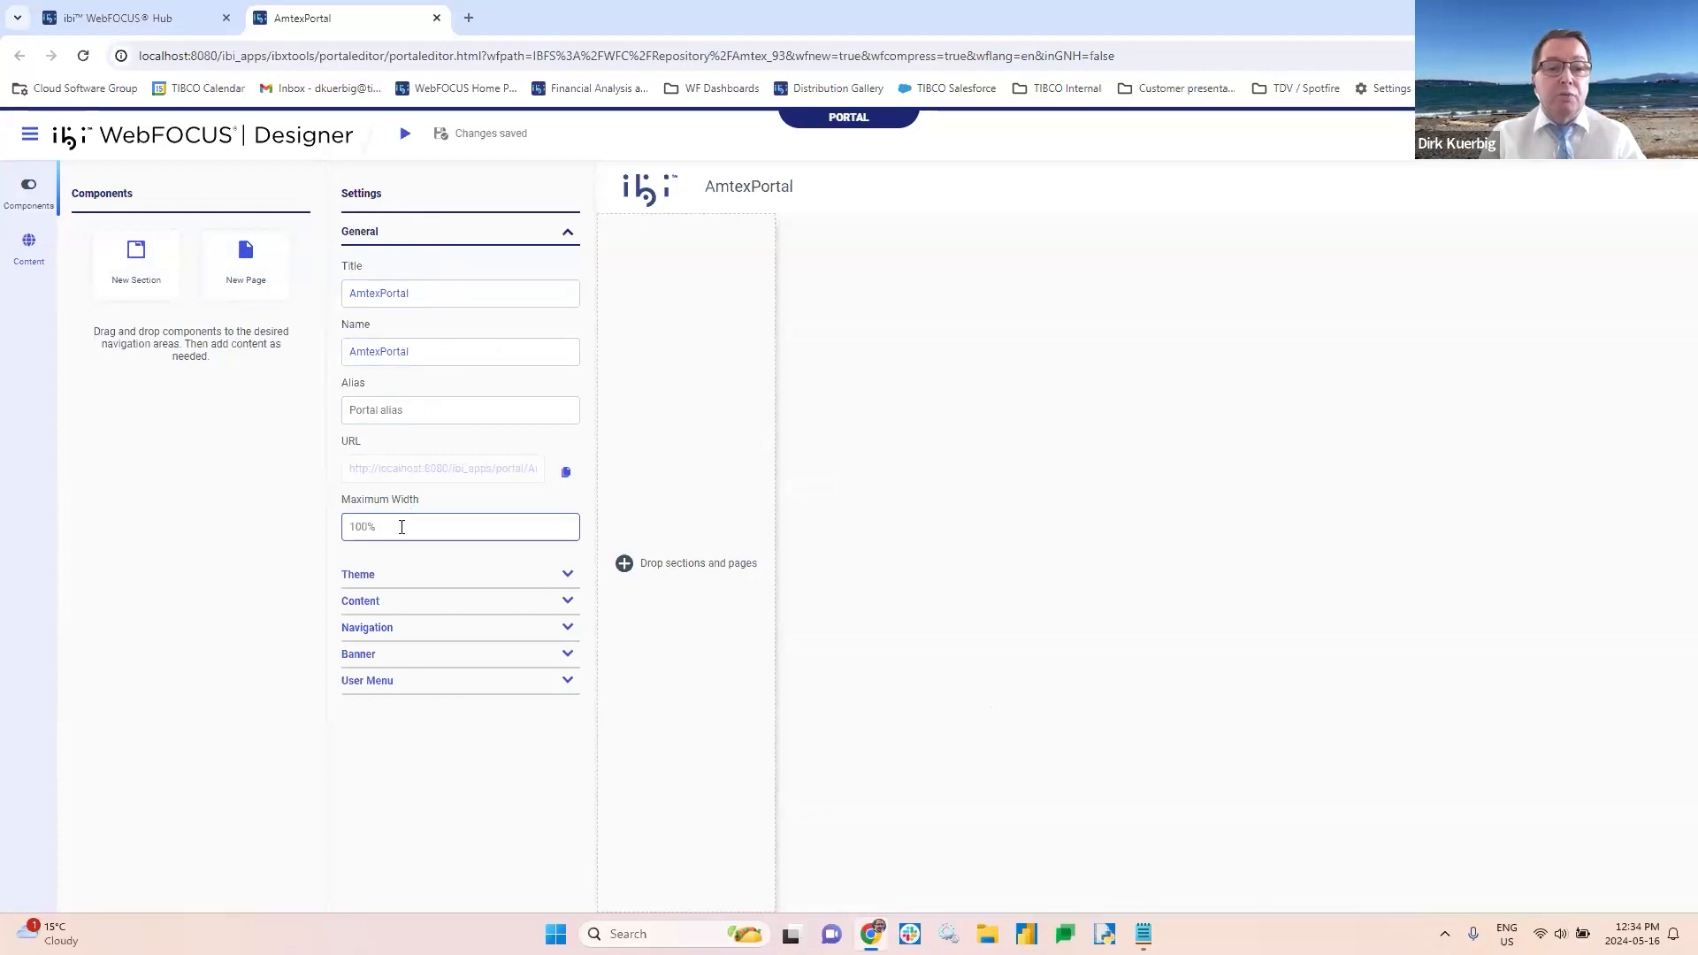
Step: Set the portal's theme to GIS
left_click(369, 576)
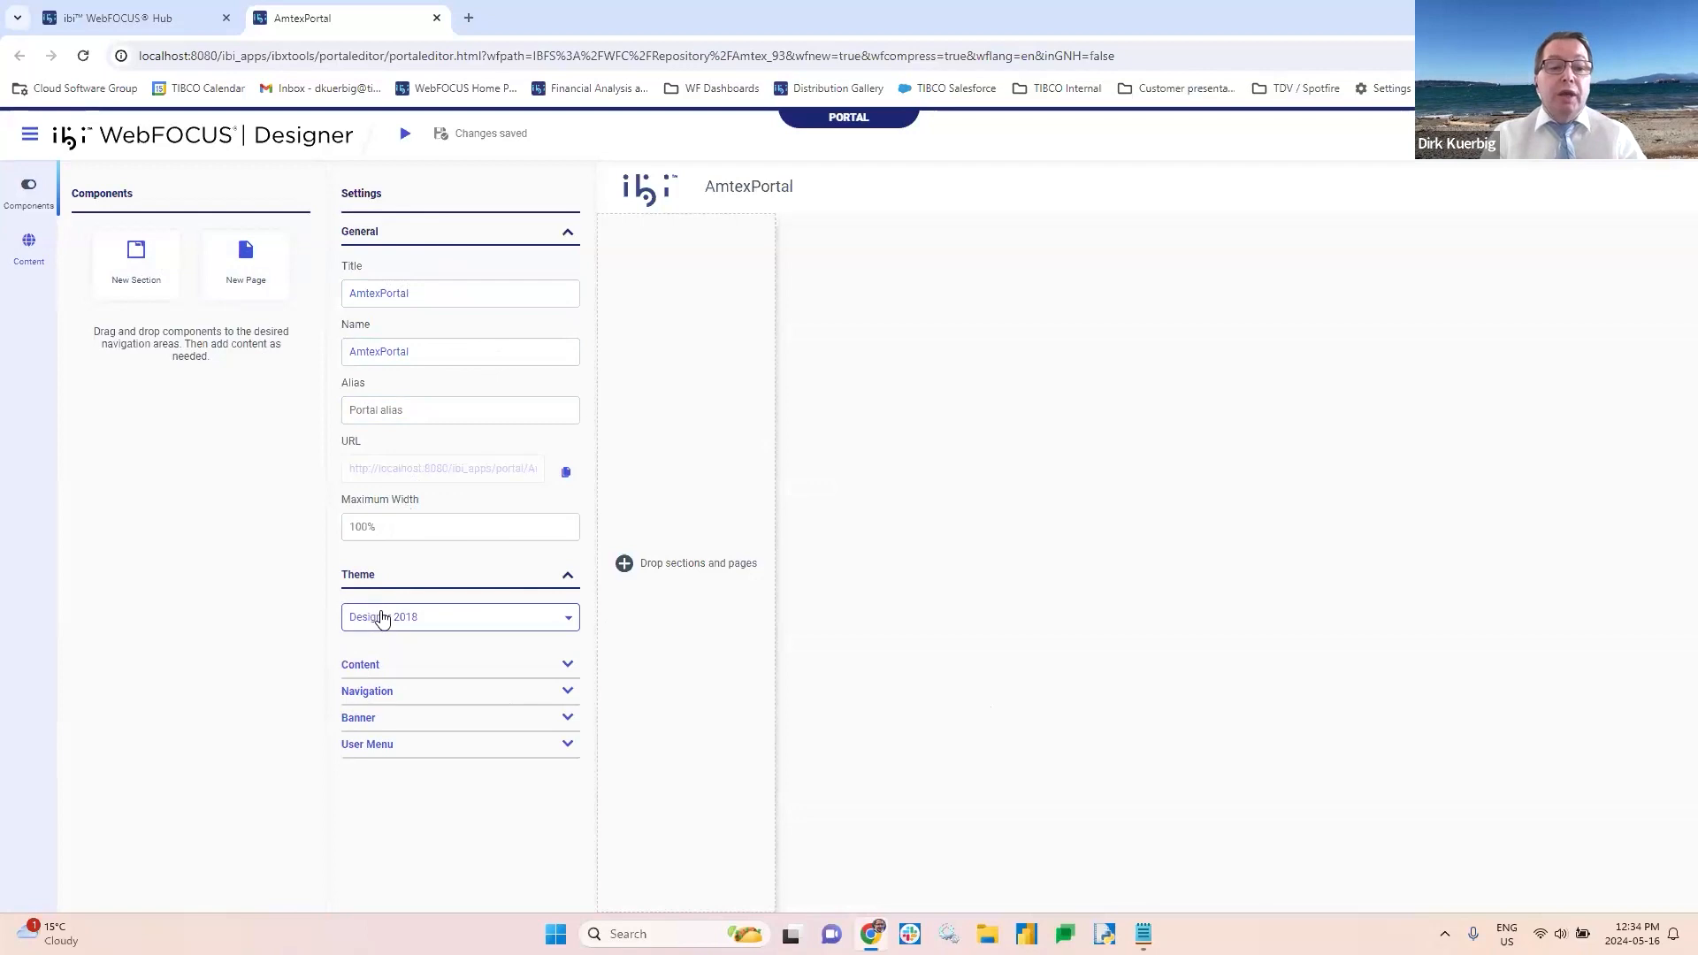
left_click(389, 619)
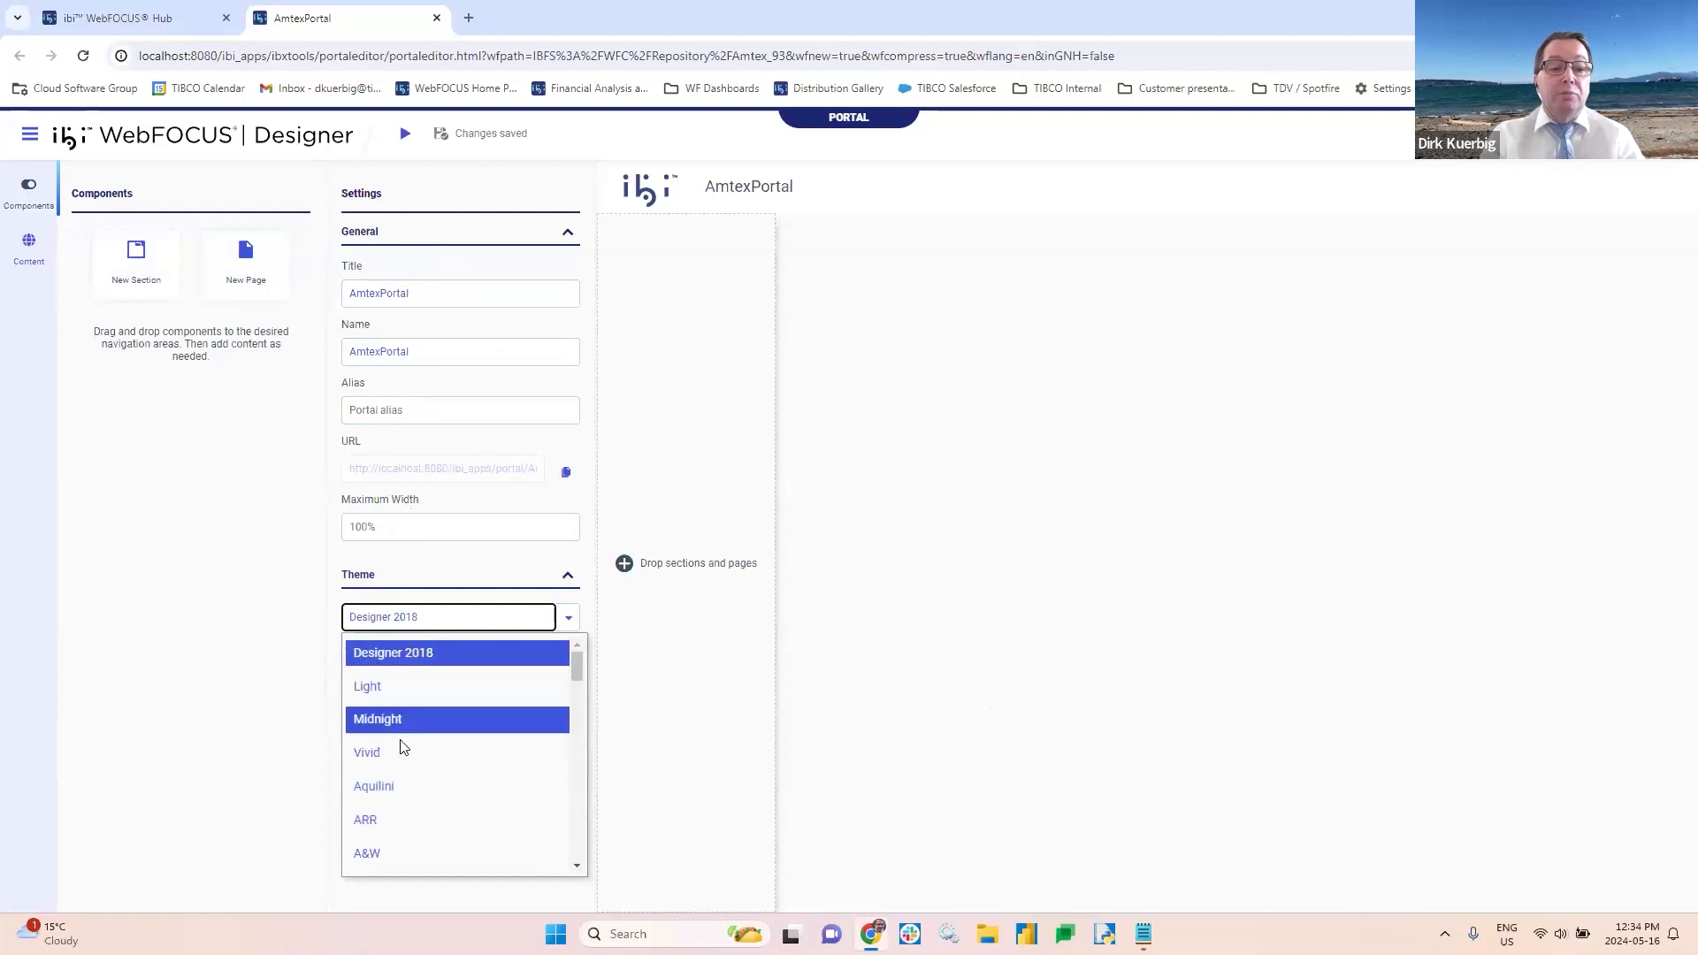
scroll(402, 751, "down", 5)
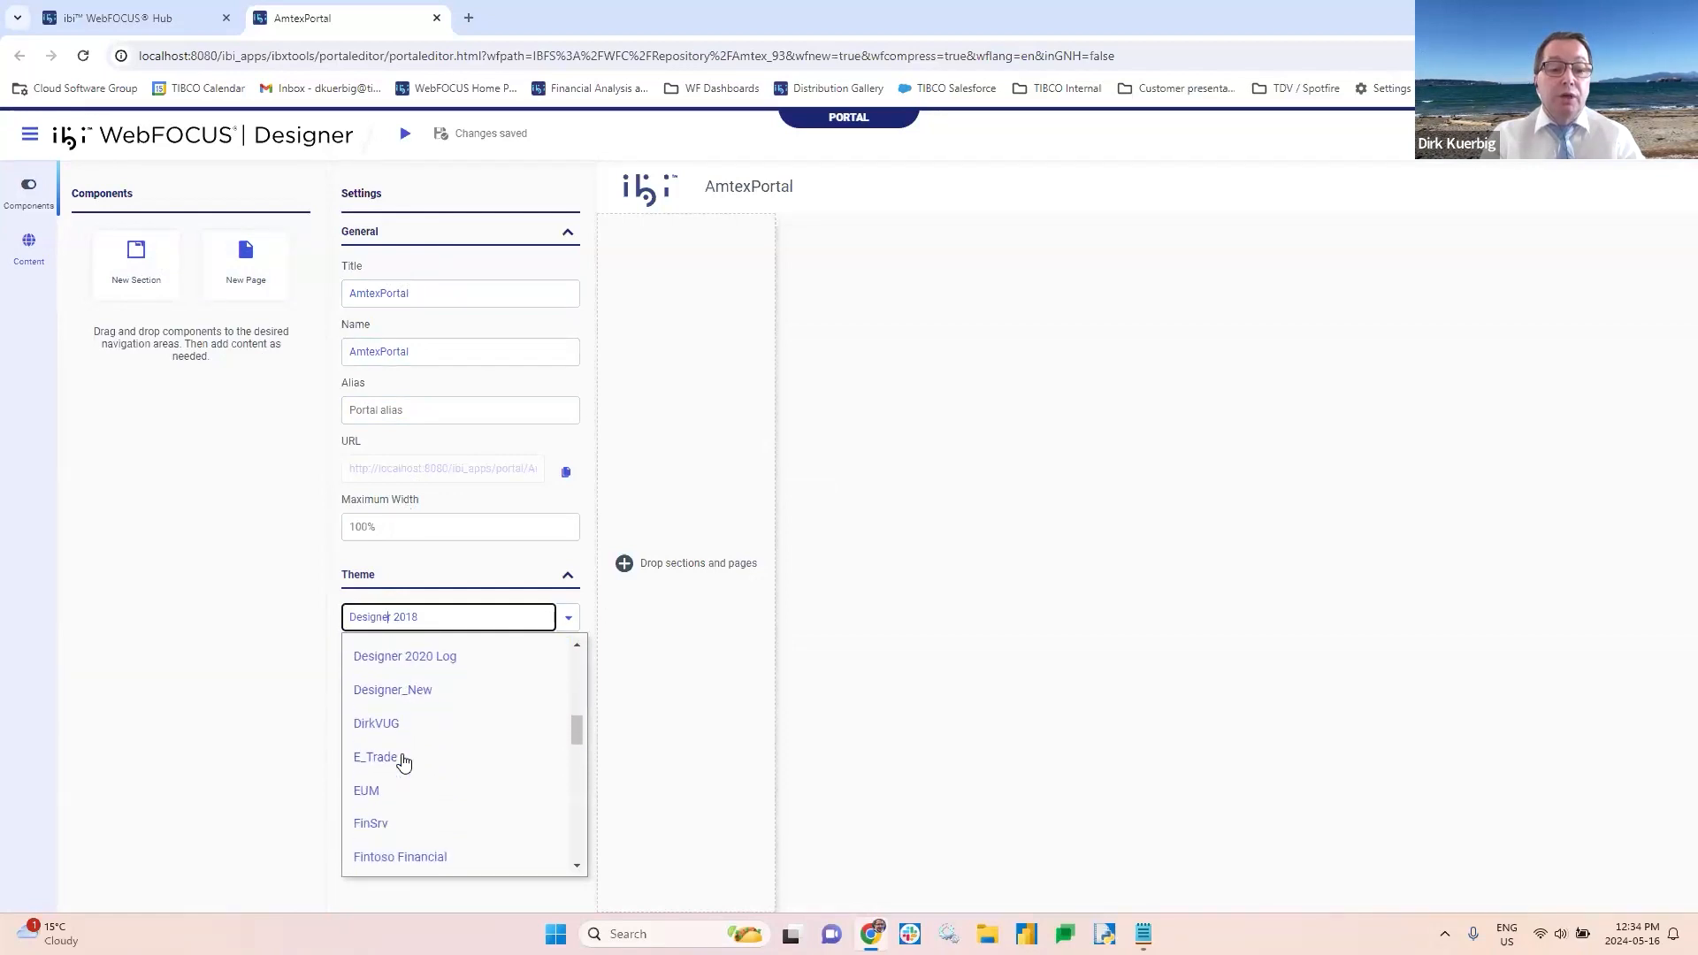
scroll(398, 760, "down", 3)
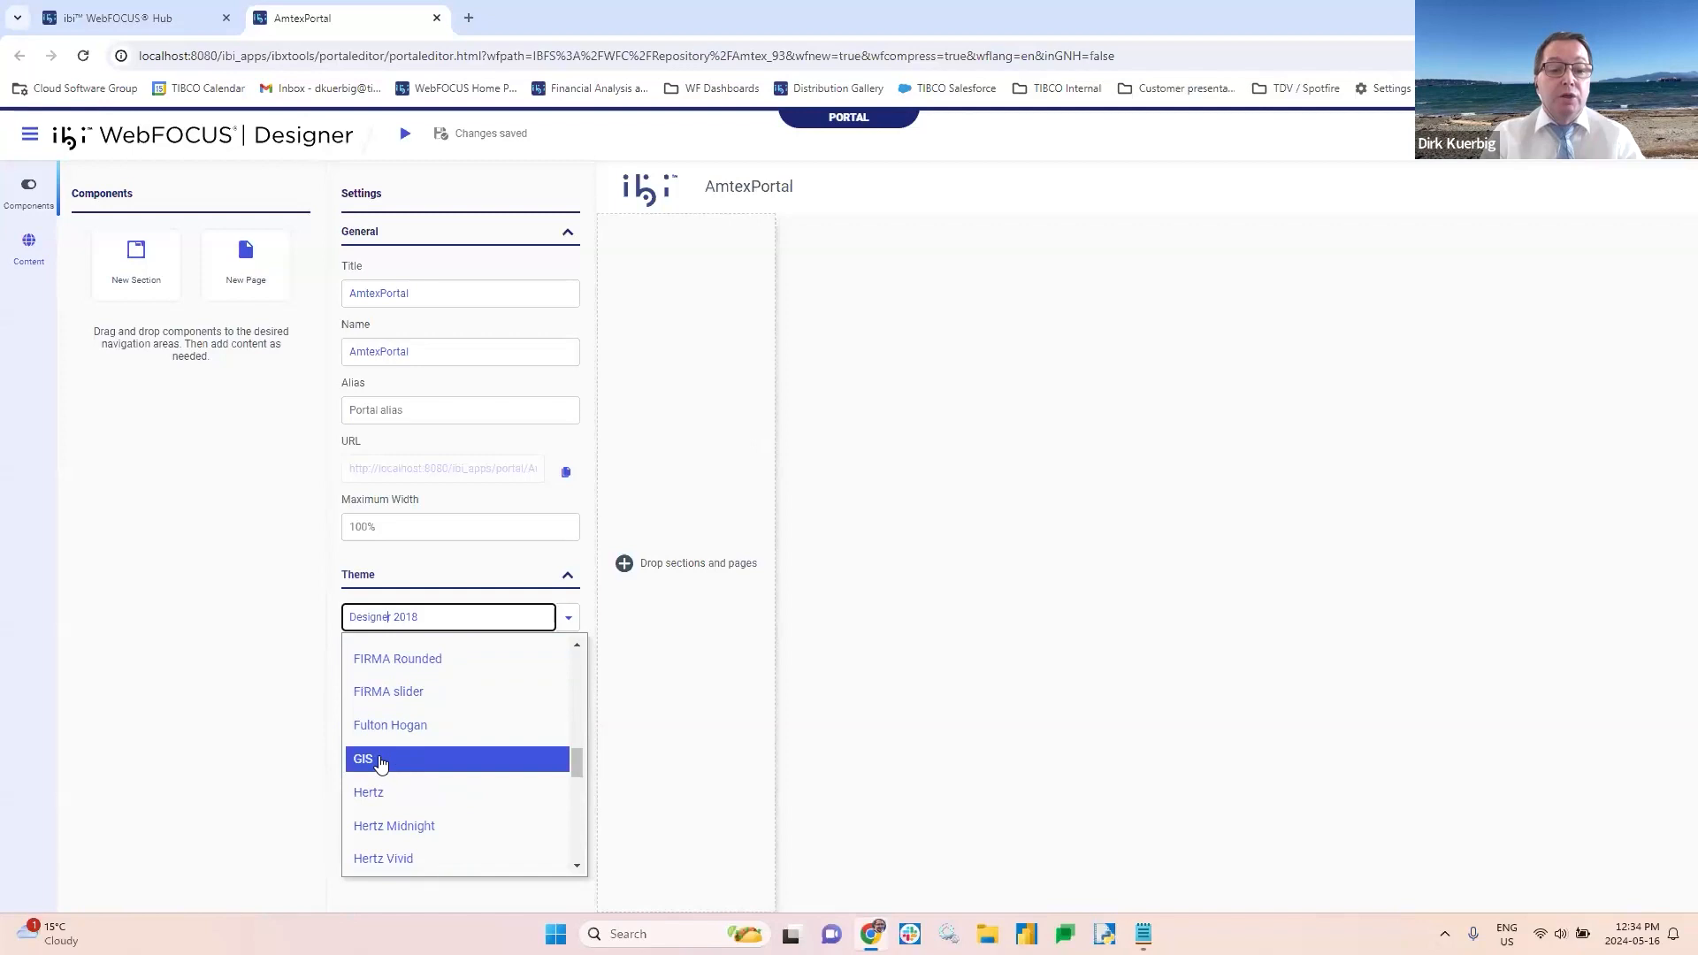
left_click(380, 761)
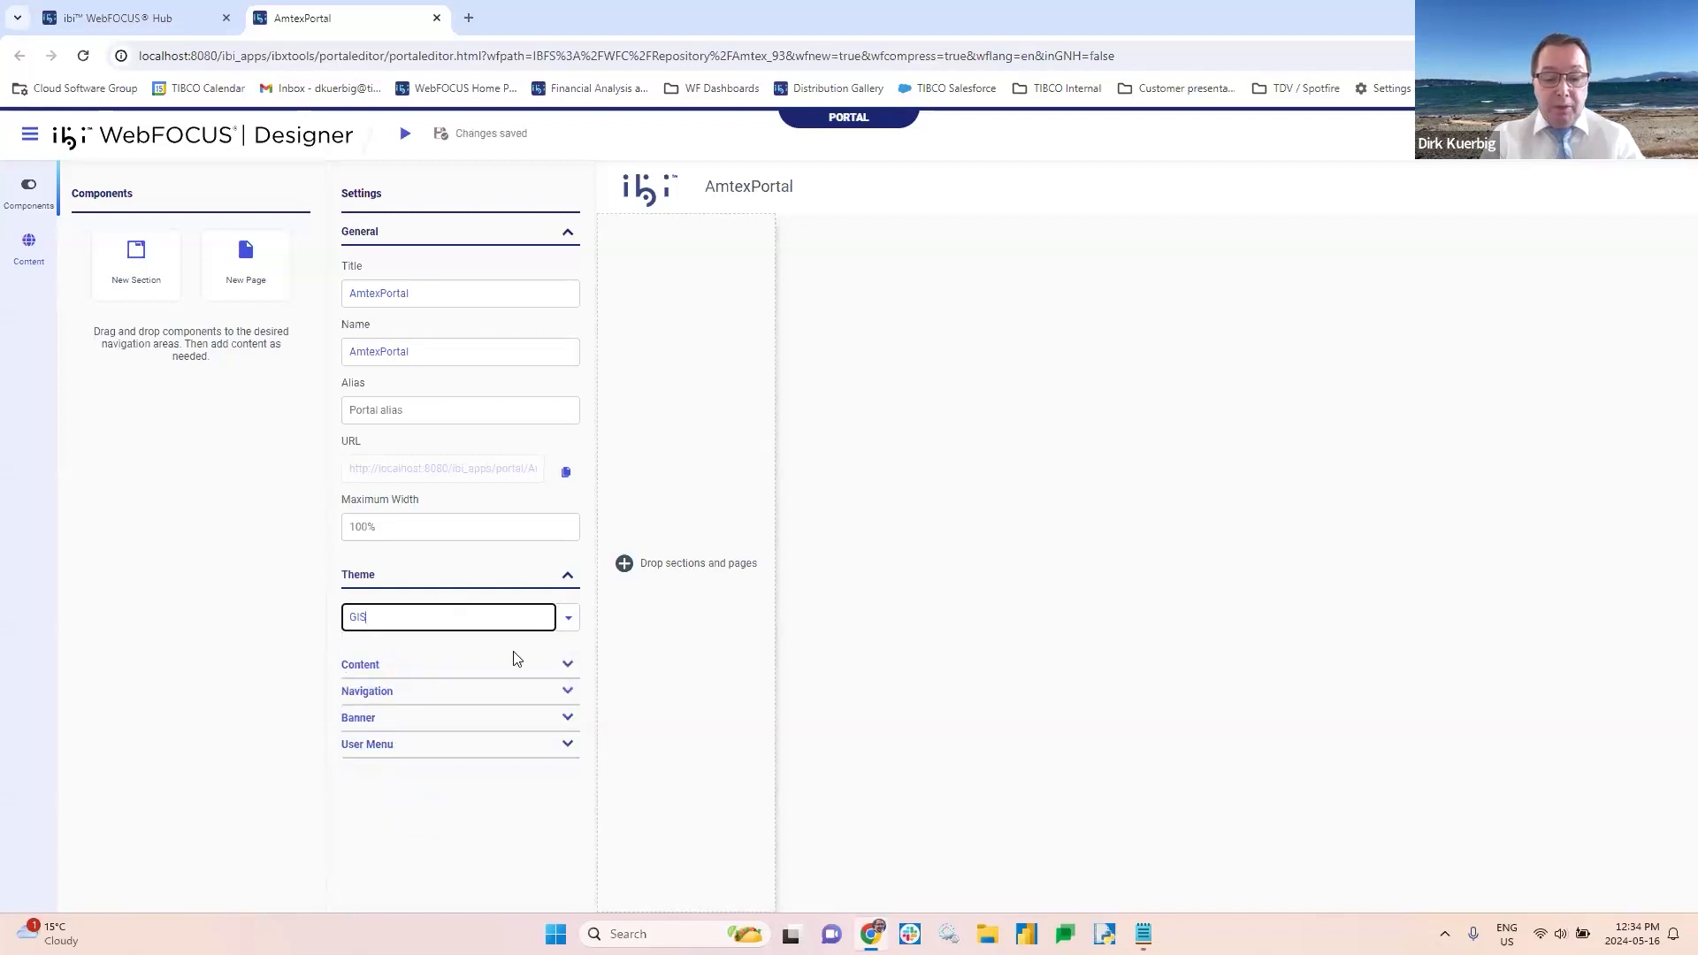
Step: Turn on live preview for the portal's content
left_click(568, 665)
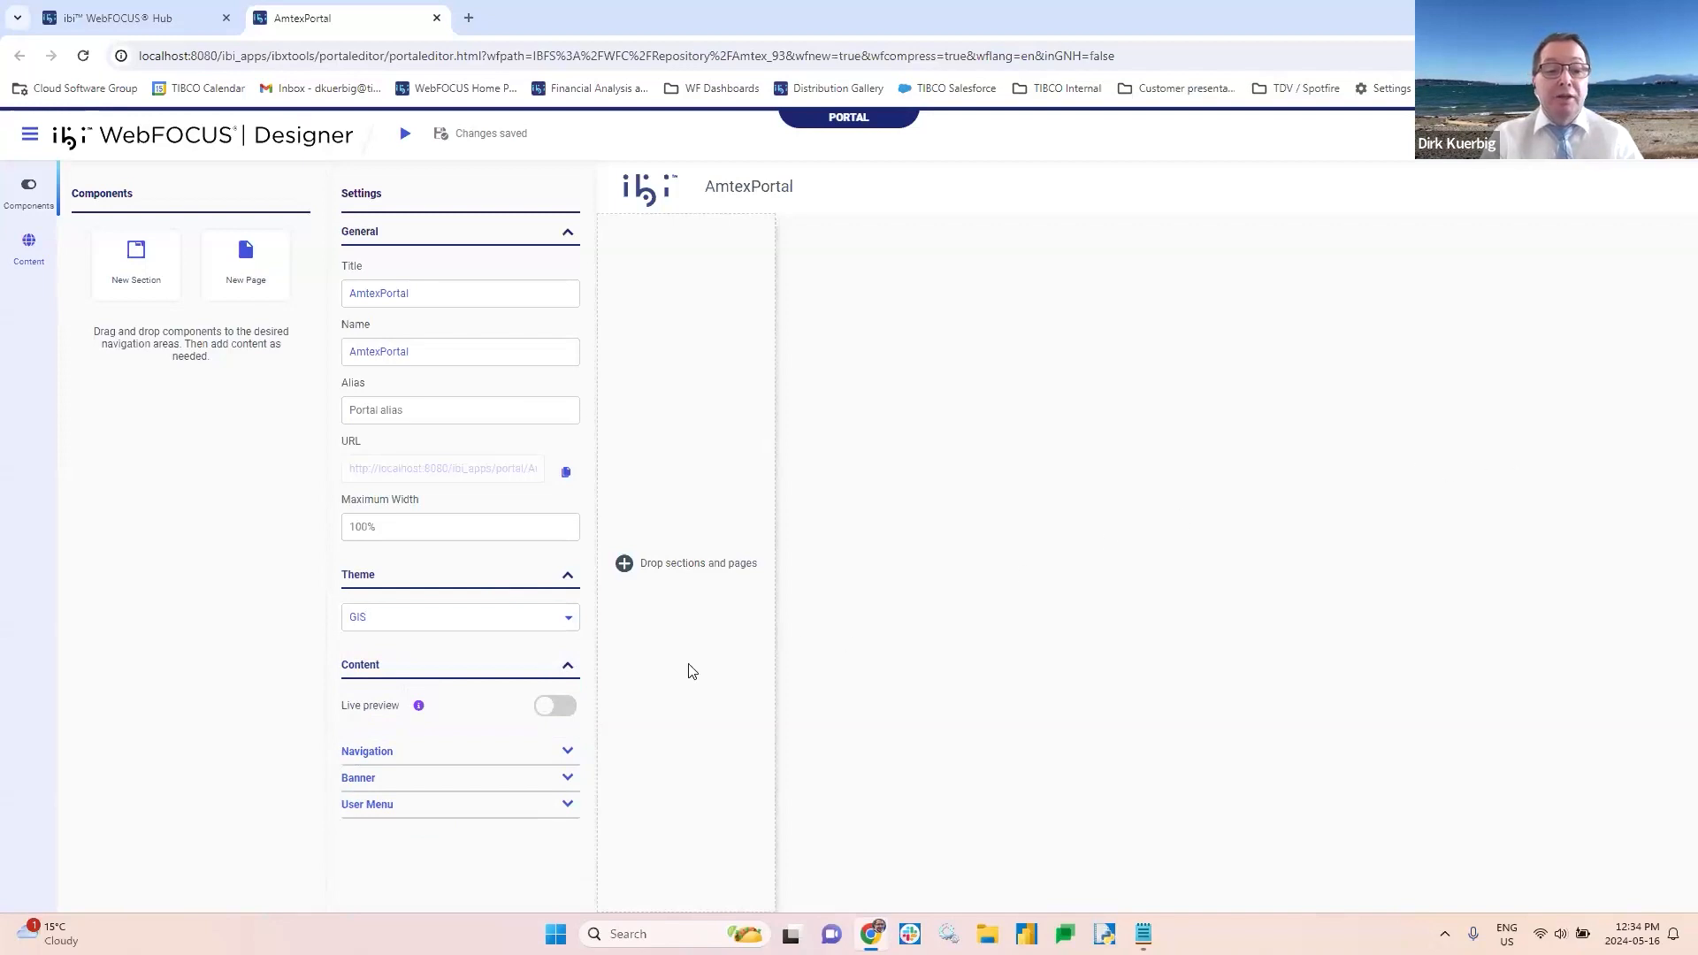
left_click(557, 706)
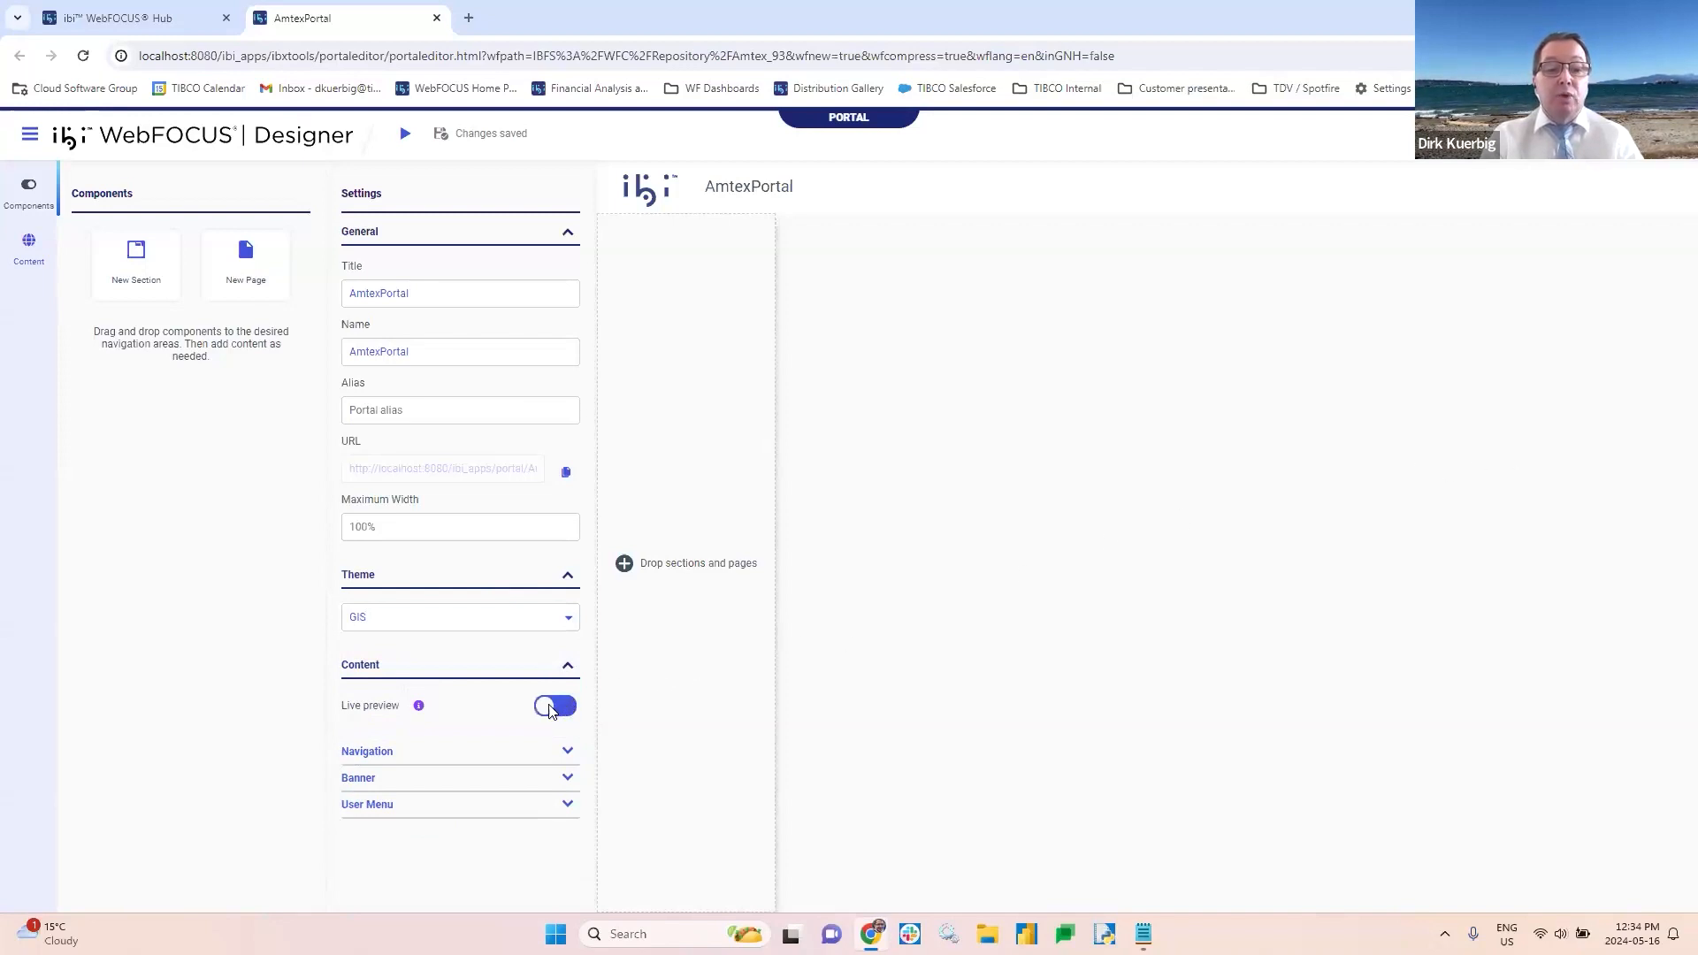
left_click(543, 712)
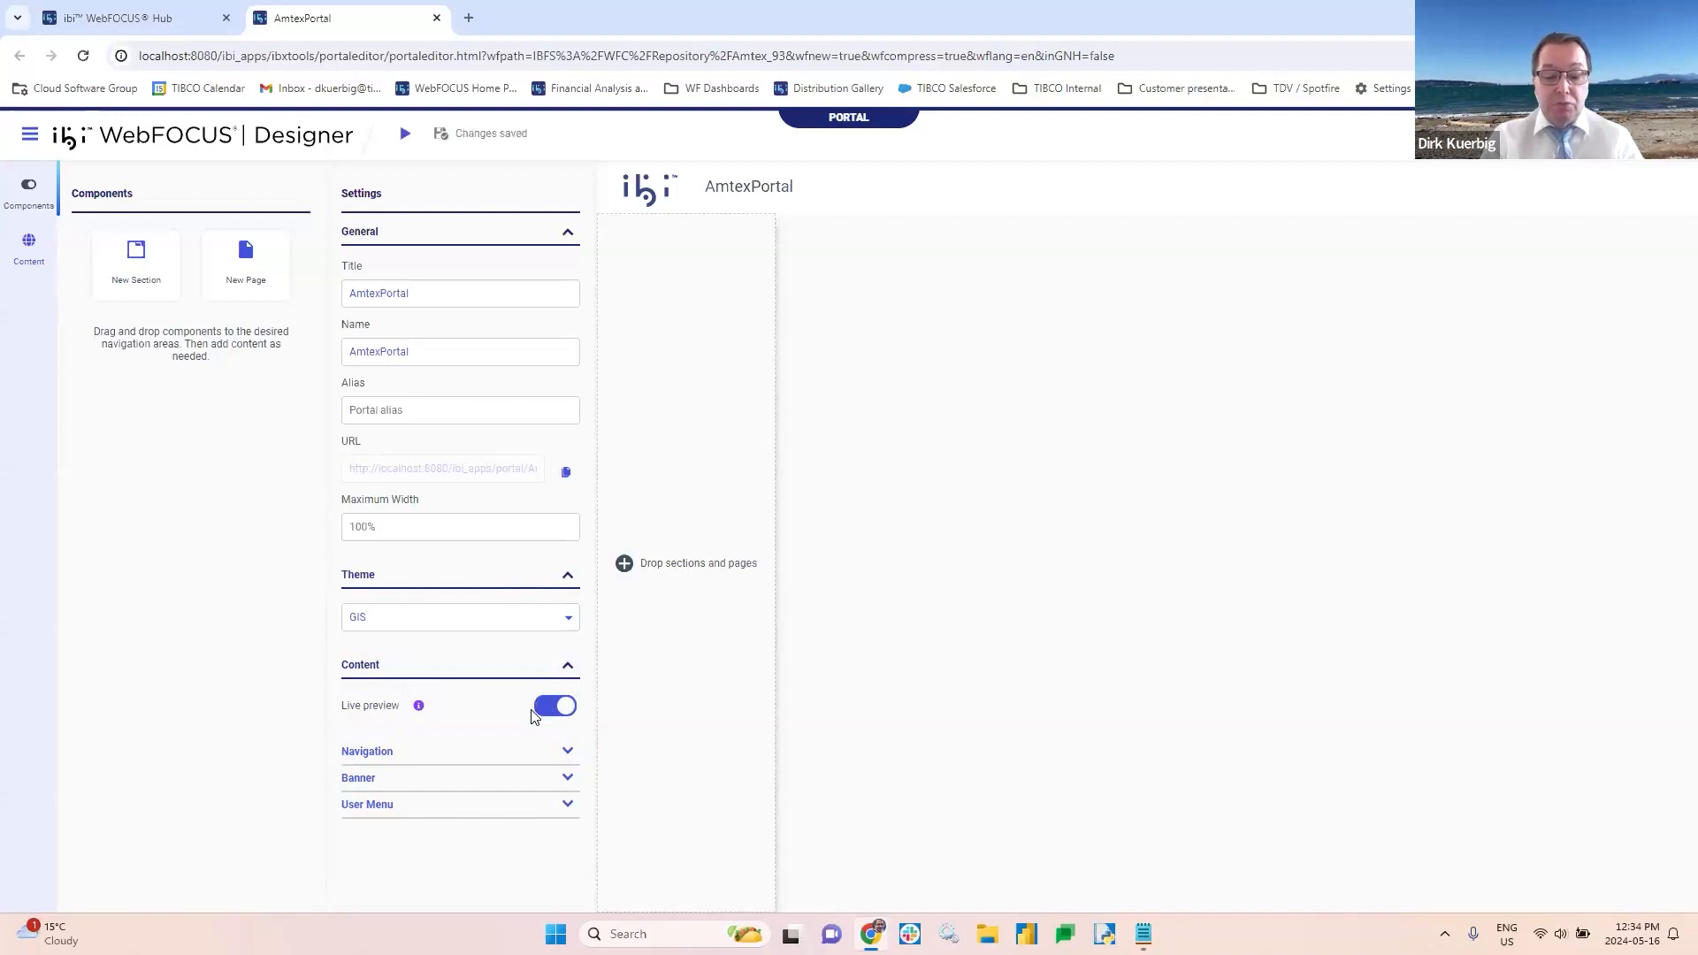
Step: Set the portal's navigation layout to Top & Side Navigation
left_click(375, 750)
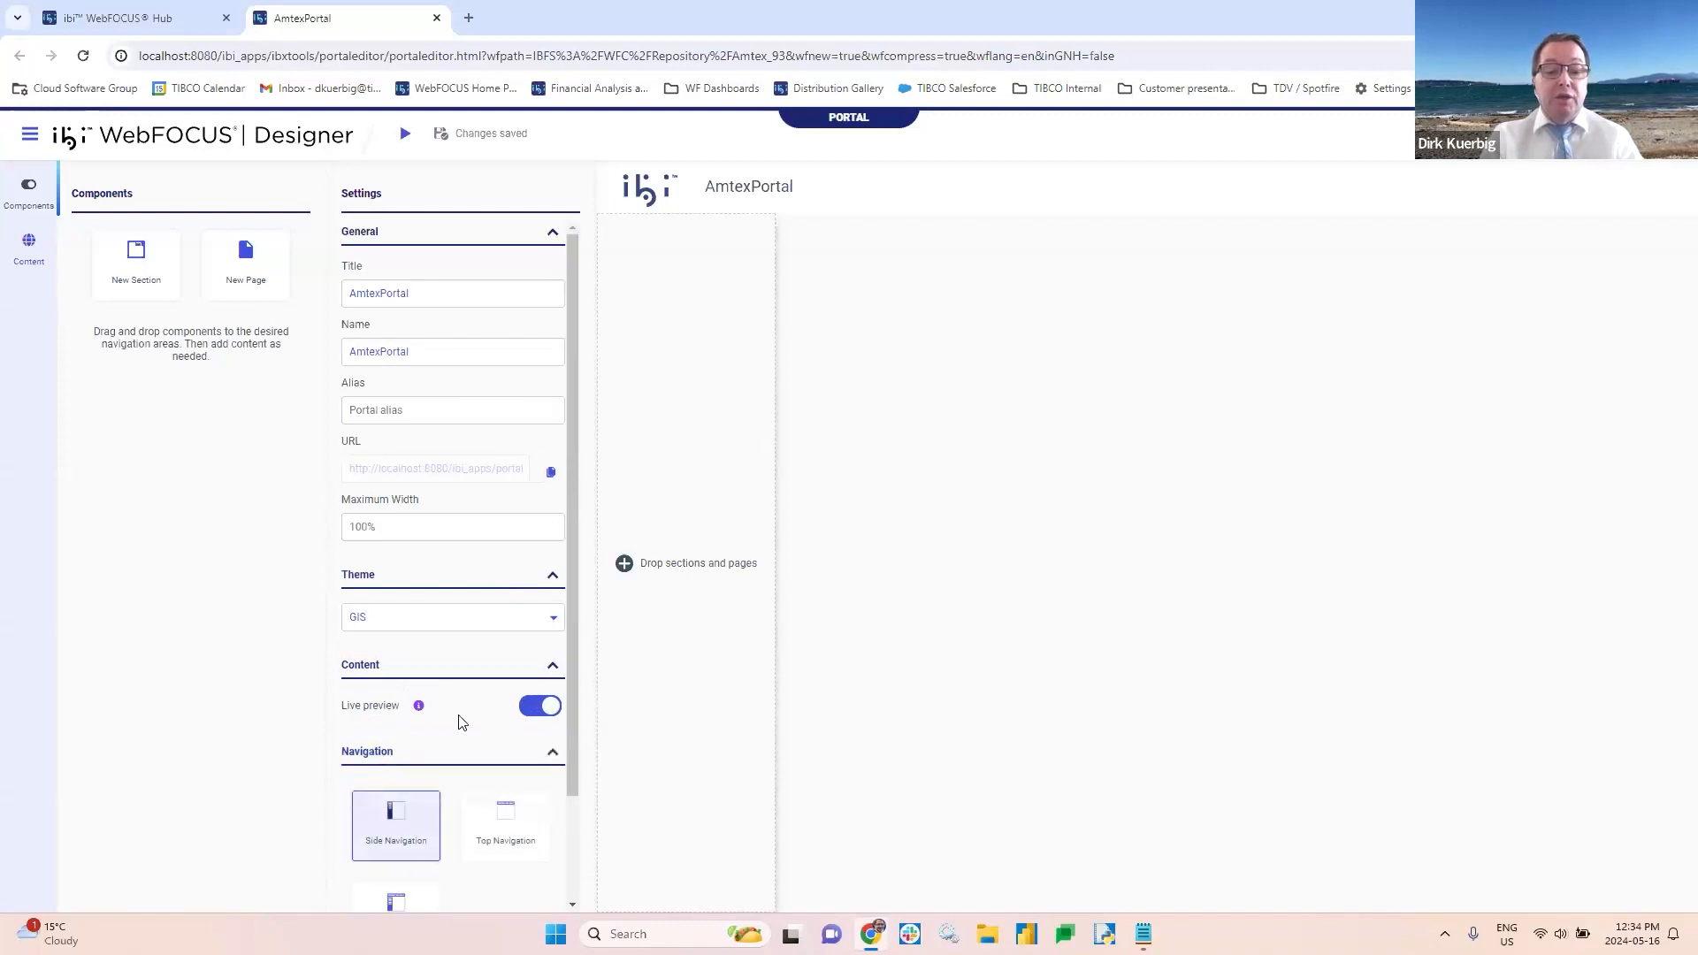
scroll(461, 722, "down", 2)
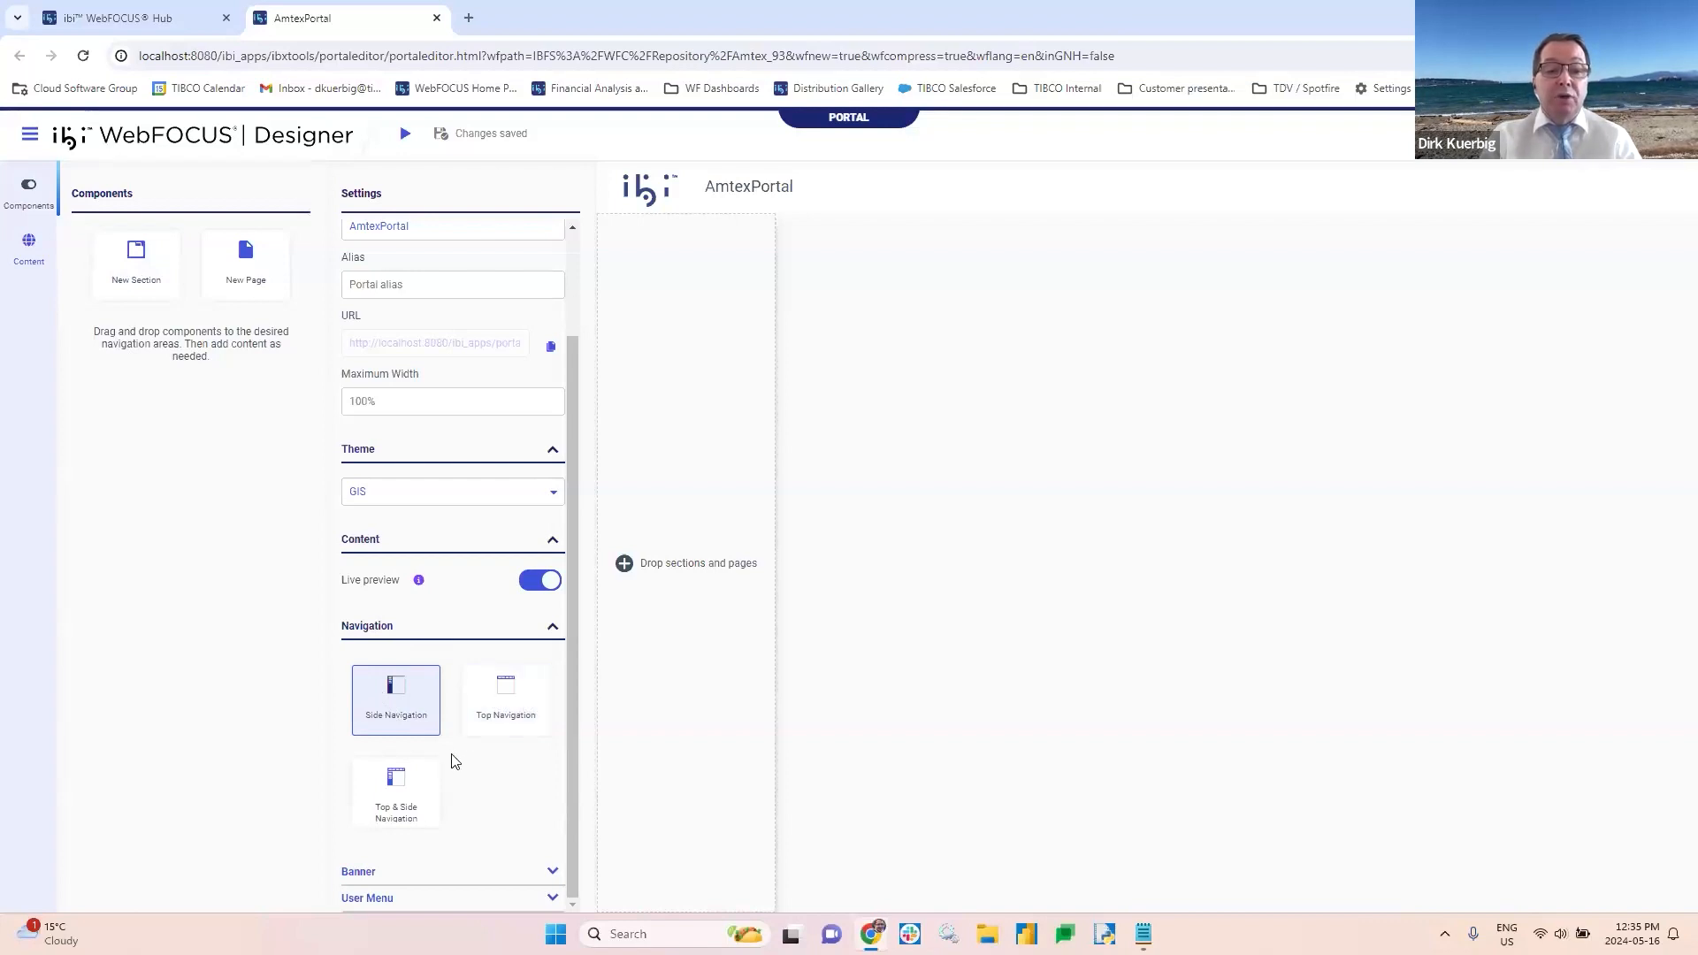
left_click(403, 796)
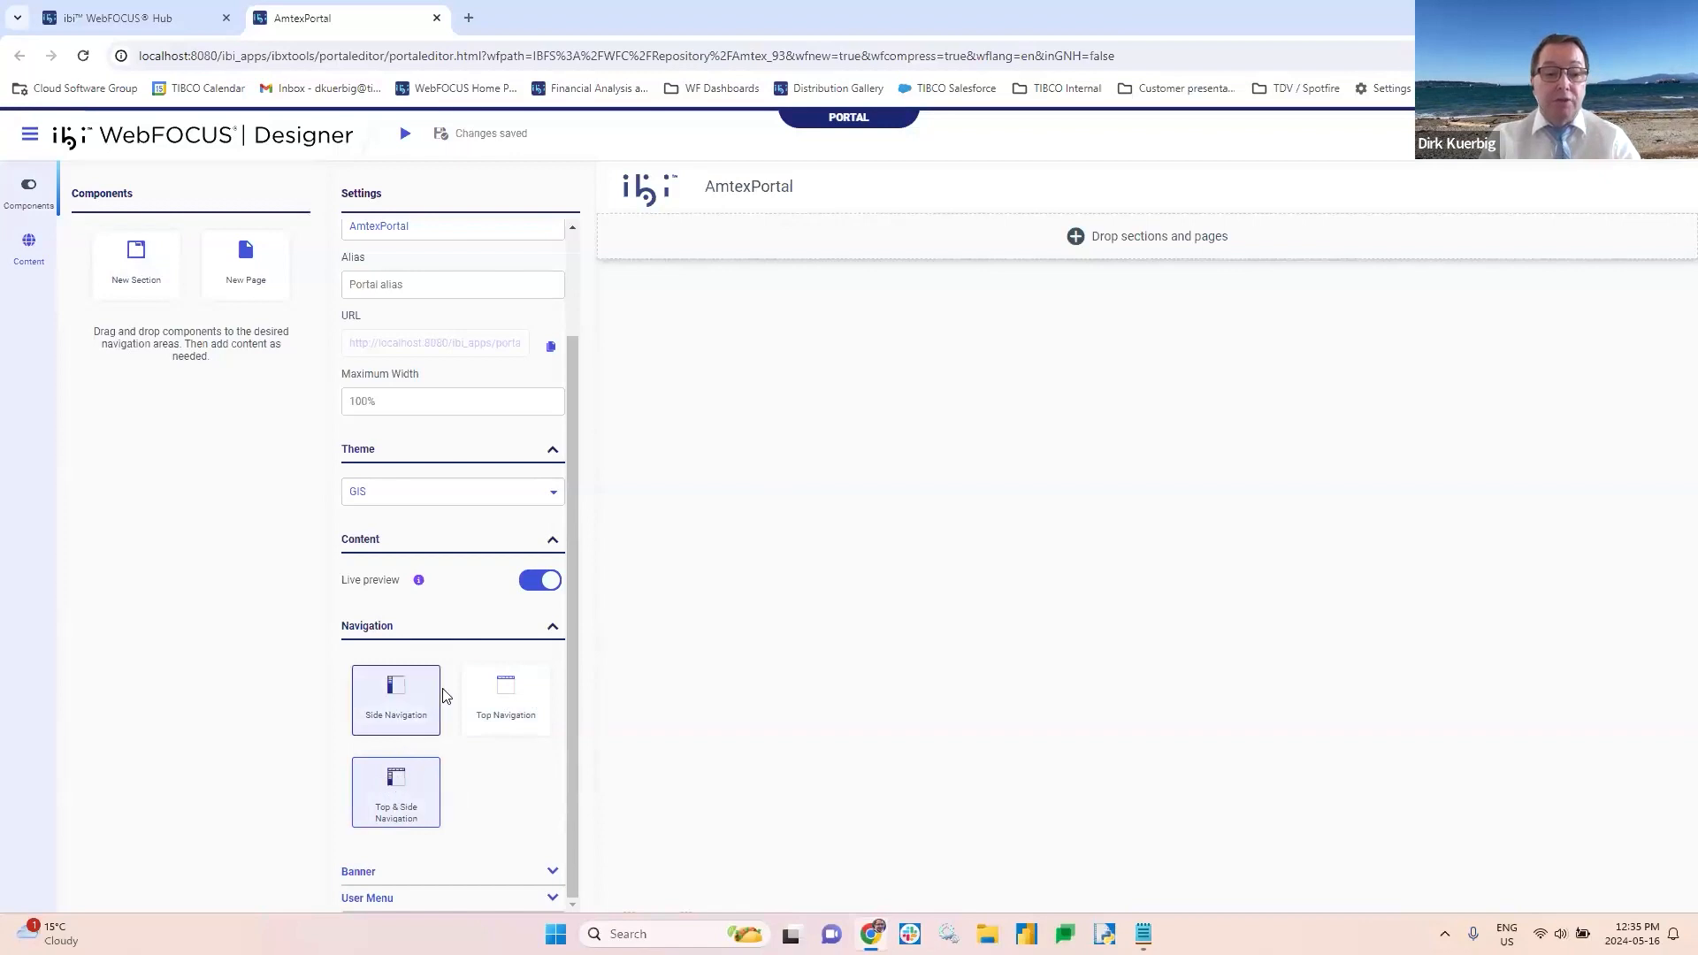
left_click(553, 628)
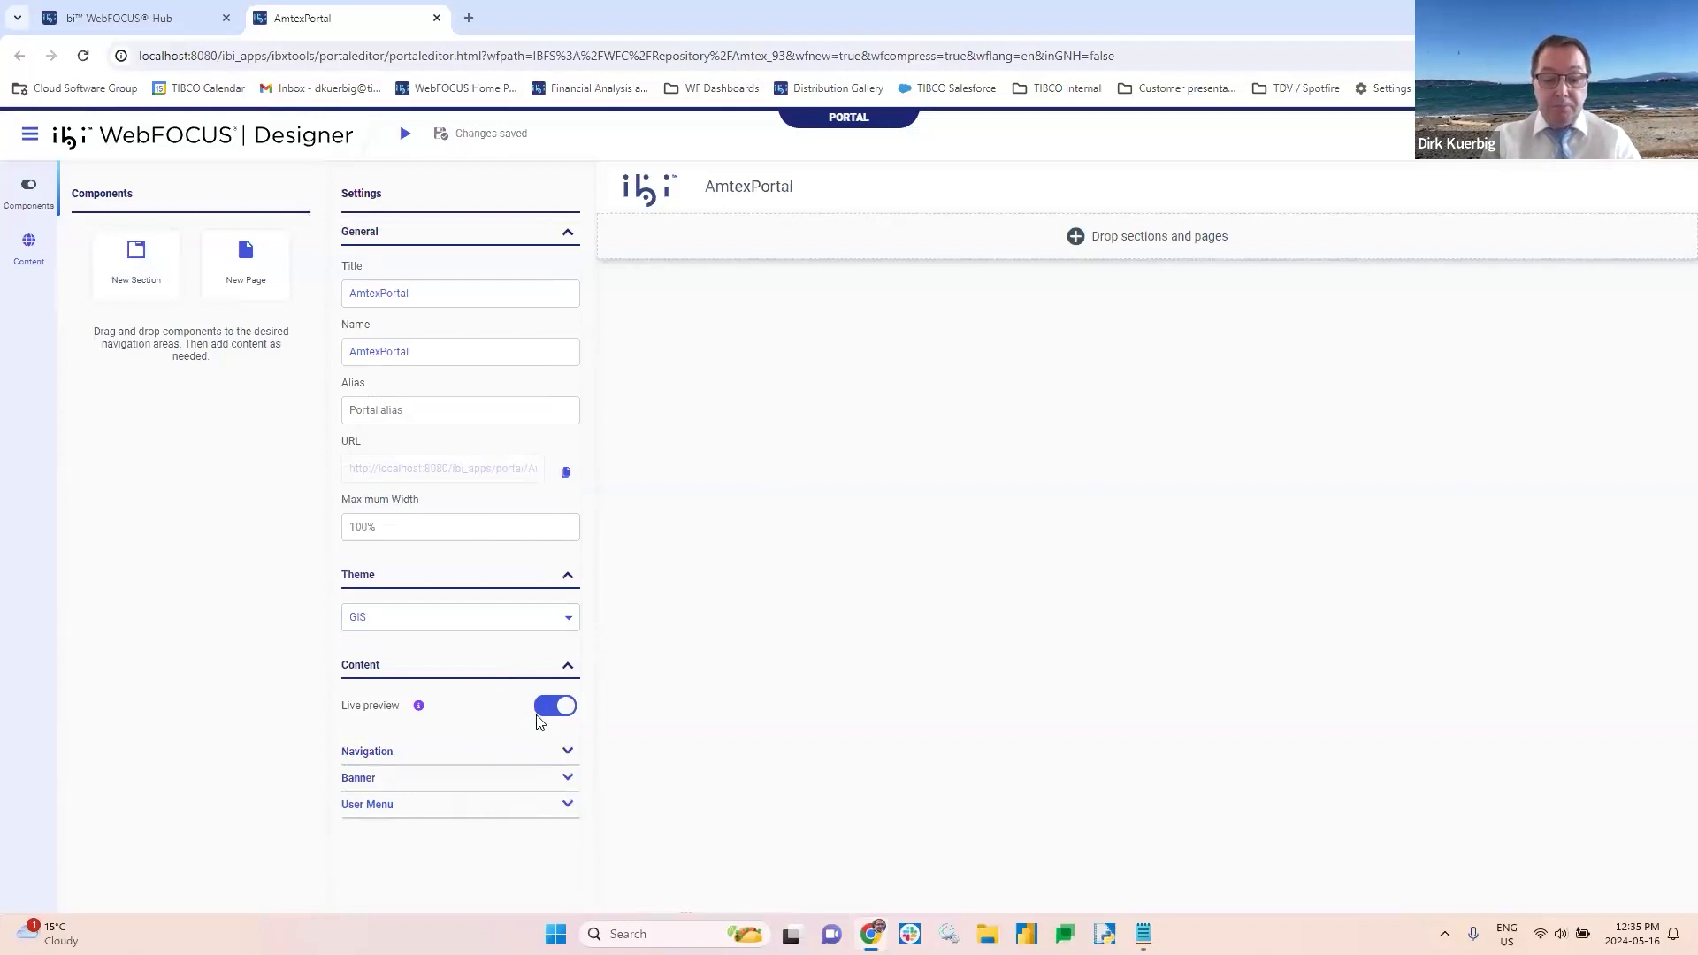
Step: Enable showing the top navigation in the portal banner, and review the available user menu options
left_click(566, 780)
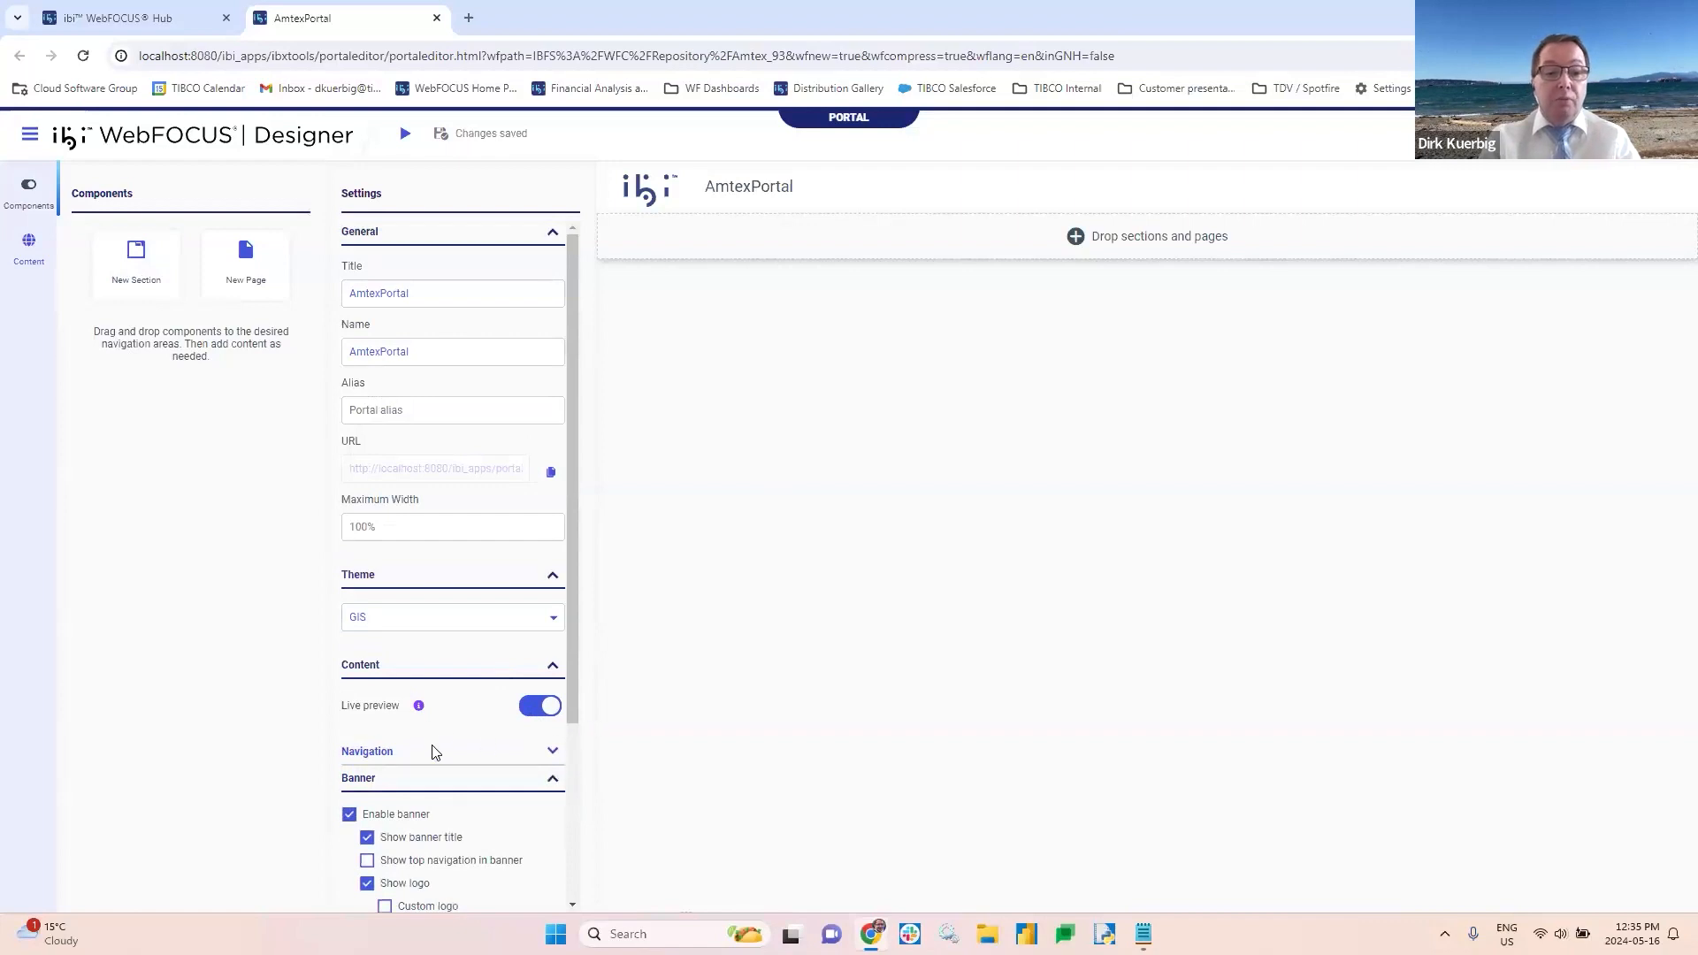
scroll(447, 731, "down", 3)
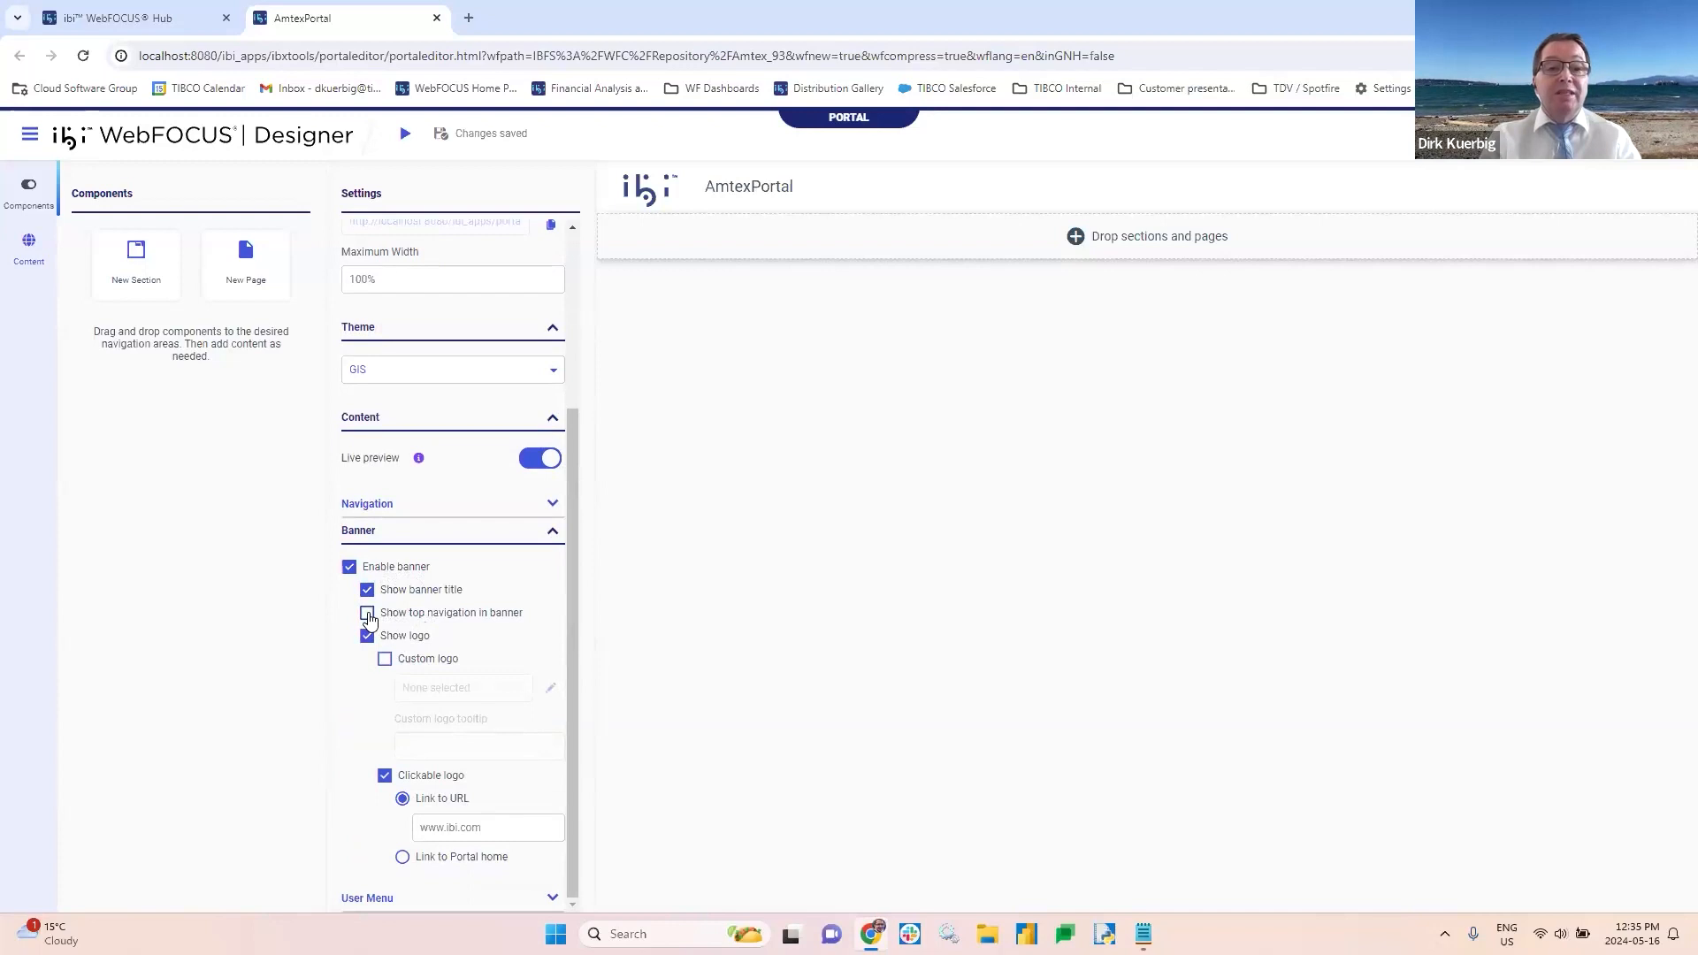
left_click(368, 615)
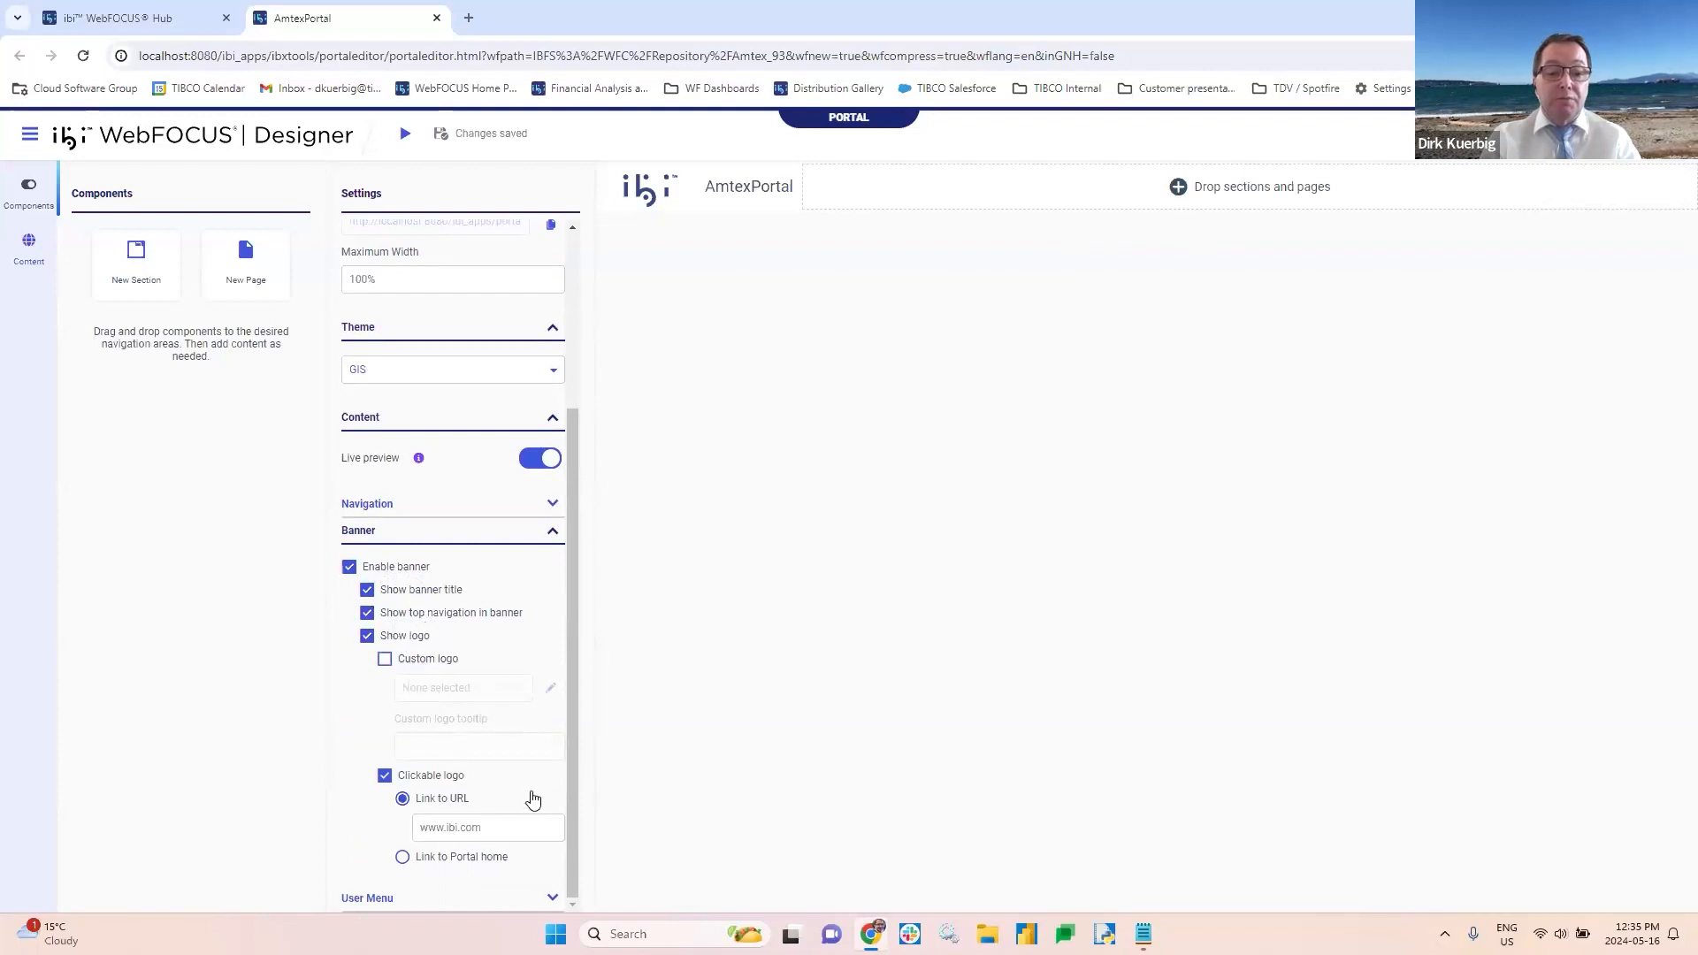
left_click(553, 532)
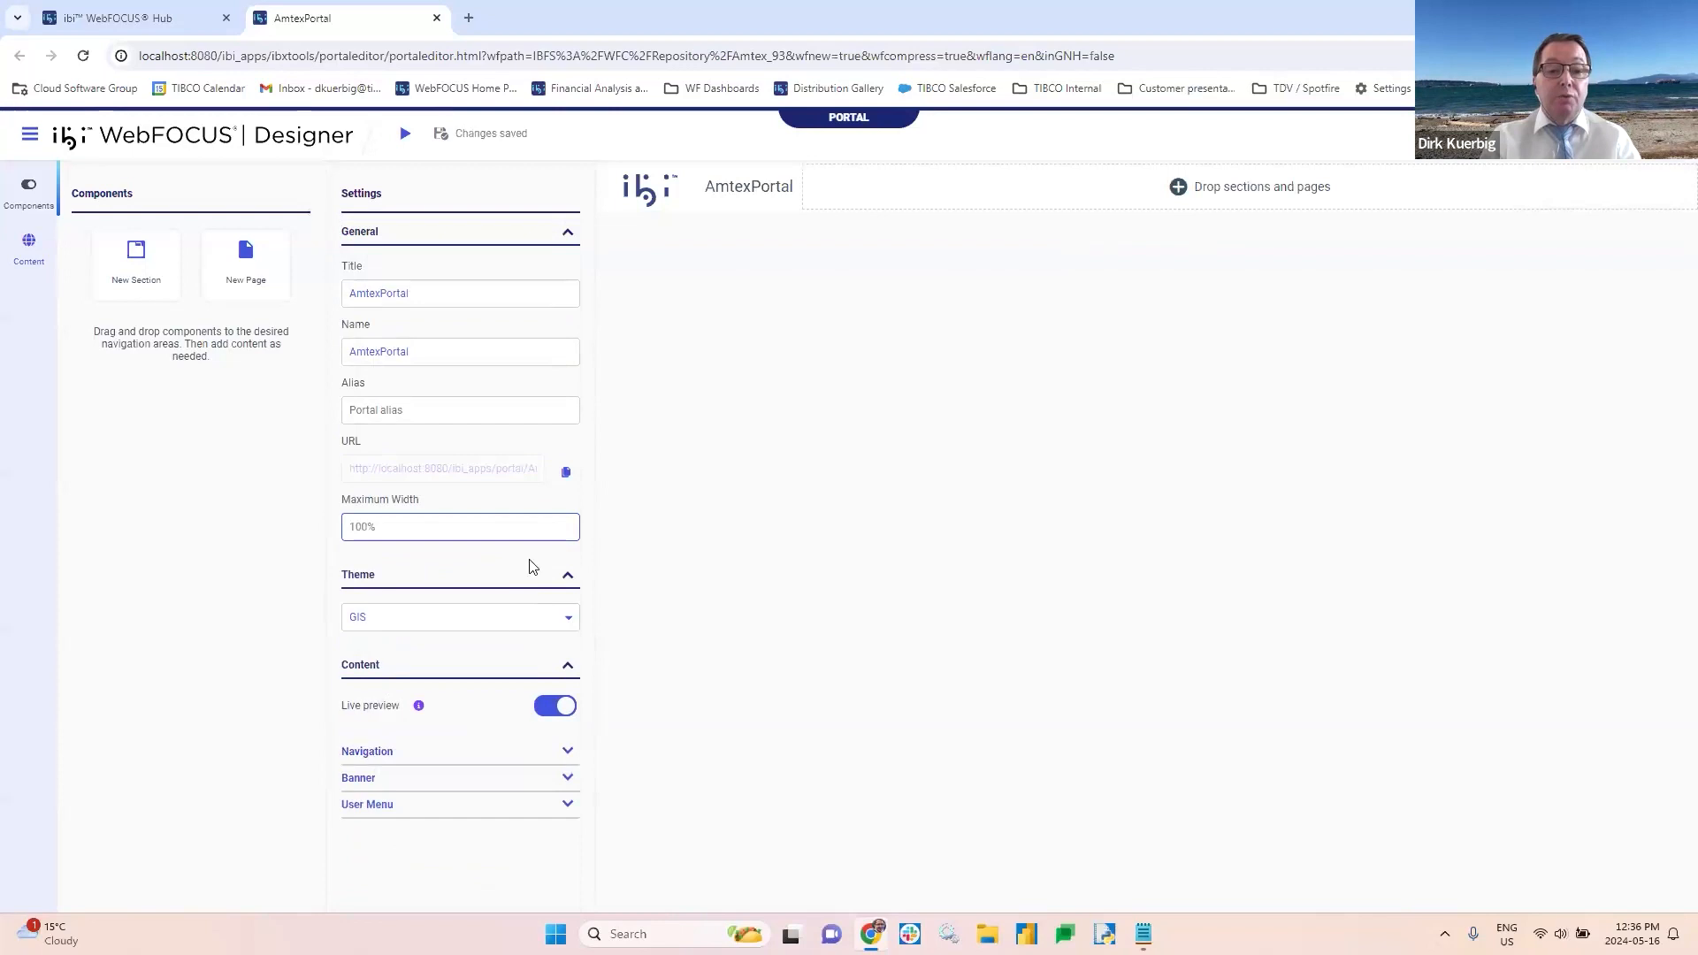
left_click(567, 804)
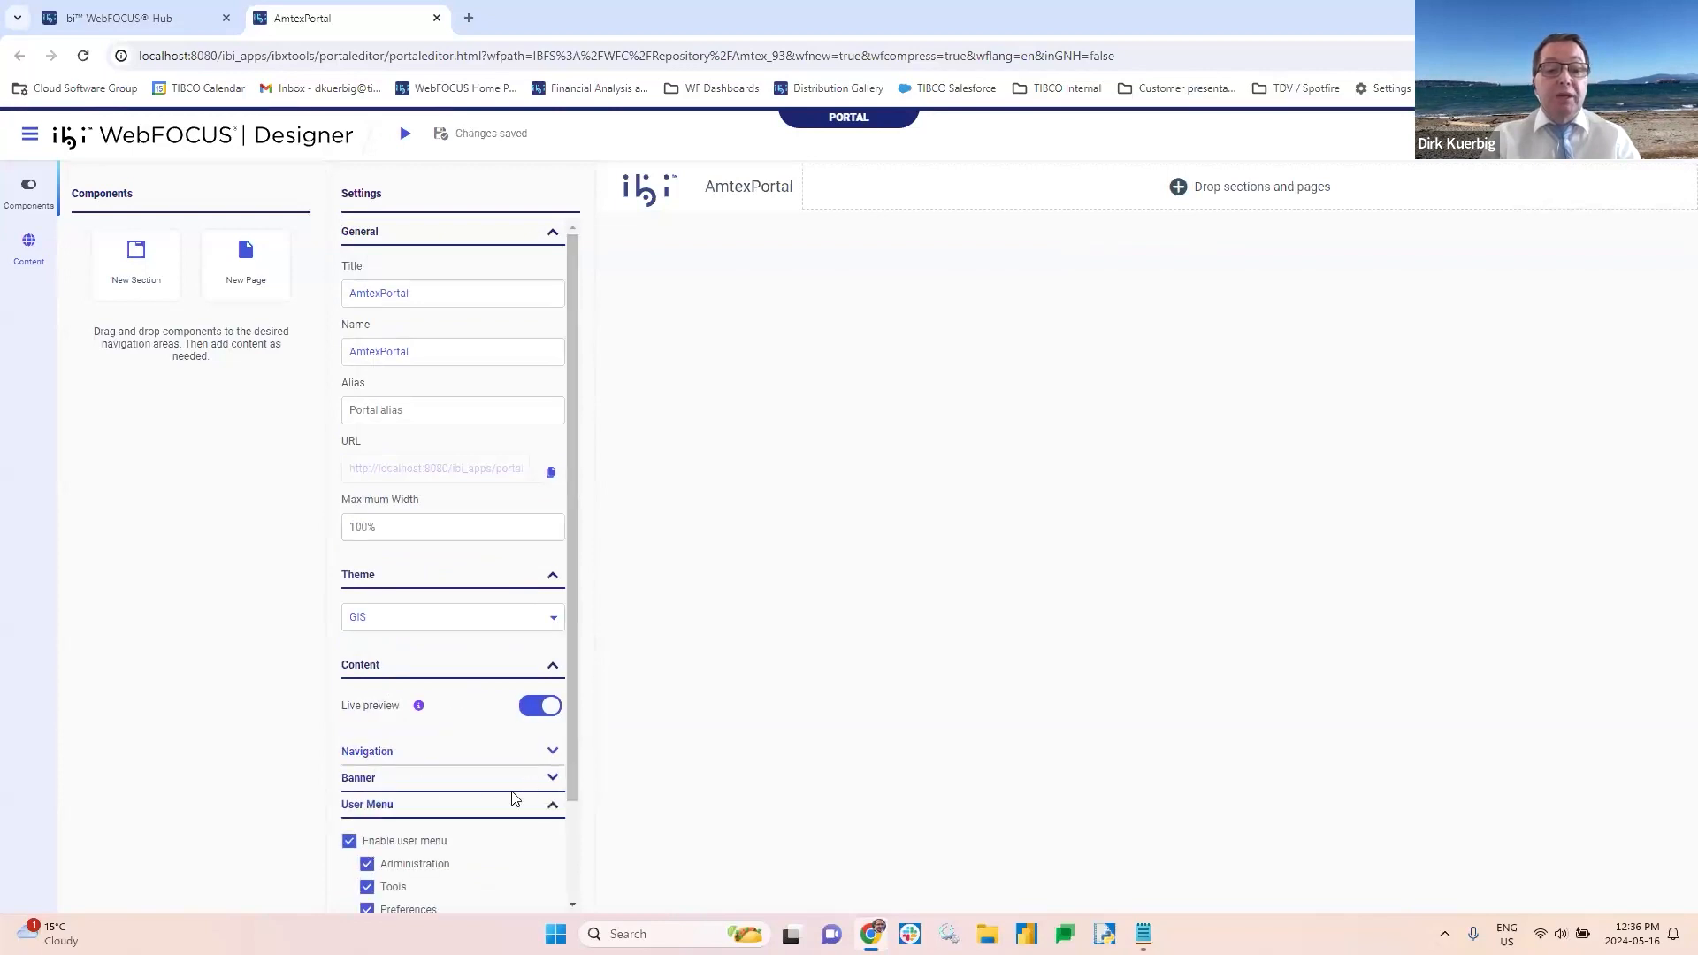
scroll(515, 799, "down", 2)
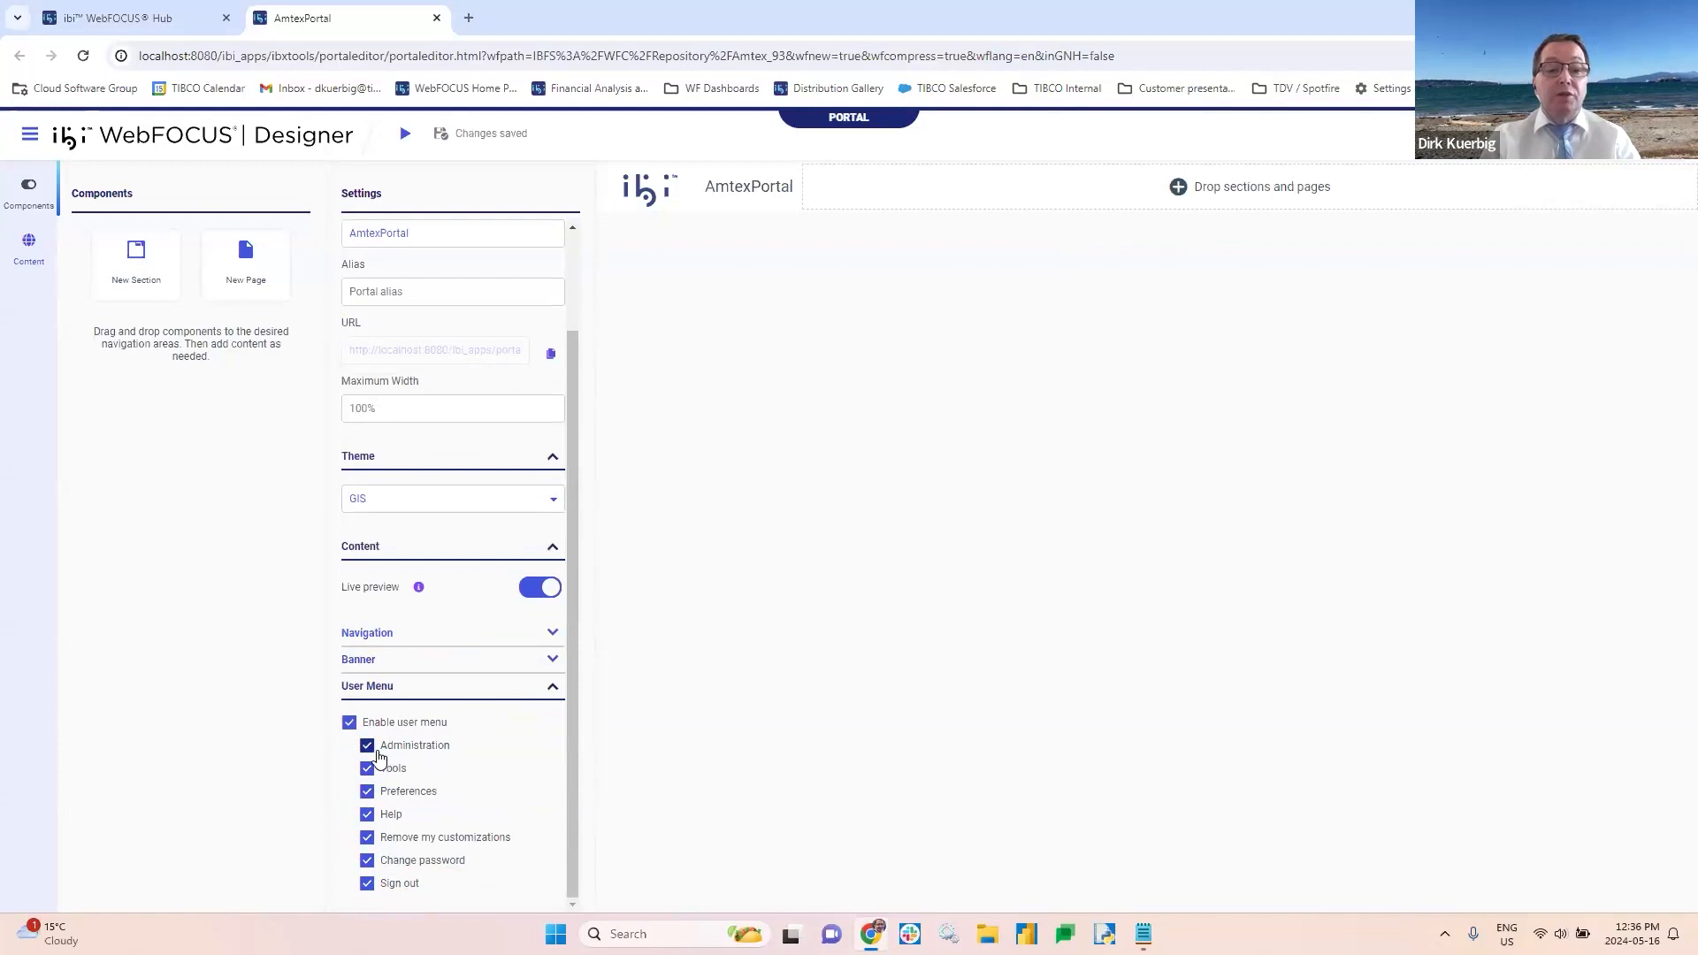
left_click(555, 688)
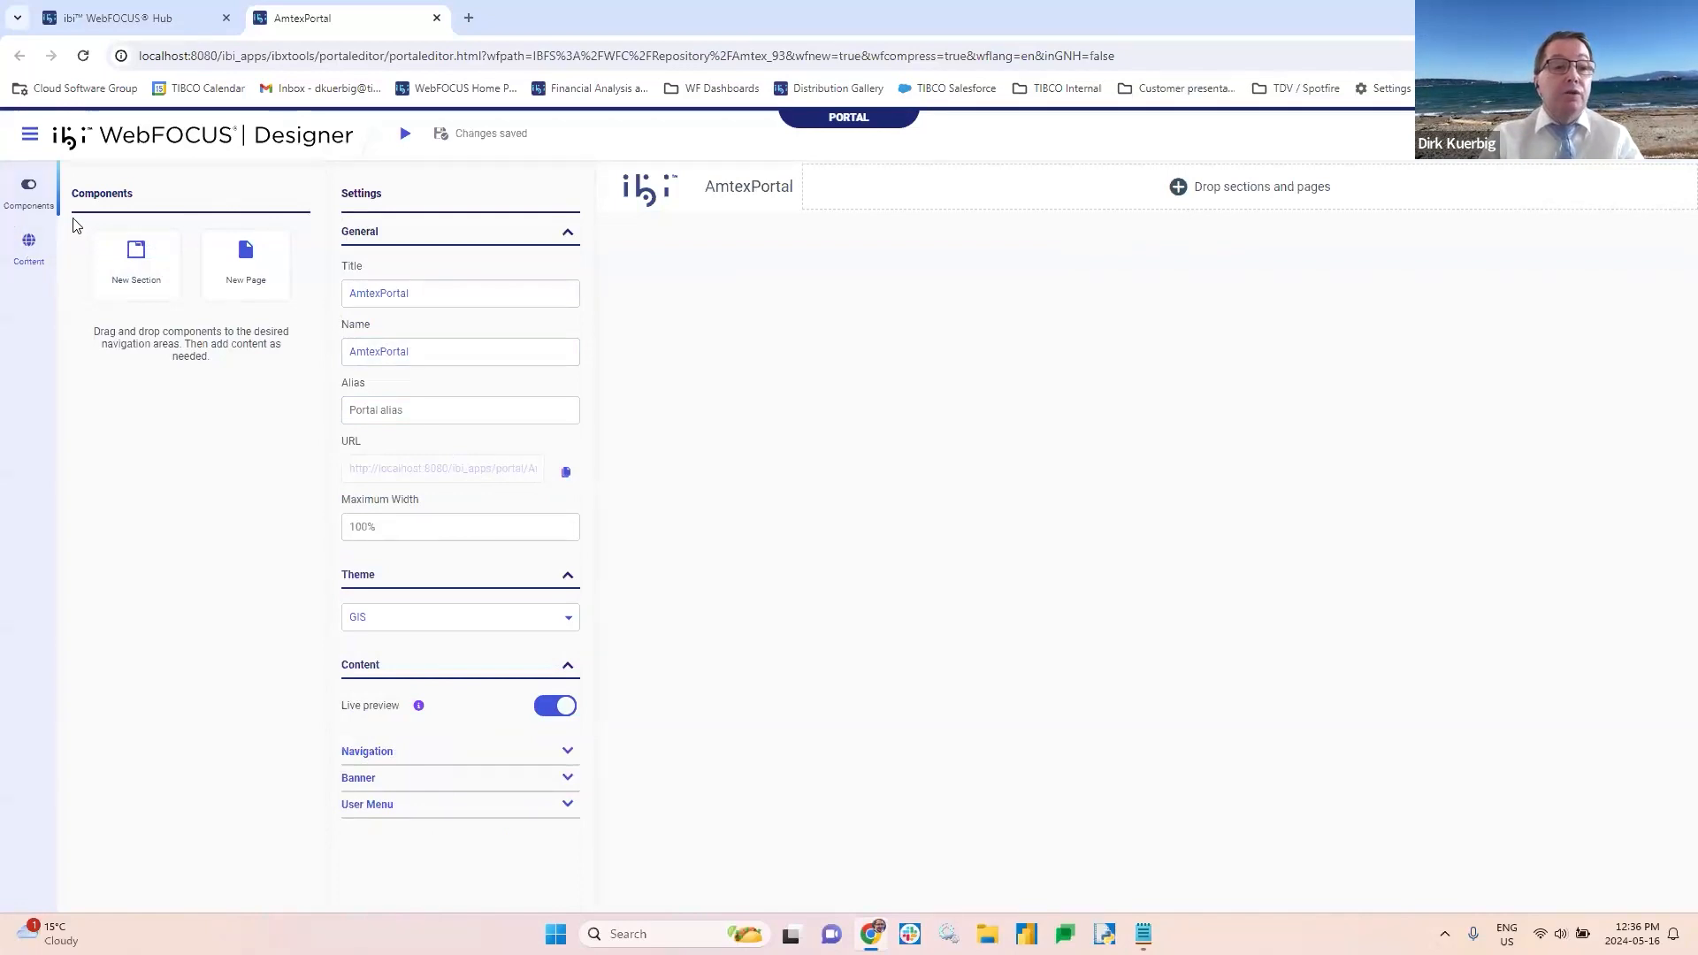
Step: Add Page 1 - Shipments and Page 2 Interactions from the Amtex 93 workspace to the portal's top navigation as links
left_click(30, 245)
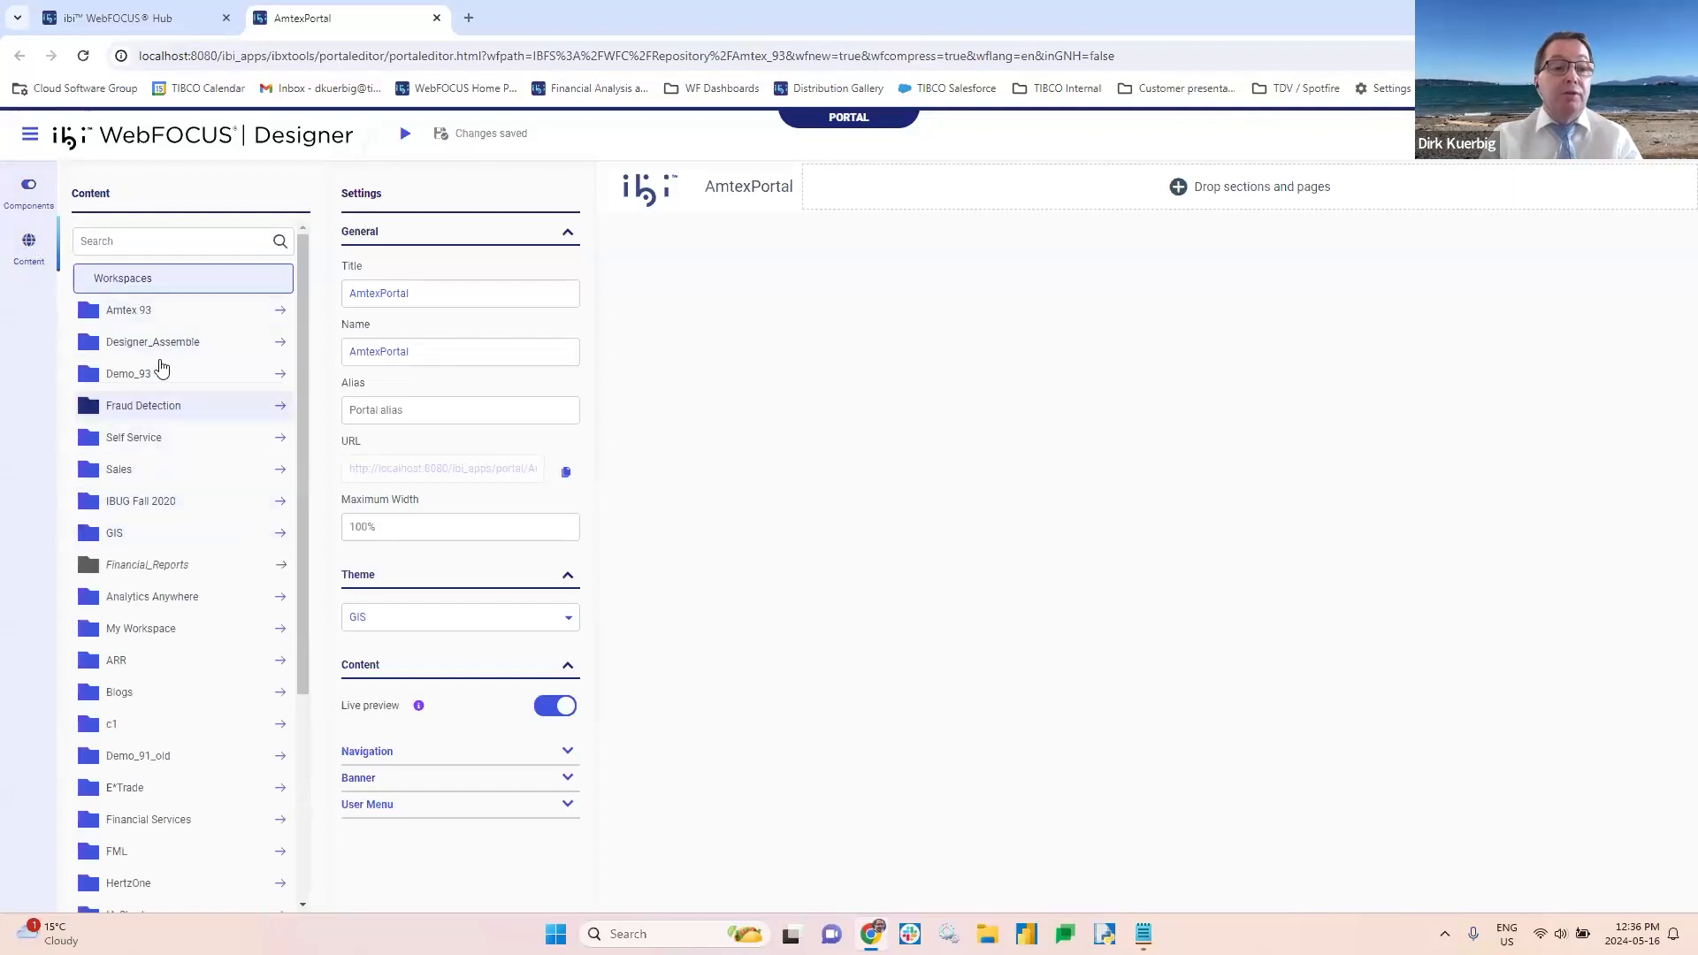
left_click(135, 317)
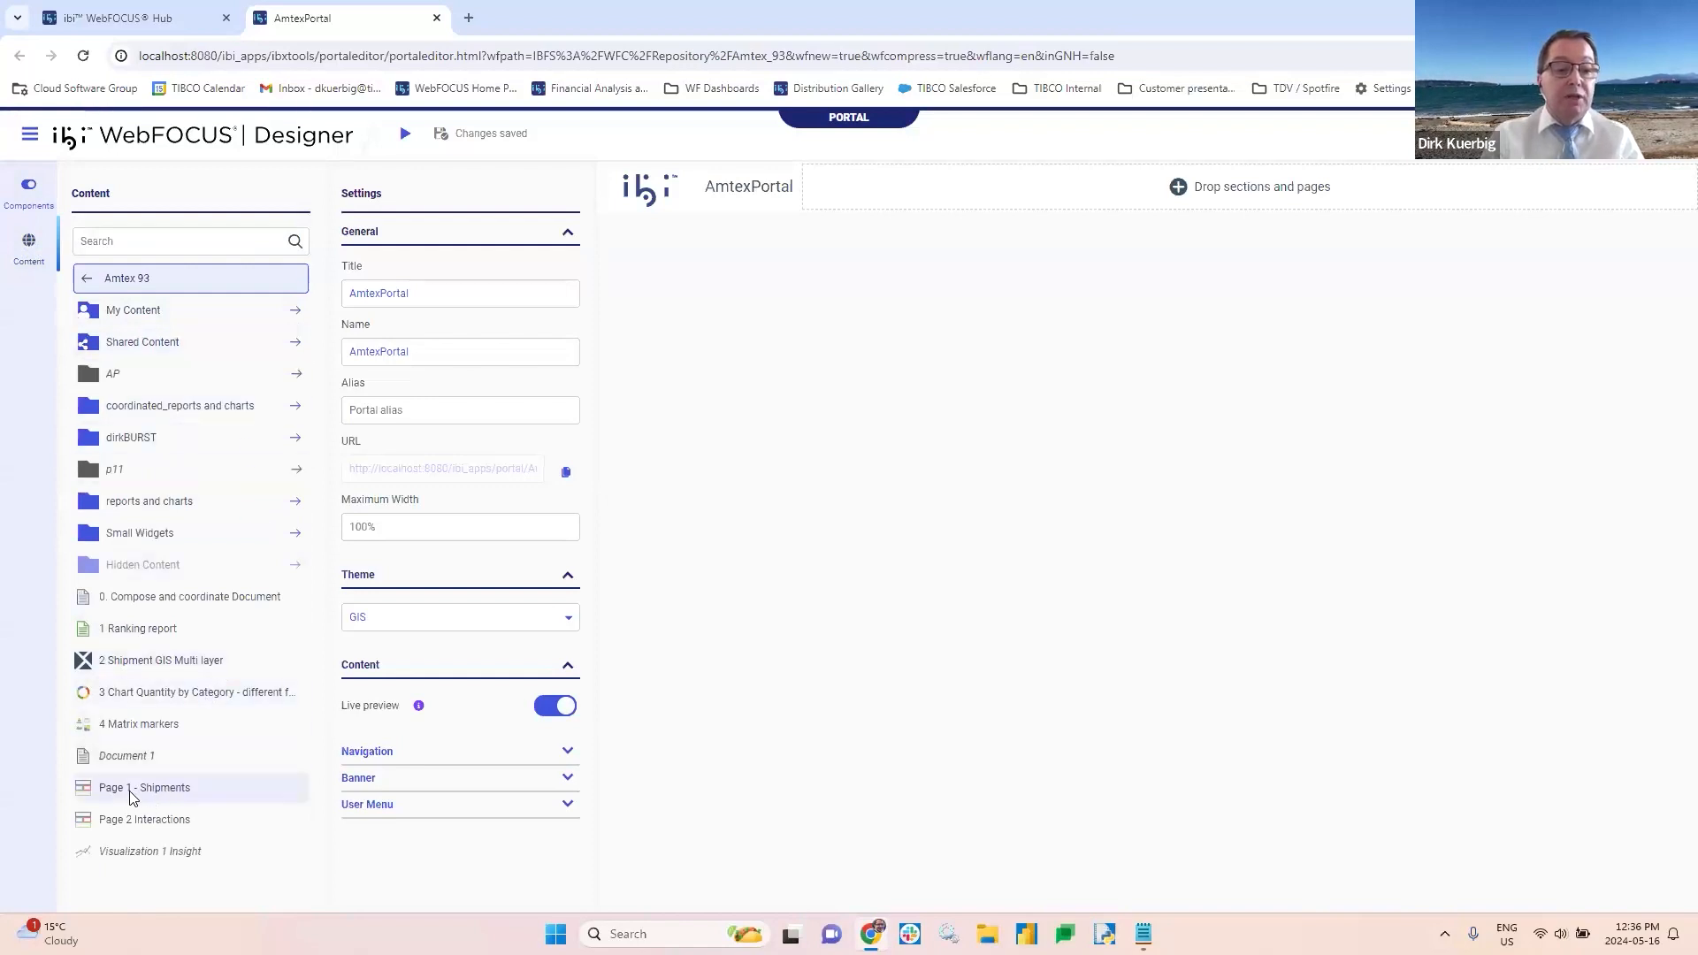
left_click_drag(121, 796, 1194, 191)
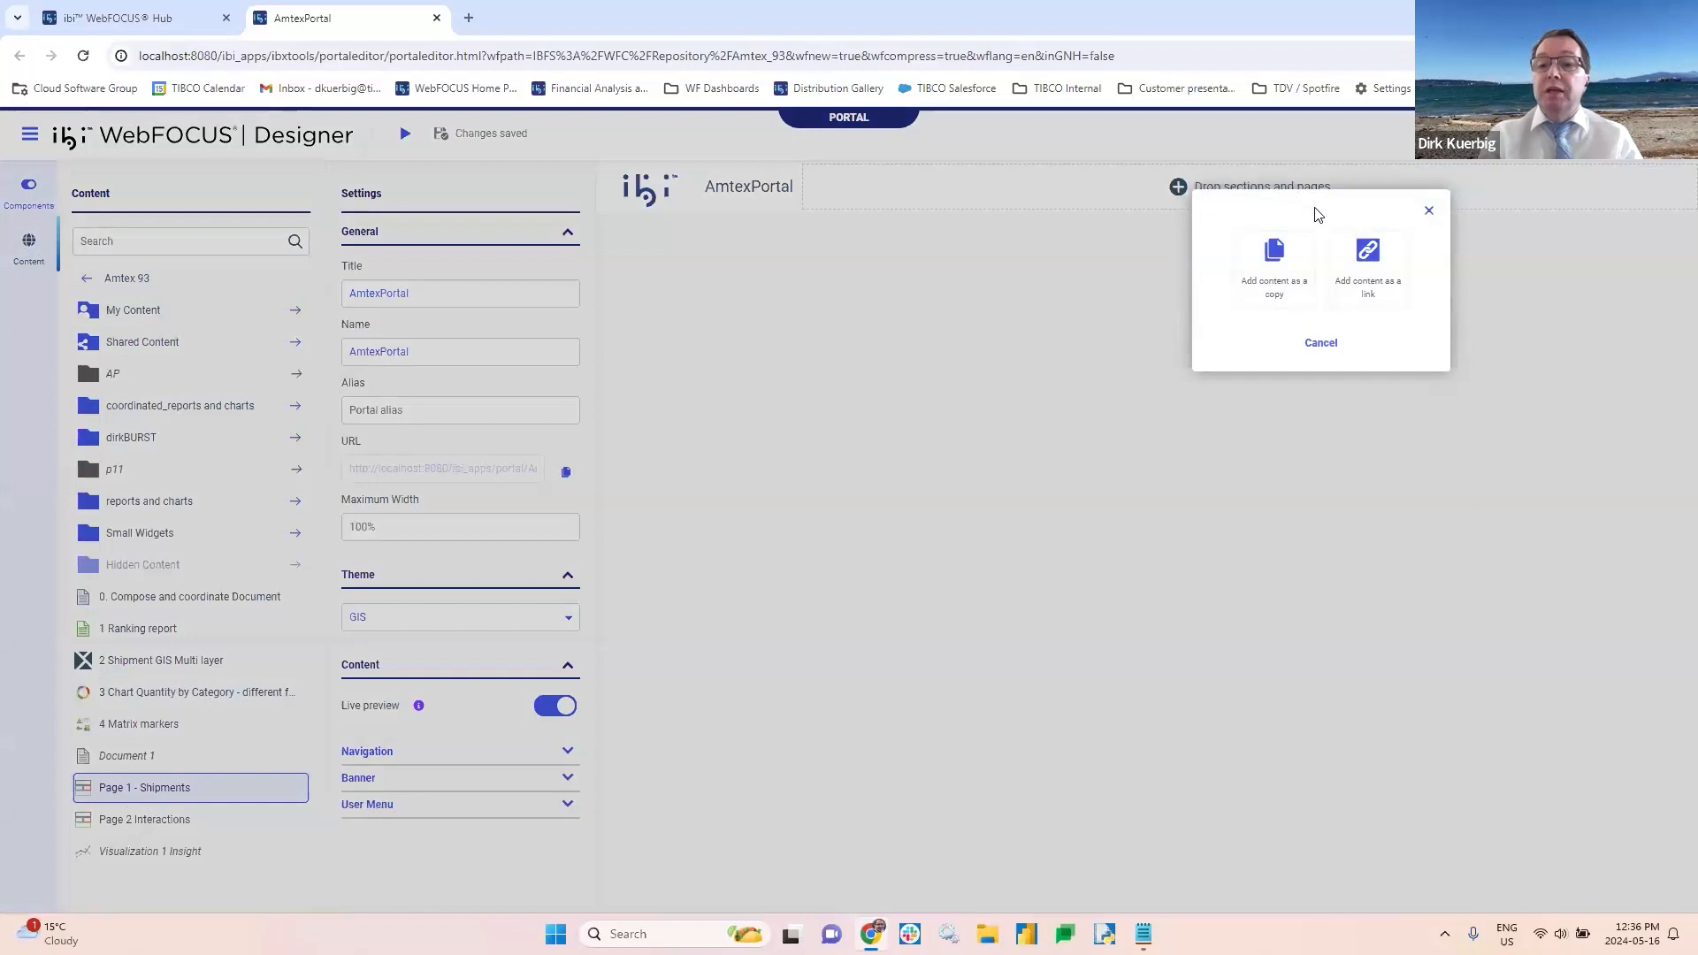
left_click(1365, 267)
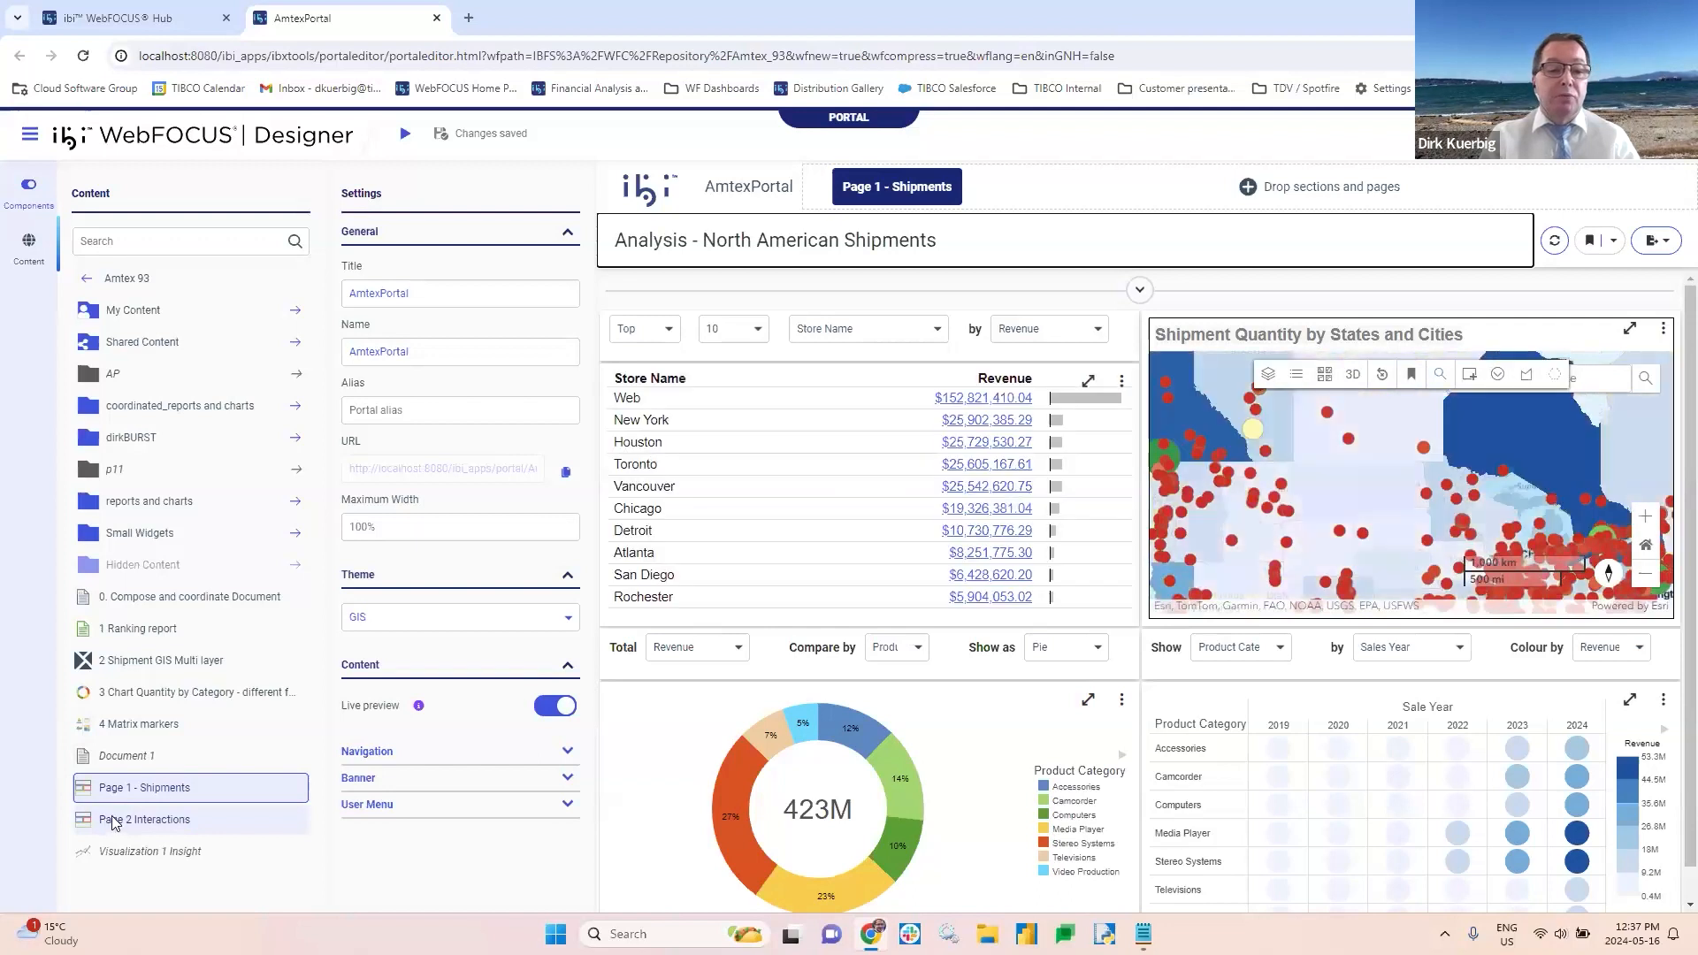
left_click_drag(113, 820, 1276, 183)
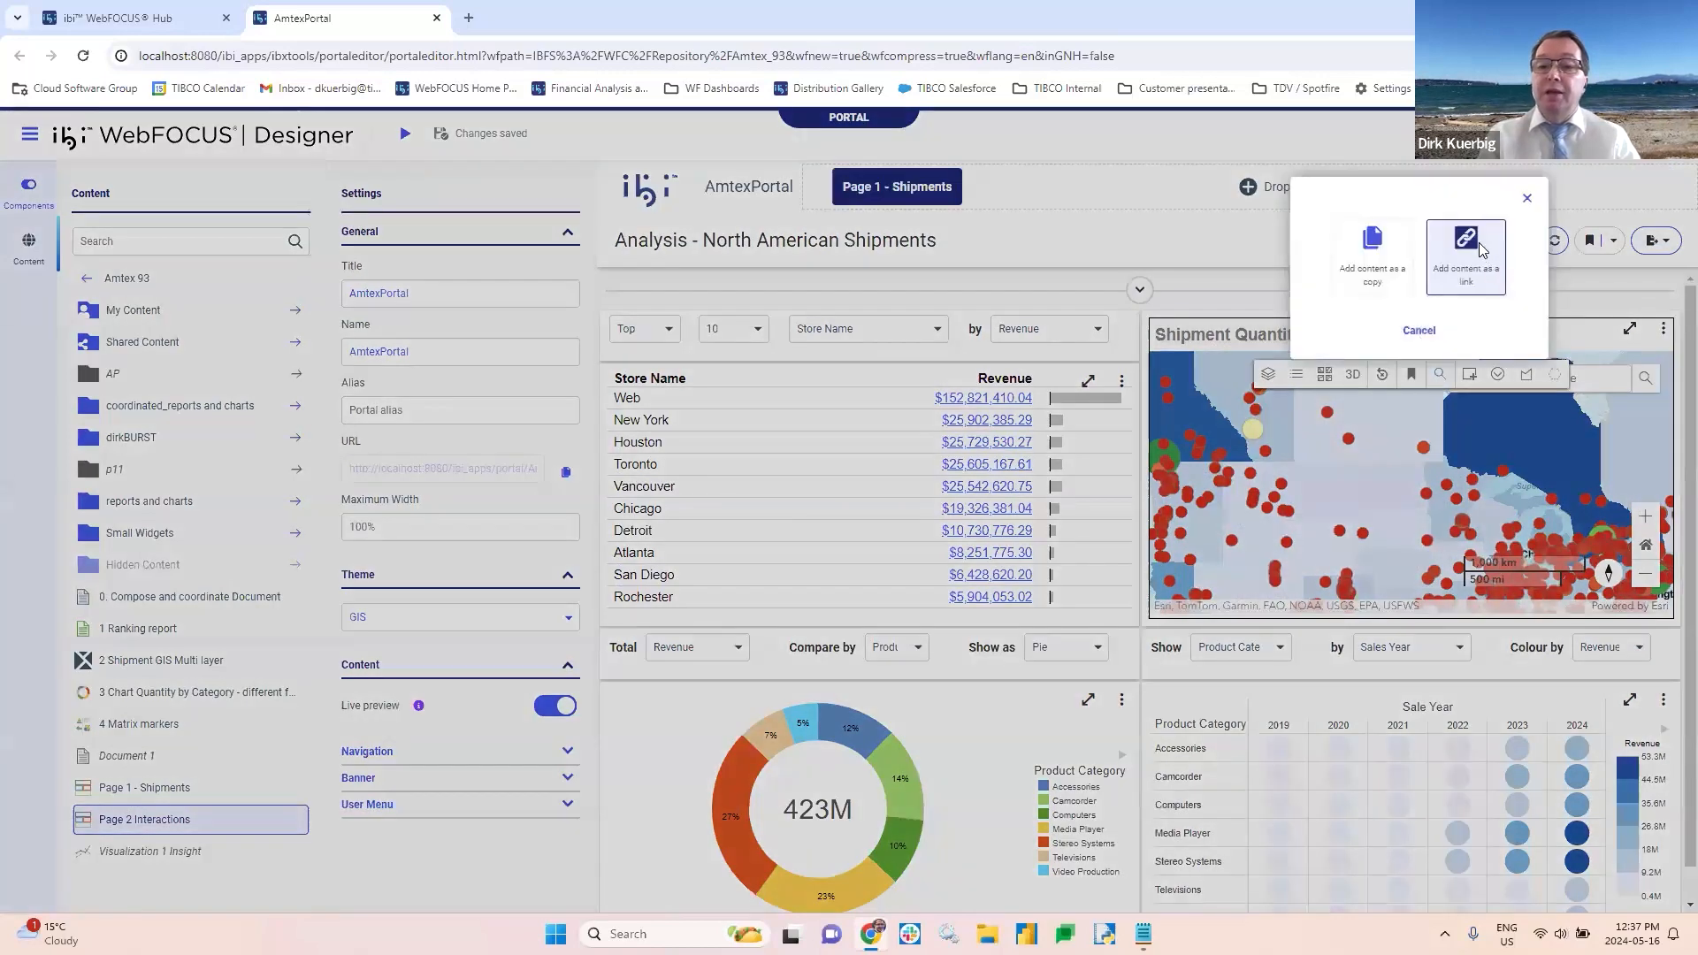
left_click(1466, 255)
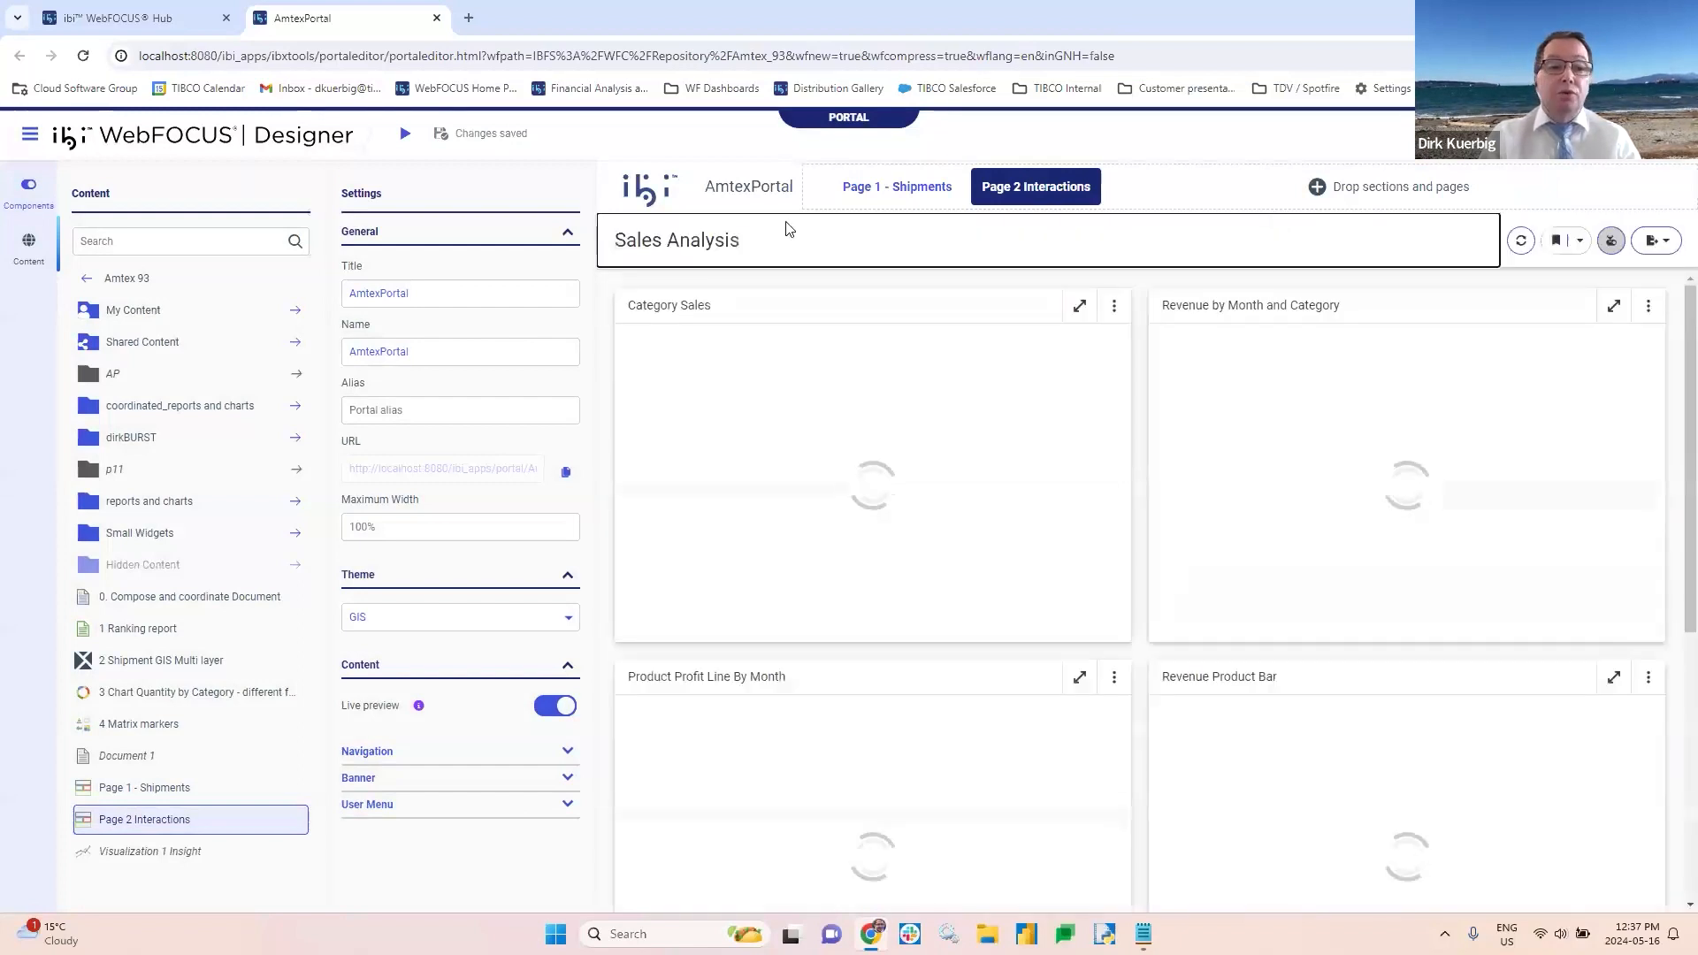
Step: Add a new section to the portal's top navigation with the title and name Other, and close its properties
left_click(30, 191)
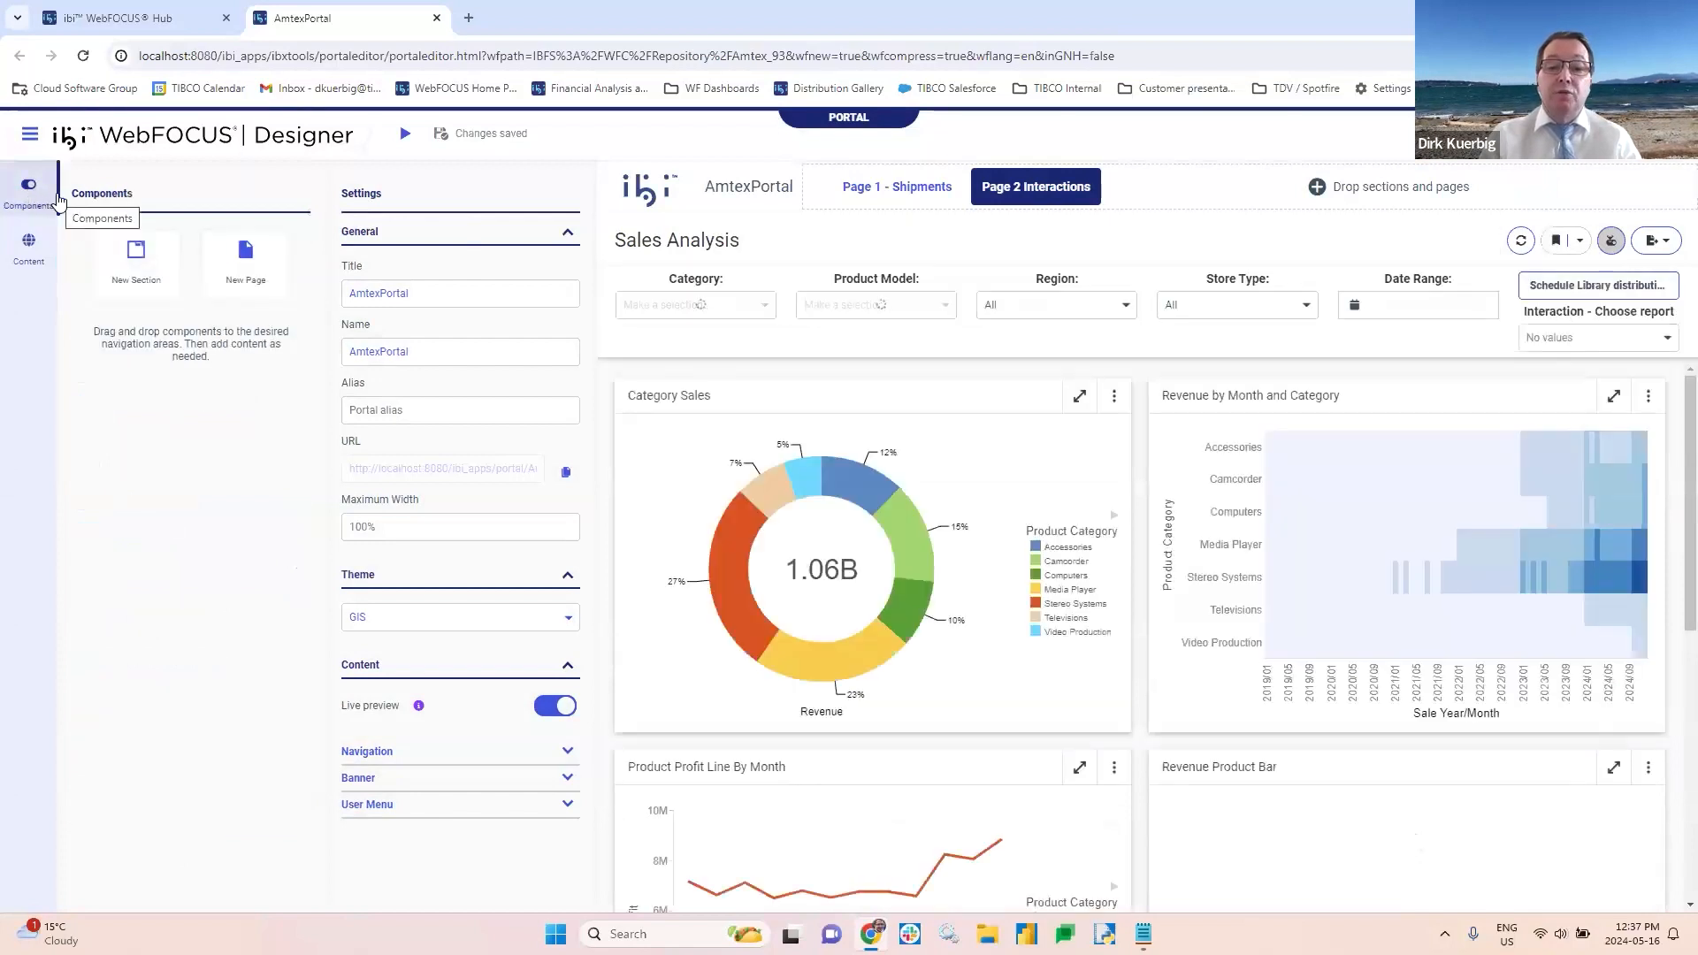
left_click_drag(135, 255, 1321, 188)
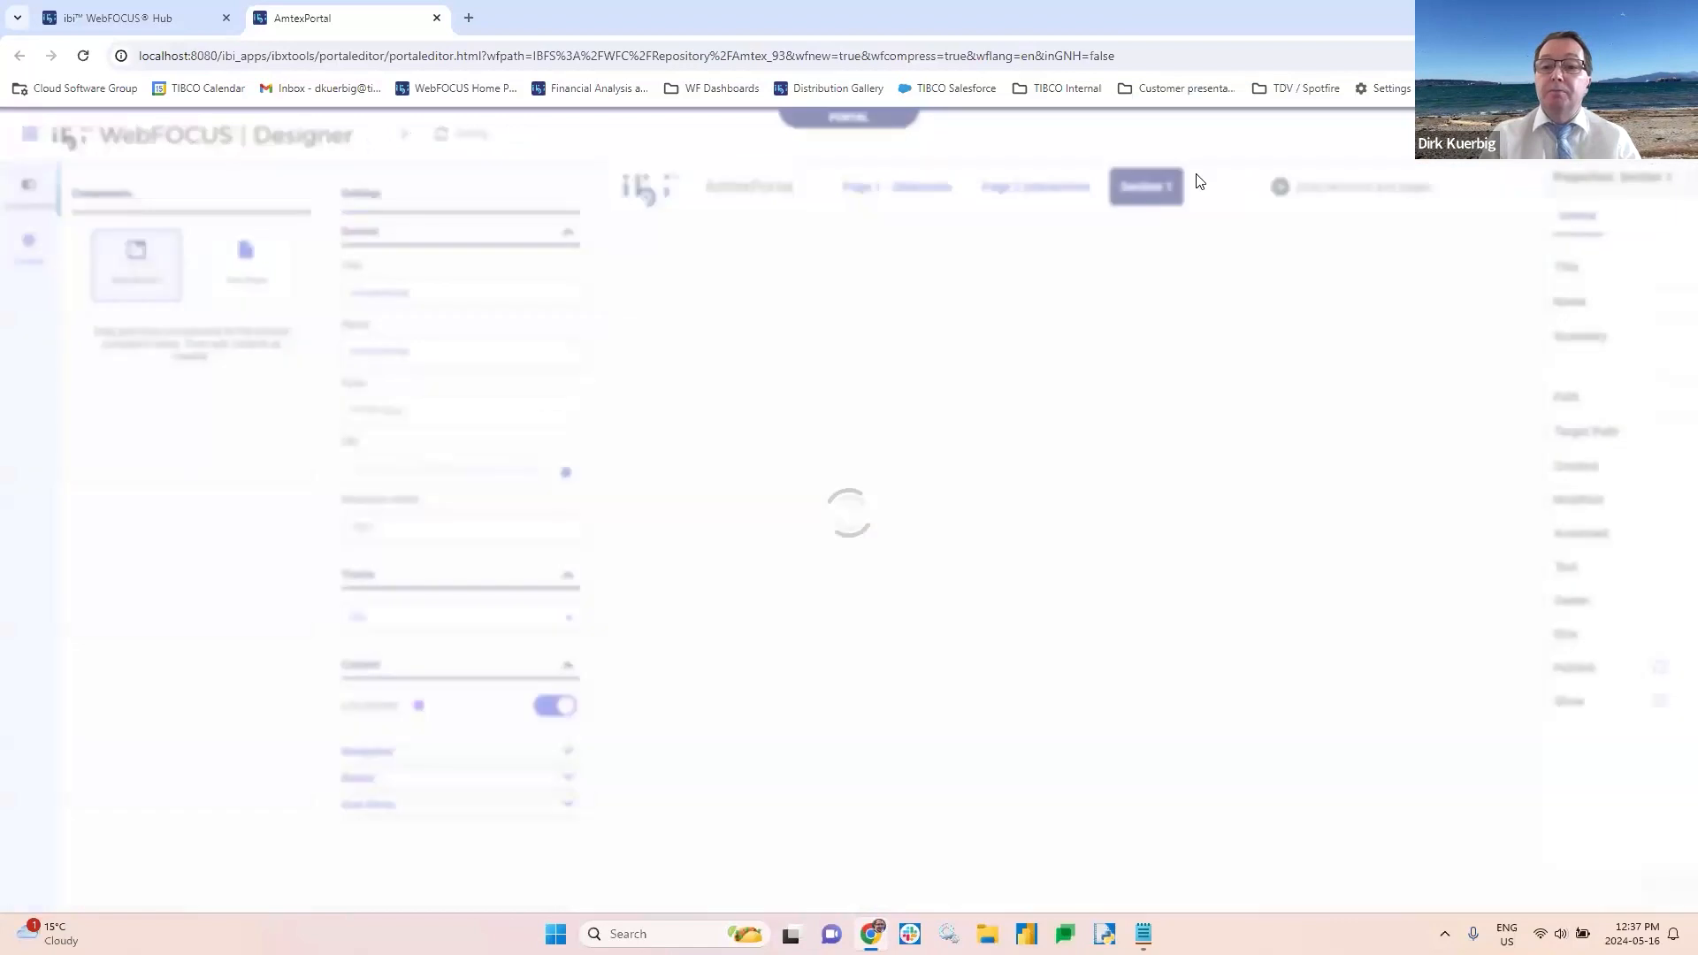
left_click_drag(1426, 277, 1266, 297)
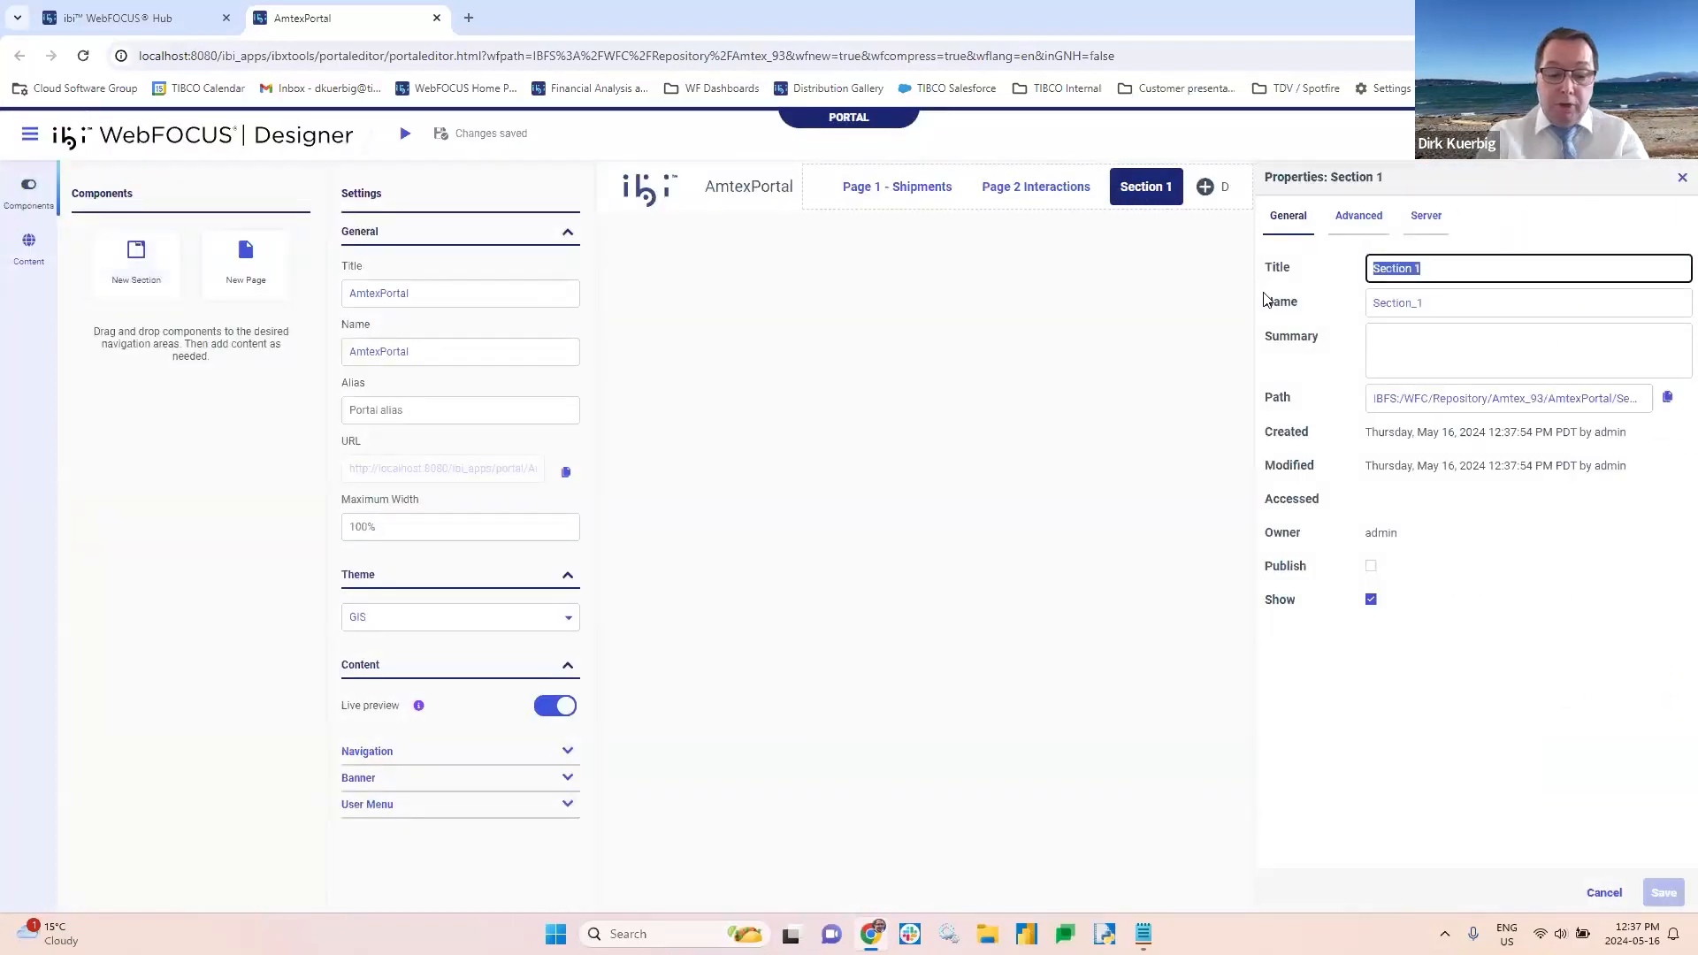
type("Other")
key("Tab")
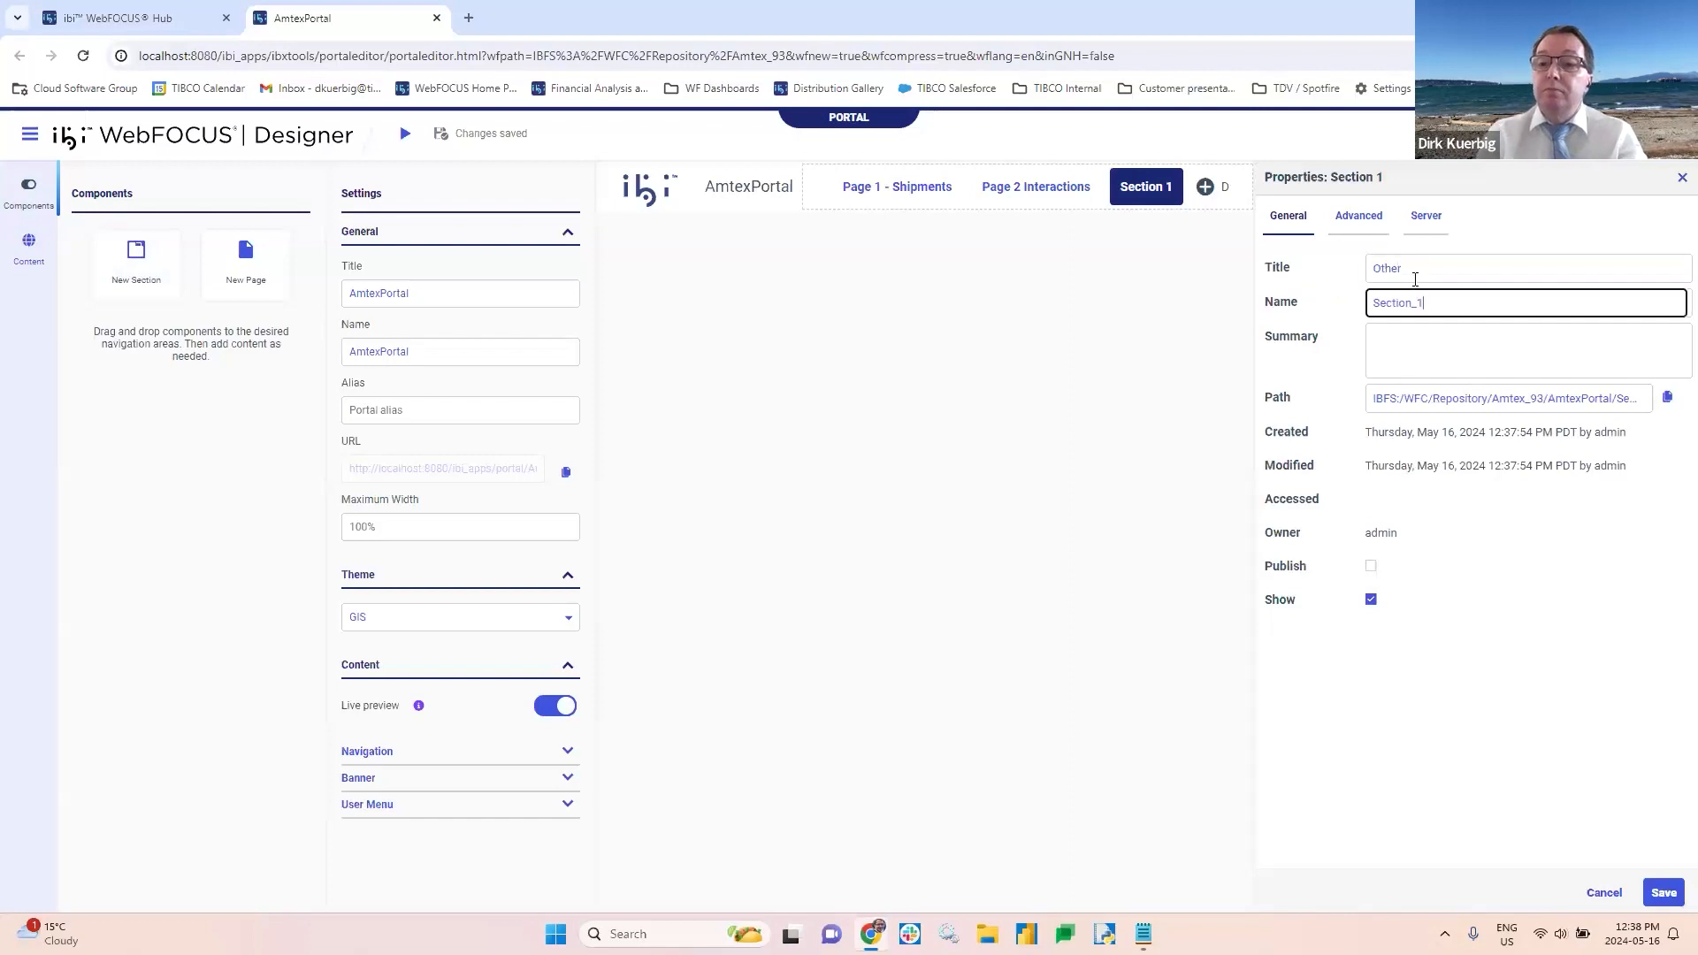
key("ctrl+a")
type("O")
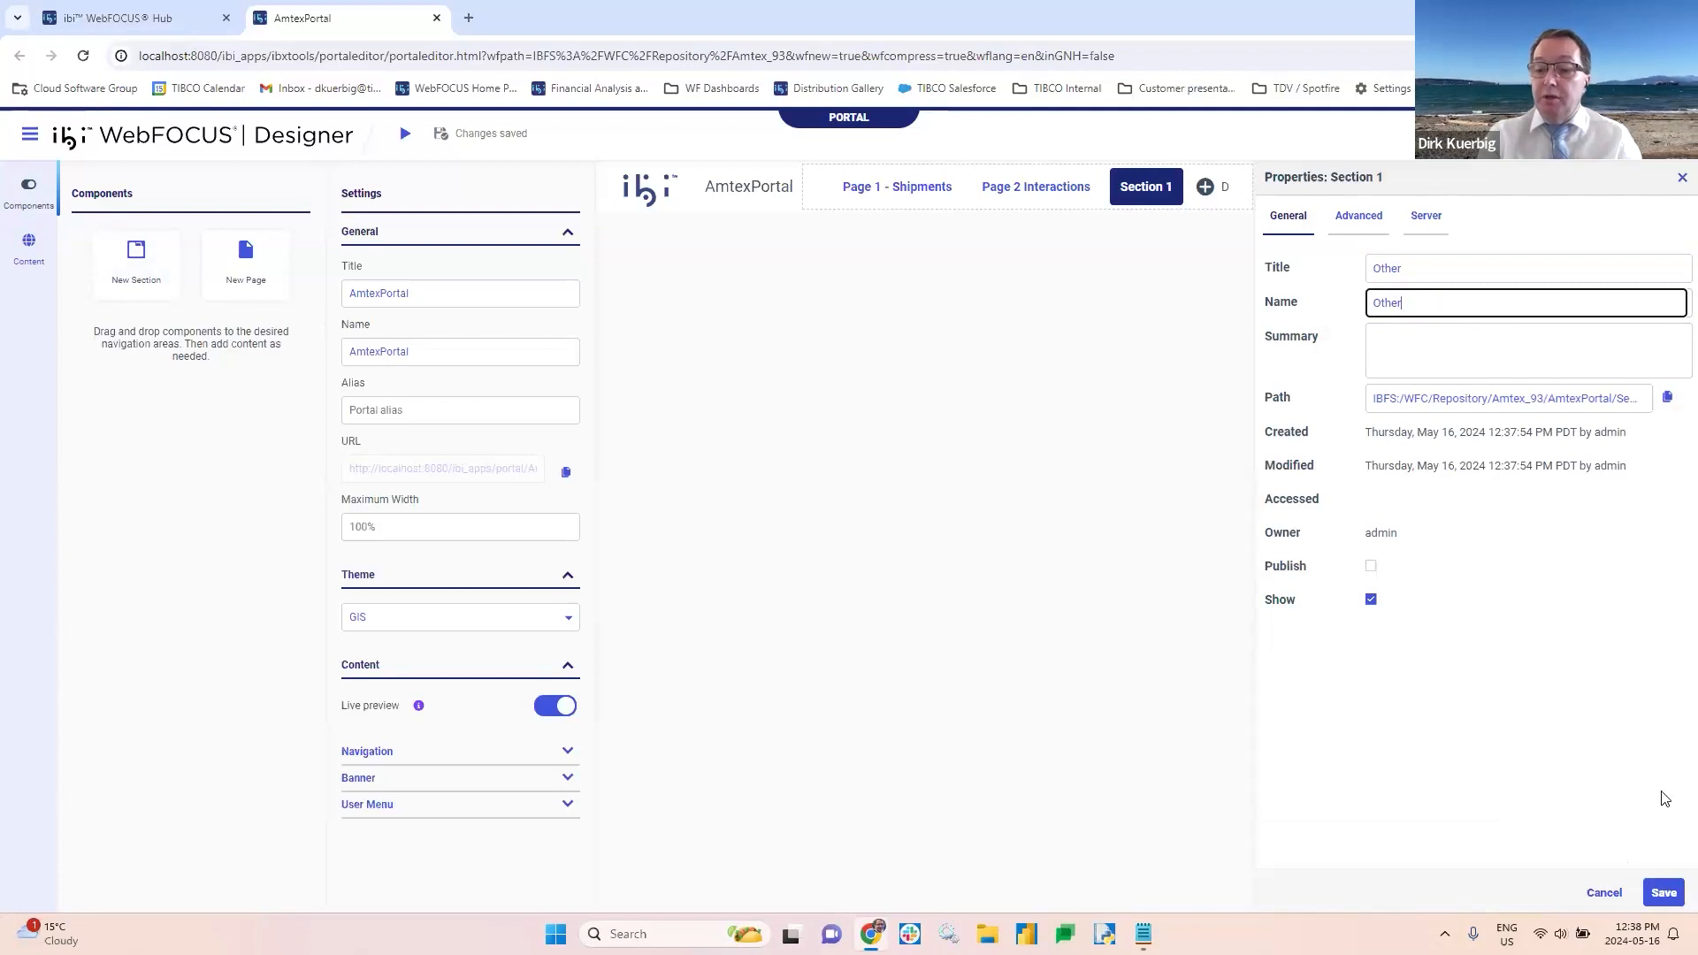
left_click(1666, 894)
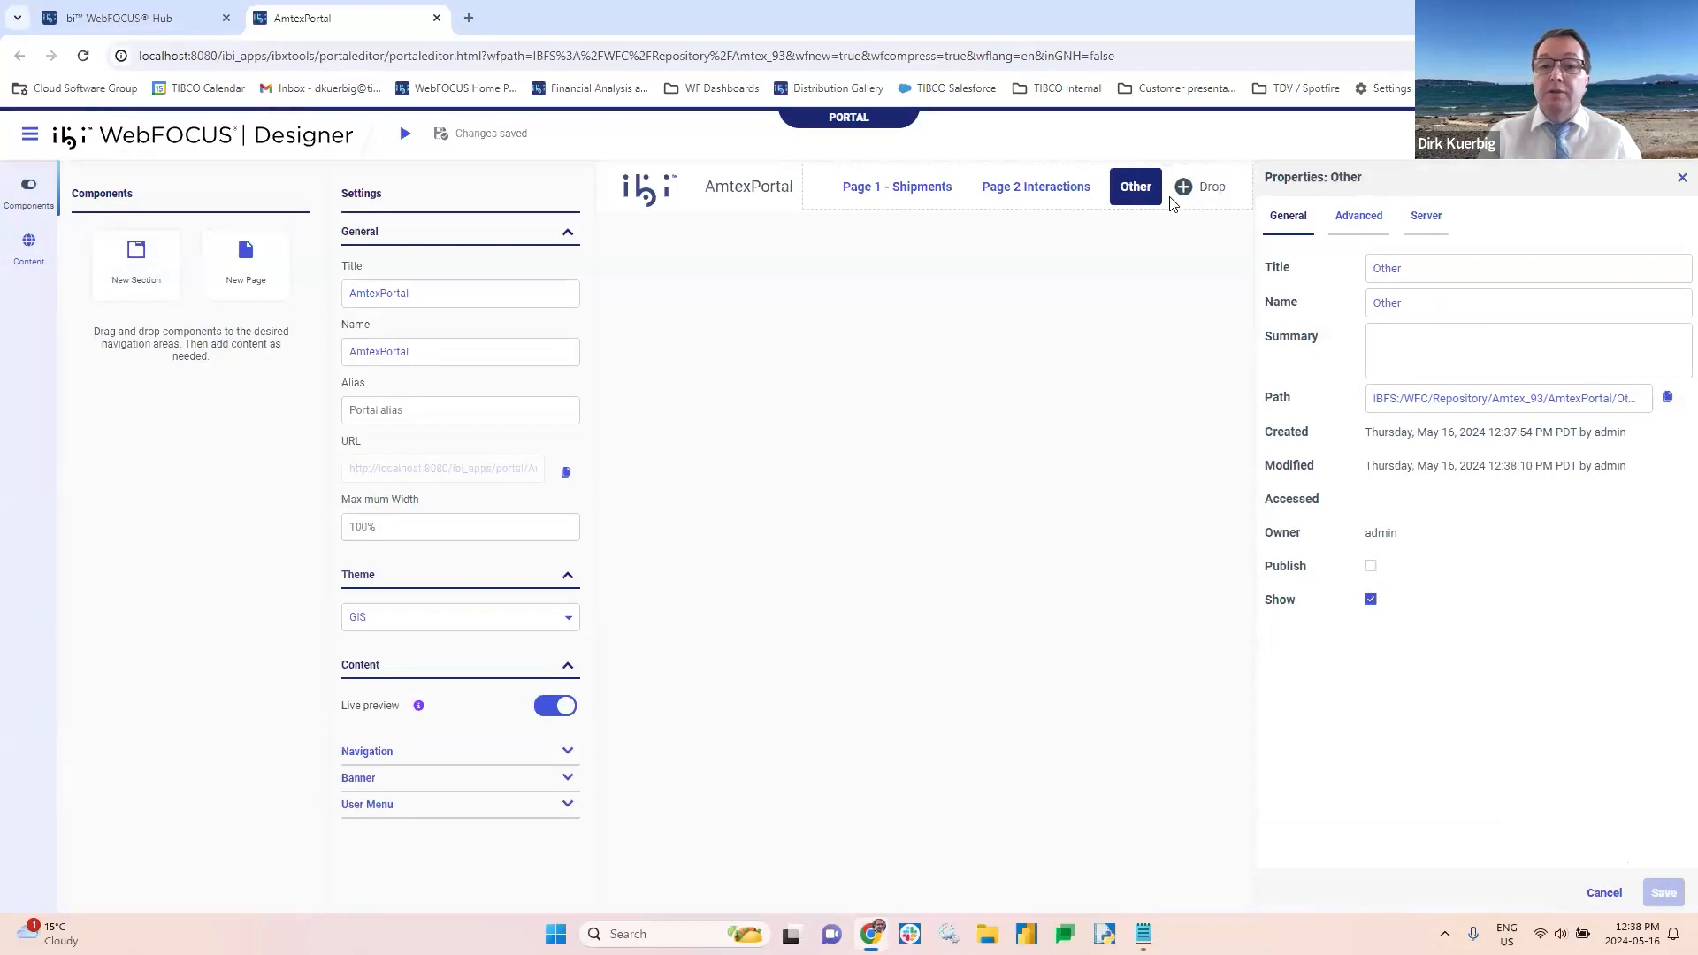
left_click(1682, 177)
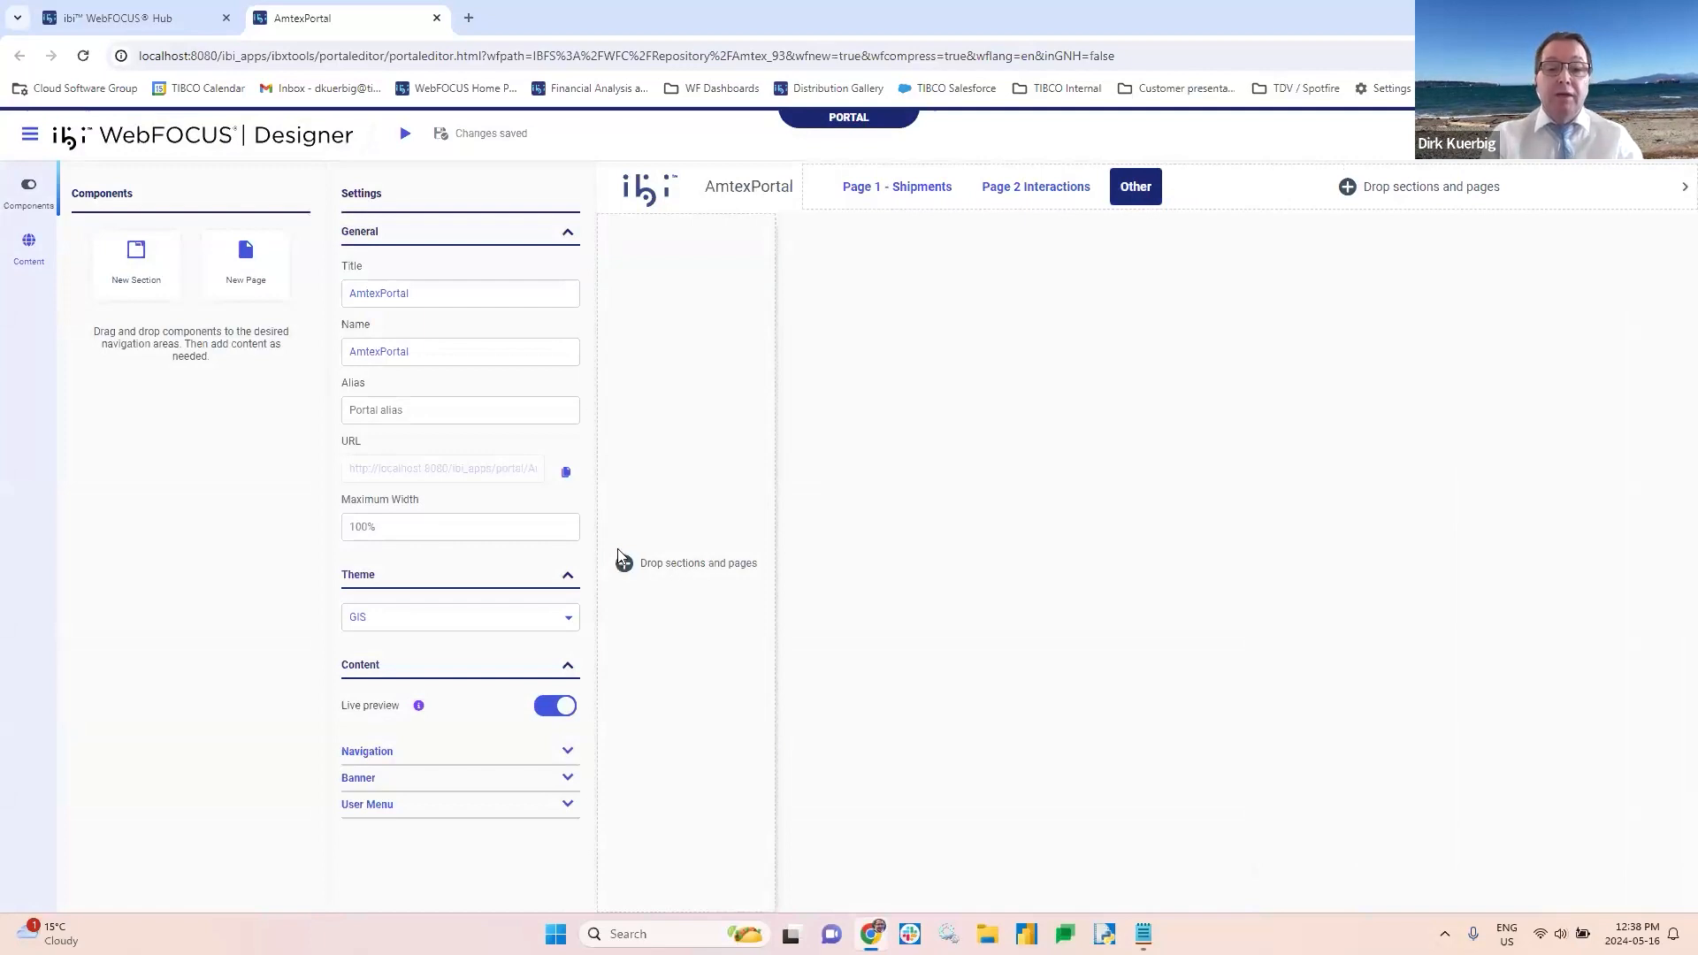
Step: Add a new section to the side navigation of Other, with its title and name set to Dashboards
left_click(29, 249)
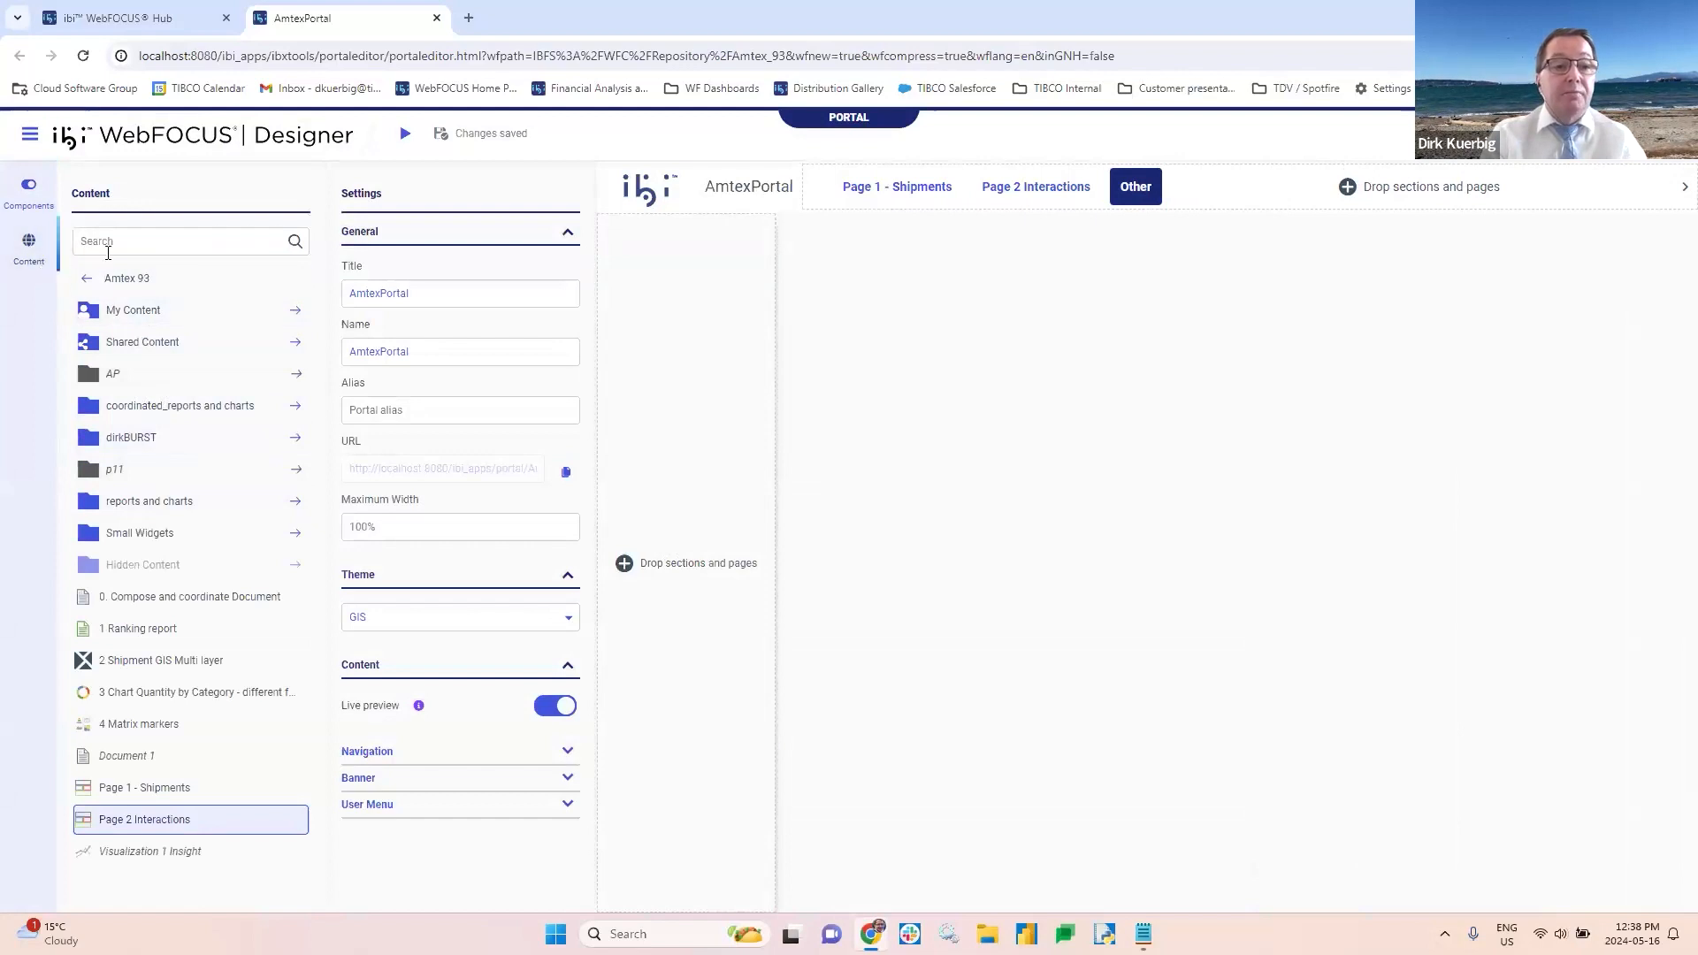
left_click(29, 188)
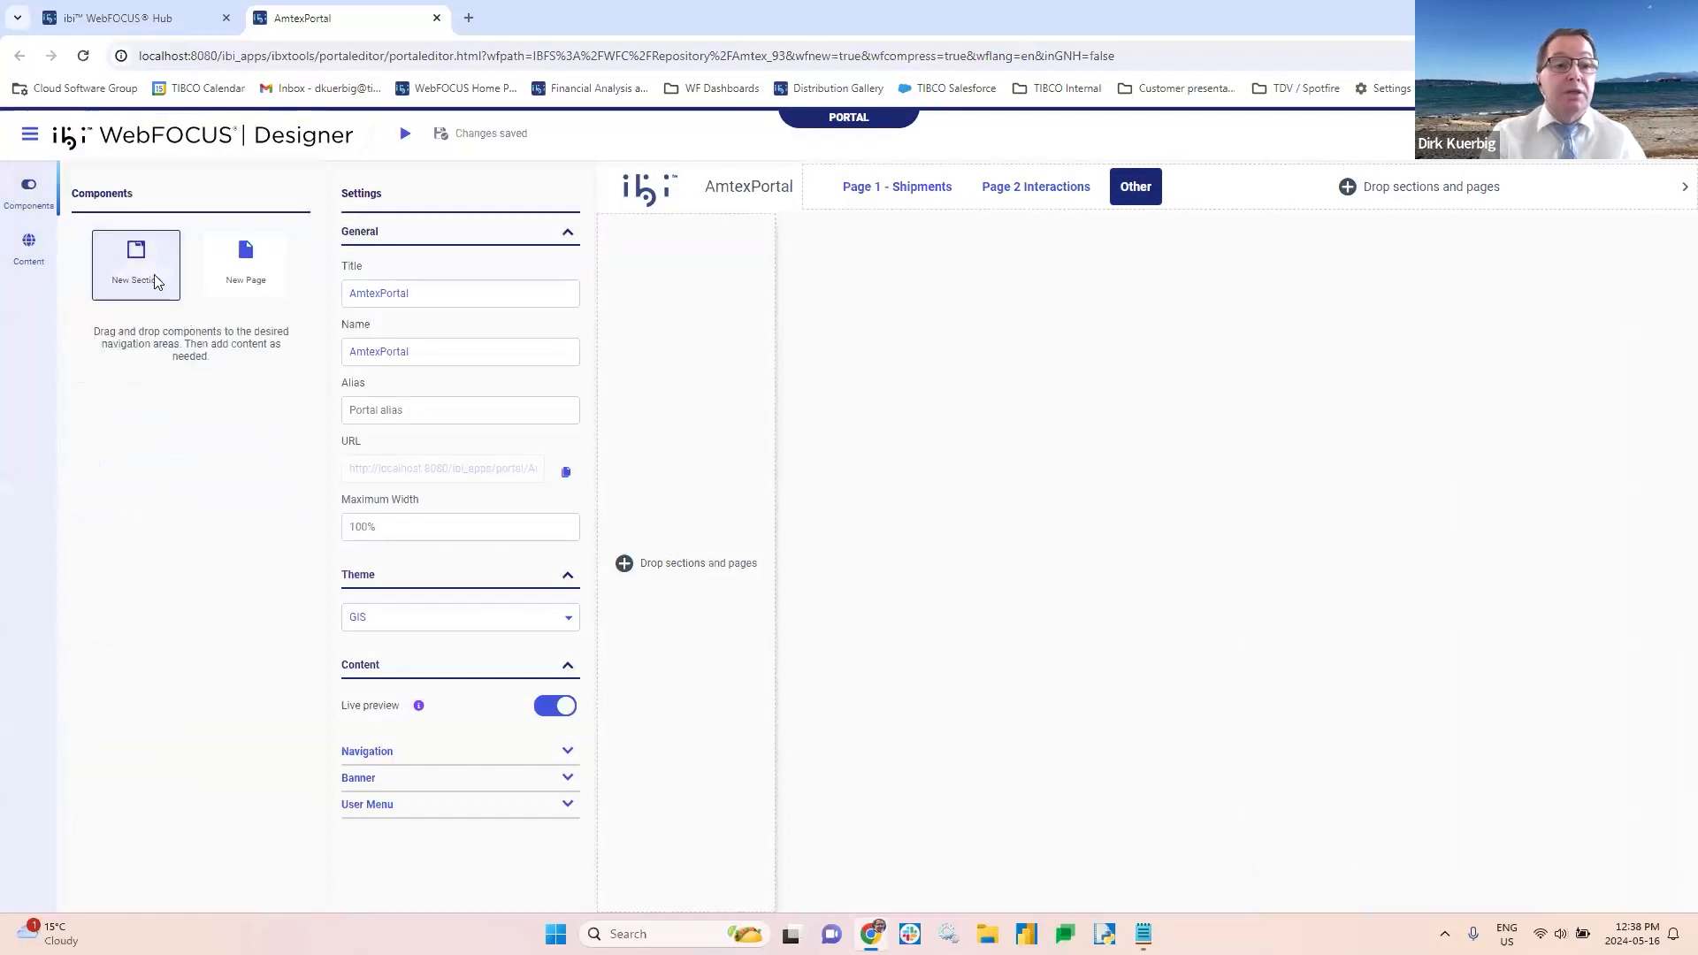
left_click_drag(149, 278, 670, 534)
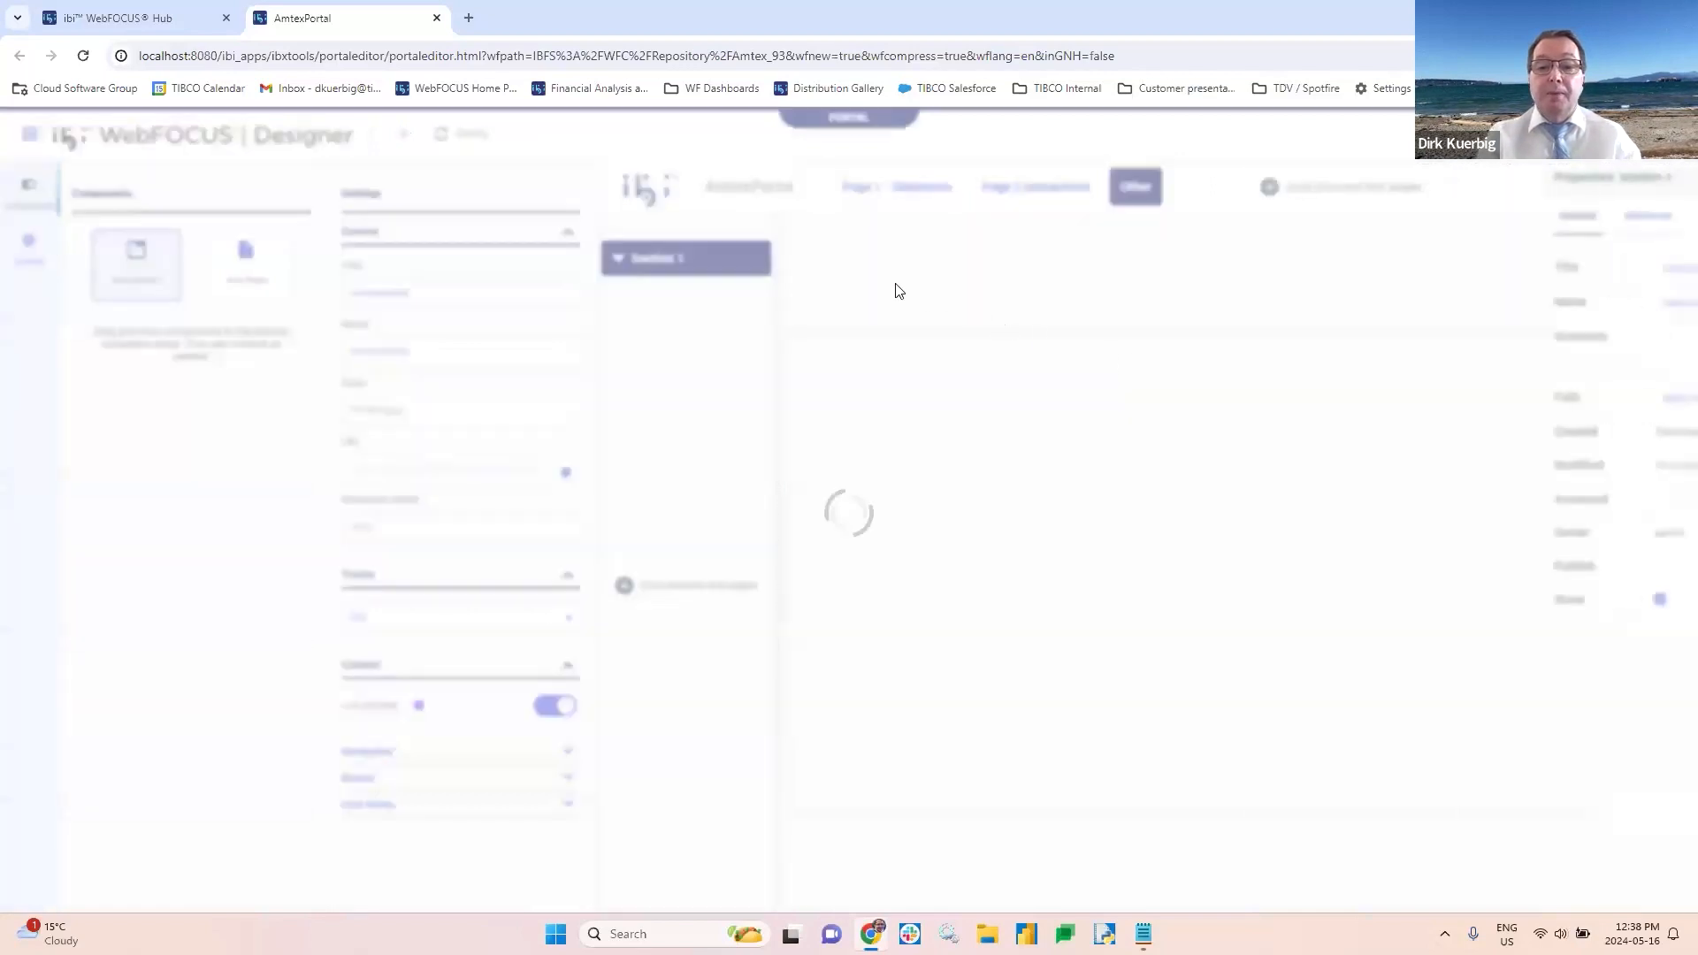
left_click(1433, 267)
triple_click(1448, 271)
type("D")
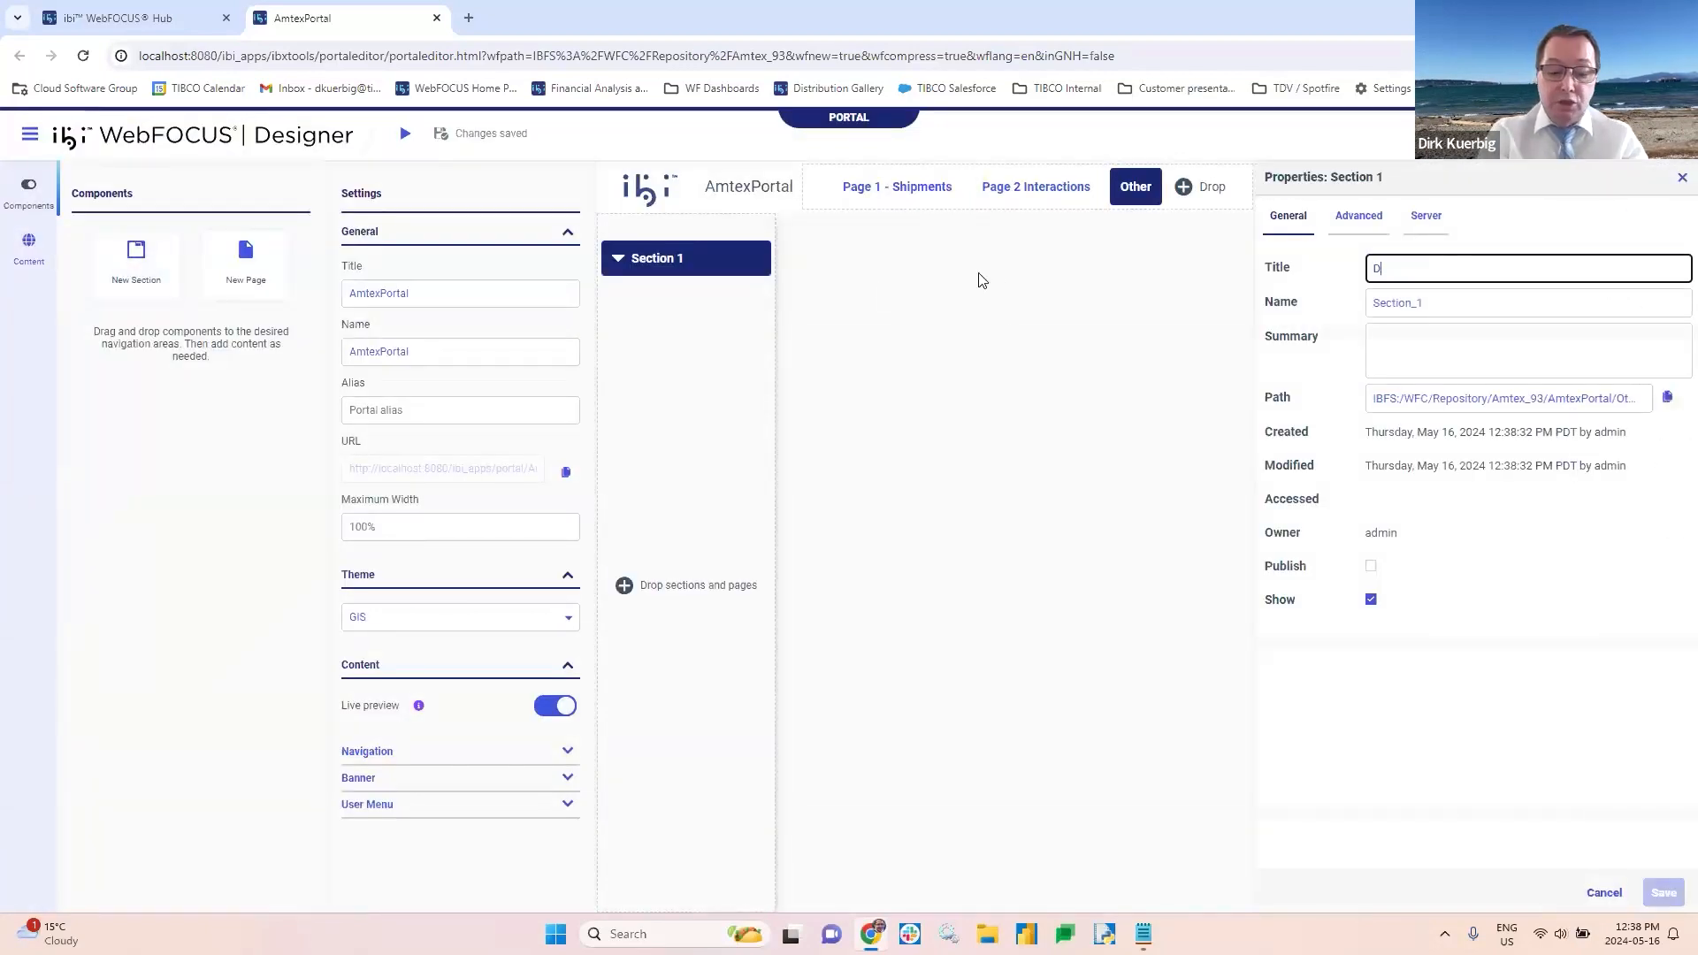
type("ashboards")
key("ctrl+a")
key("ctrl+c")
left_click_drag(1436, 310, 1307, 307)
key("ctrl+v")
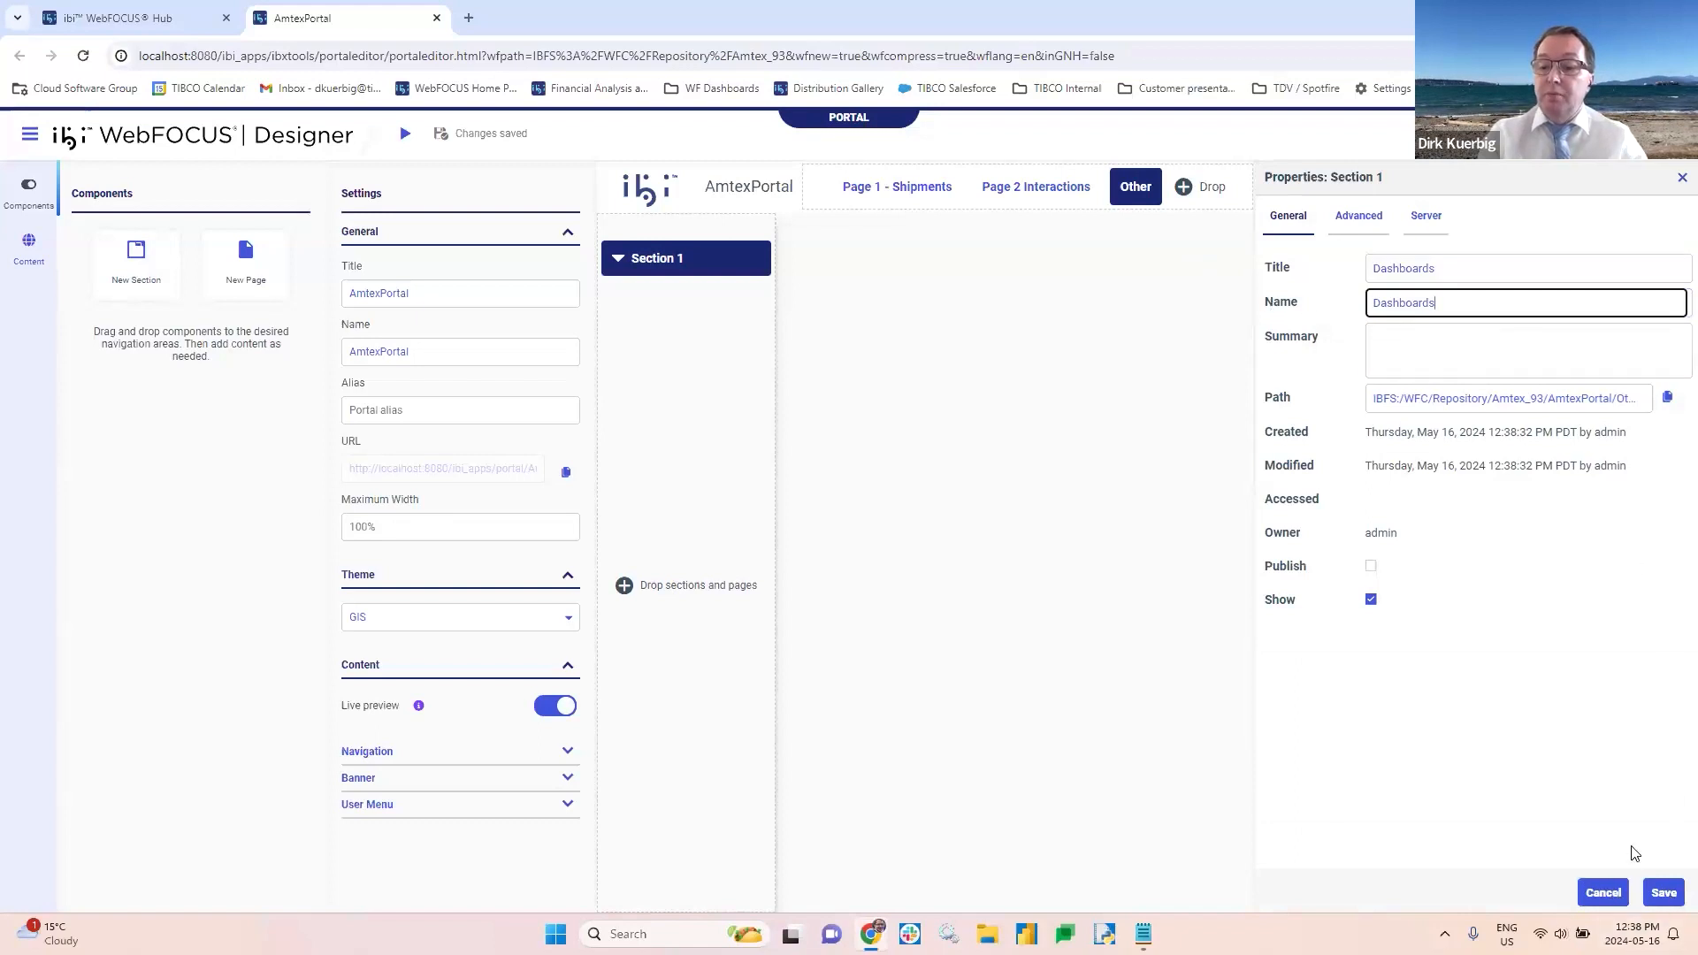
left_click(1660, 892)
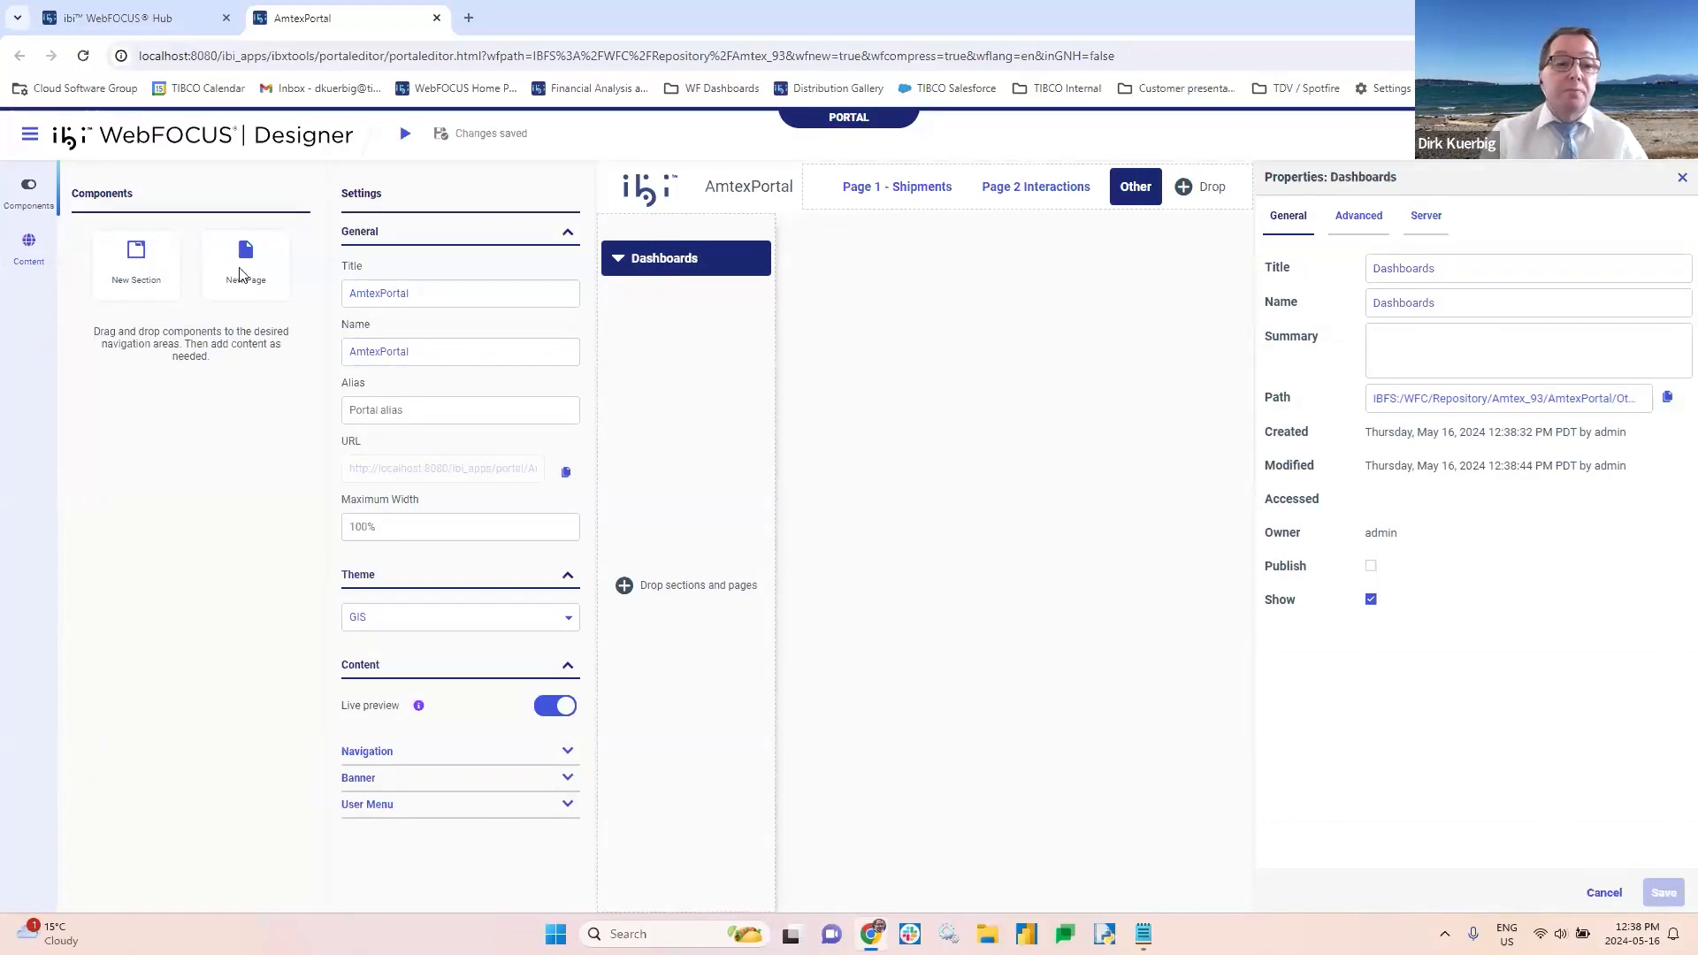
Step: Add Page 2 Interactions from the Amtex 93 workspace to the Dashboards section as a link
left_click(28, 246)
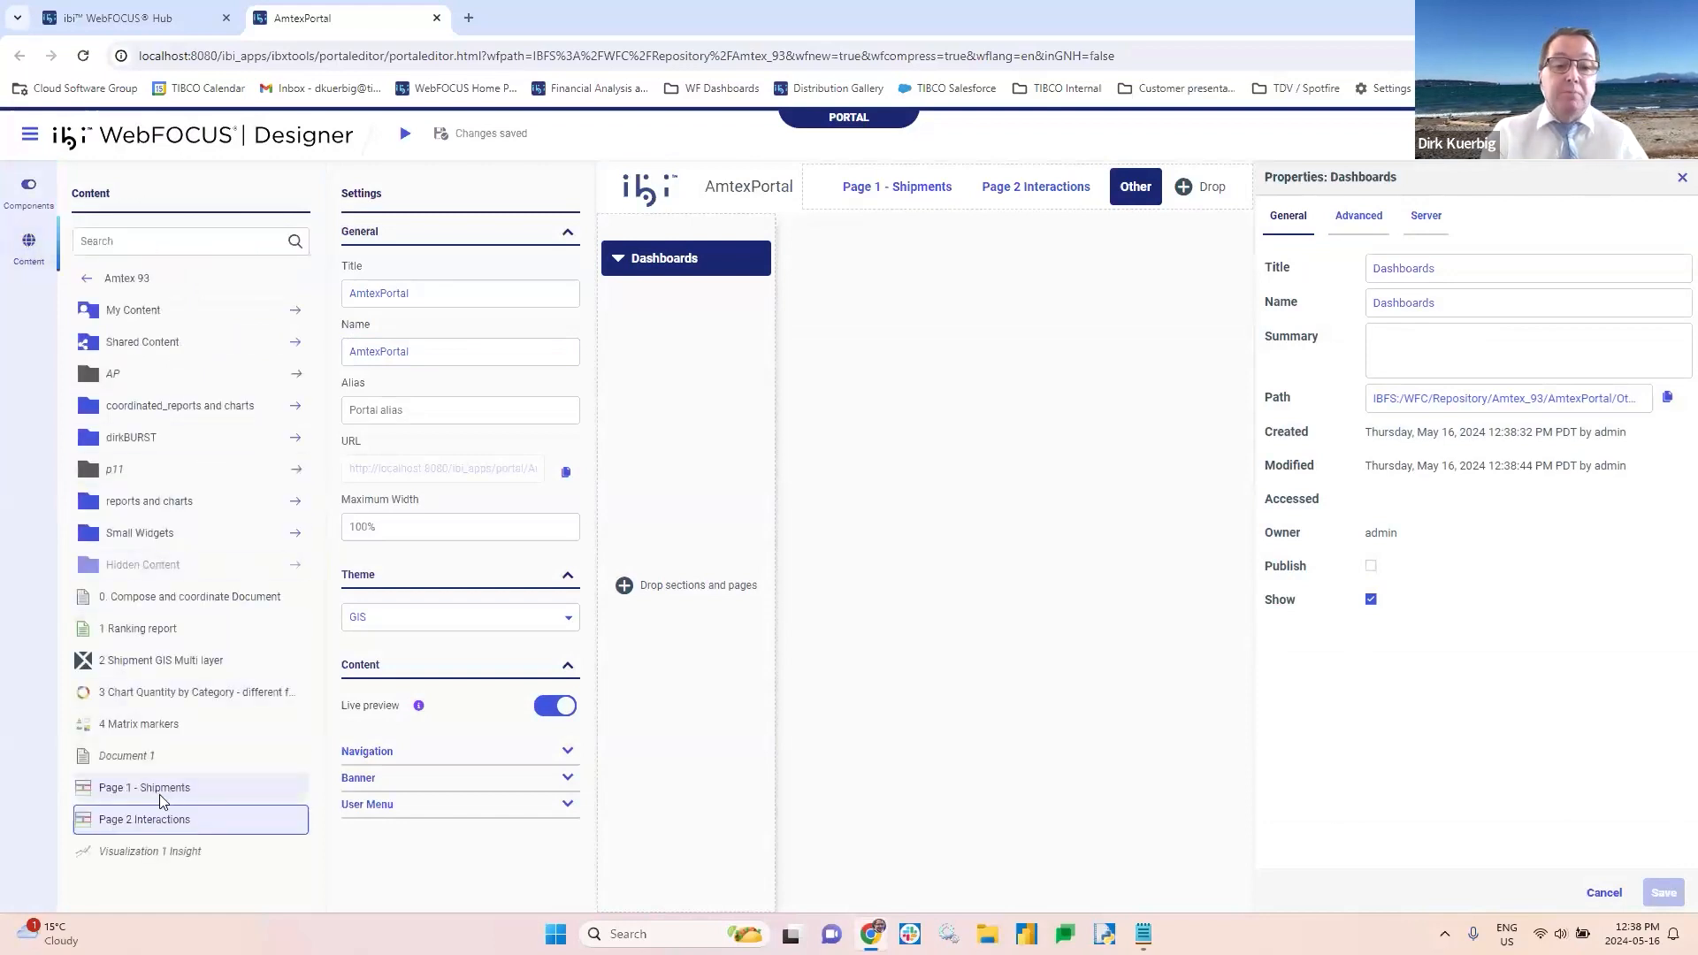
left_click_drag(157, 819, 666, 268)
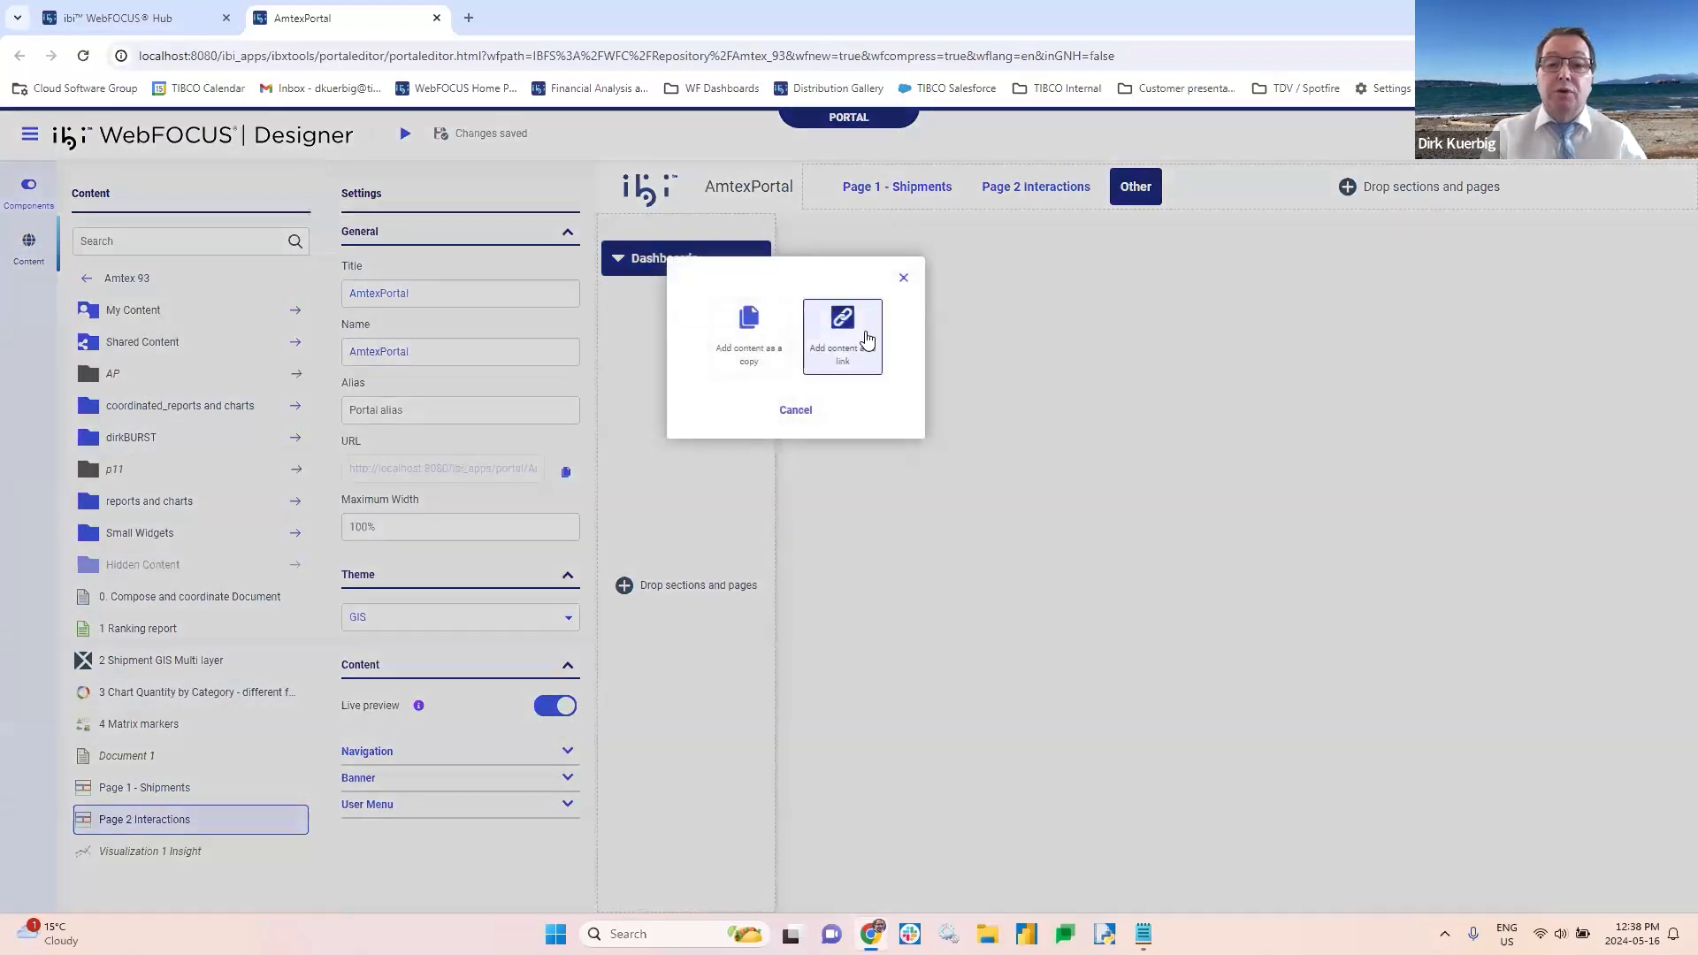
left_click(854, 333)
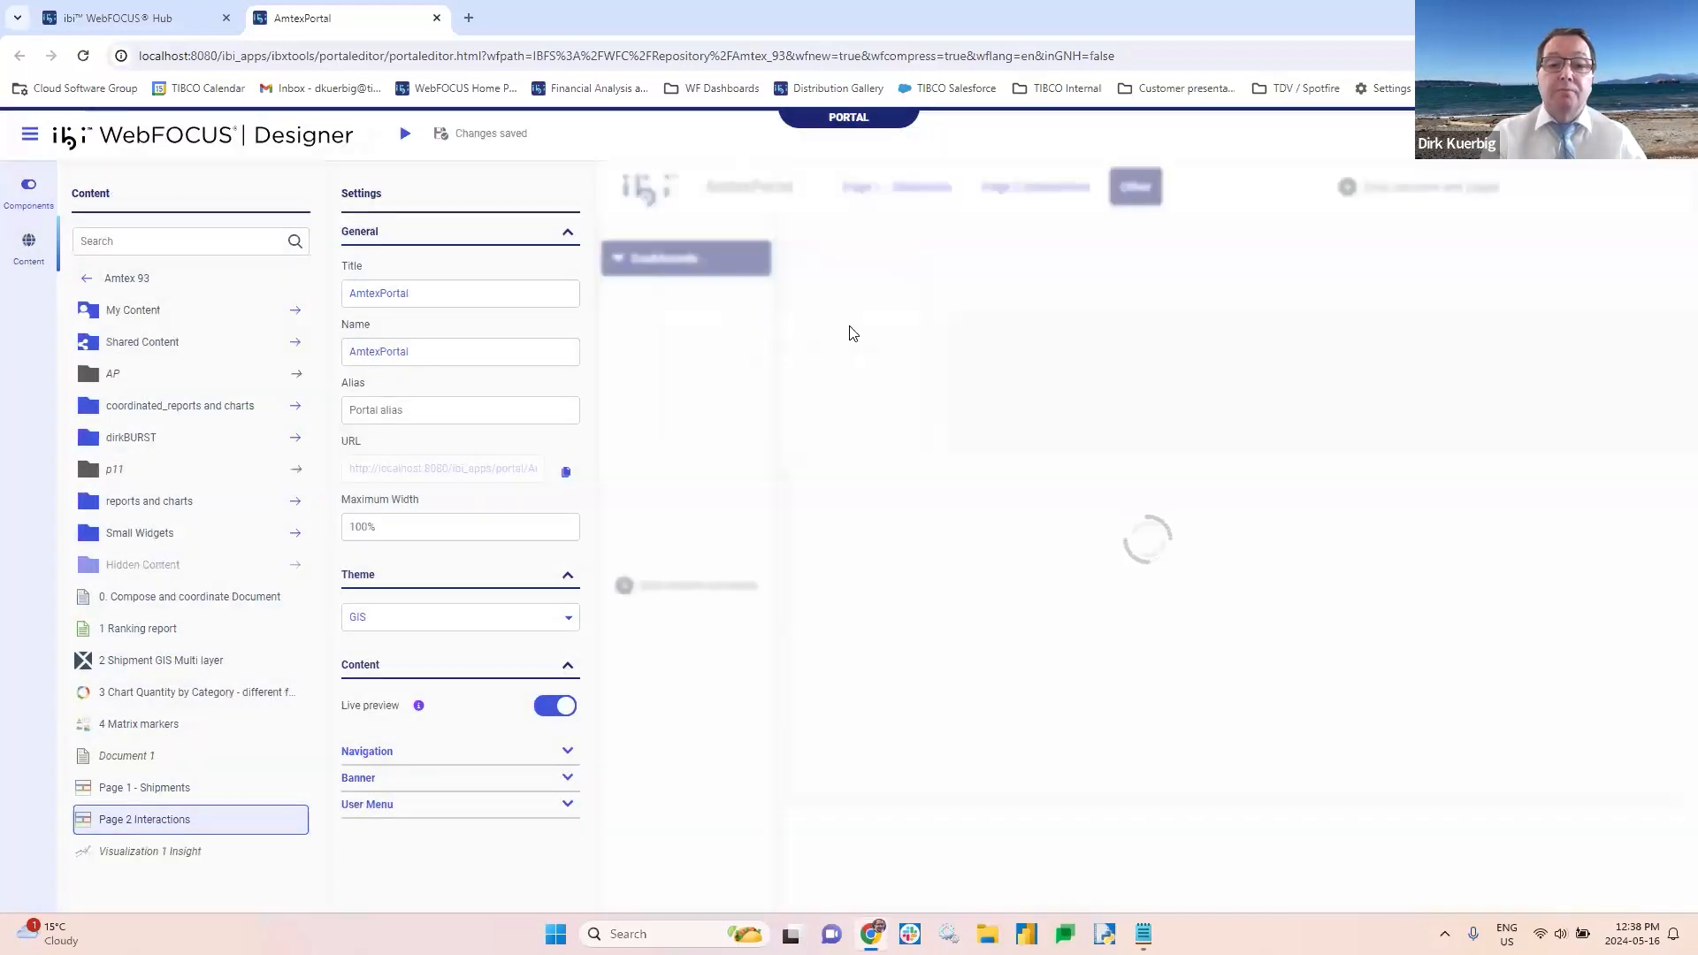
Step: Add another new section below Dashboards in the side navigation, keeping its default title
left_click(27, 190)
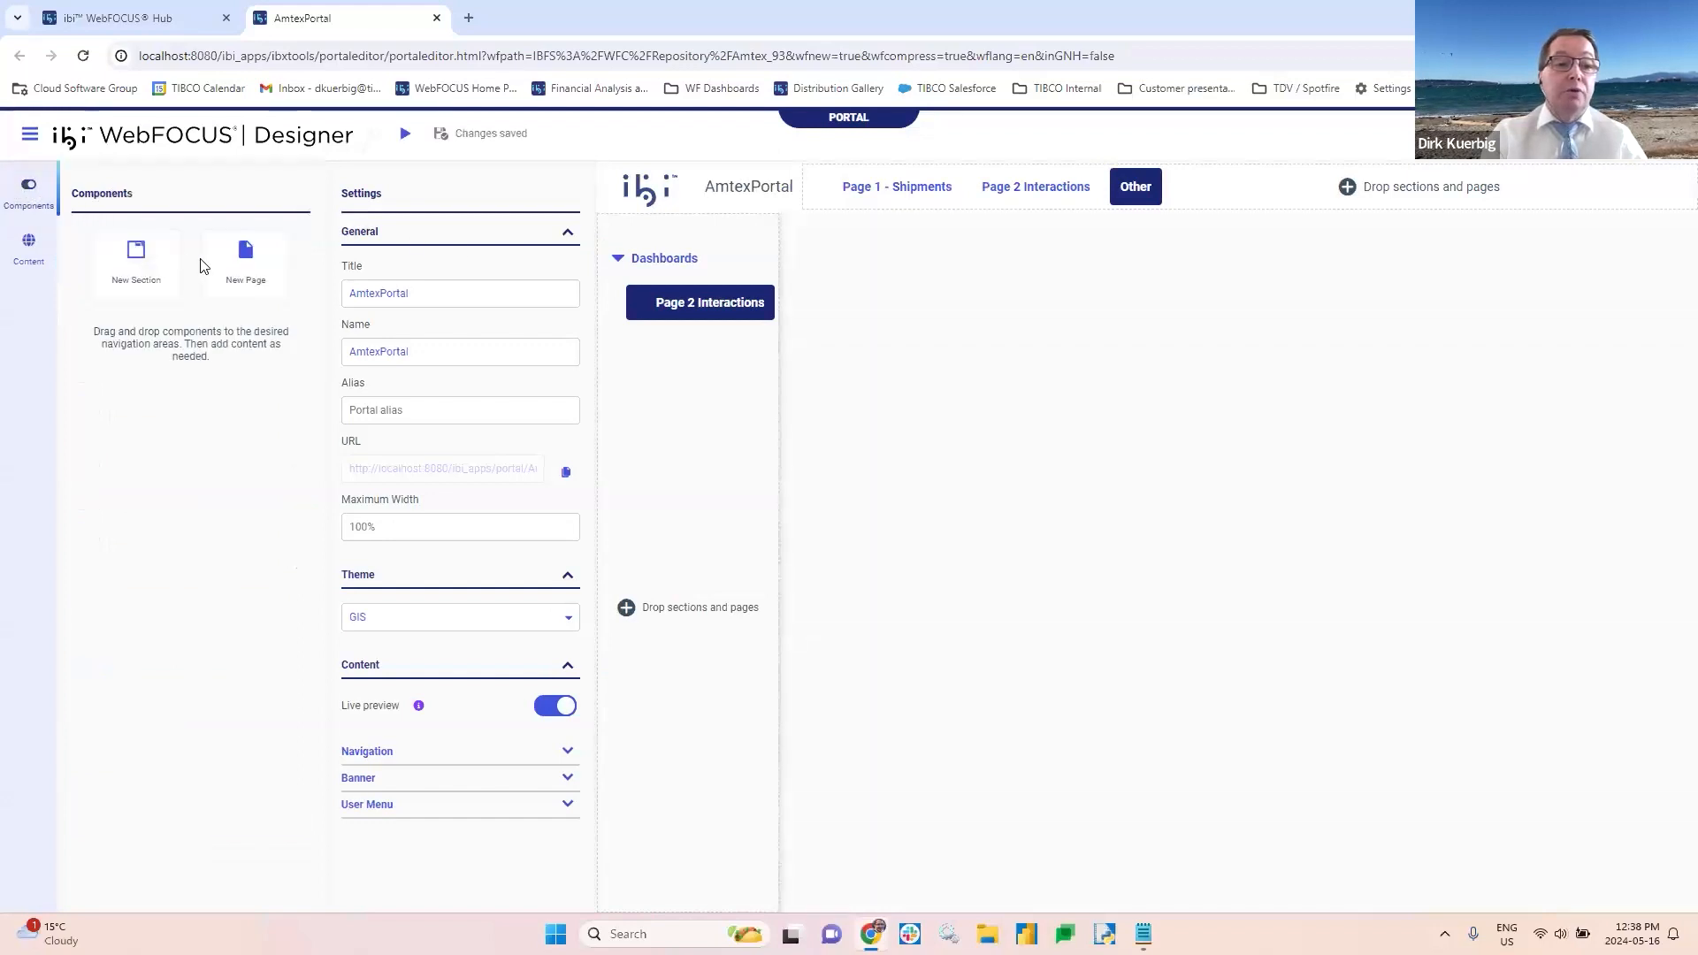
left_click_drag(122, 255, 666, 528)
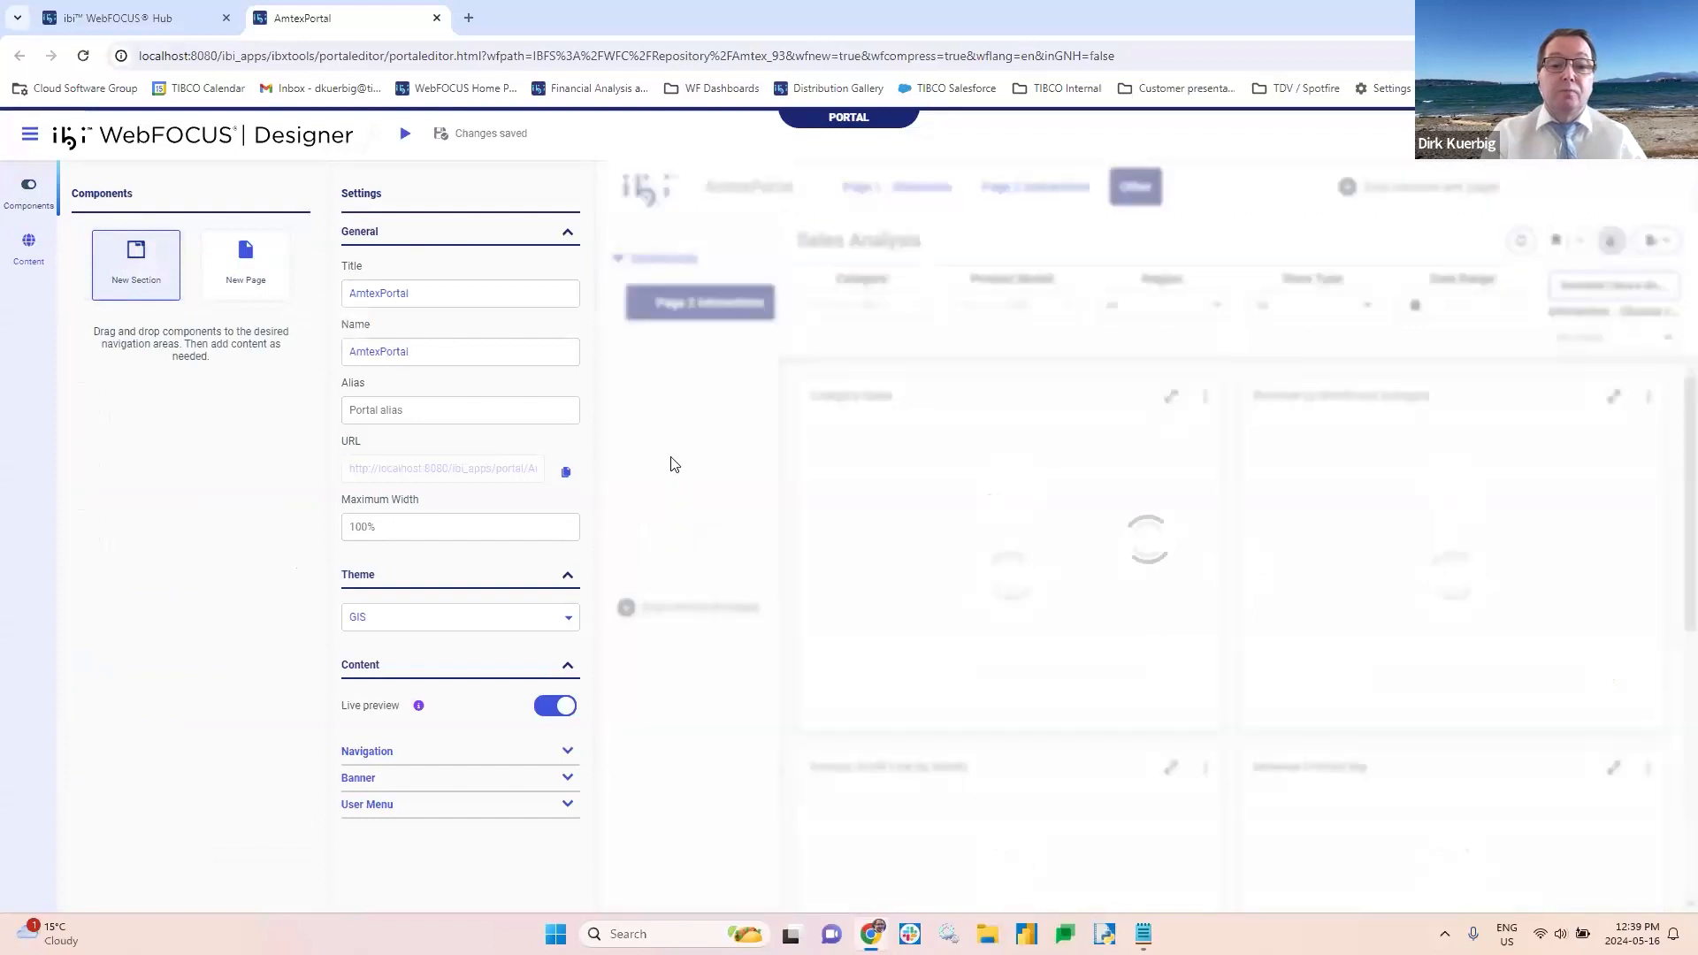
left_click(654, 354)
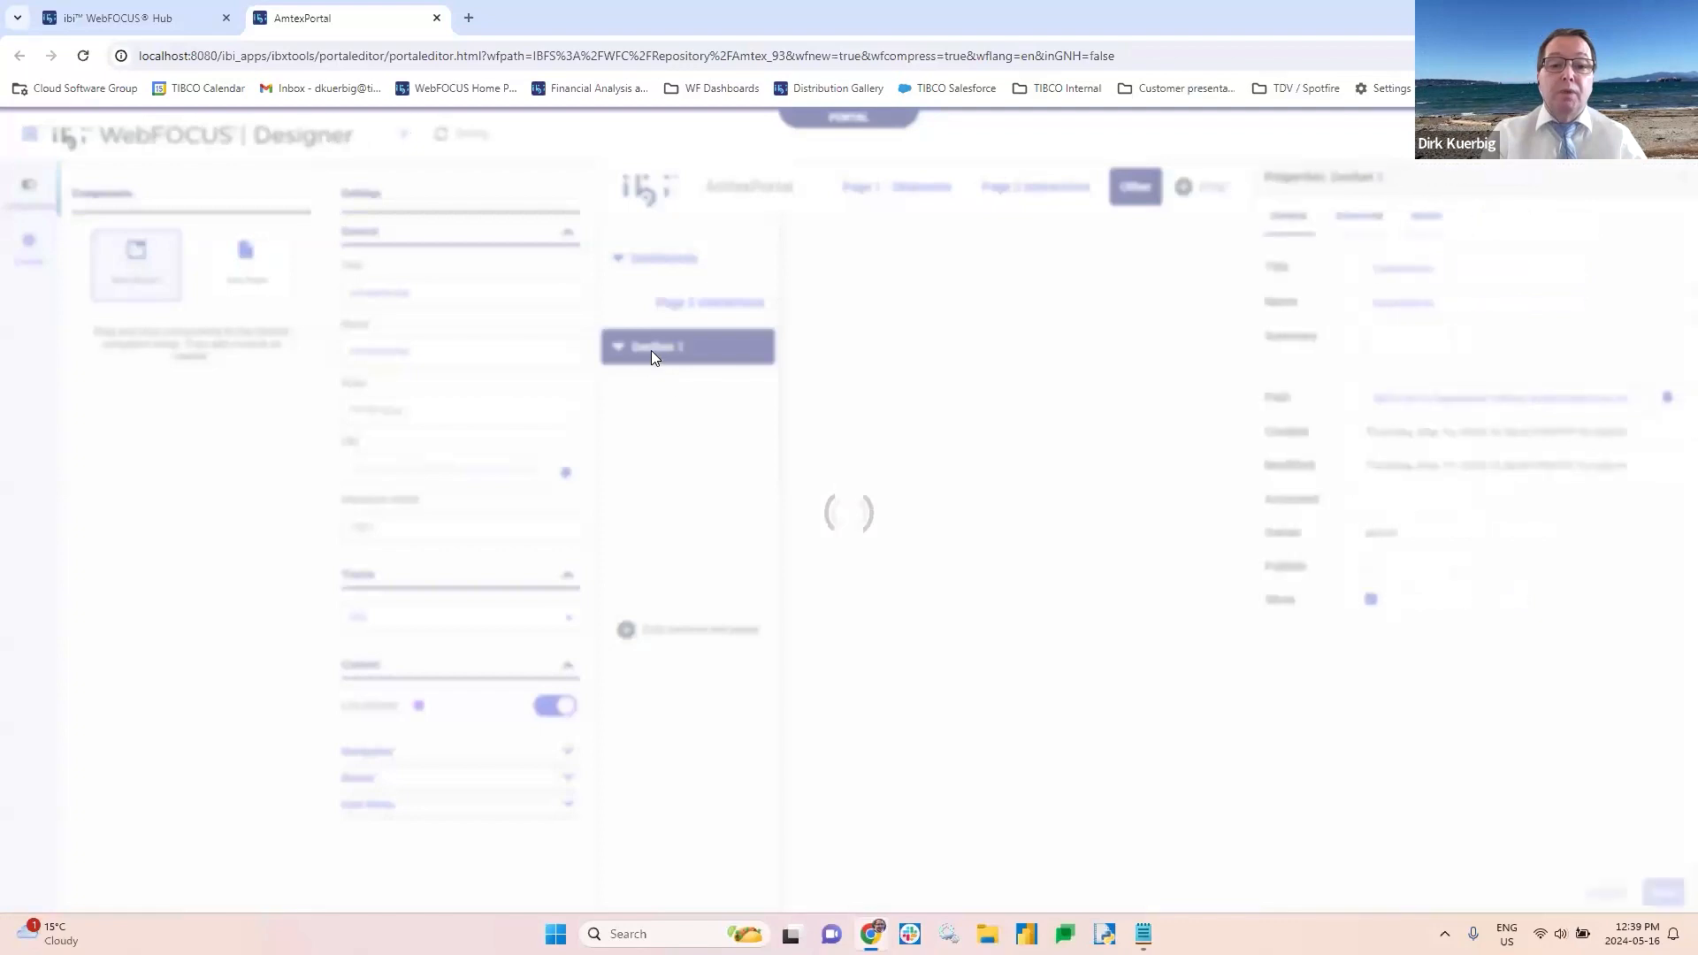
Step: Add Category Sales, Regional Sales Trend, Discount by Region and Regional Profit by Category from the Small Widgets folder to Section 1 as links
left_click(28, 244)
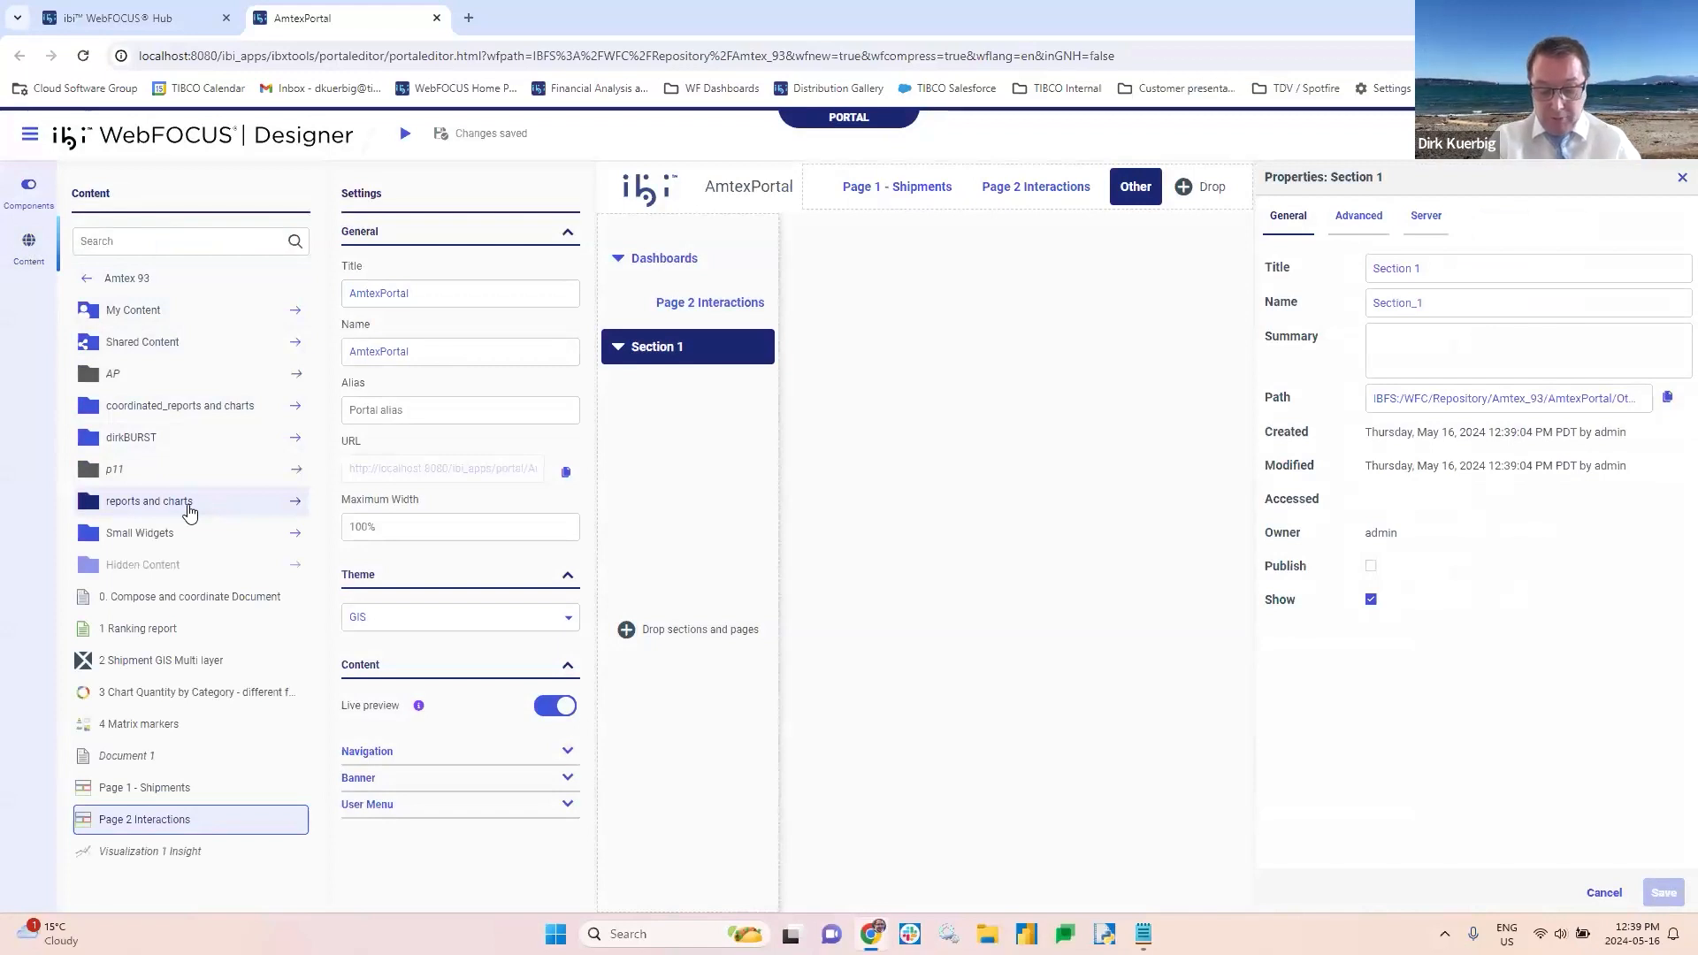
left_click(146, 534)
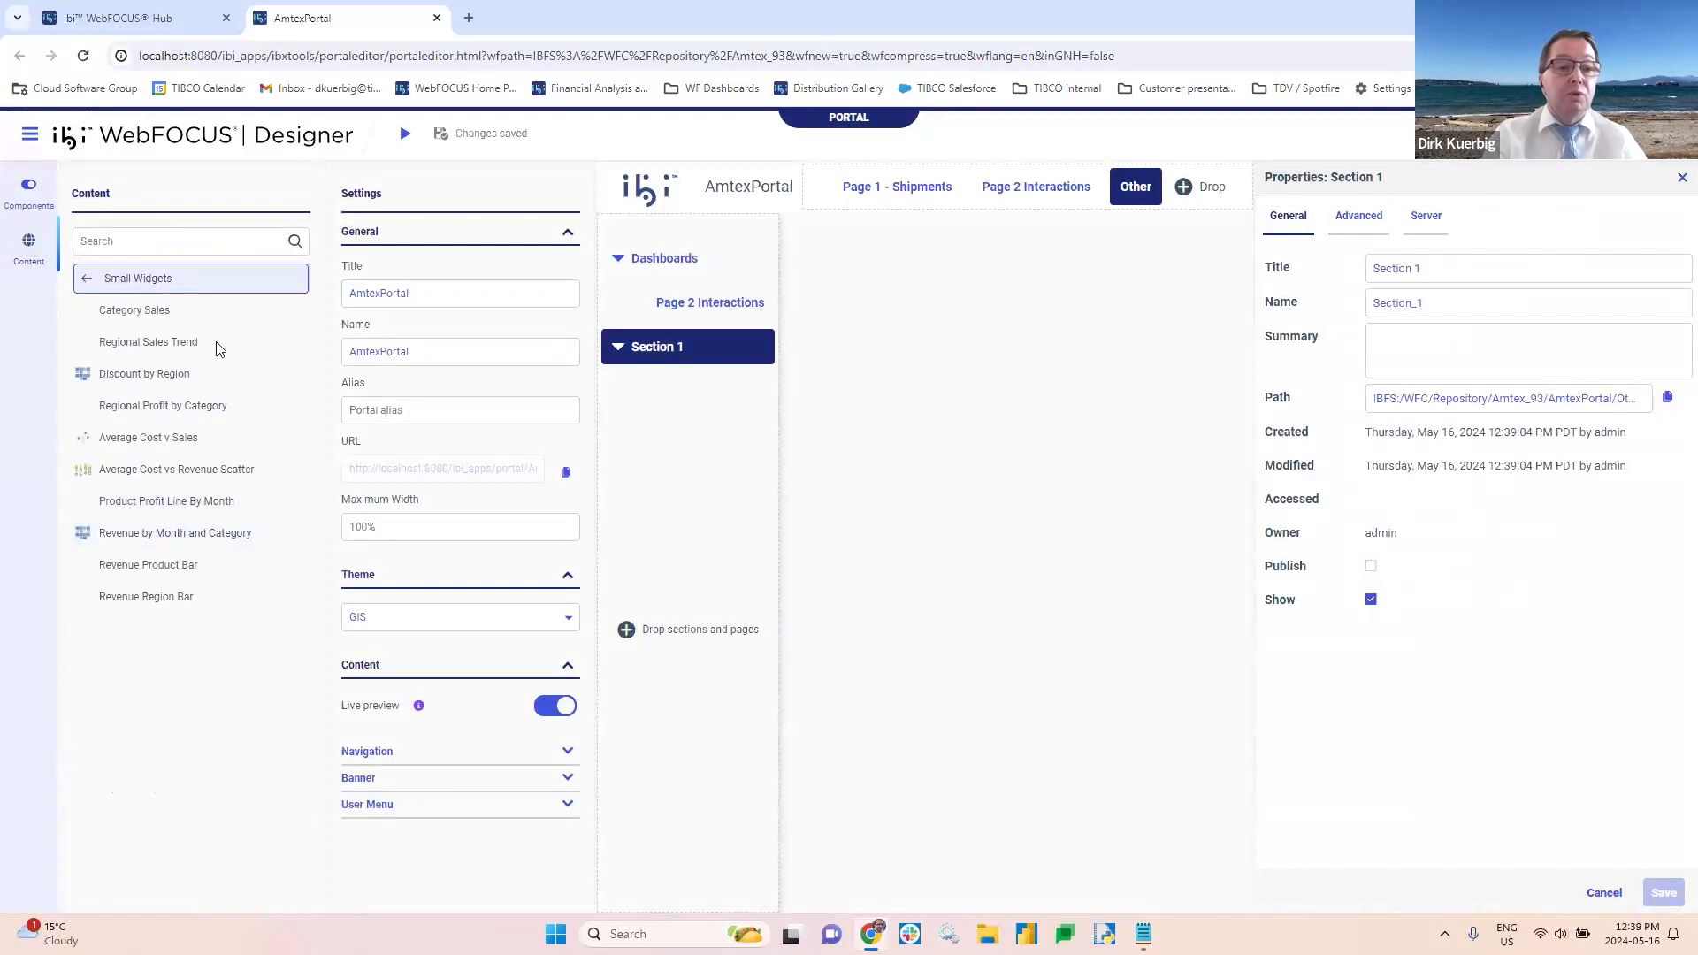
left_click_drag(133, 319, 654, 347)
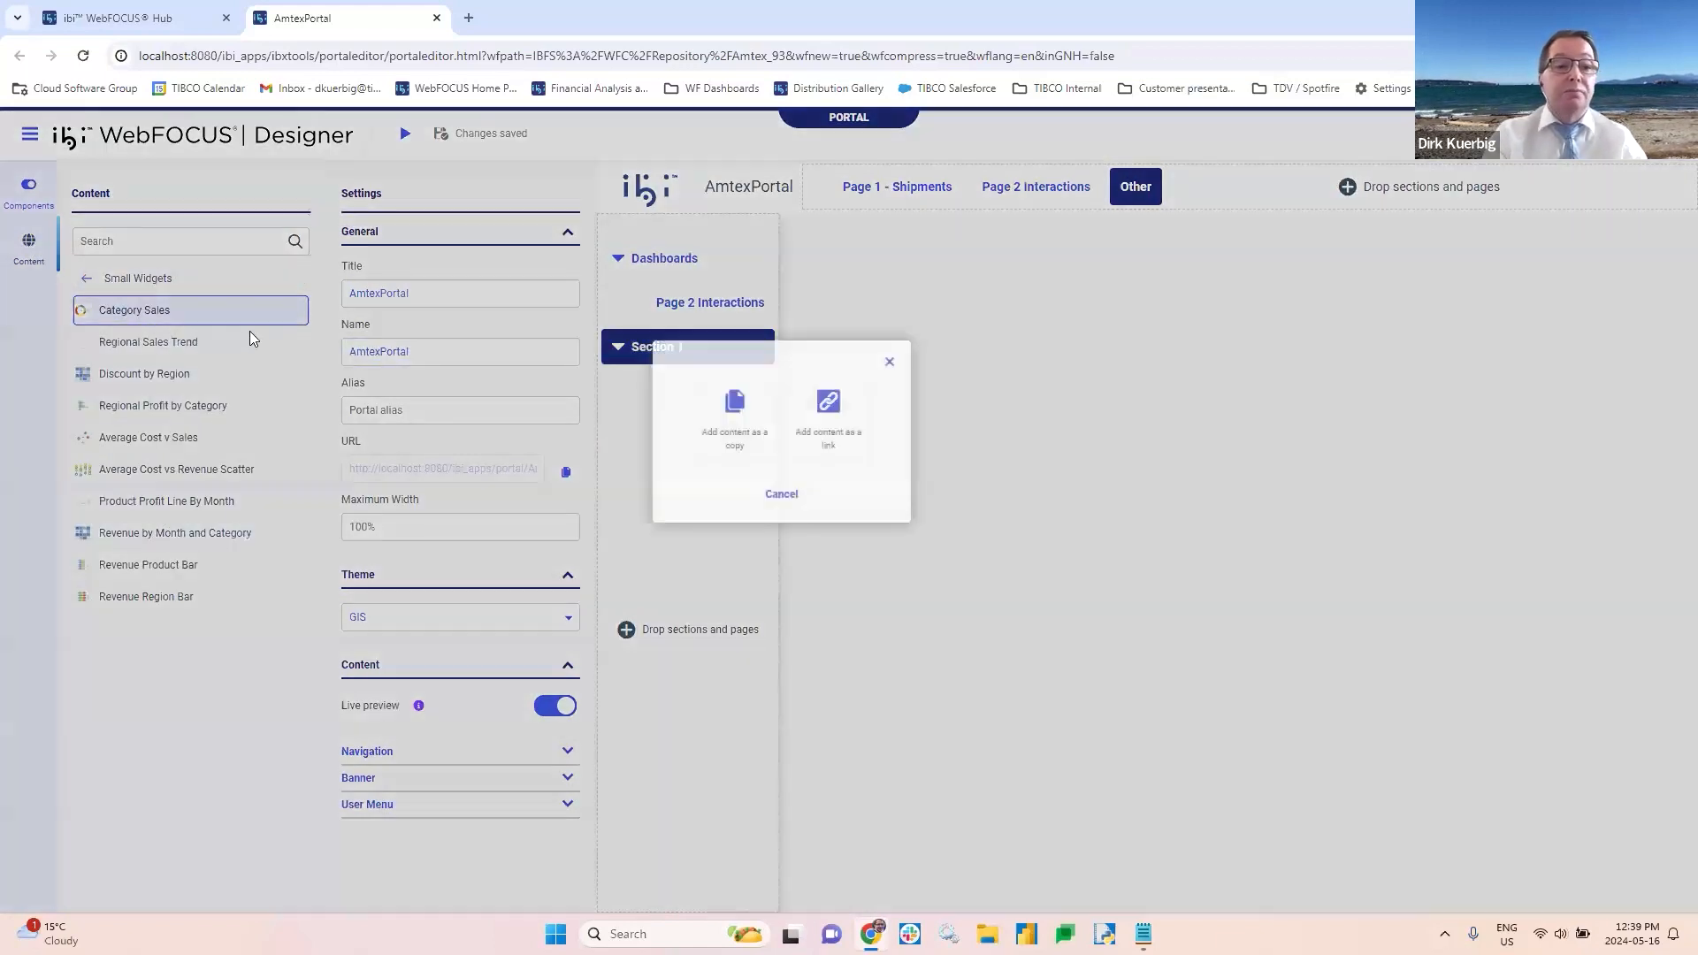
left_click(836, 412)
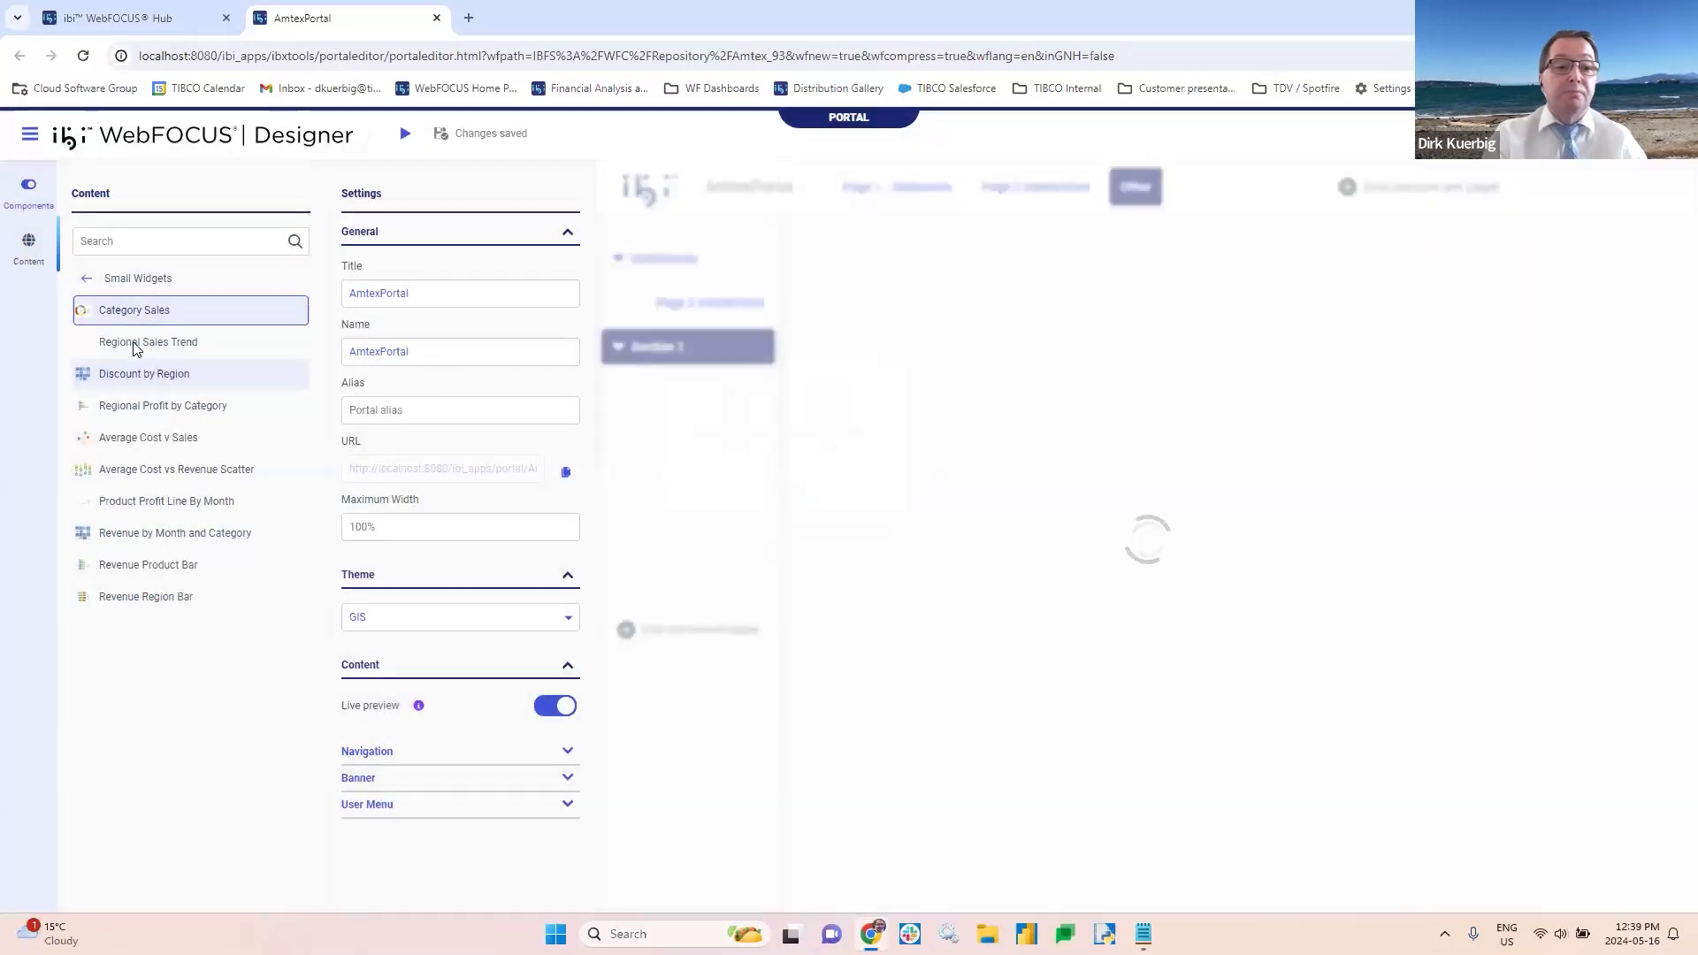
left_click_drag(135, 345, 685, 343)
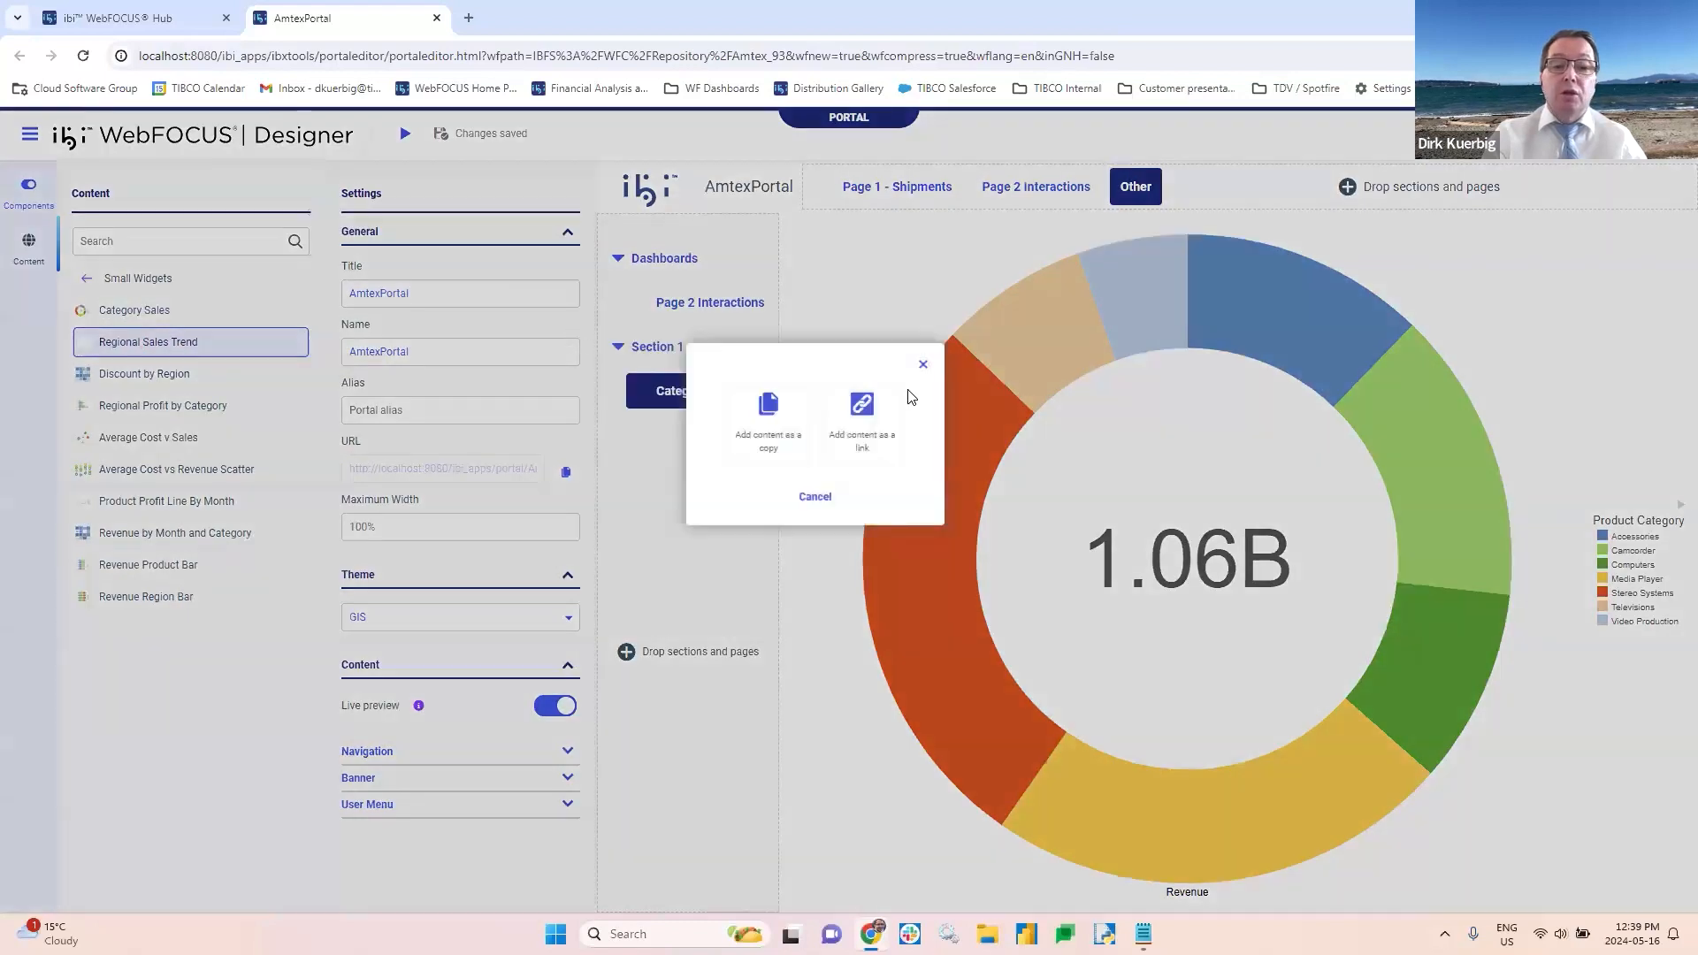
left_click(863, 408)
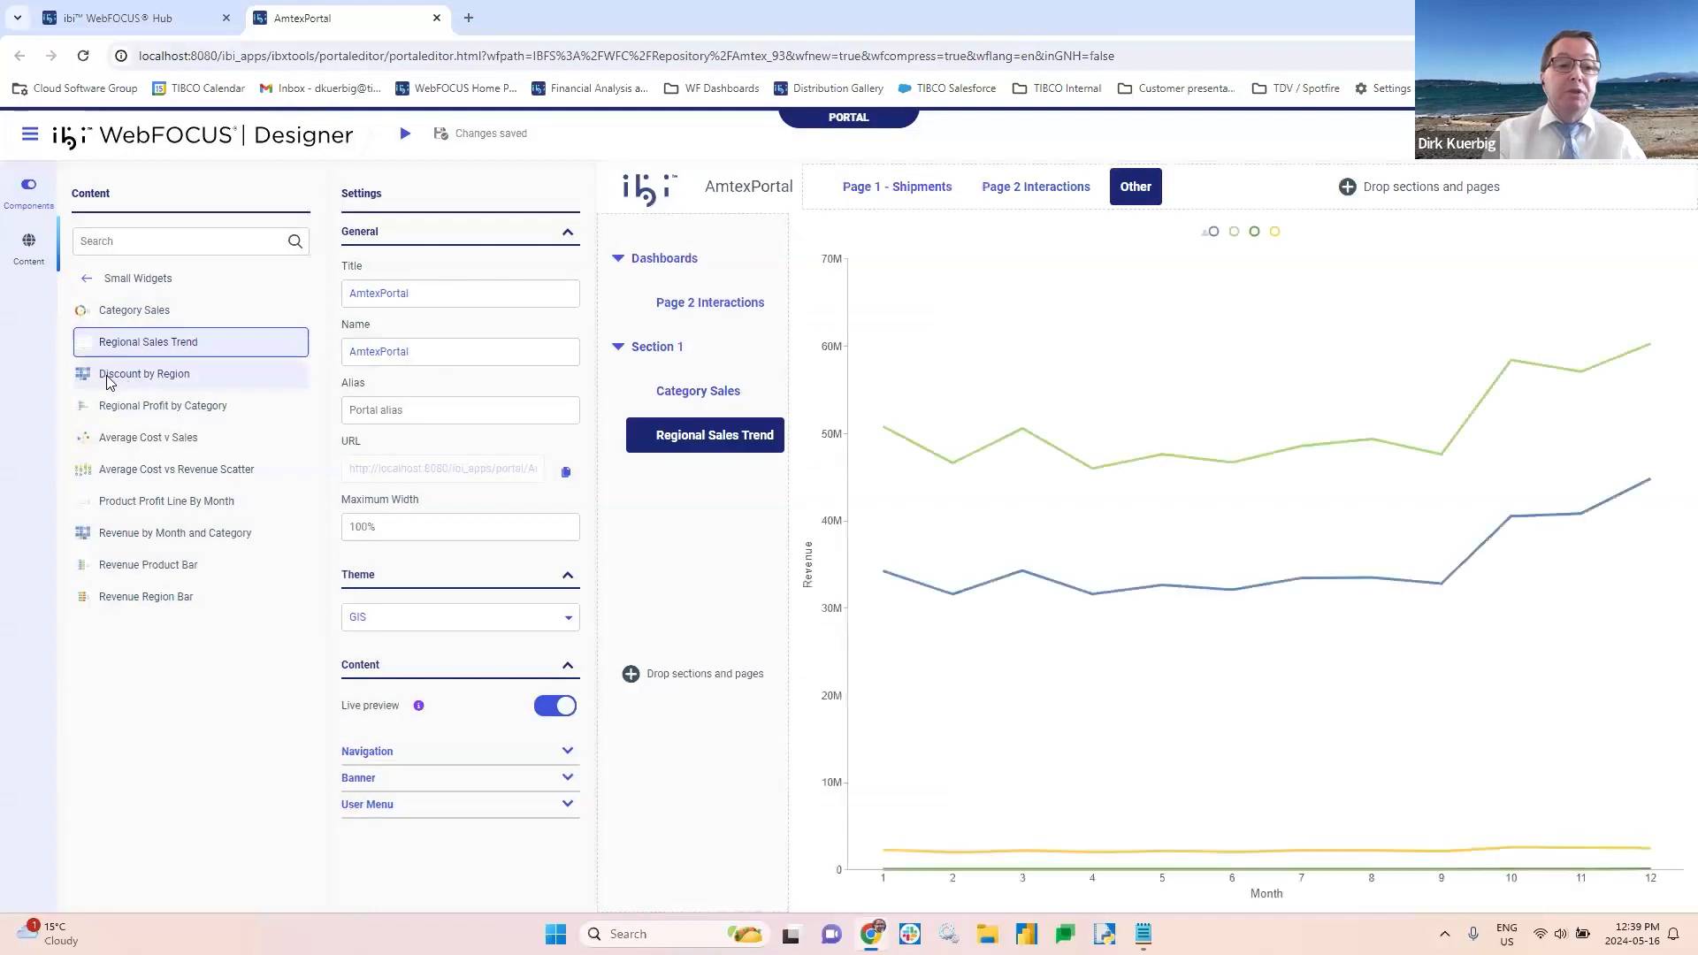
left_click_drag(94, 375, 659, 351)
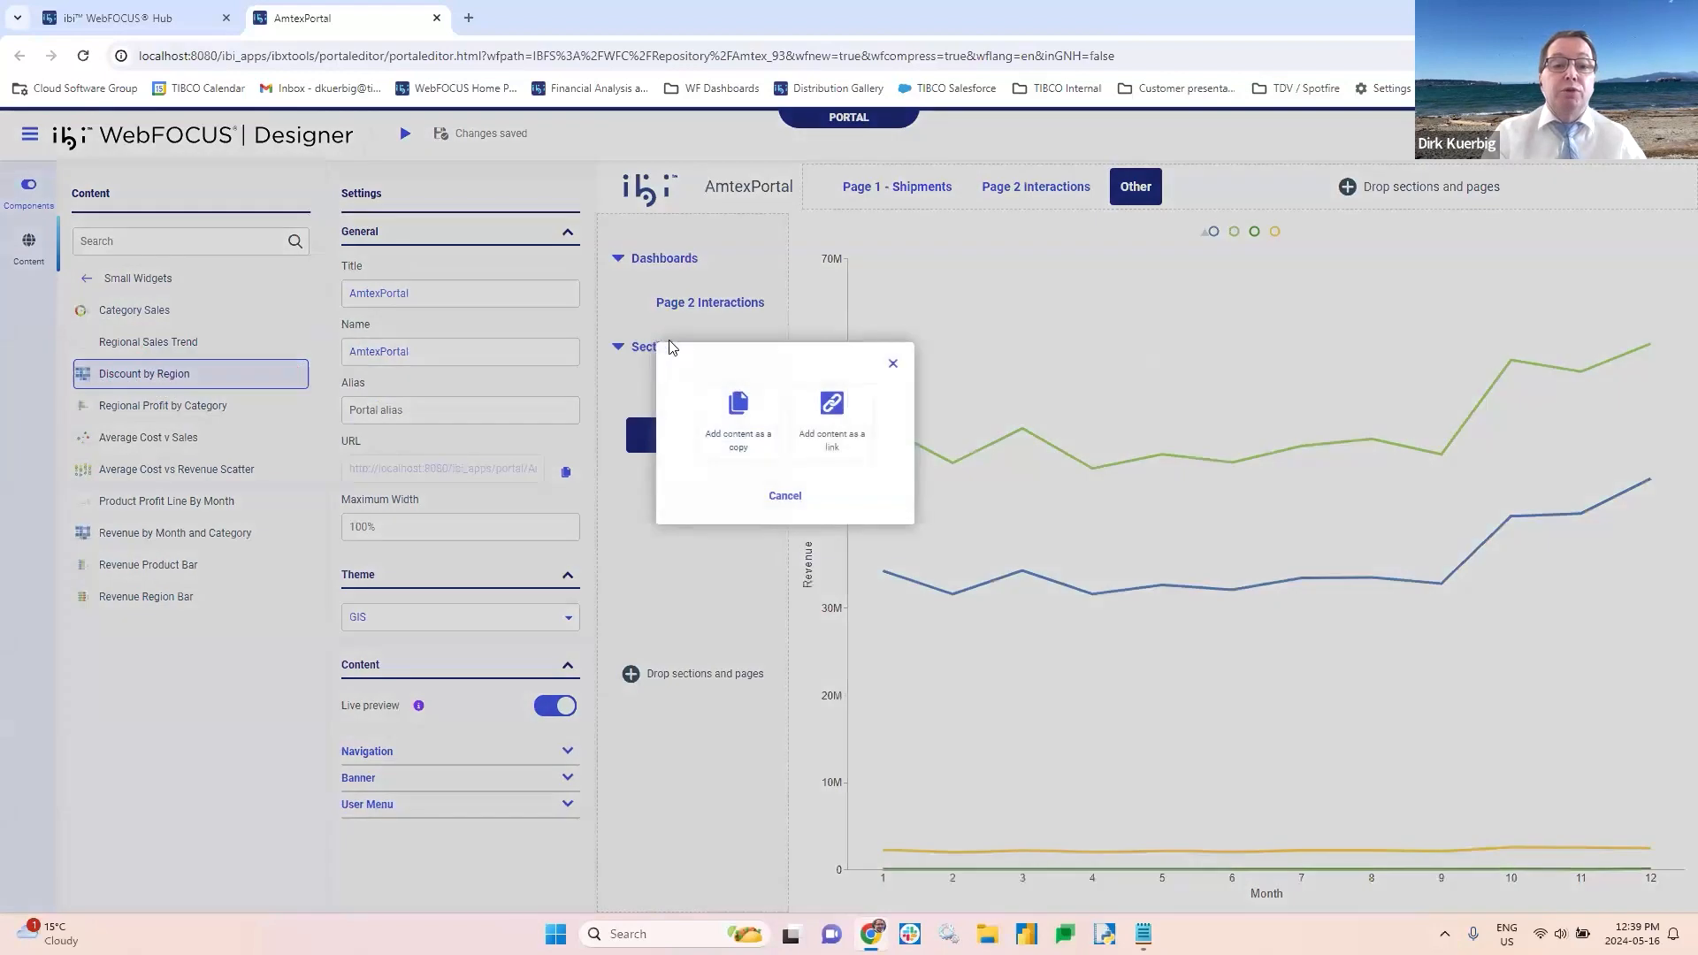
left_click(841, 413)
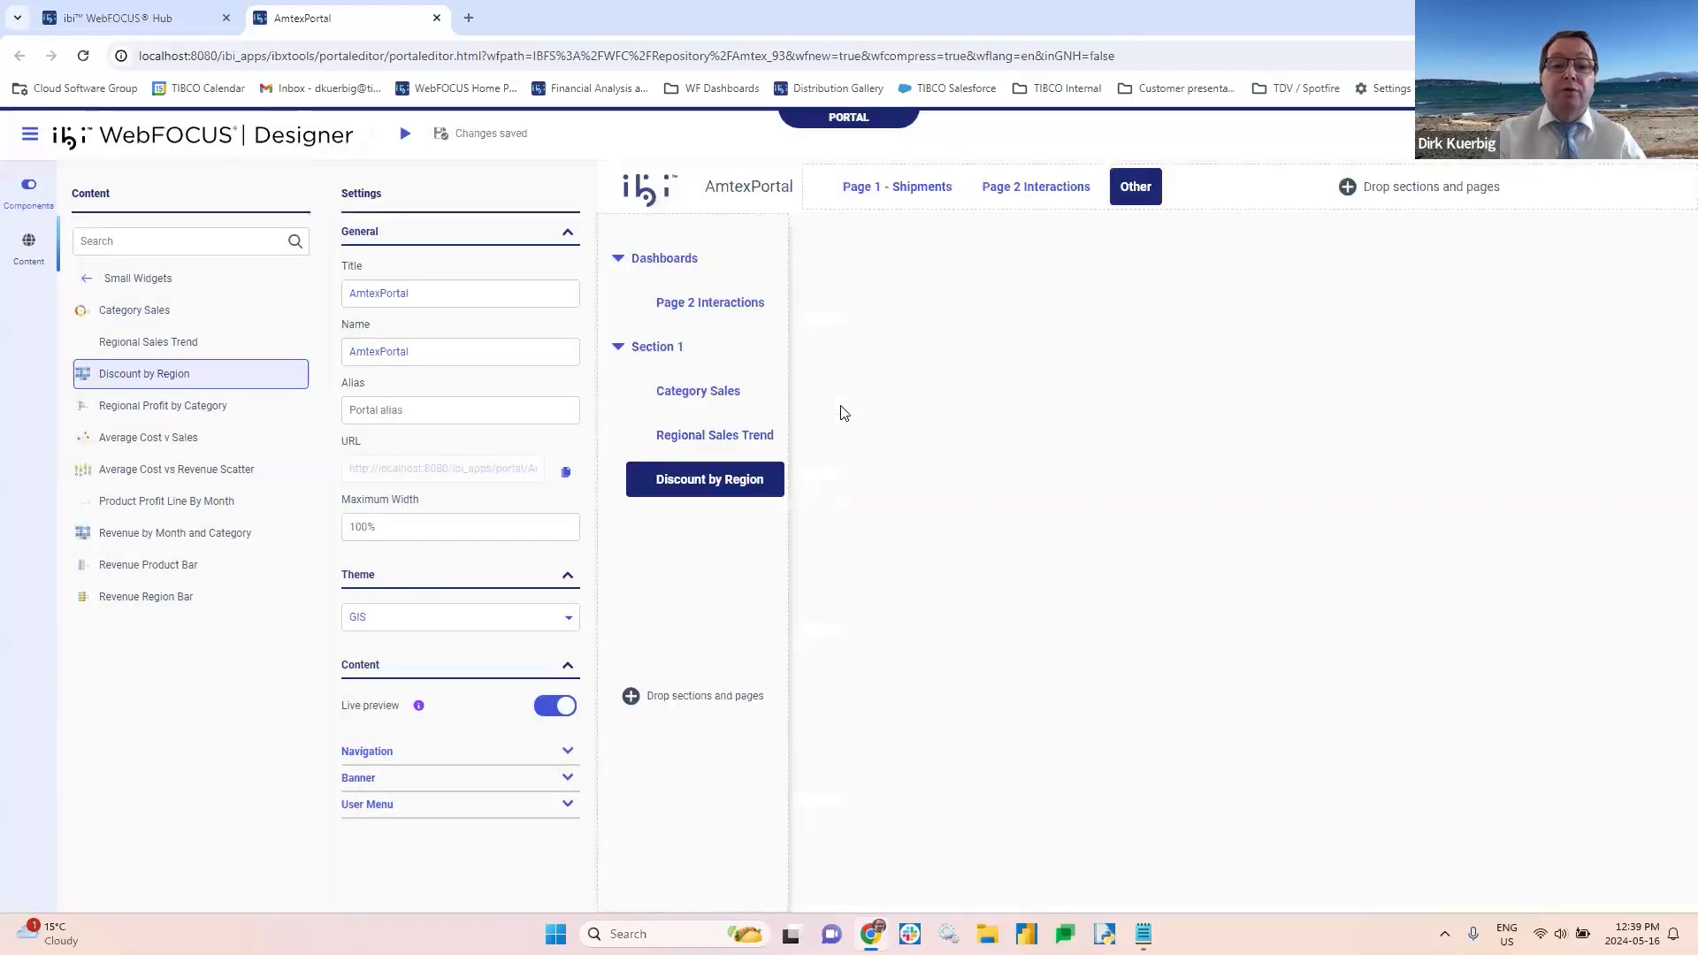
left_click_drag(99, 412, 672, 352)
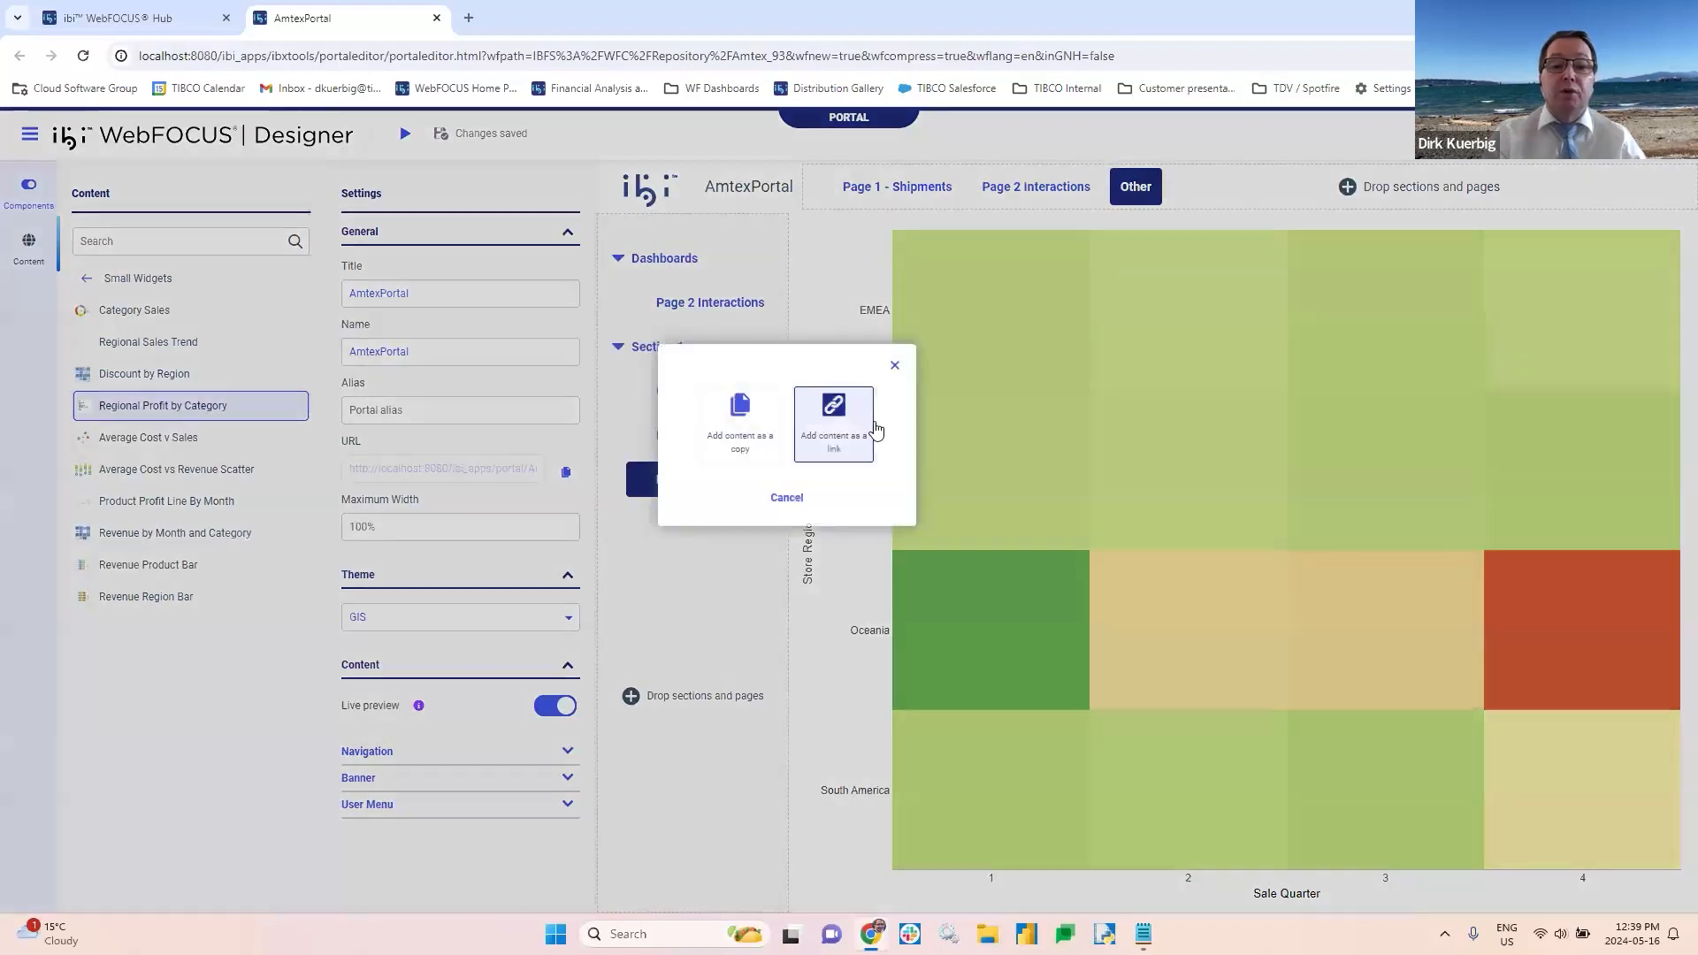
left_click(854, 423)
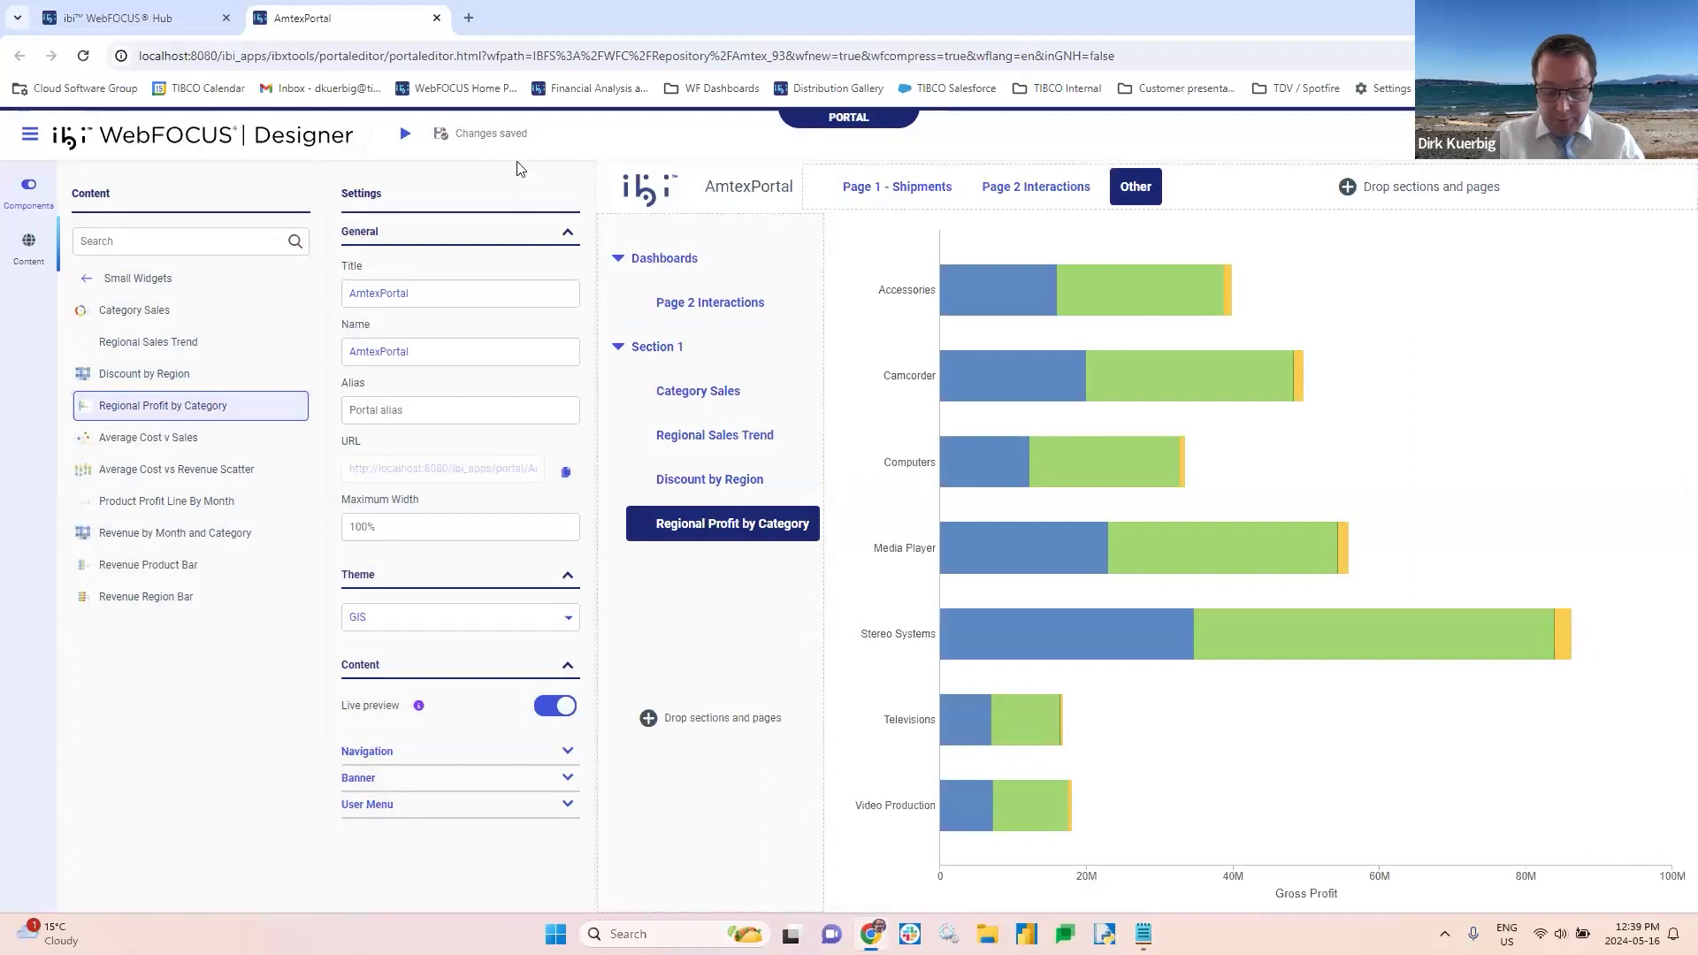
Step: Run the portal and view Page 1 - Shipments, Page 2 Interactions, and the Regional Sales Trend chart under Other's Section 1
left_click(403, 136)
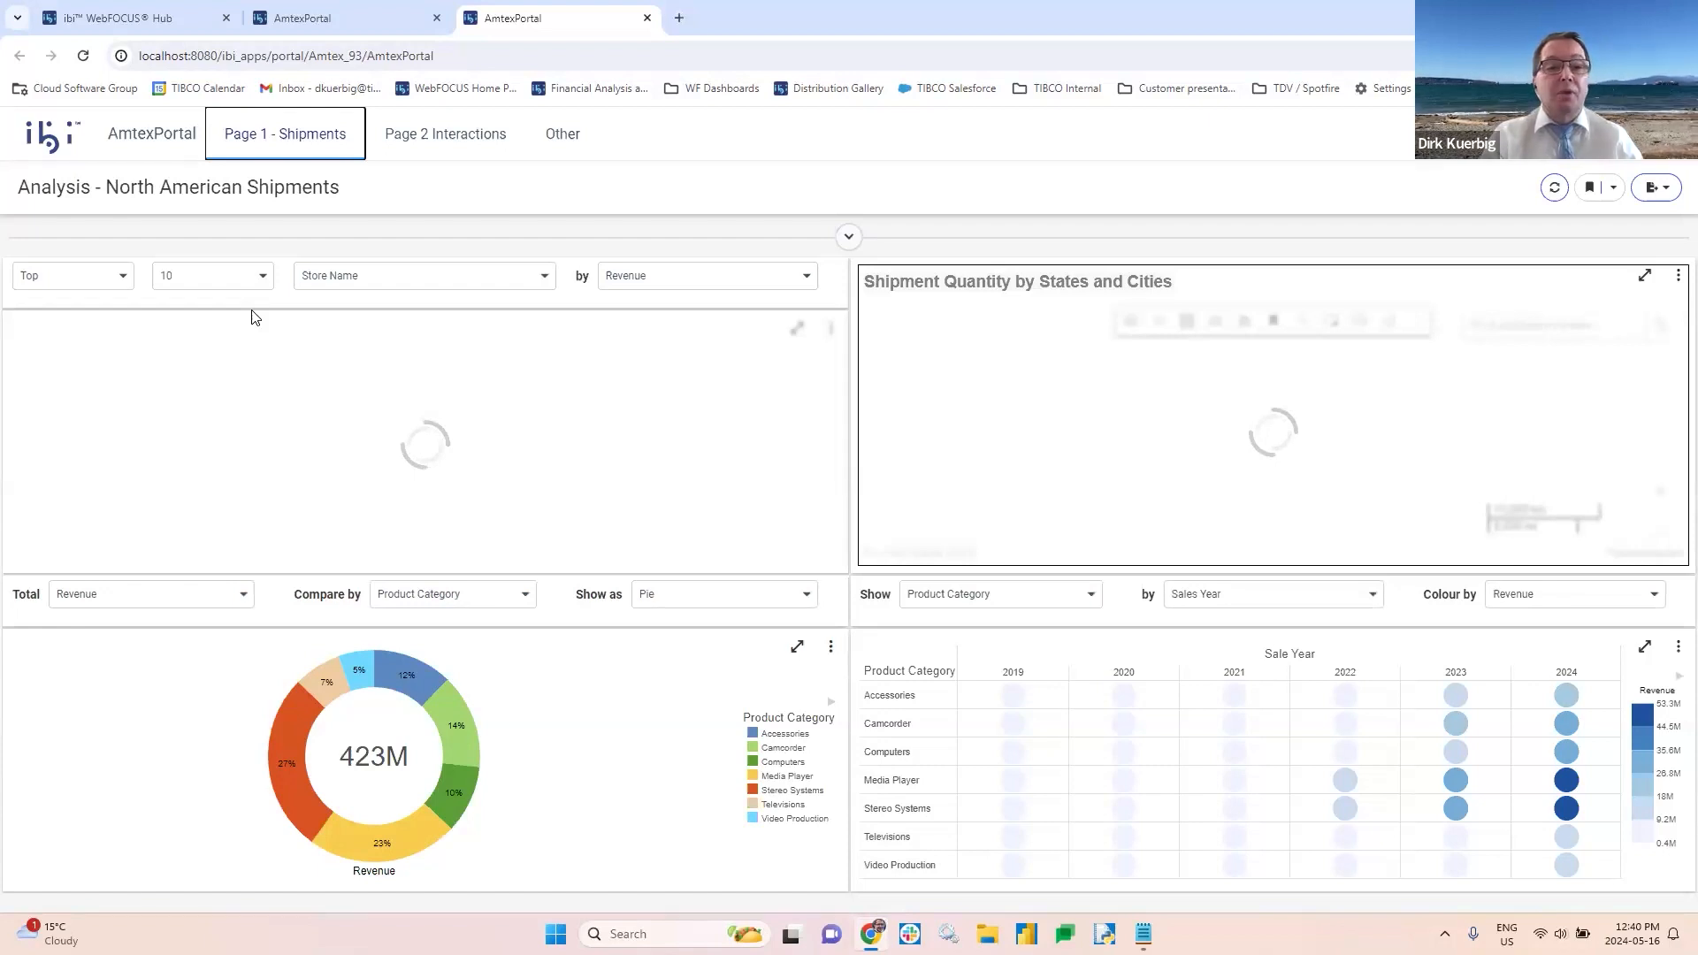
left_click(397, 138)
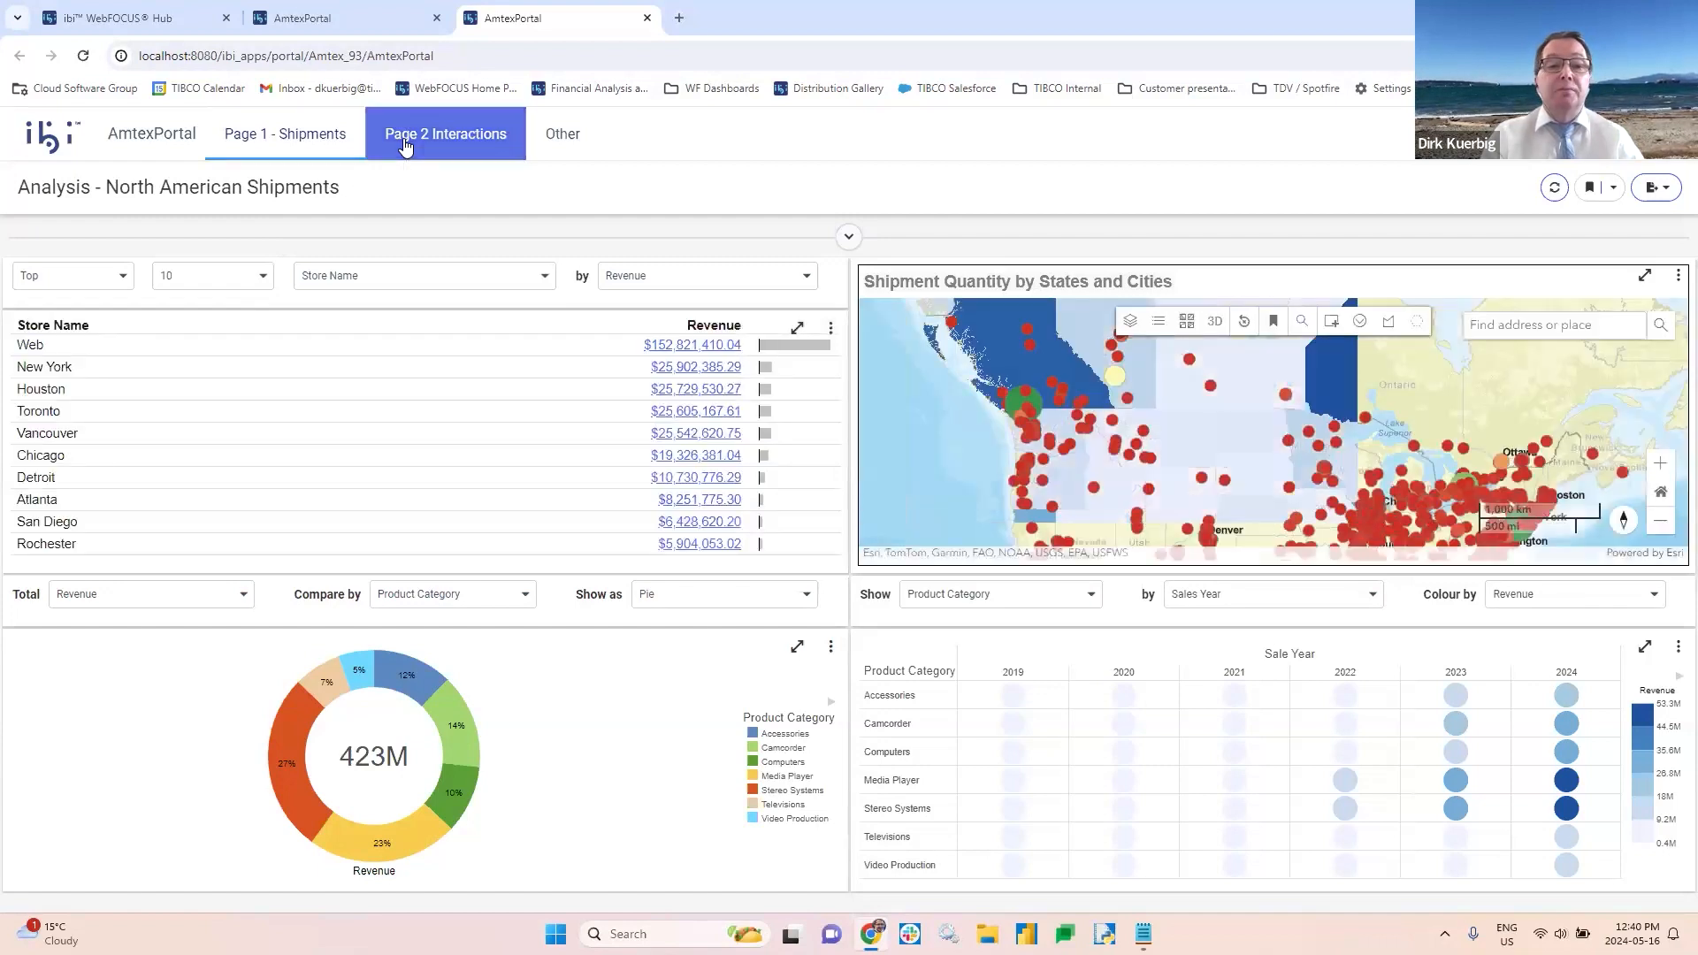
left_click(416, 140)
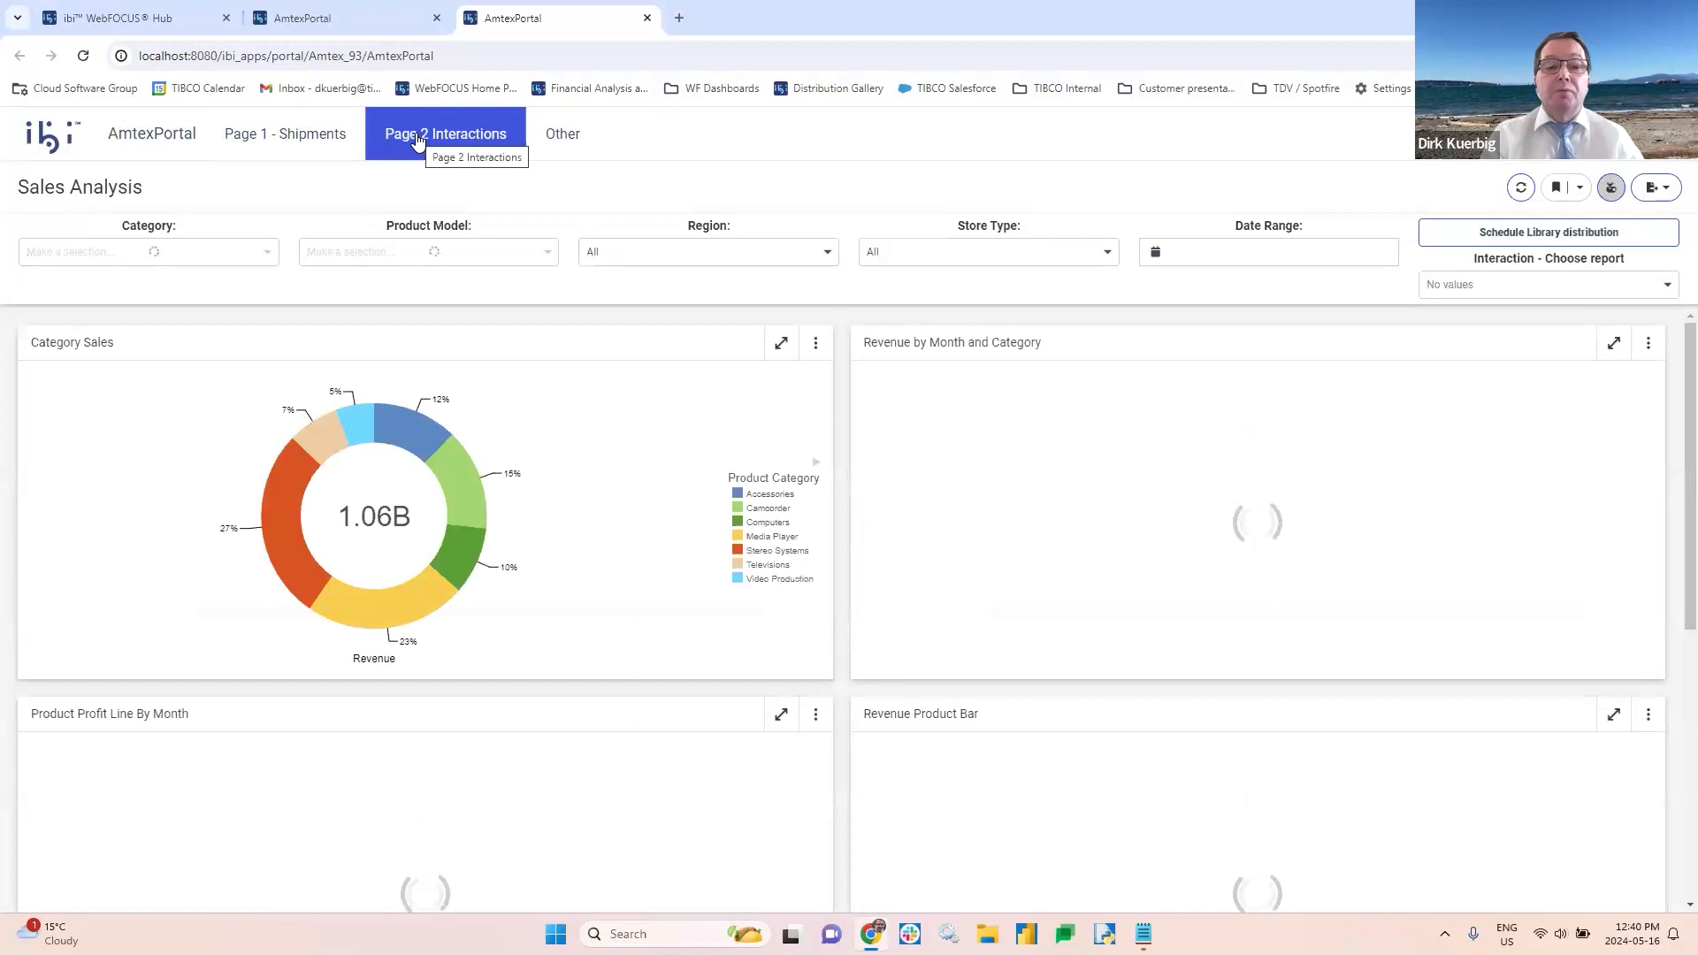
left_click(573, 139)
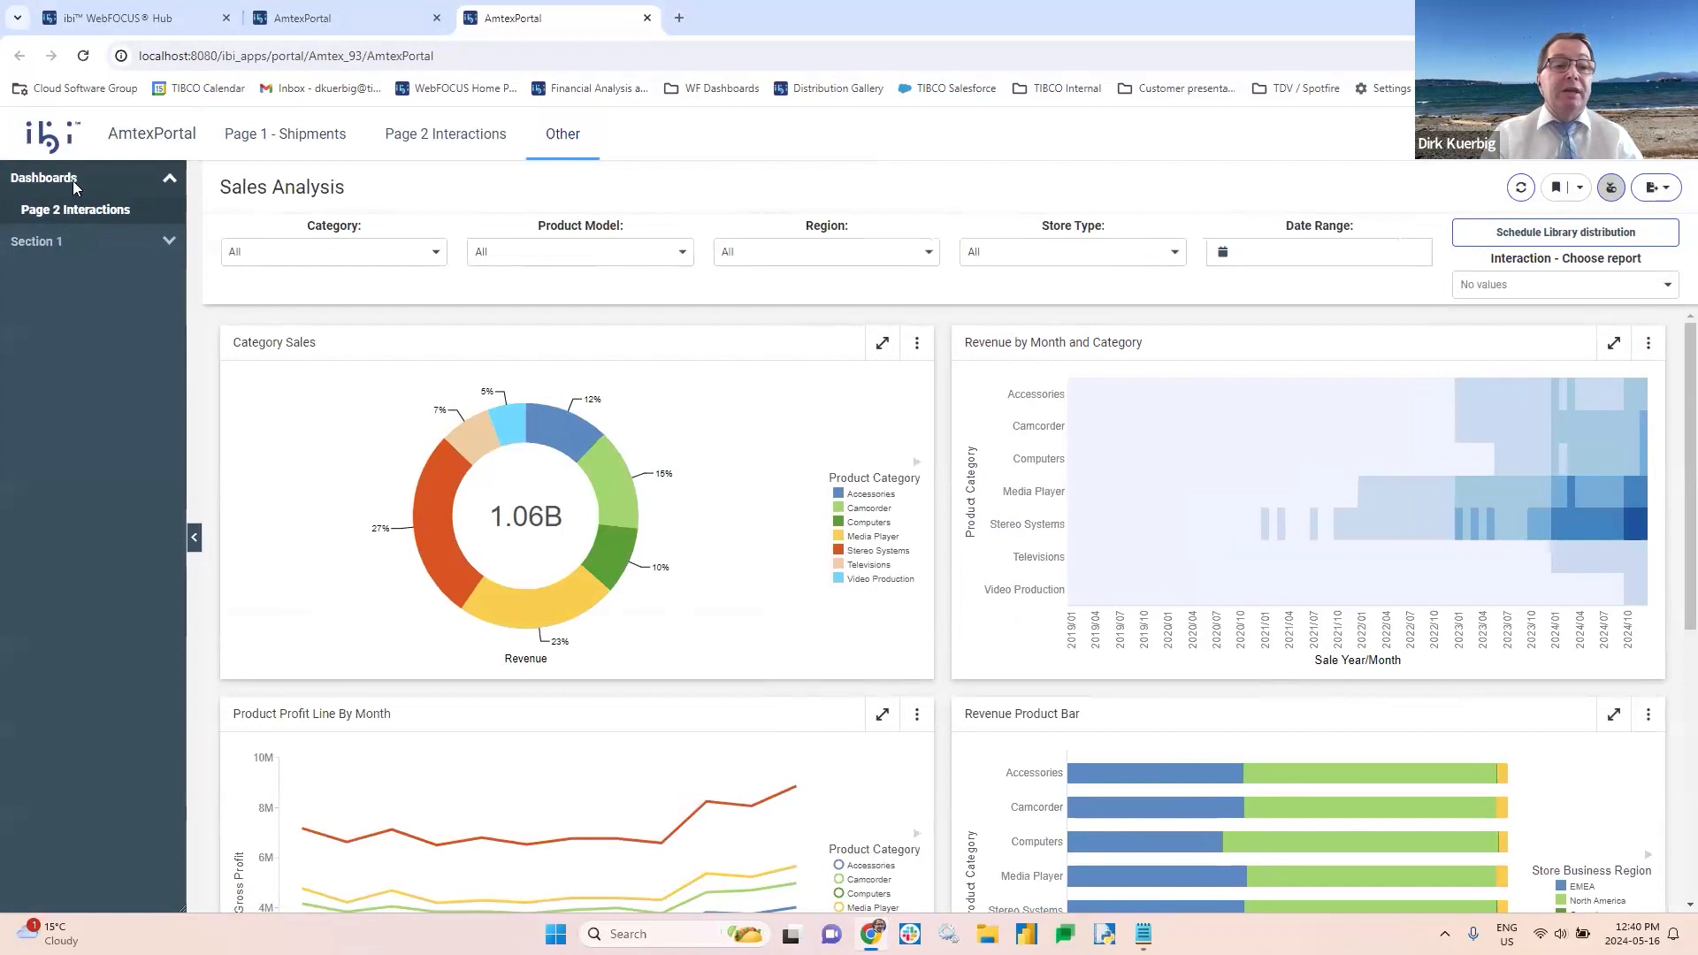
left_click(170, 242)
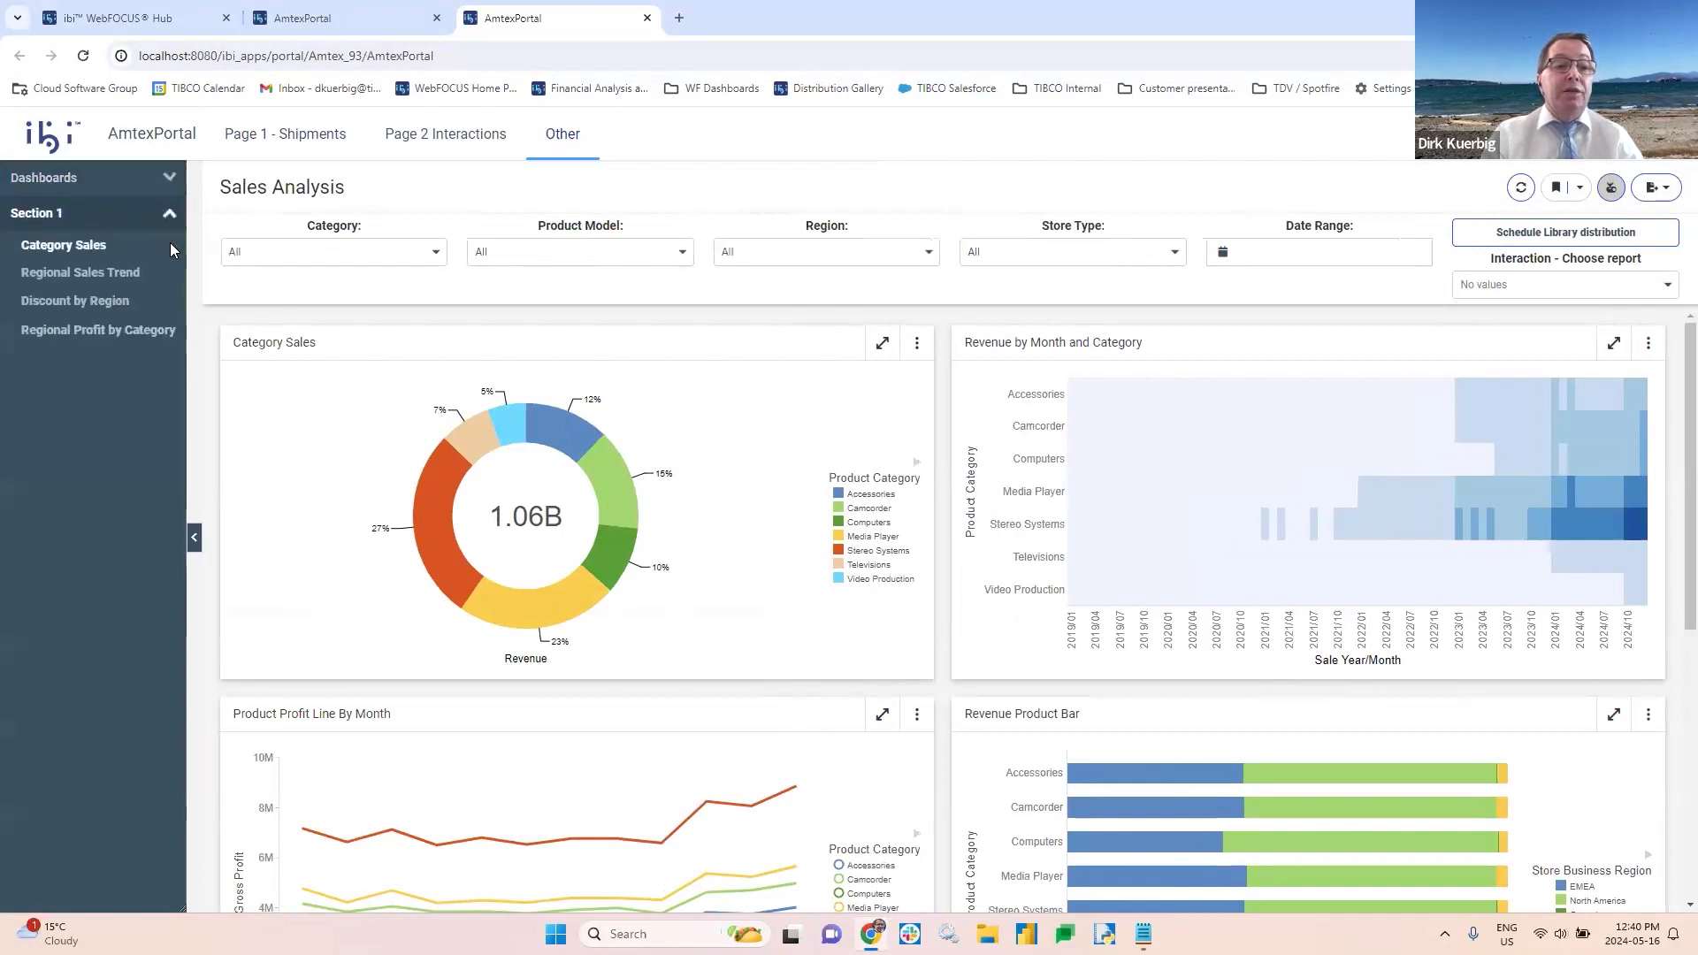
left_click(46, 276)
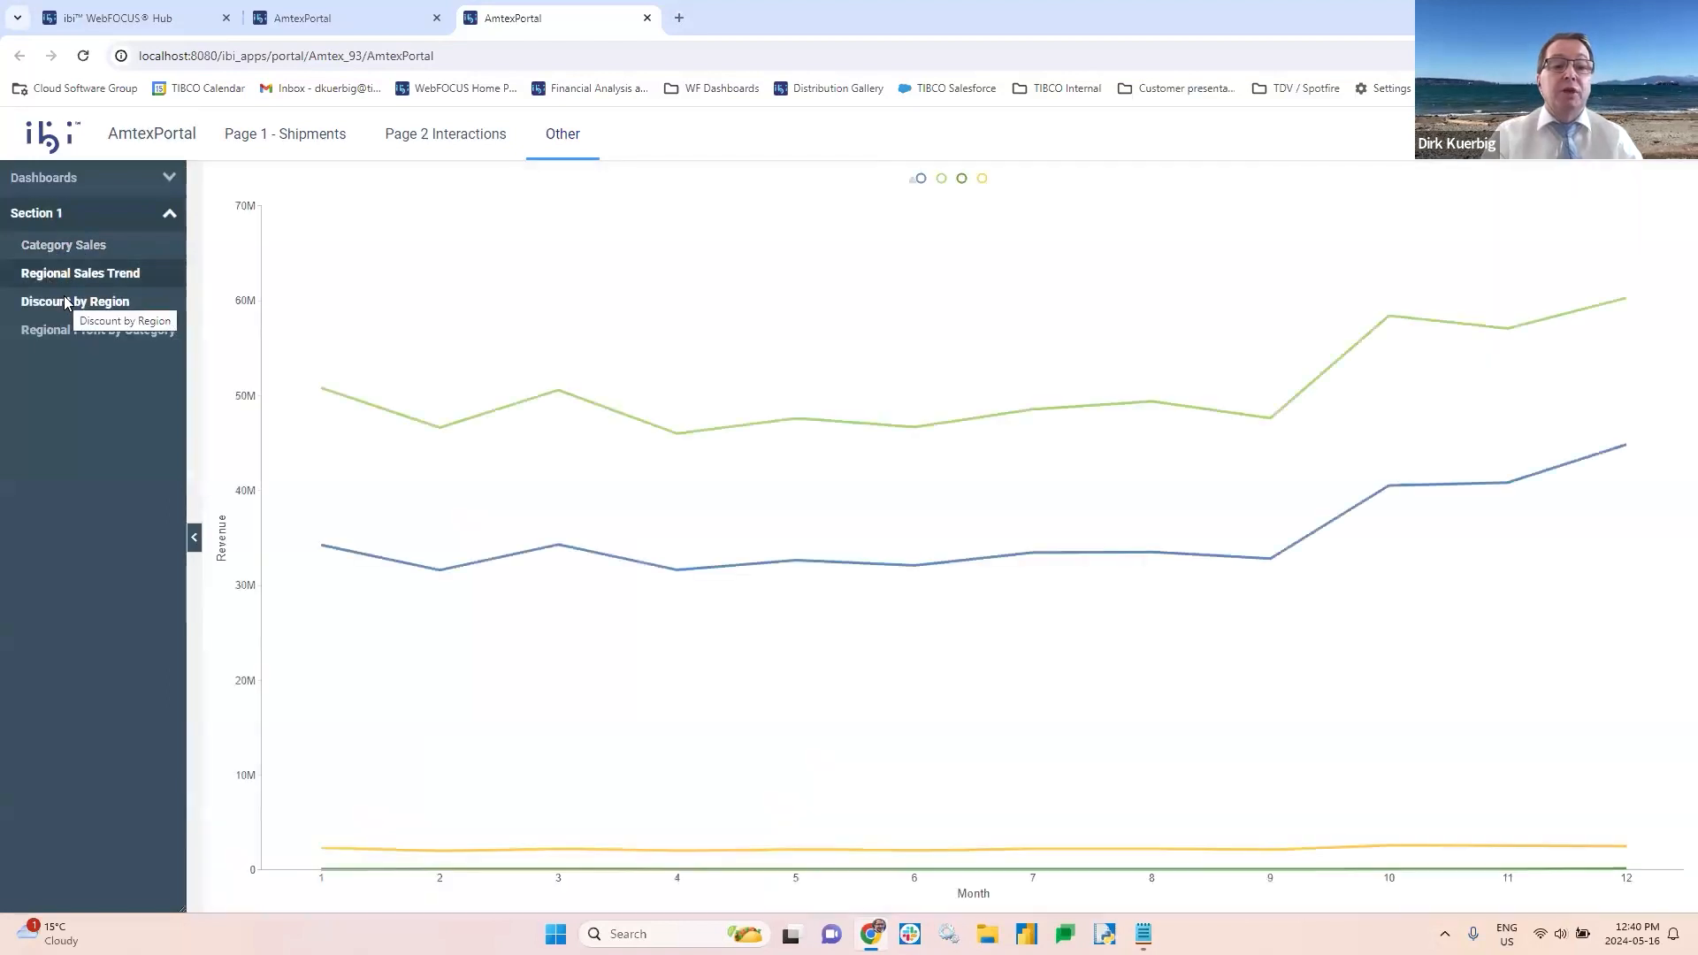
Step: View the Discount by Region and Regional Profit by Category charts in the running portal, and close both portal tabs
left_click(58, 308)
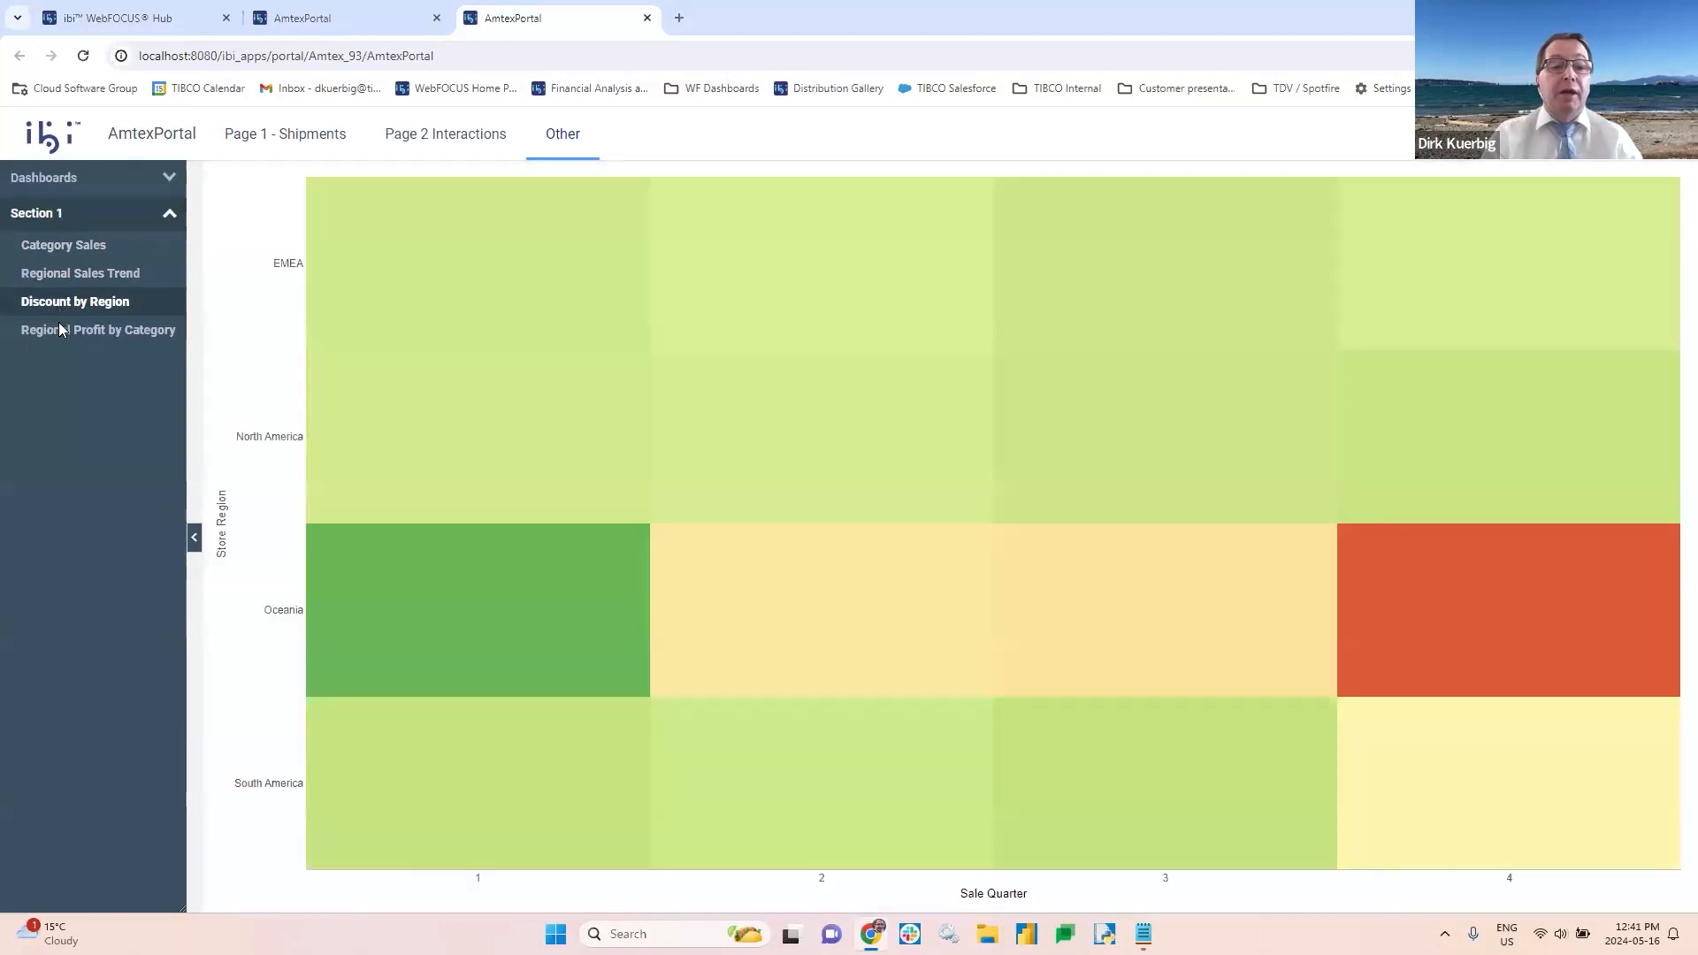
left_click(57, 336)
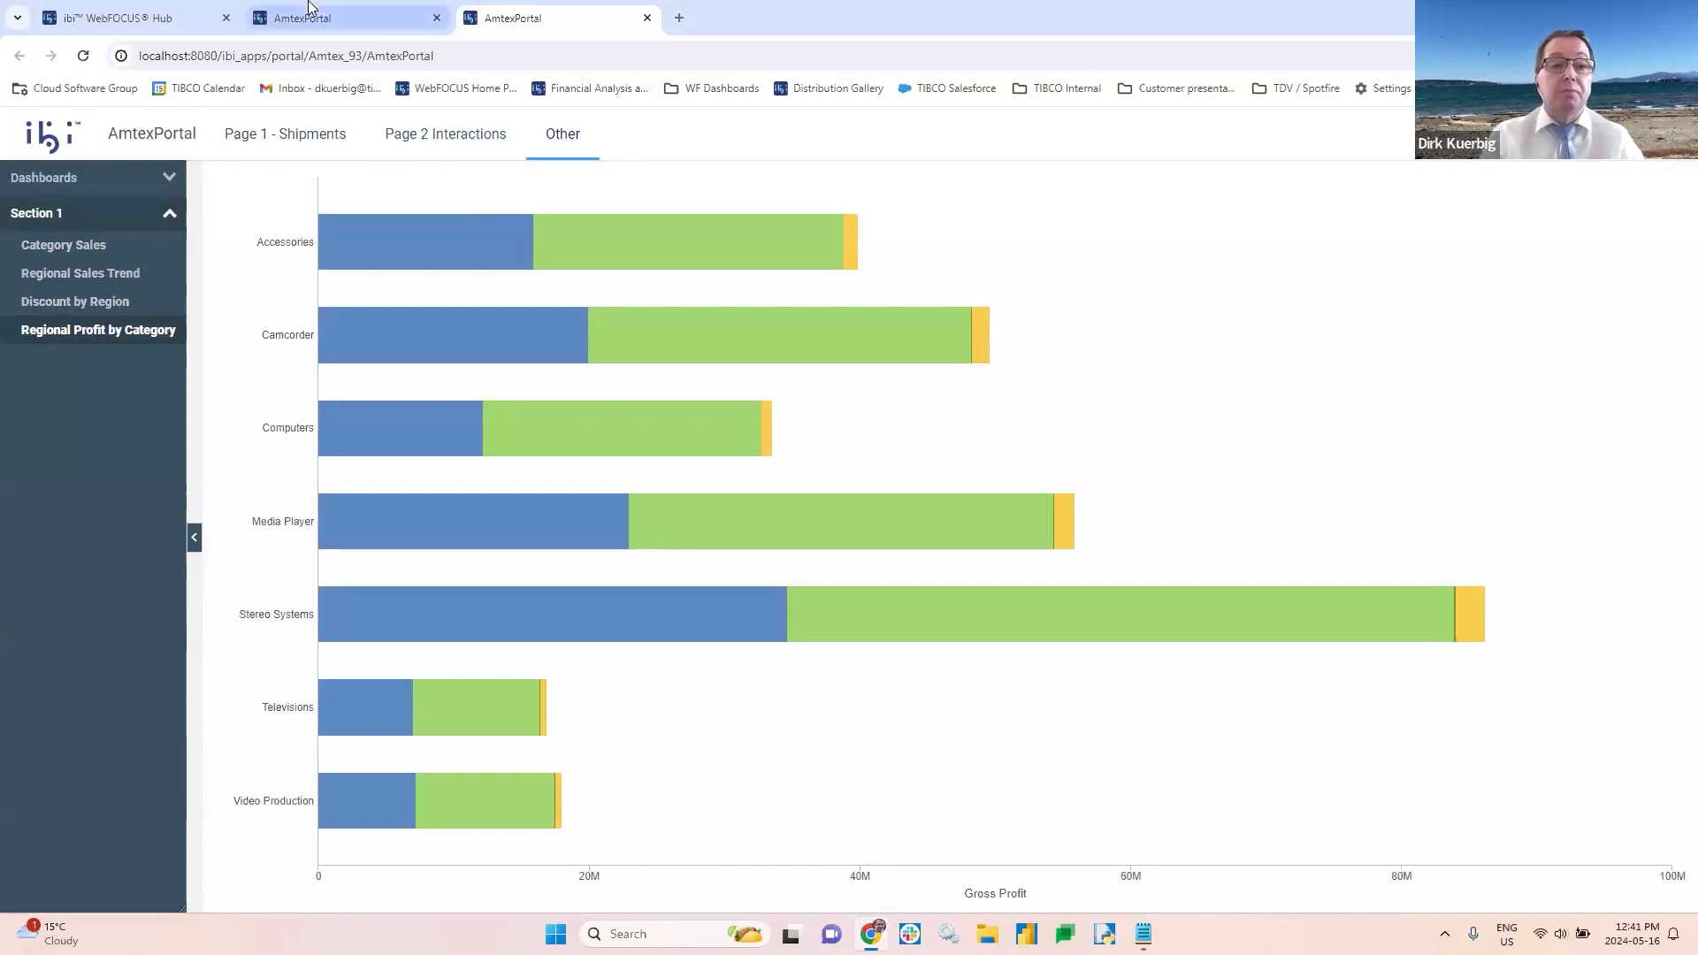
left_click(647, 18)
left_click(438, 19)
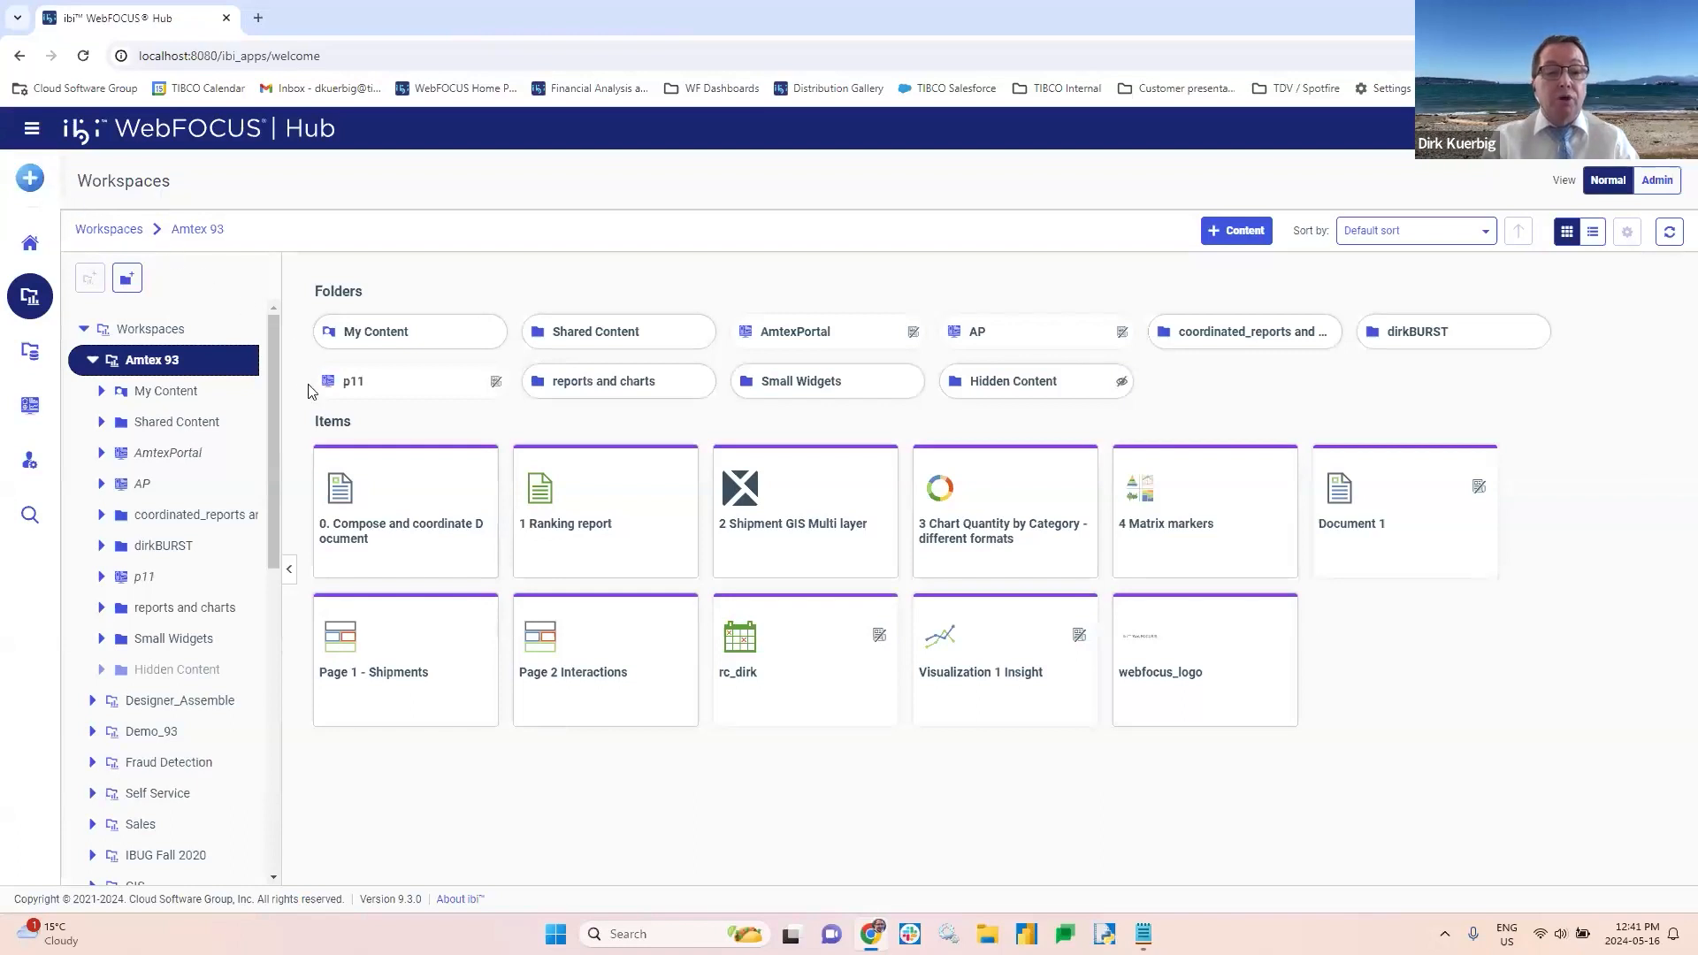
Step: Run the 0. Compose and coordinate Document item from the Amtex 93 workspace in a new window
right_click(362, 503)
mouse_move(521, 404)
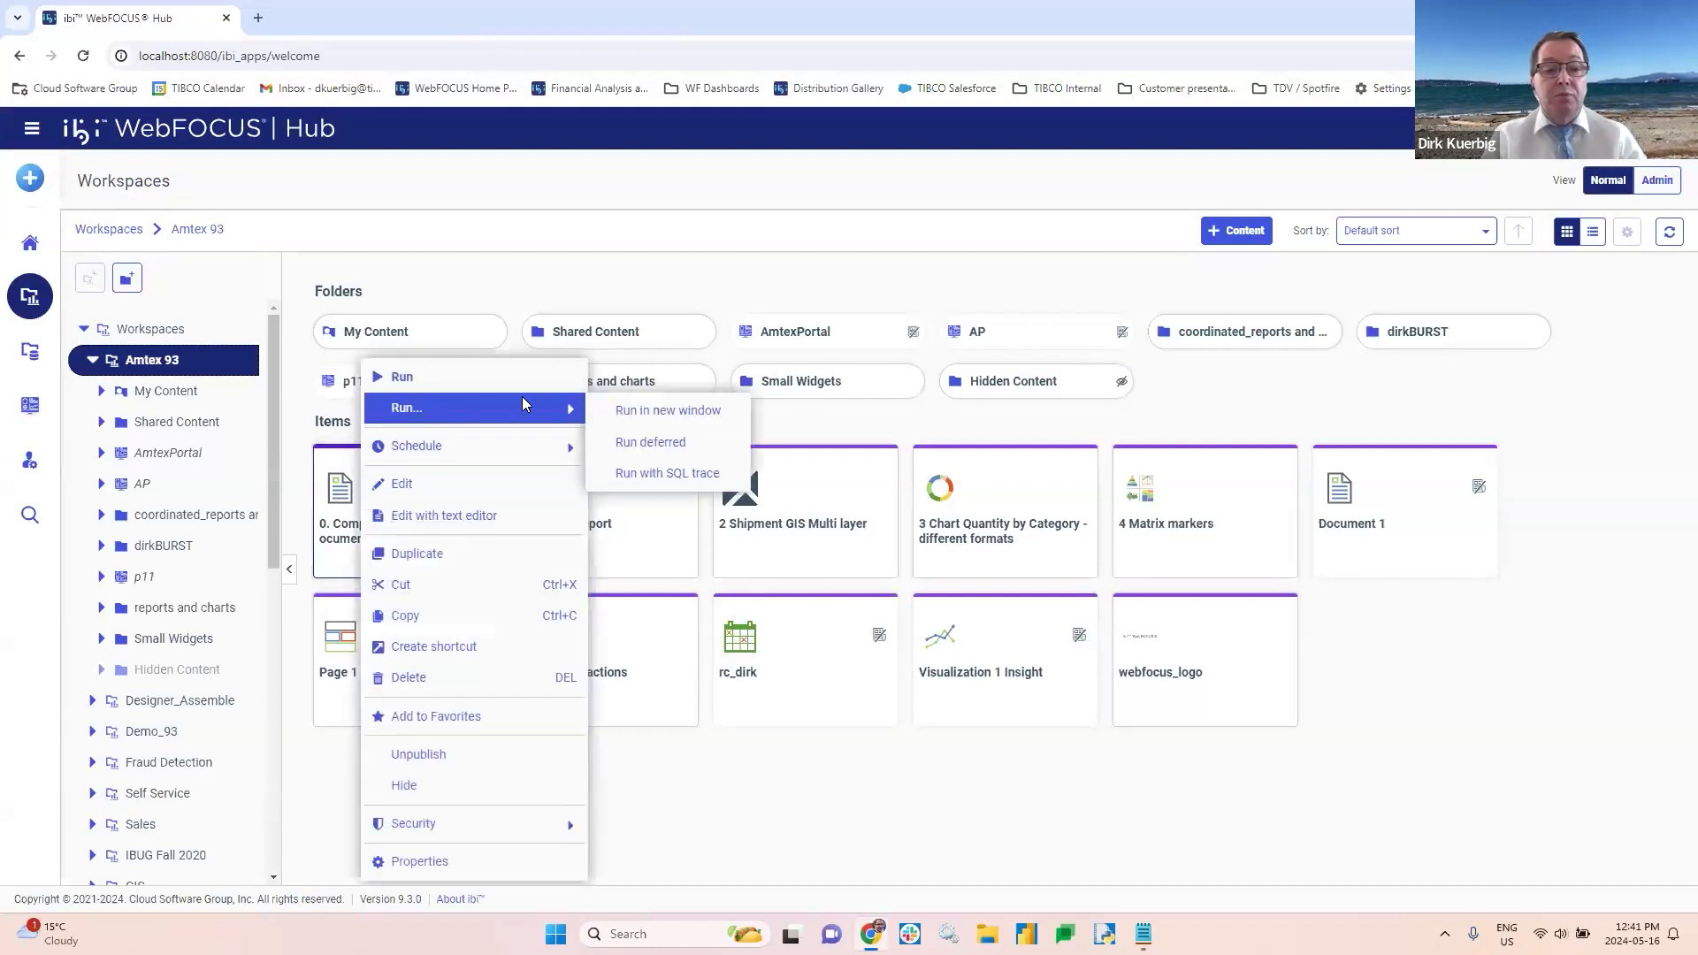
left_click(645, 412)
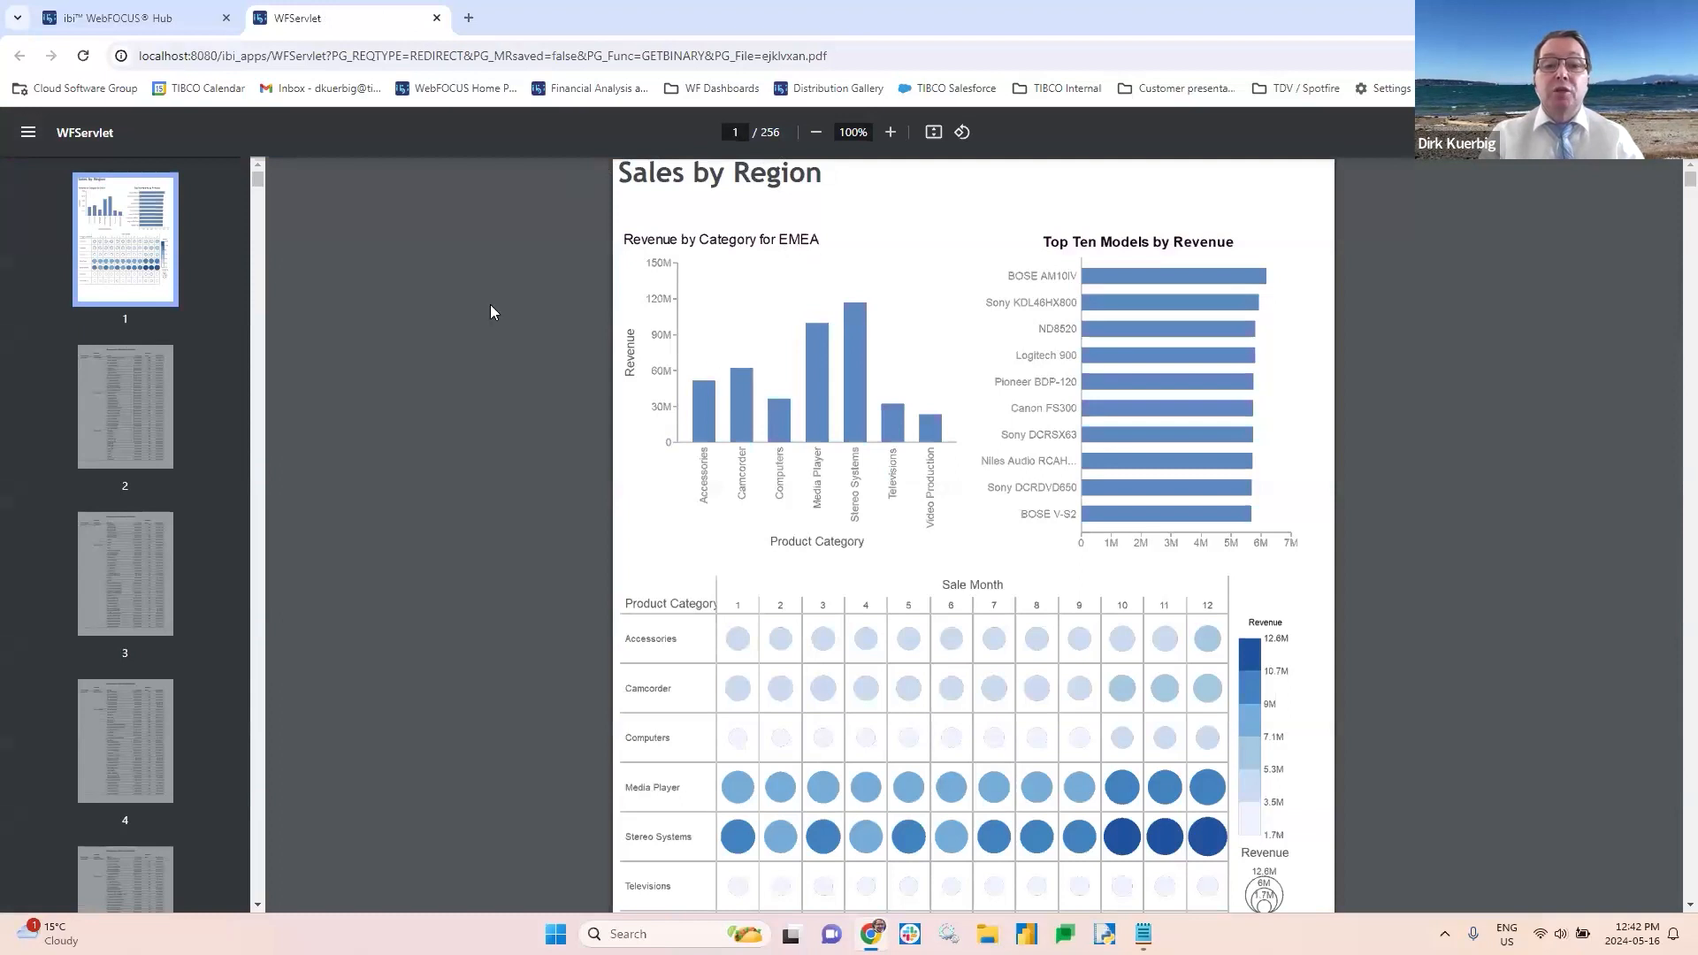
Step: Review pages 2 and 104 of the PDF and the North America overview on page 101, and close the report
left_click(125, 405)
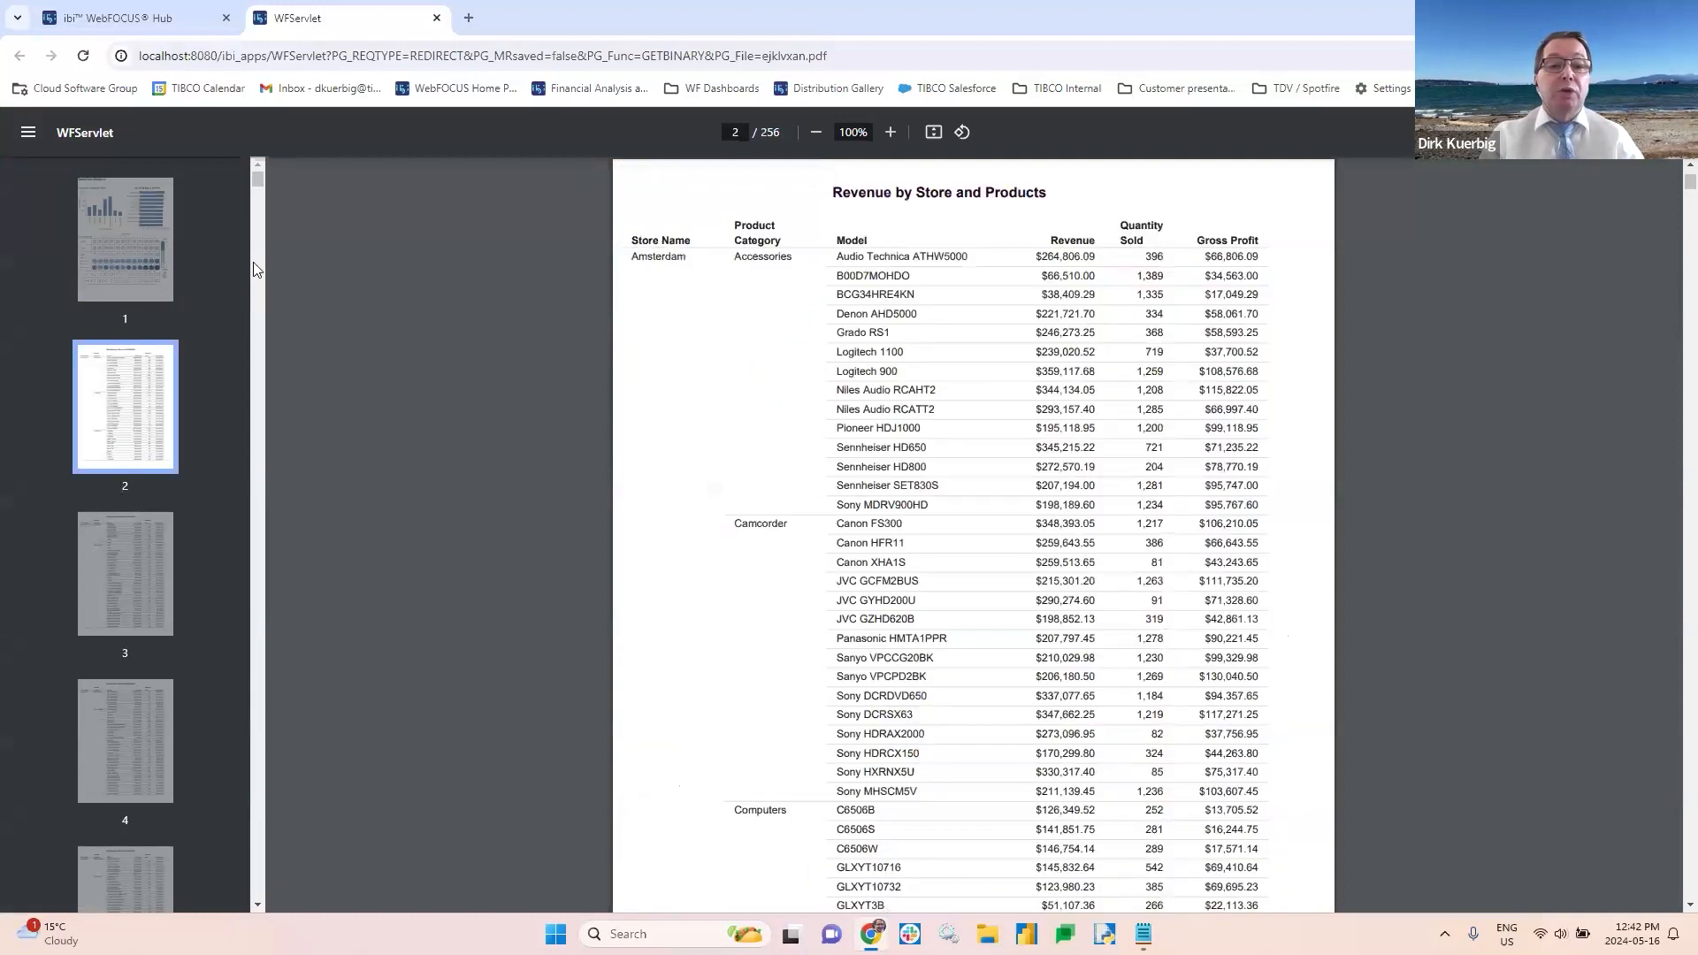
left_click(741, 131)
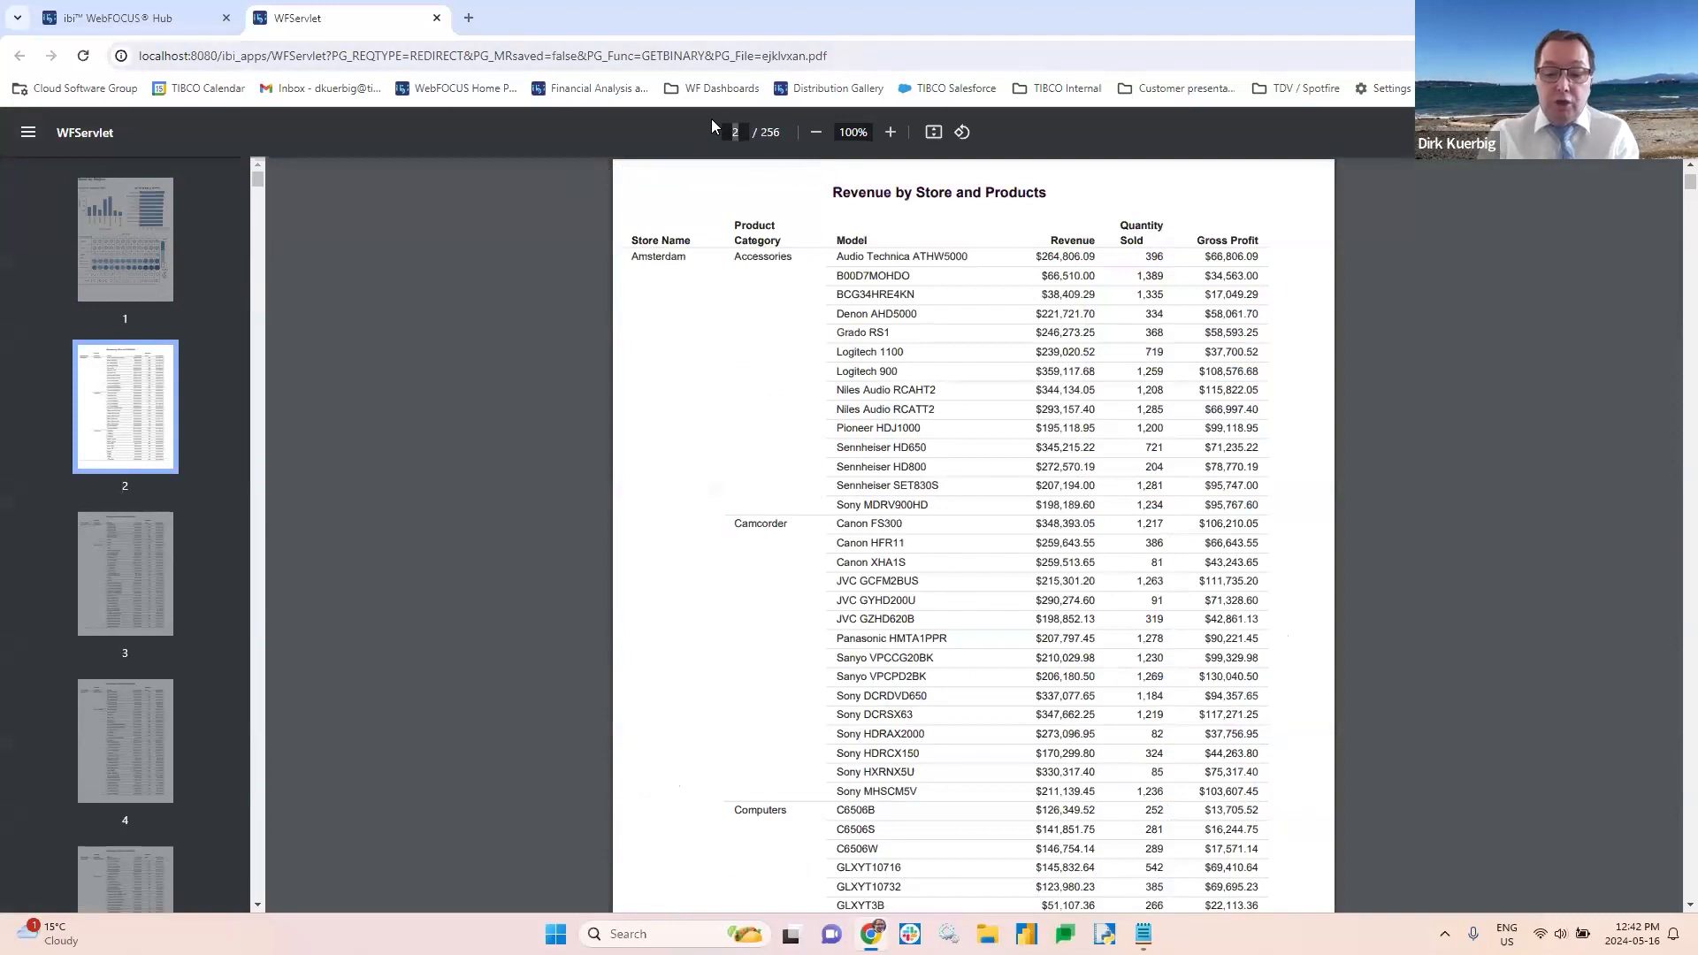
type("104")
key("Return")
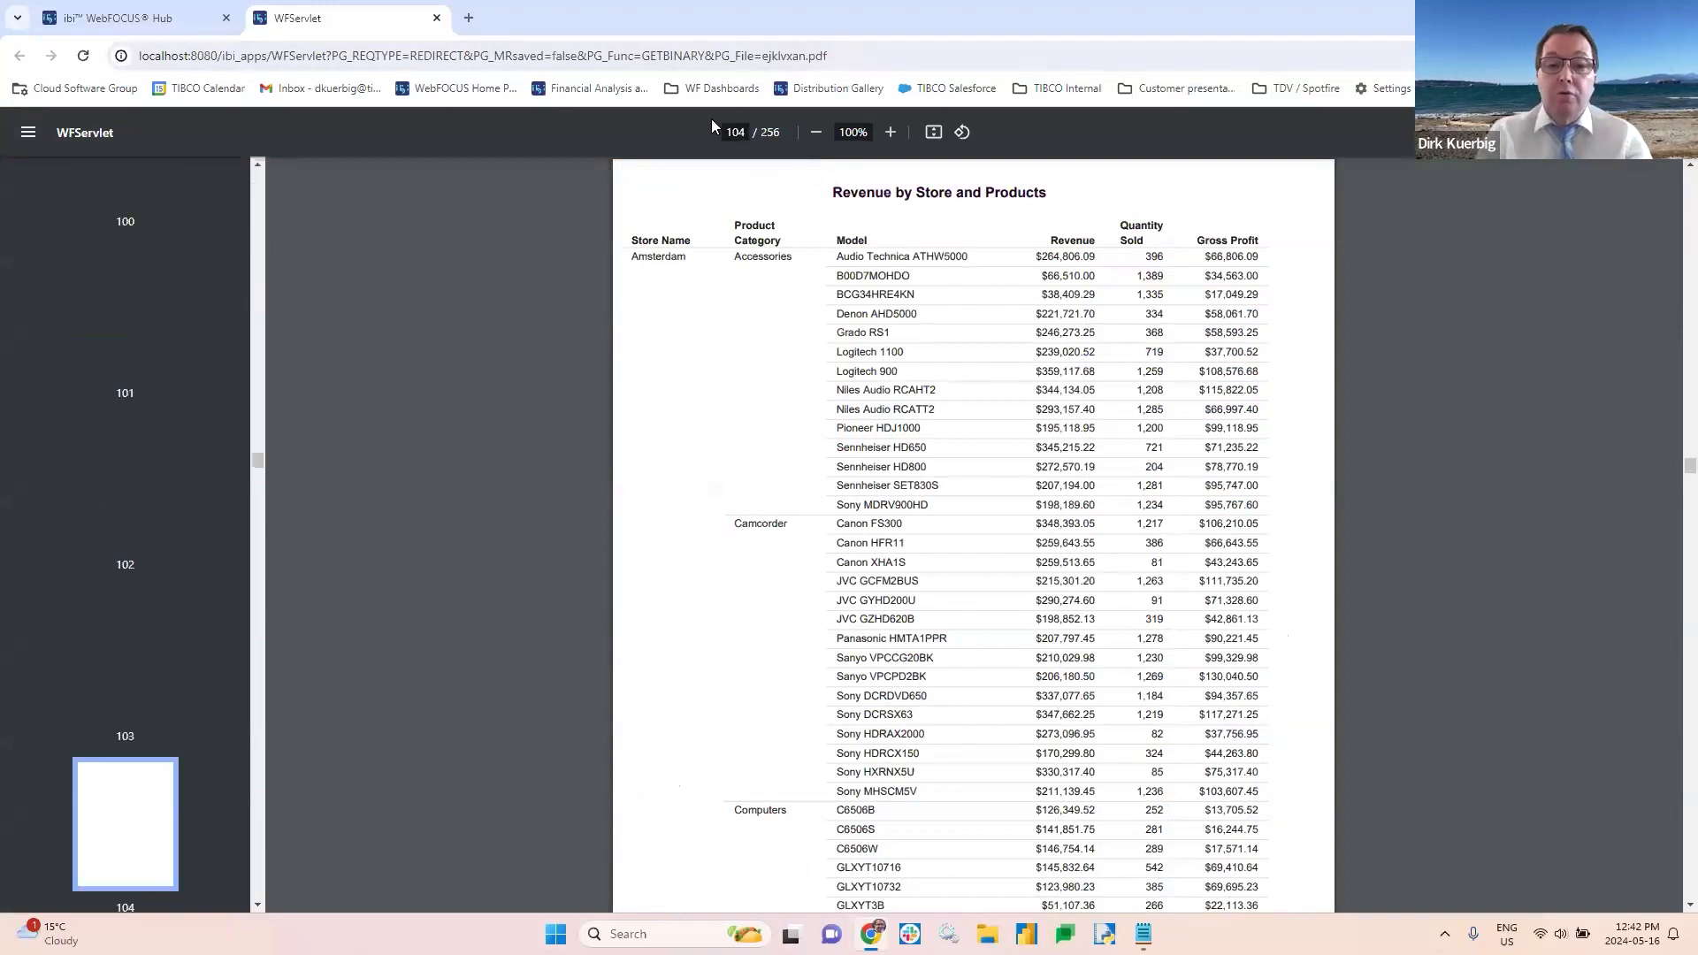
scroll(832, 350, "down", 20)
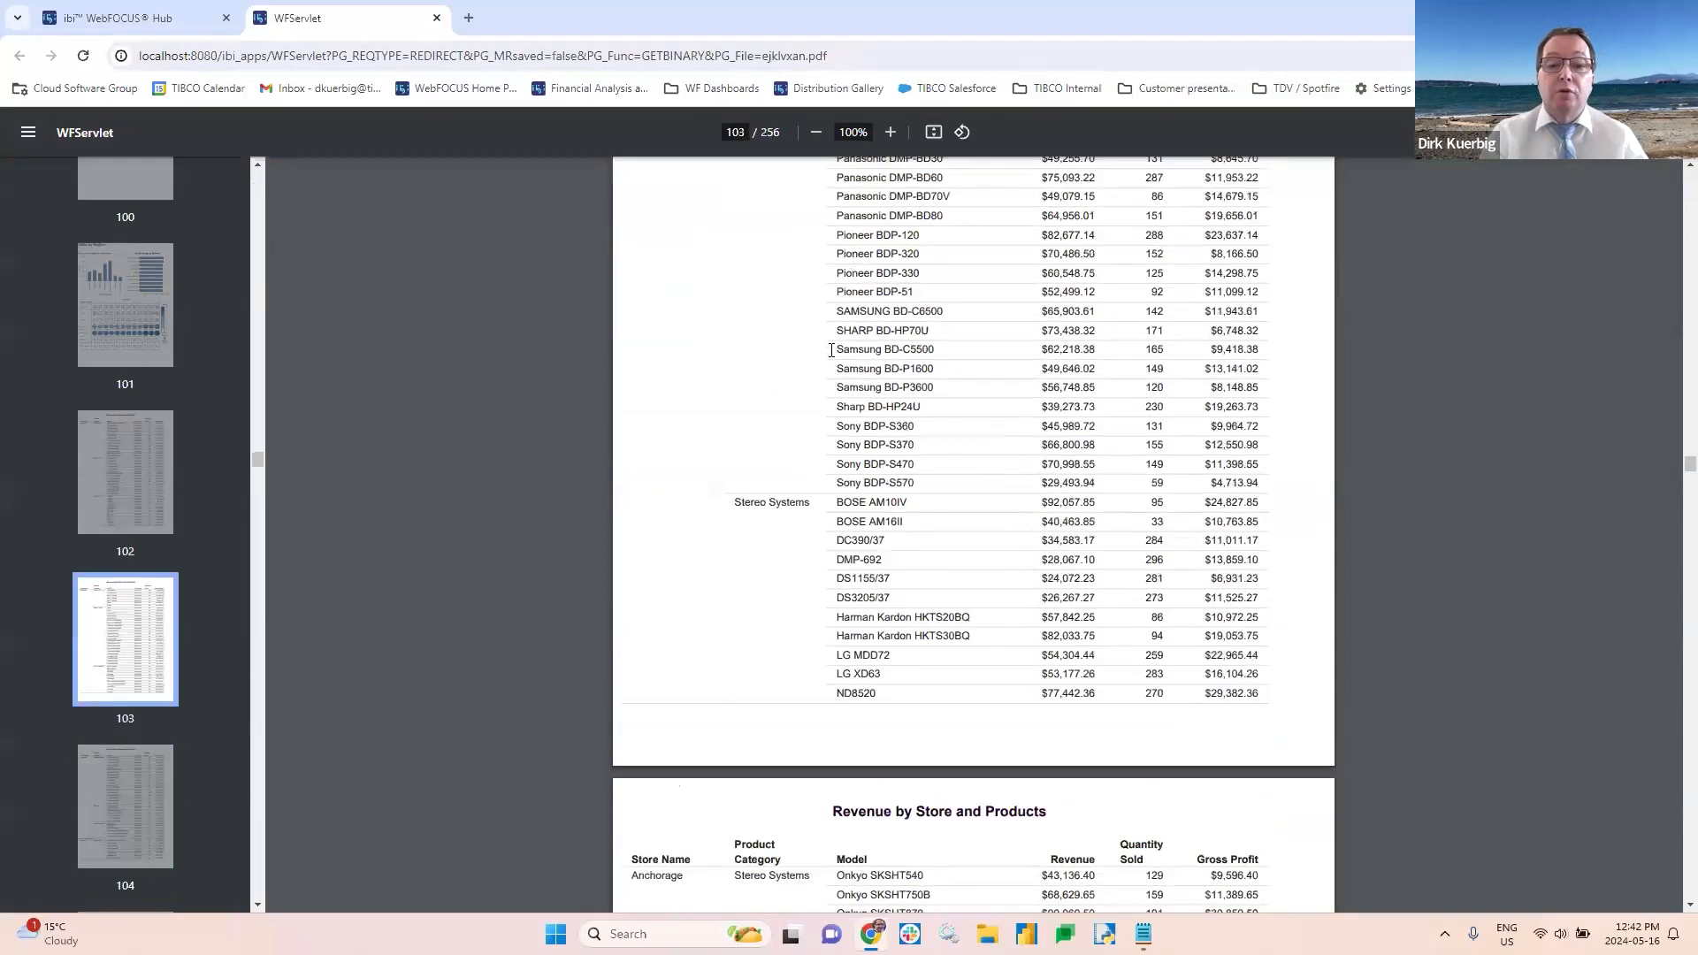
scroll(831, 350, "up", 20)
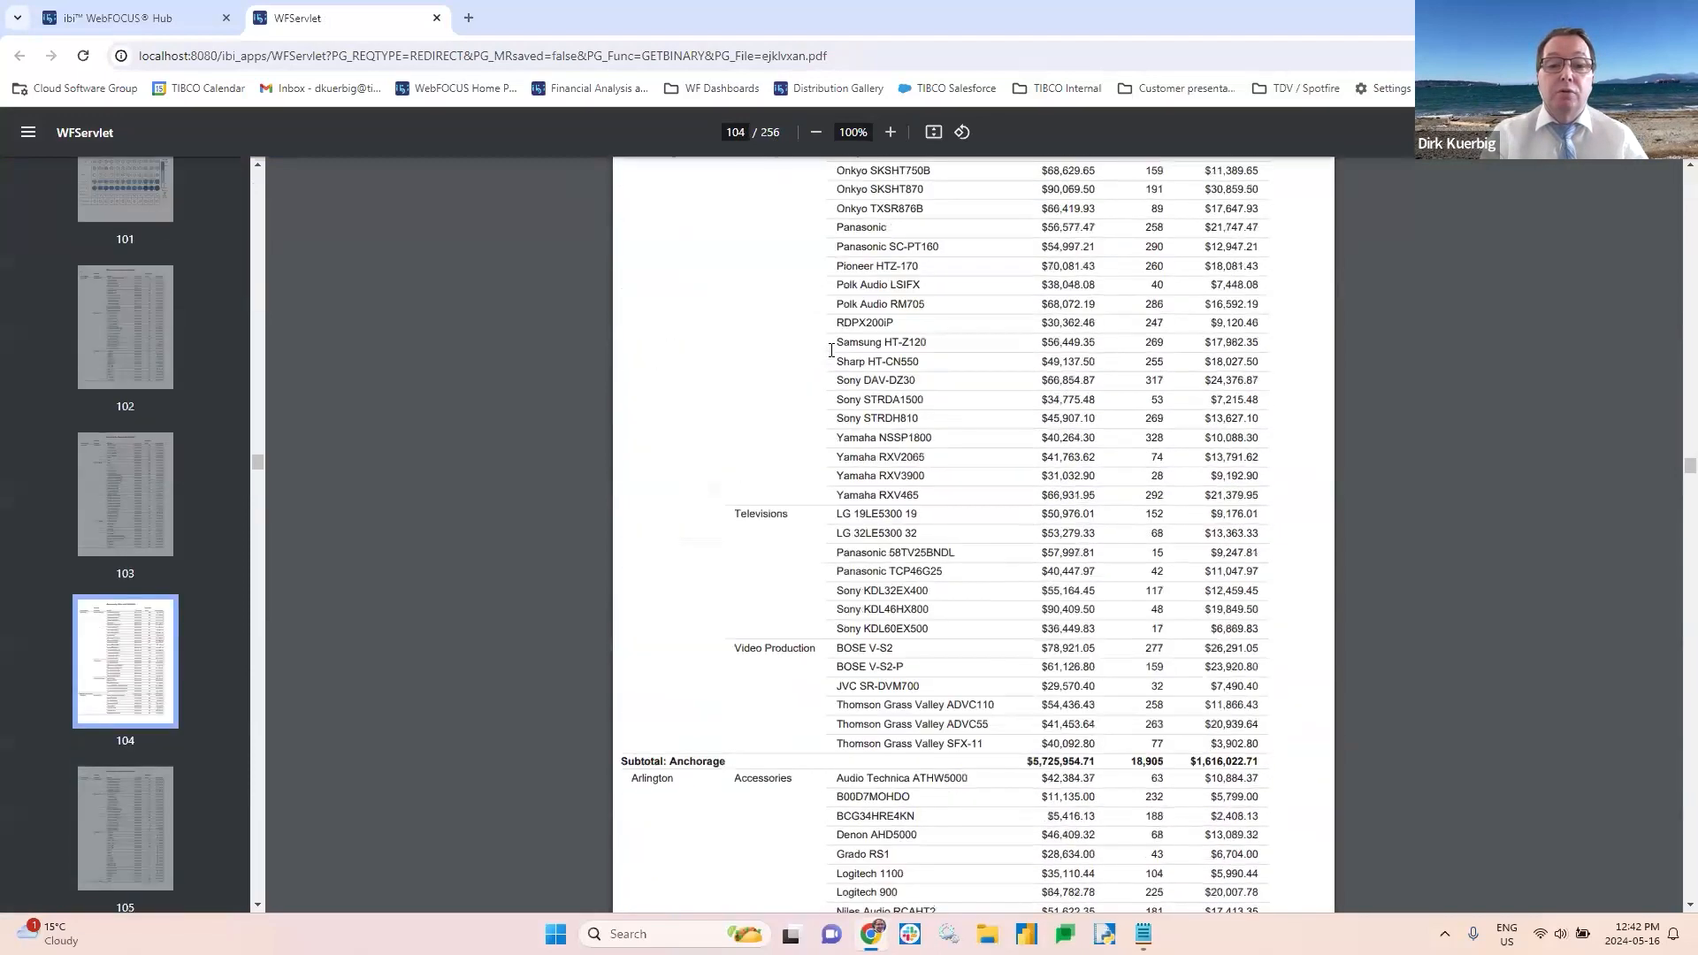
scroll(796, 488, "up", 8)
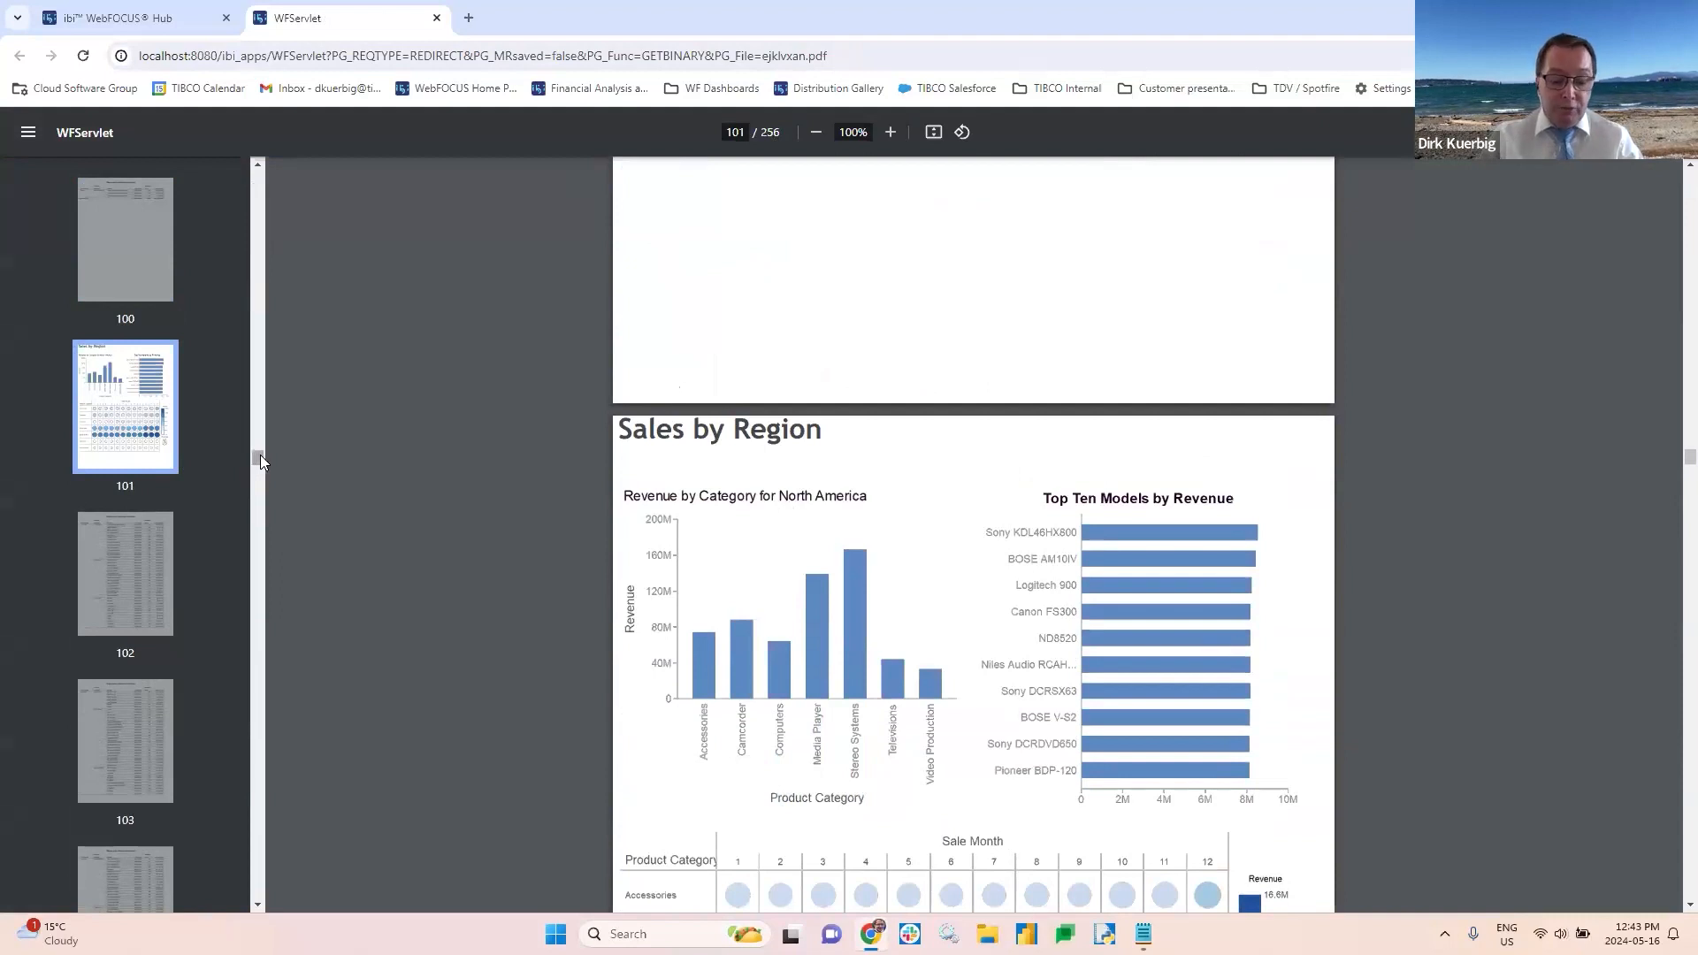
left_click(436, 19)
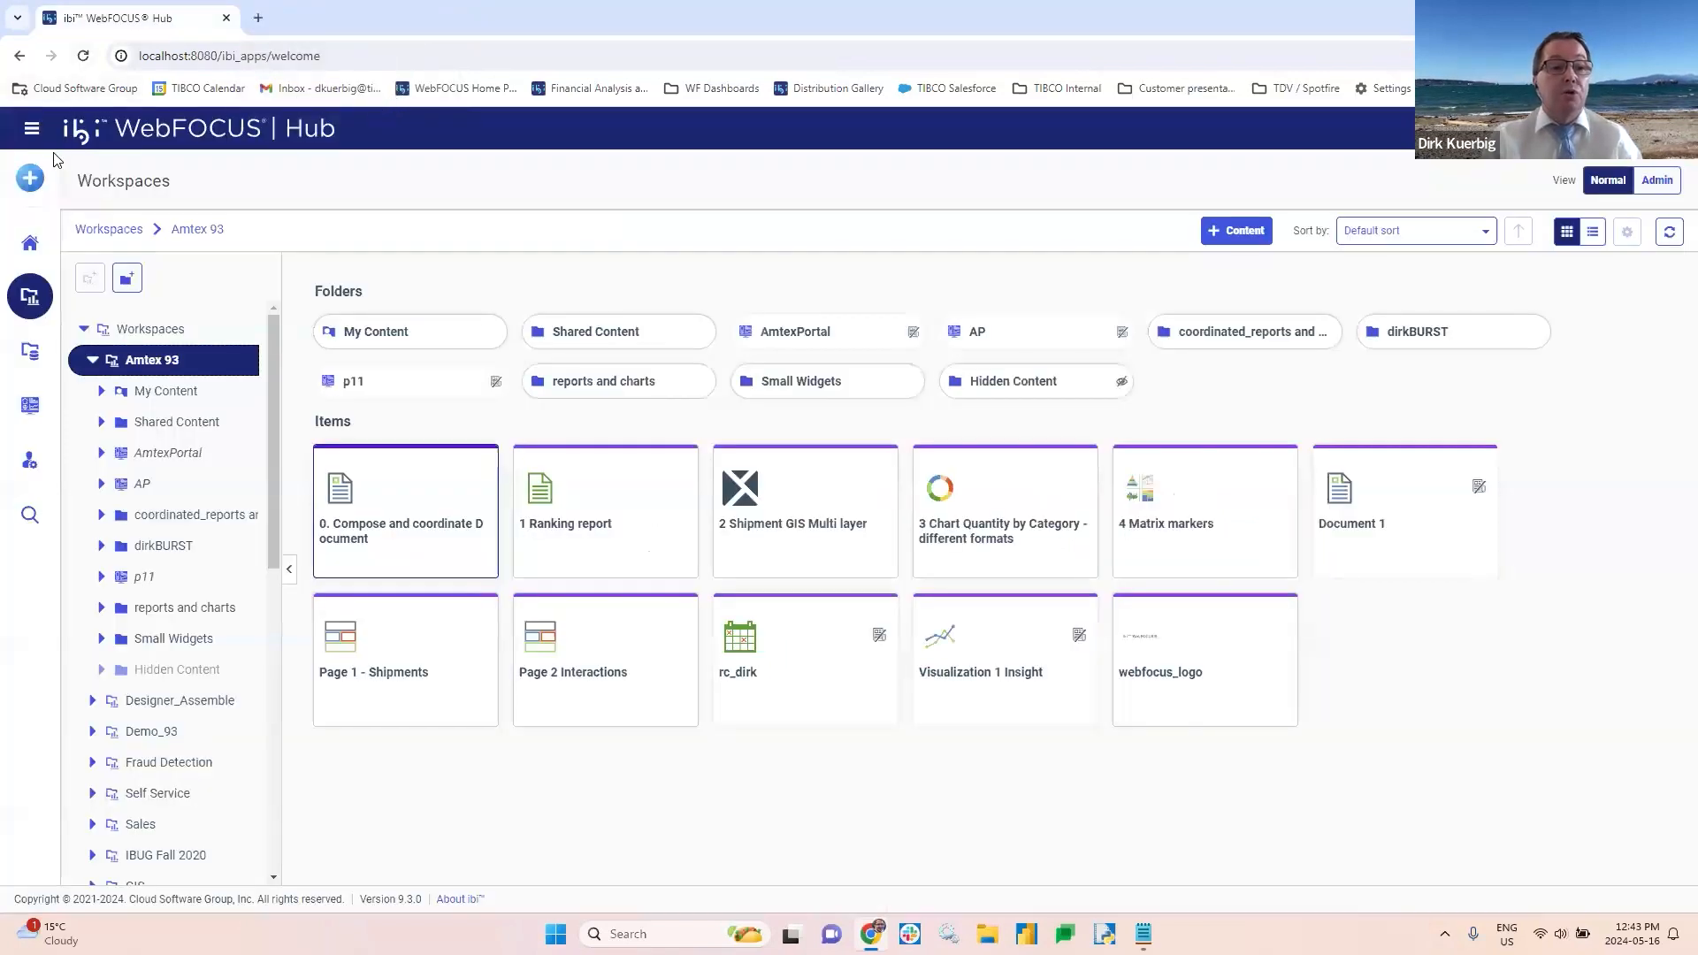
Step: Start a new composed document and add a container based on wf_retail.mas from the retail_samples folder
left_click(29, 180)
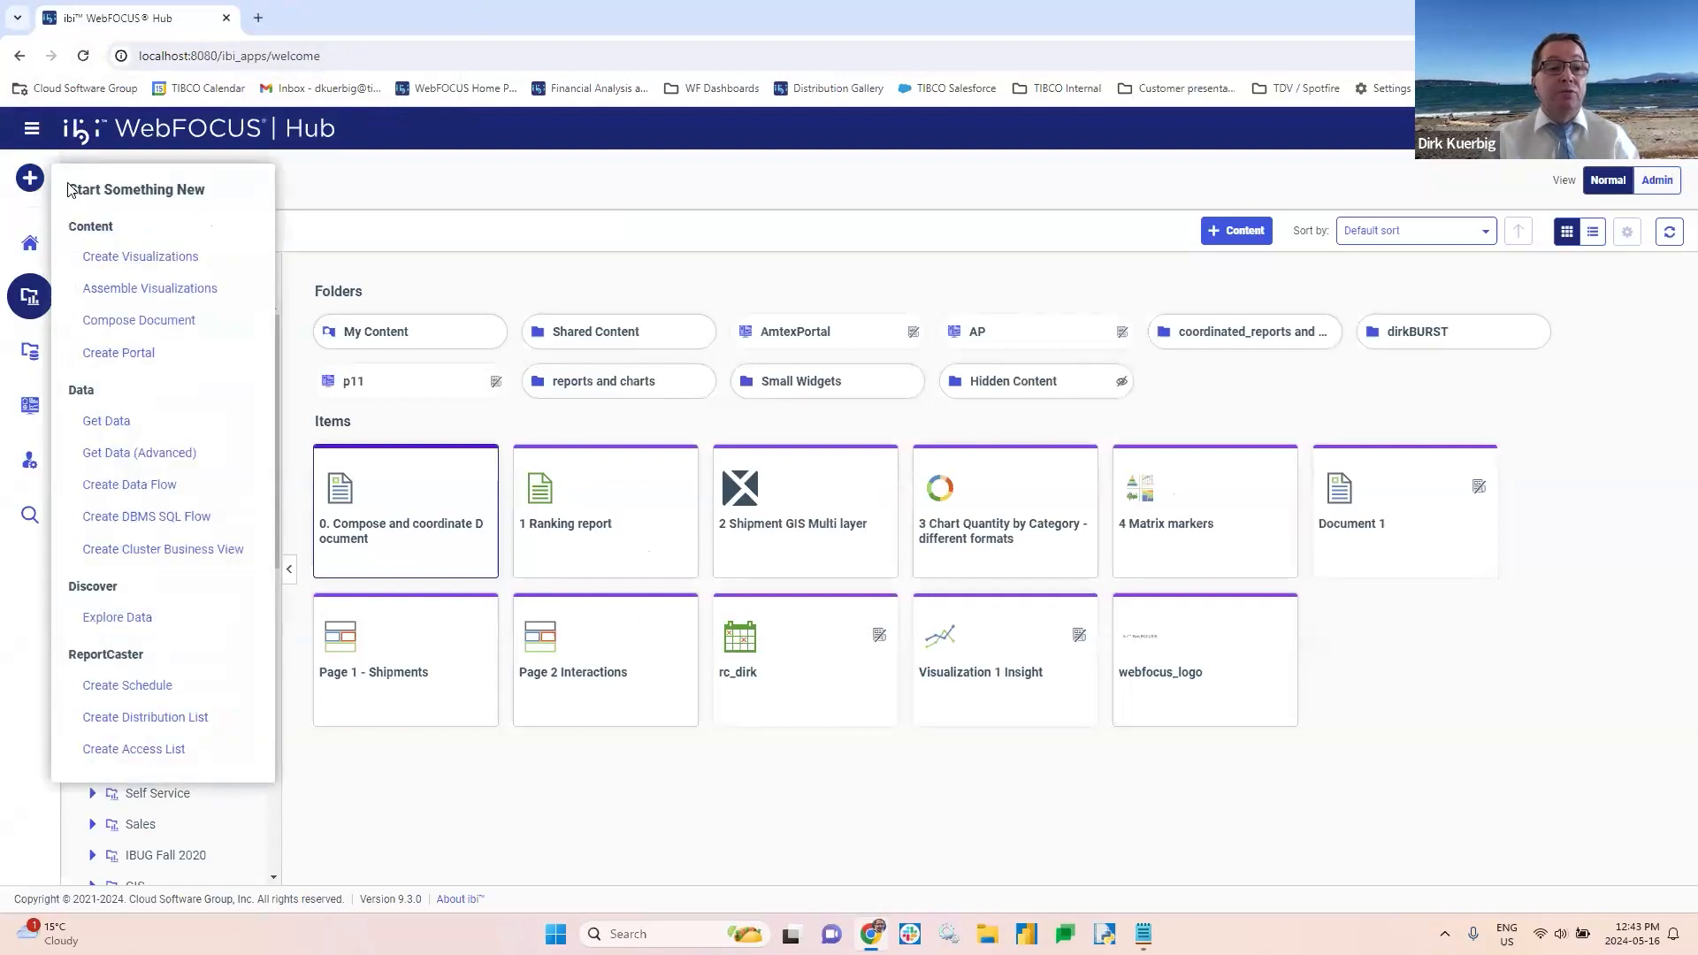
left_click(166, 318)
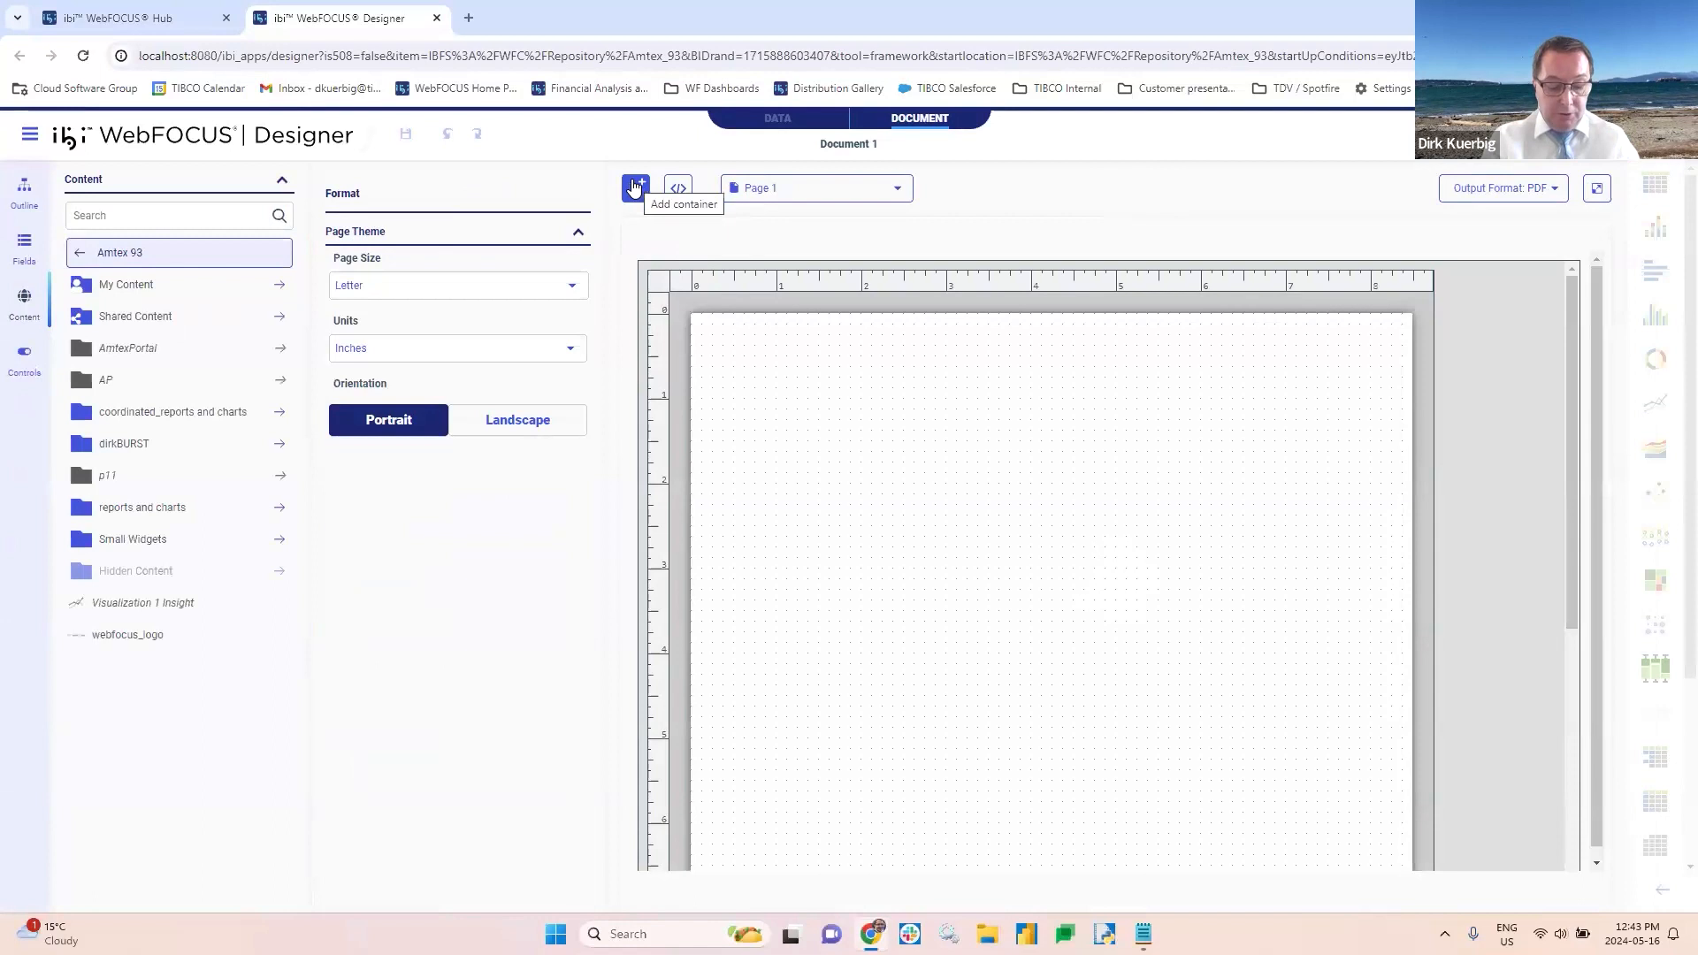
left_click(634, 187)
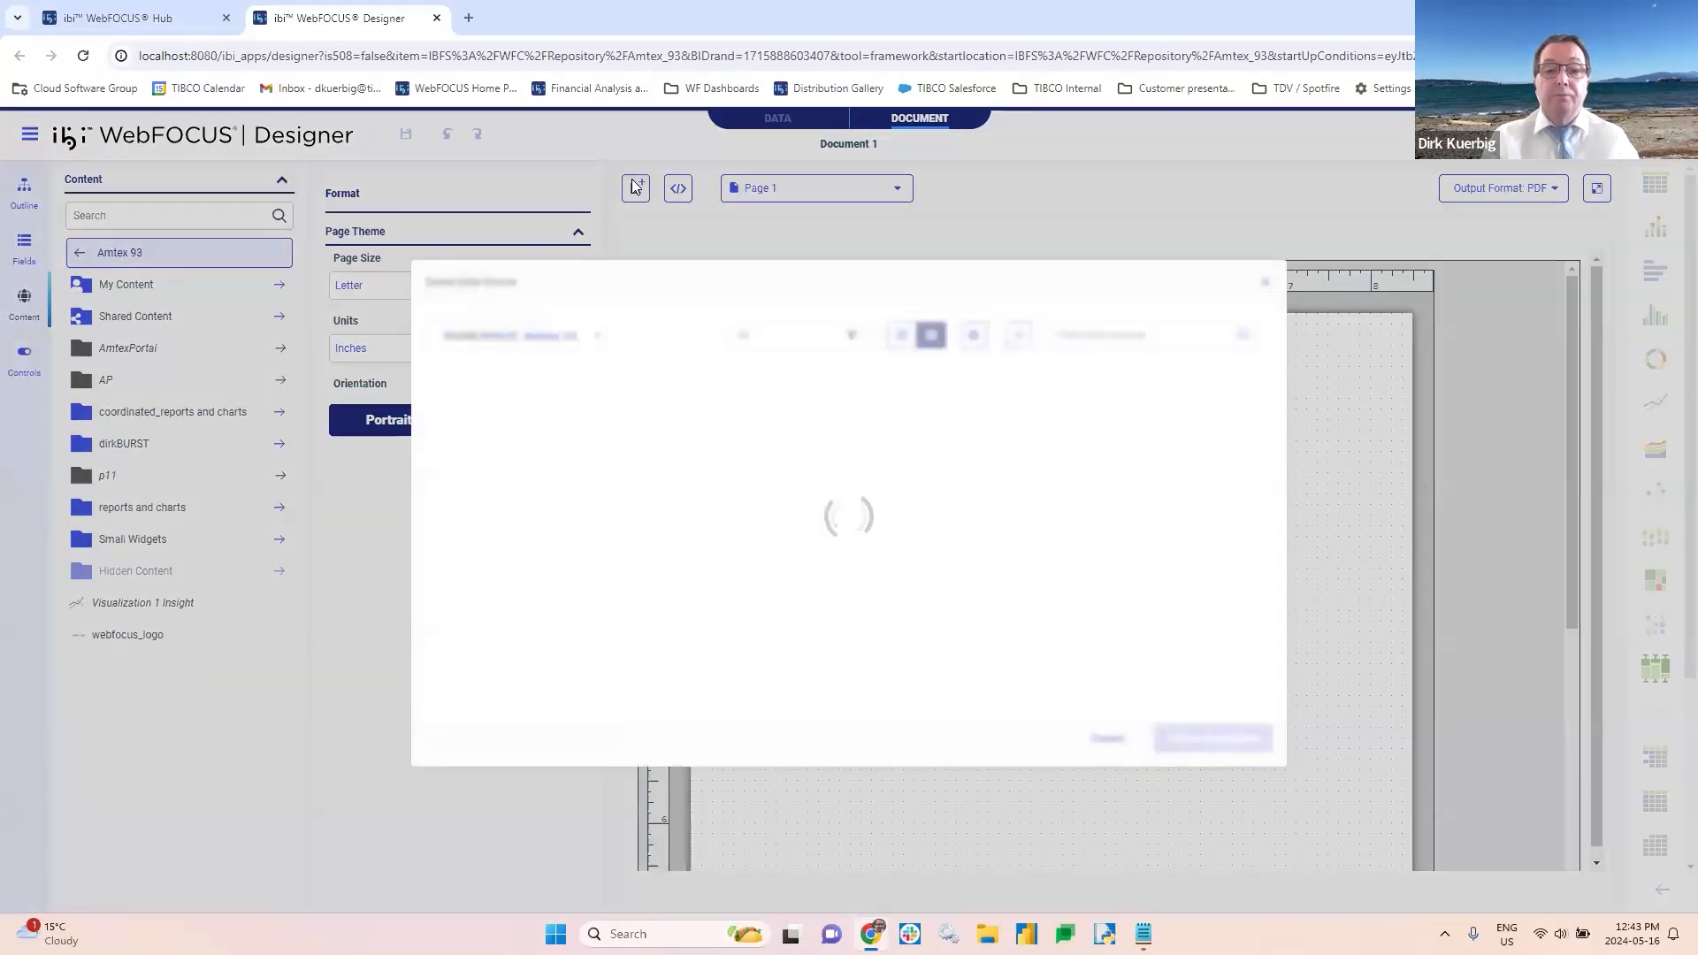
scroll(570, 547, "down", 3)
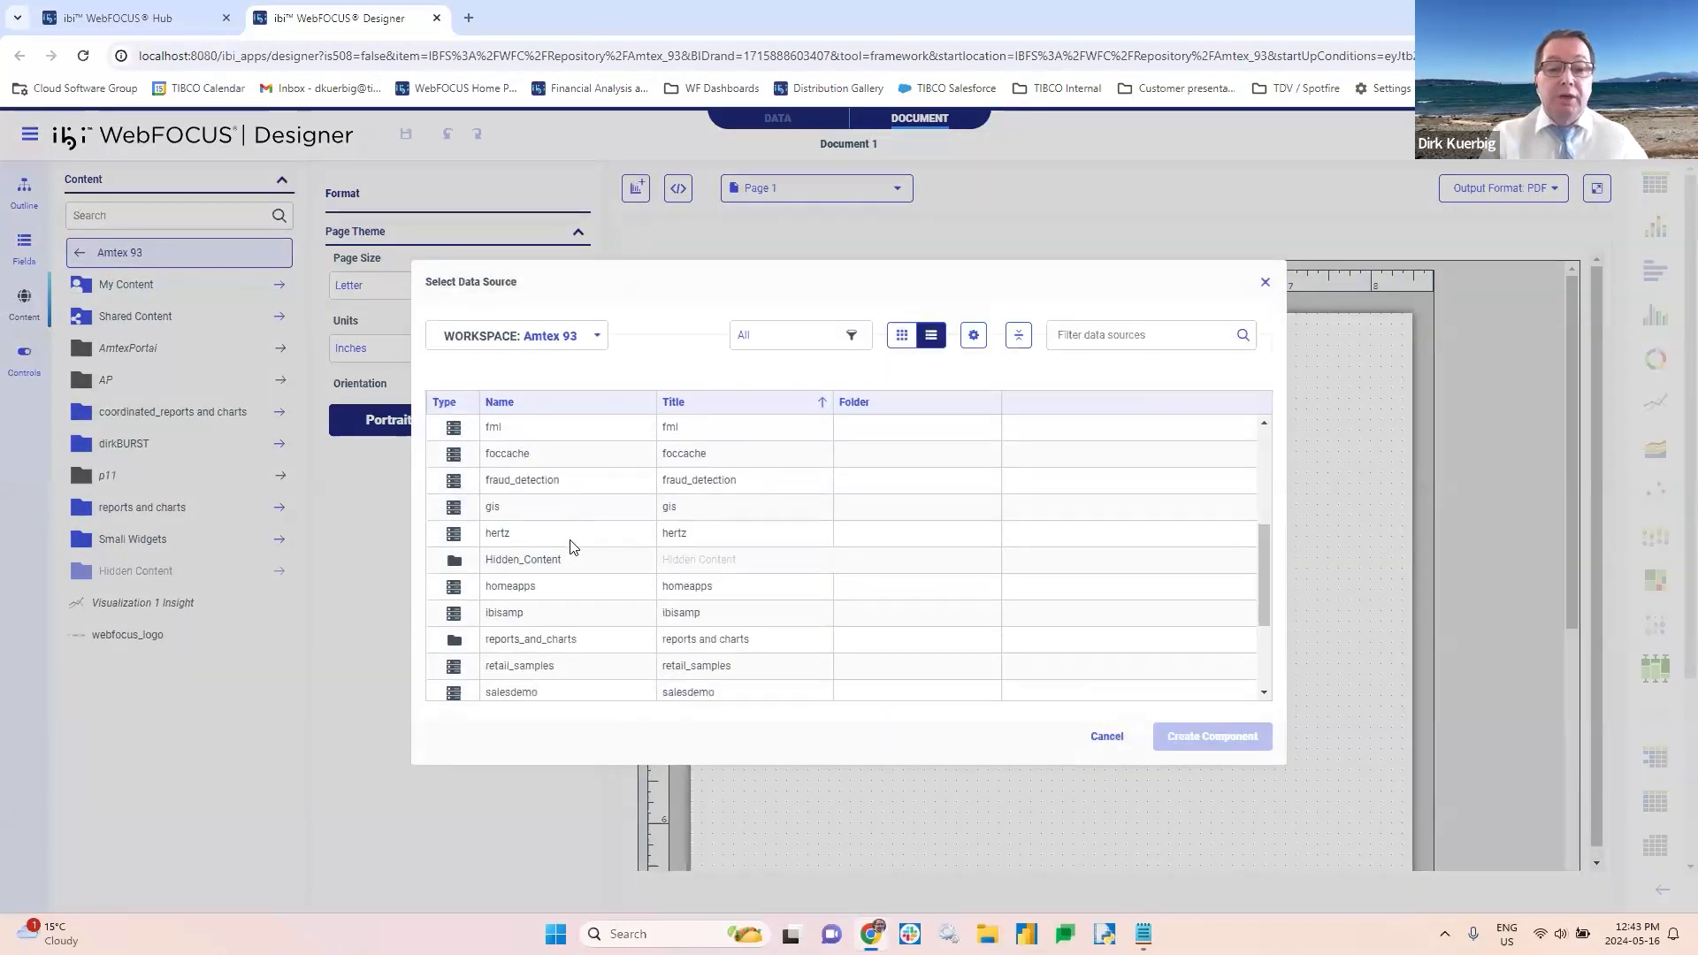
double_click(512, 670)
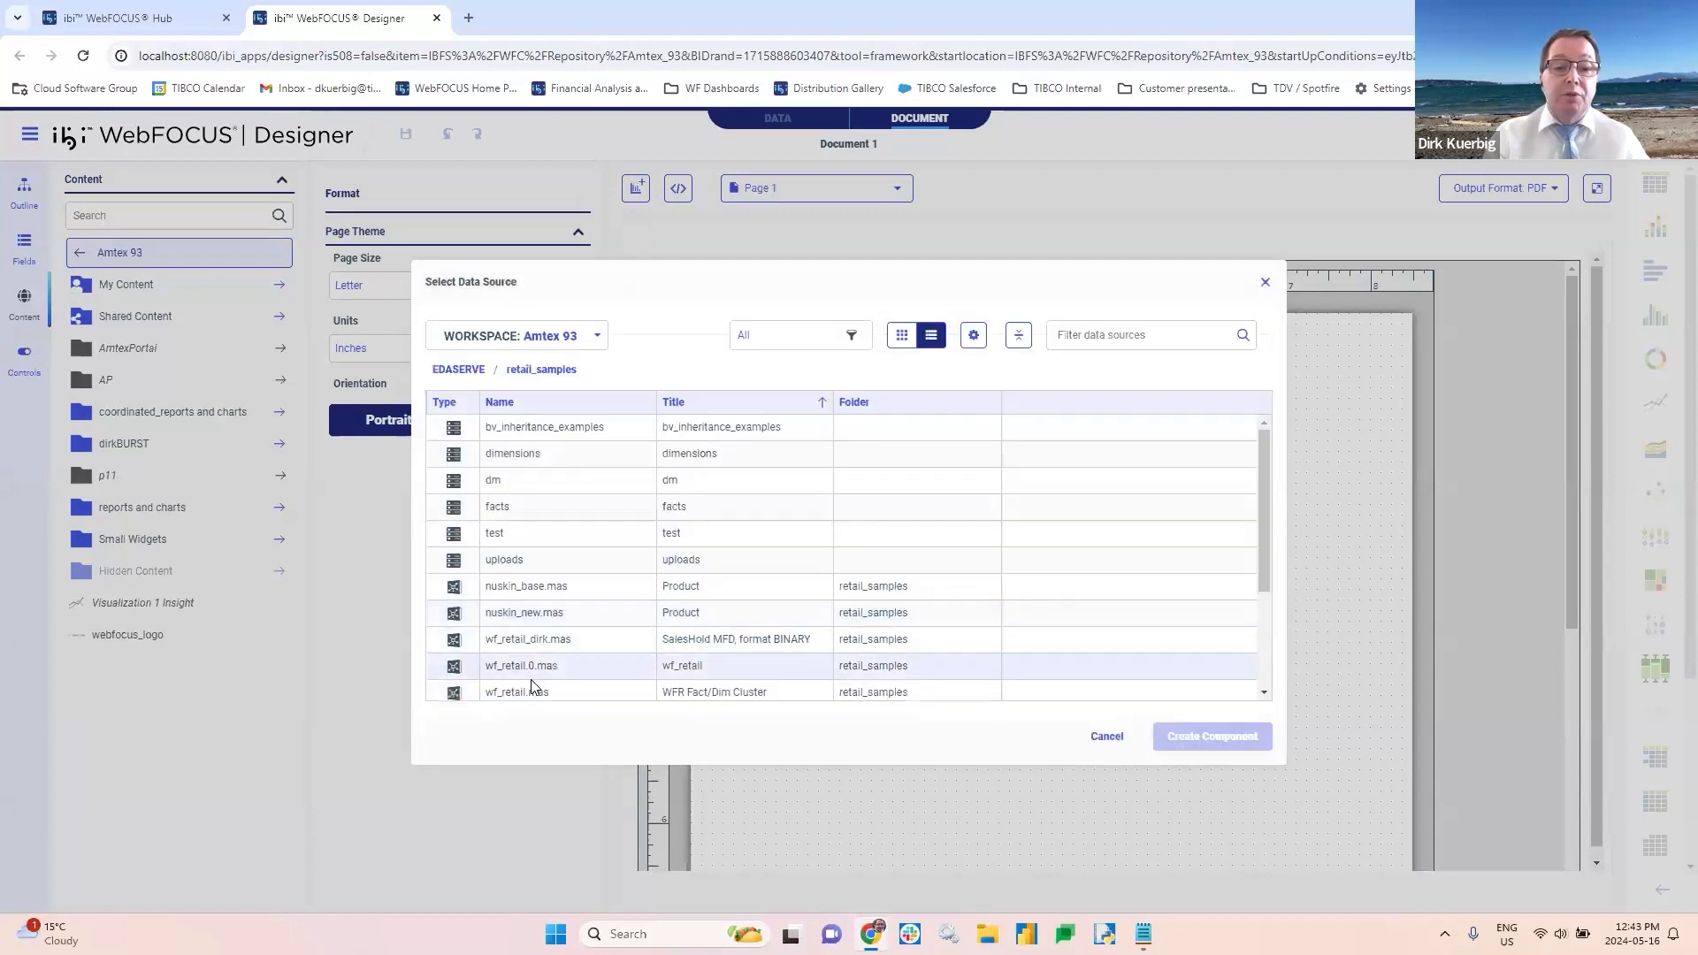
double_click(520, 688)
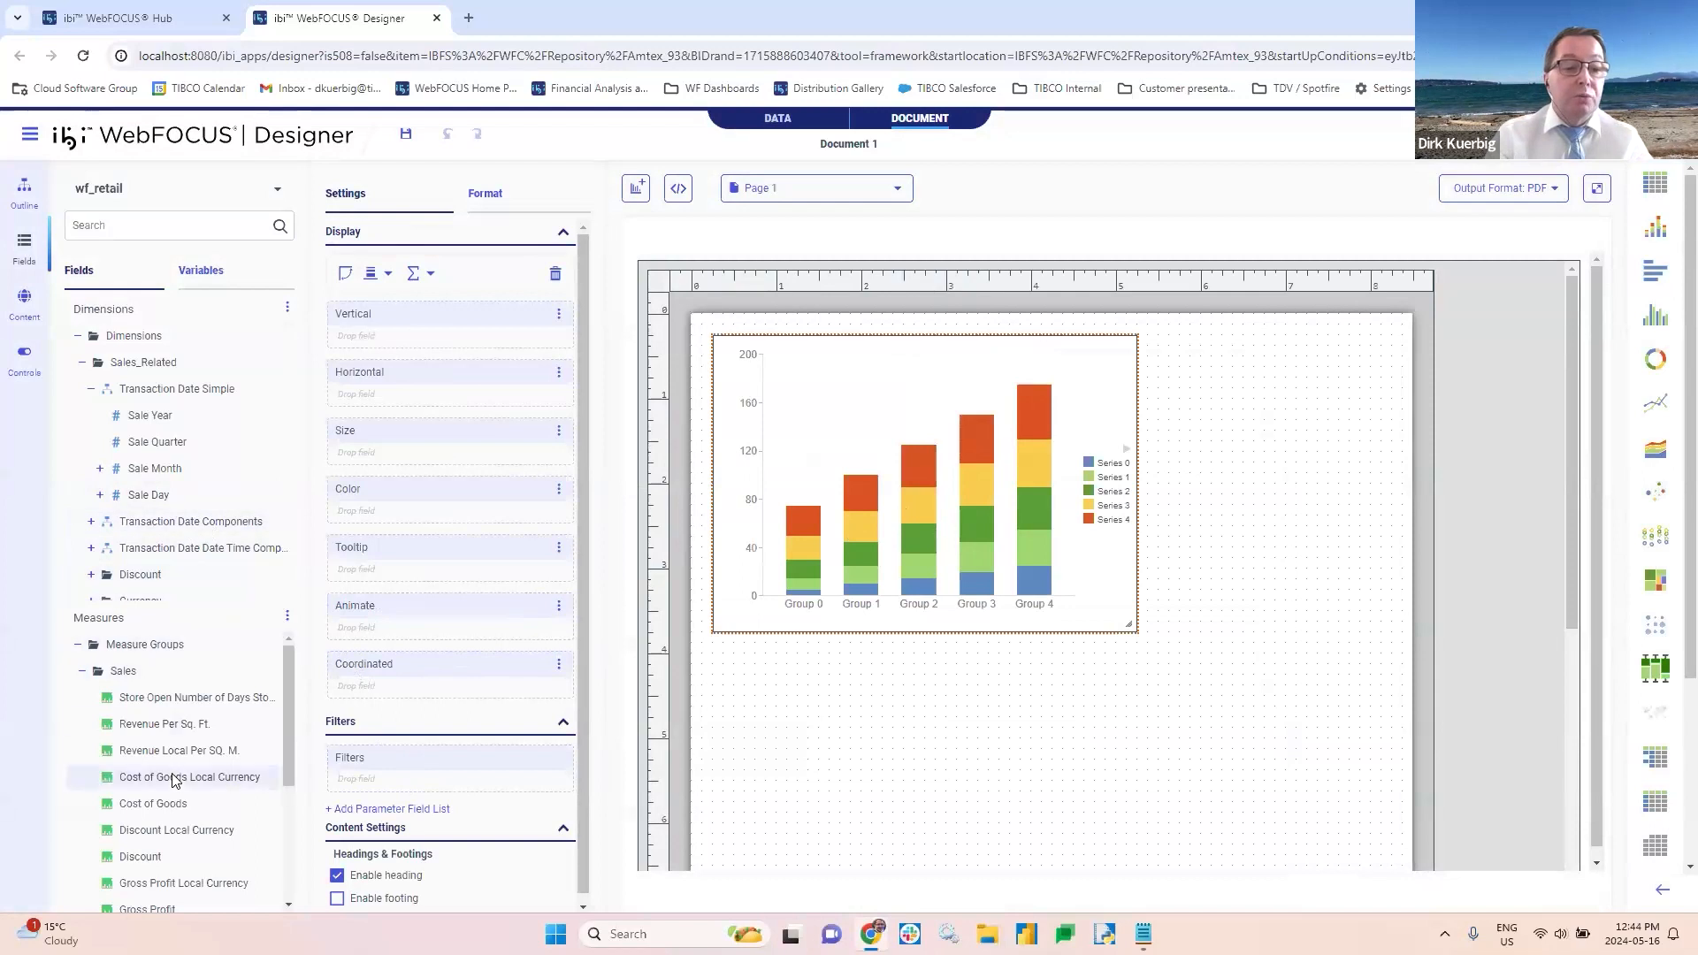
Step: Plot the Revenue measure on the chart's vertical axis and Product Category on its horizontal axis
scroll(213, 822, "down", 3)
left_click(147, 821)
double_click(147, 824)
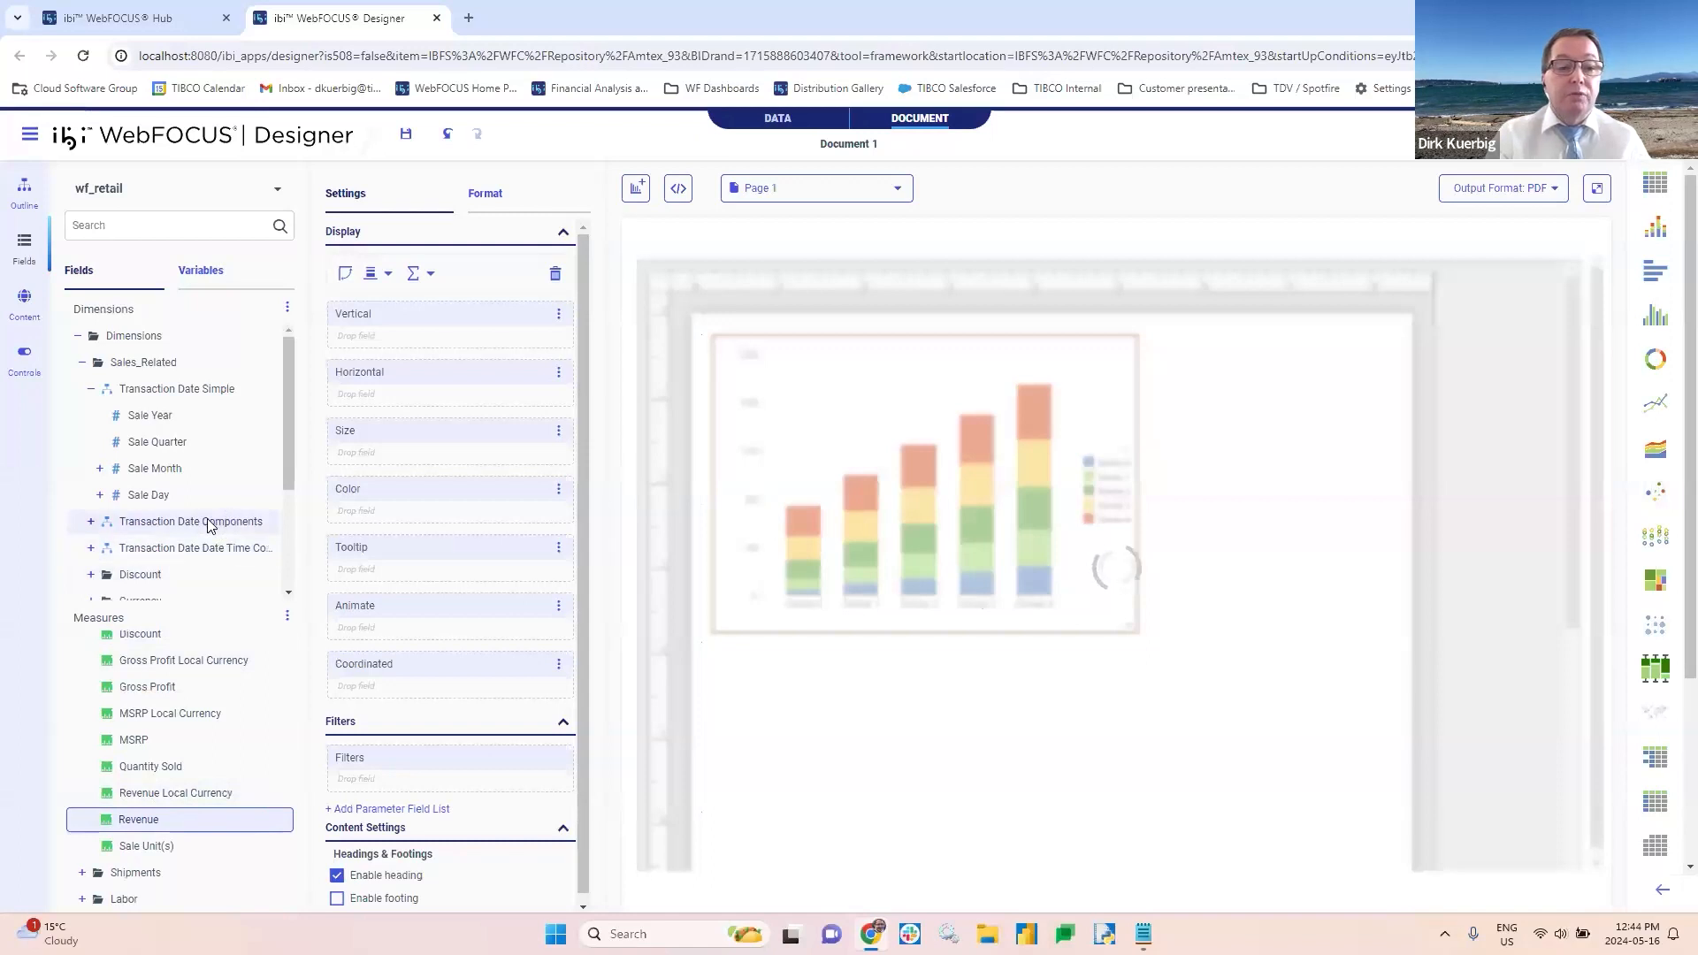
scroll(207, 518, "down", 2)
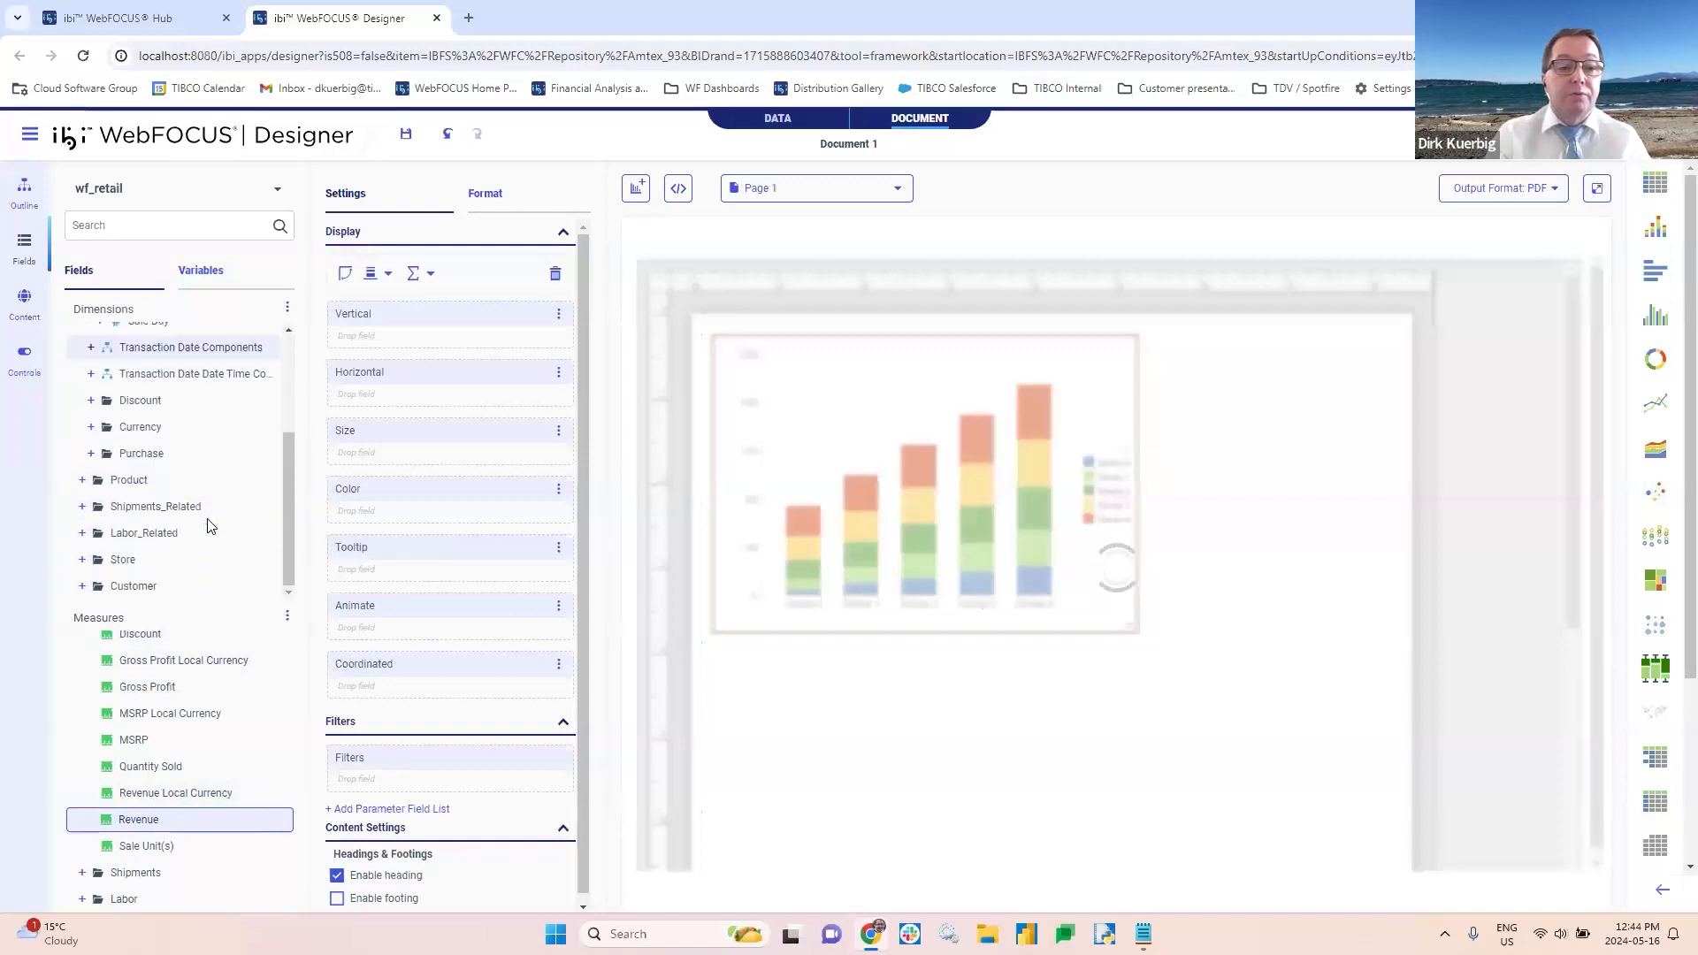
left_click(82, 481)
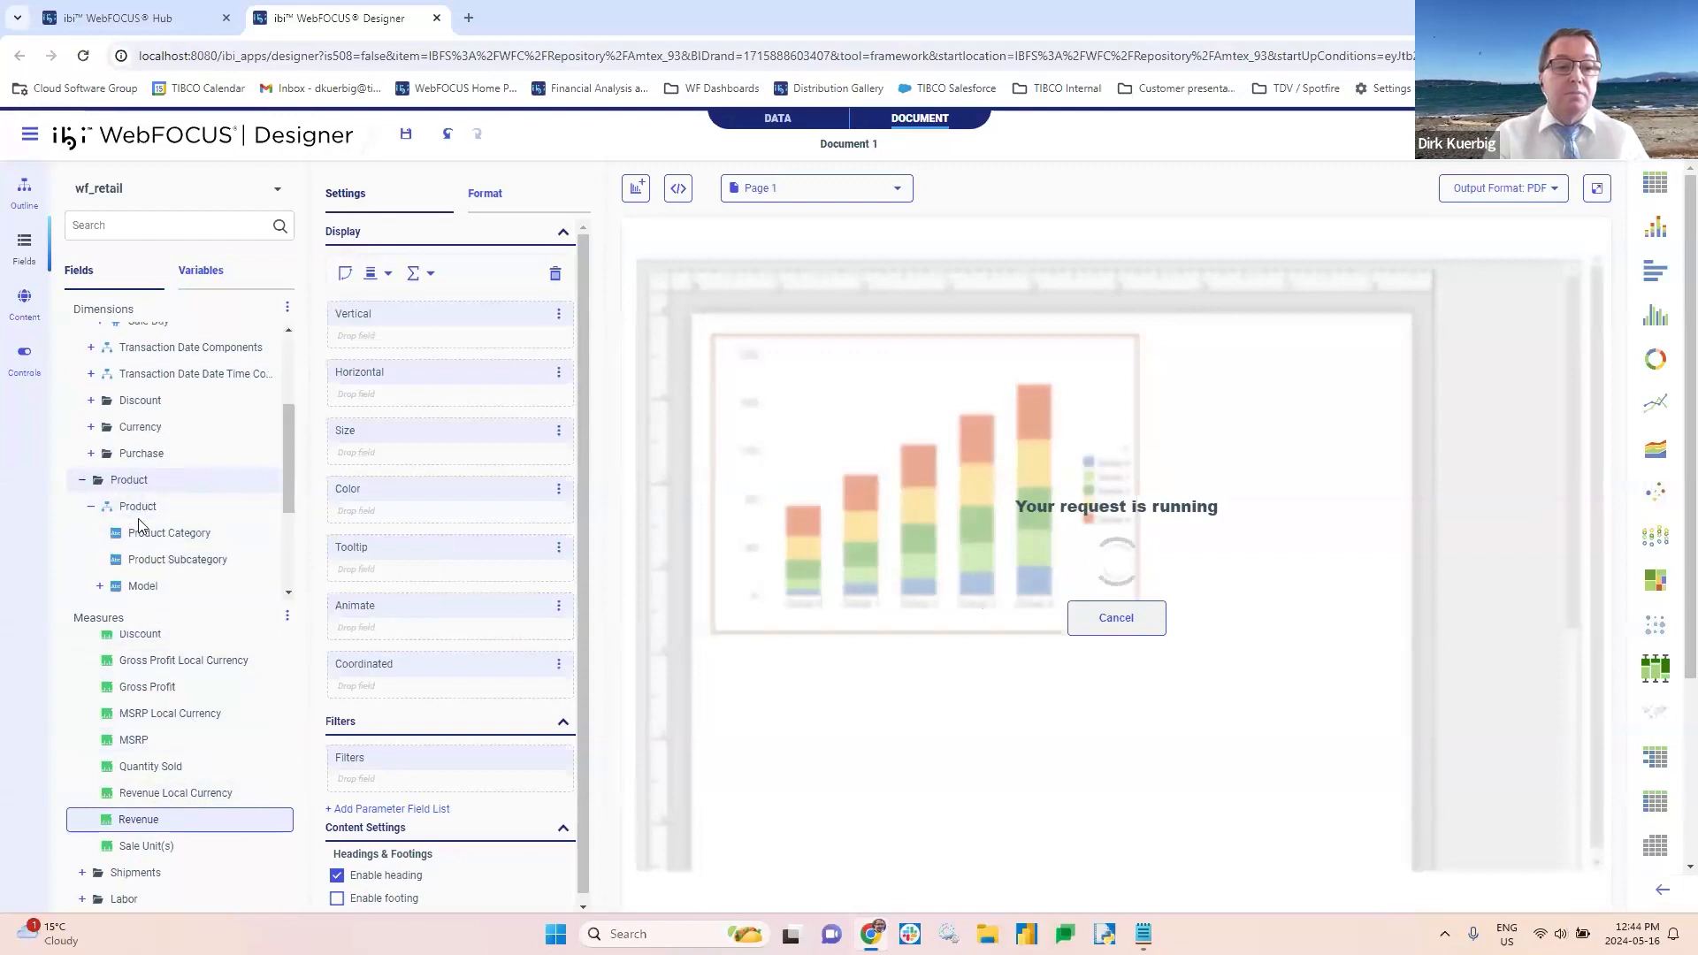
mouse_move(147, 541)
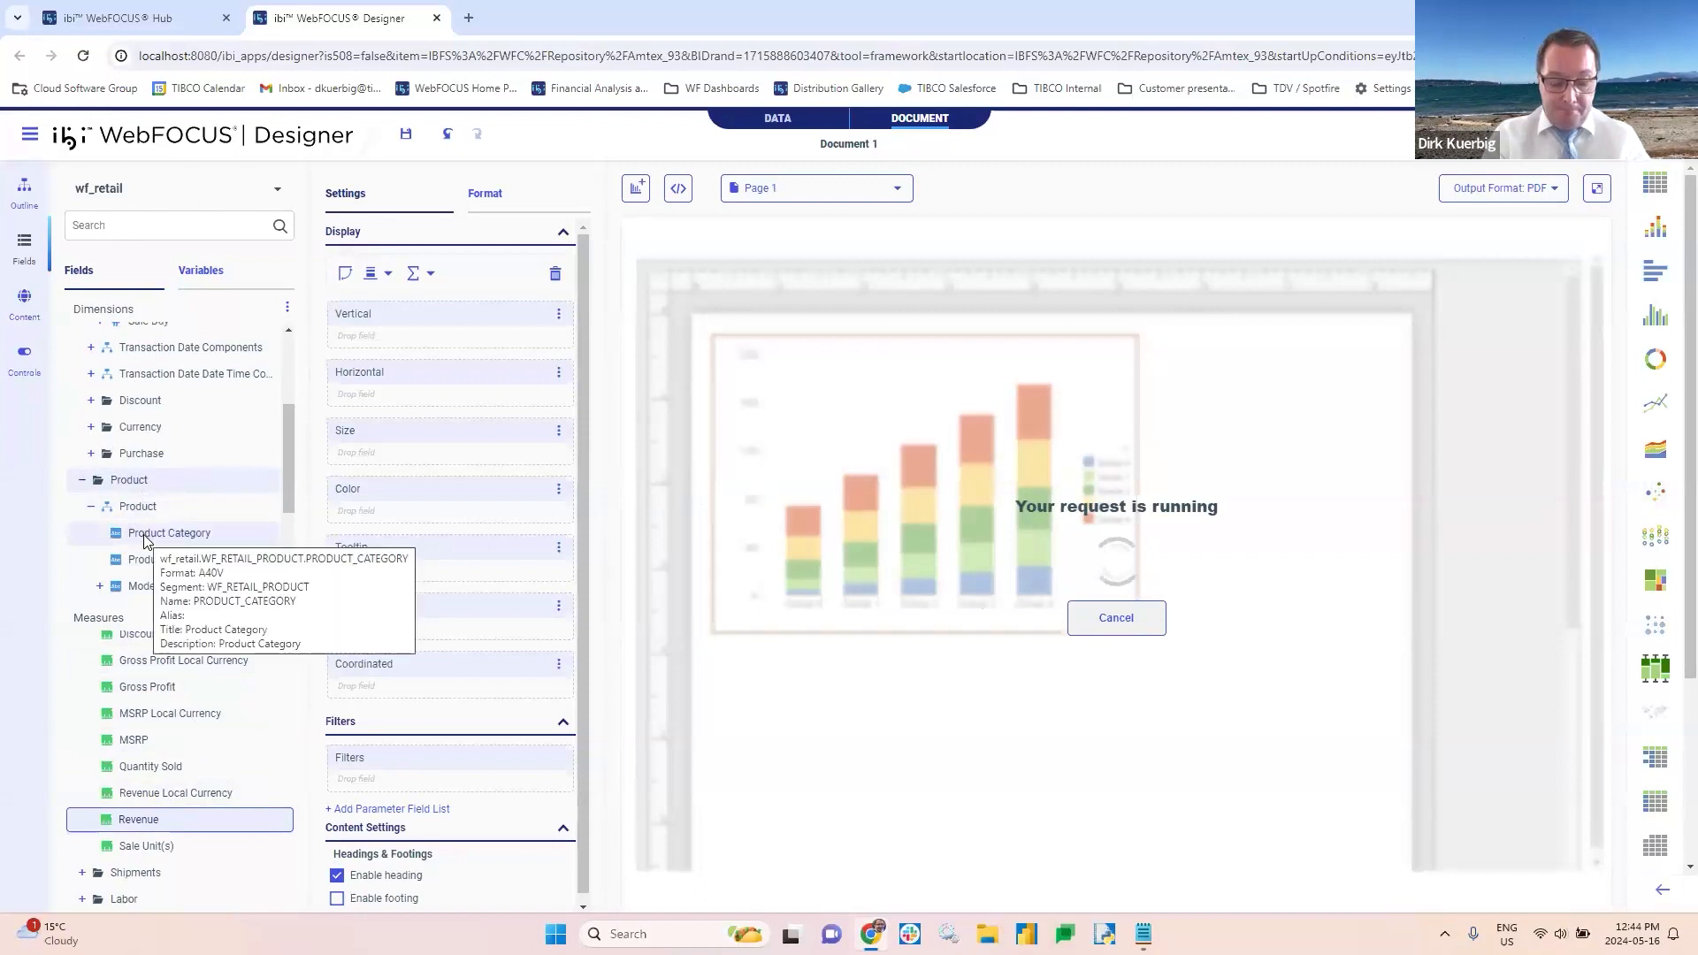
left_click_drag(147, 541, 370, 398)
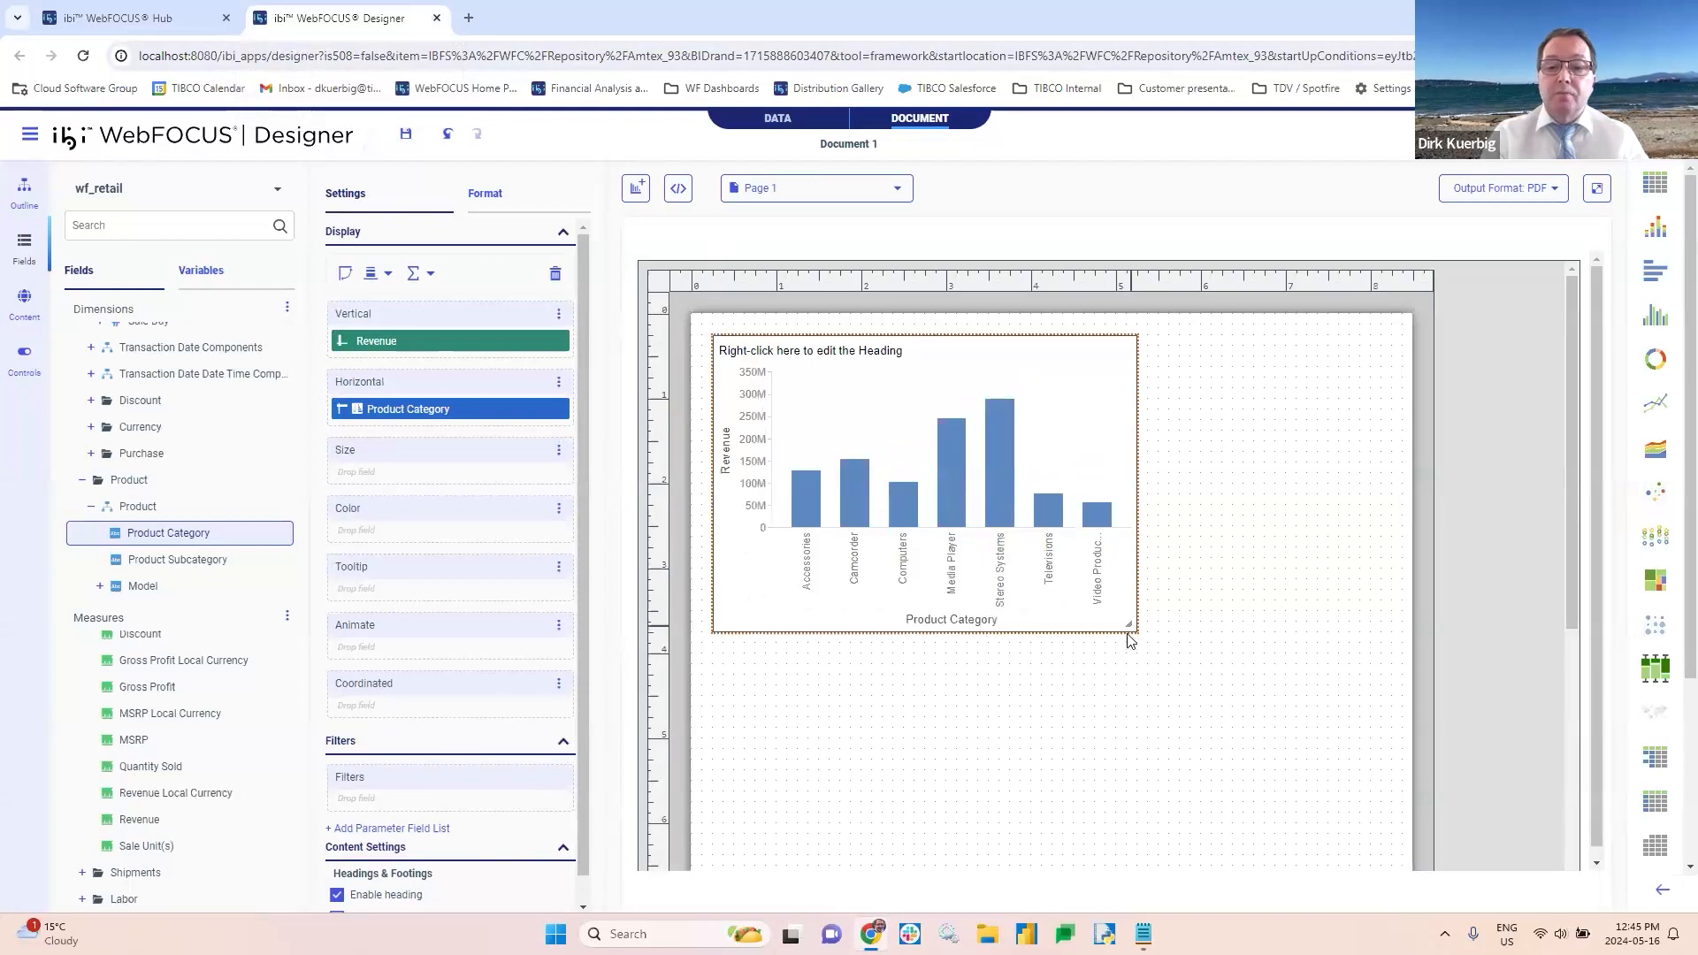
Step: Narrow the revenue chart to about 3.6 inches and move it down to about 0.8 inches below the page's upper edge
left_click_drag(1134, 626, 1018, 631)
left_click_drag(951, 532, 964, 584)
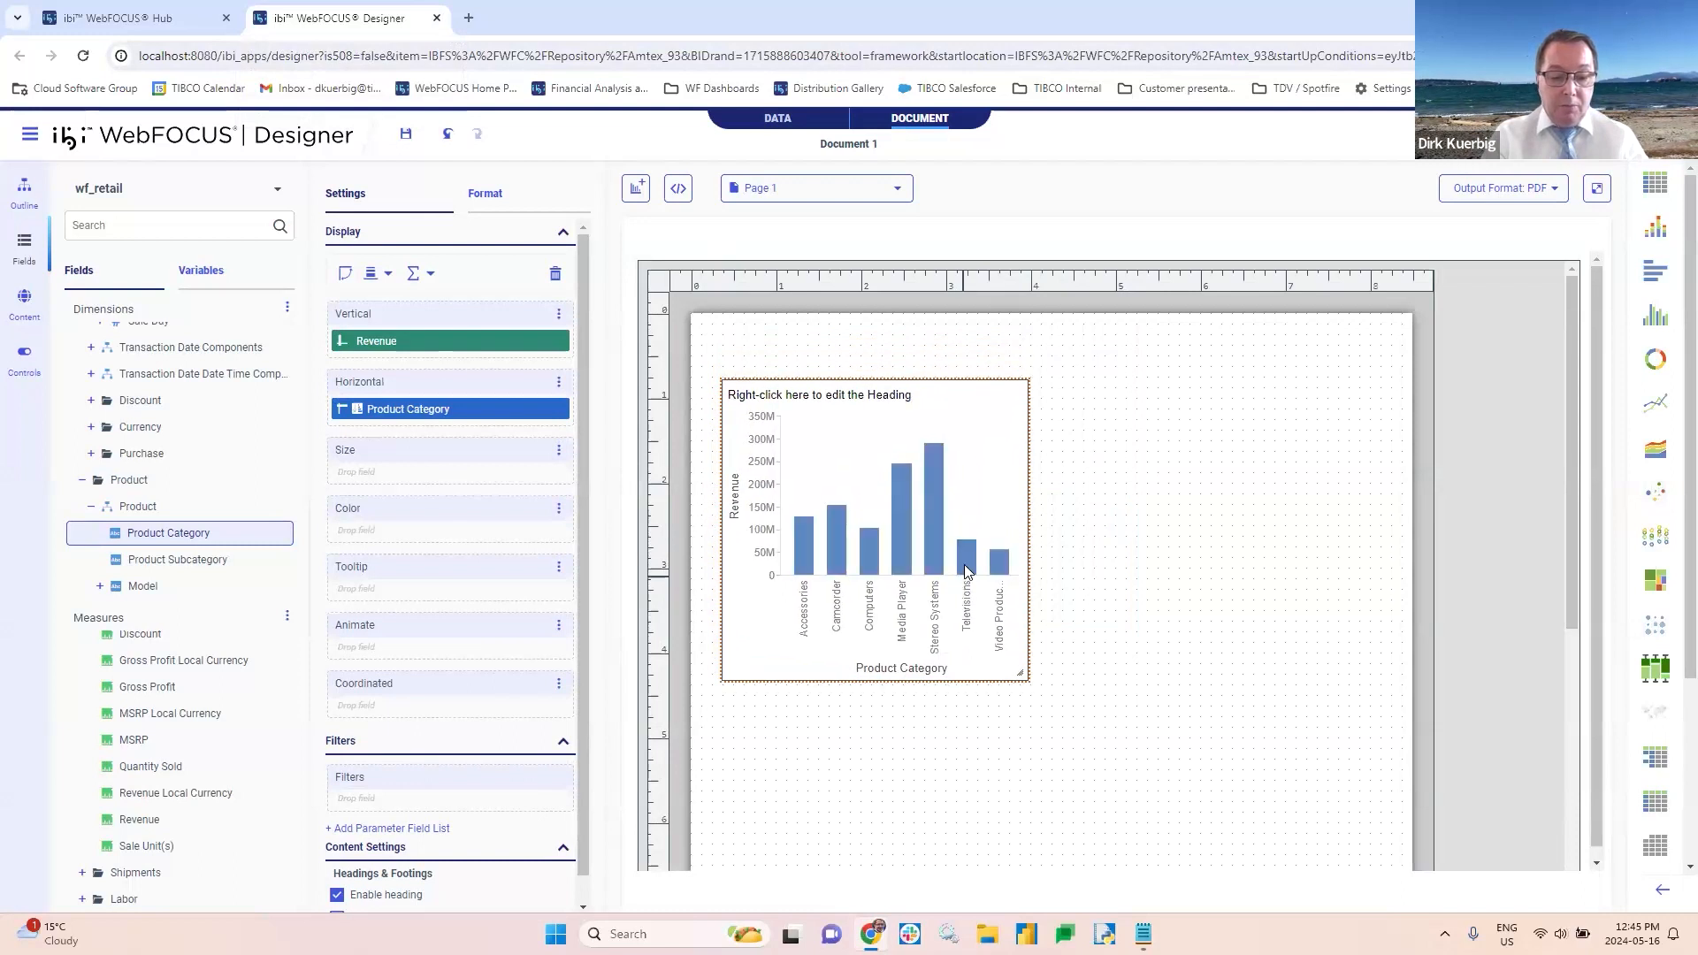
Step: Replace the chart's heading with "Revenue for Region" followed by the Store Business Region field
right_click(821, 399)
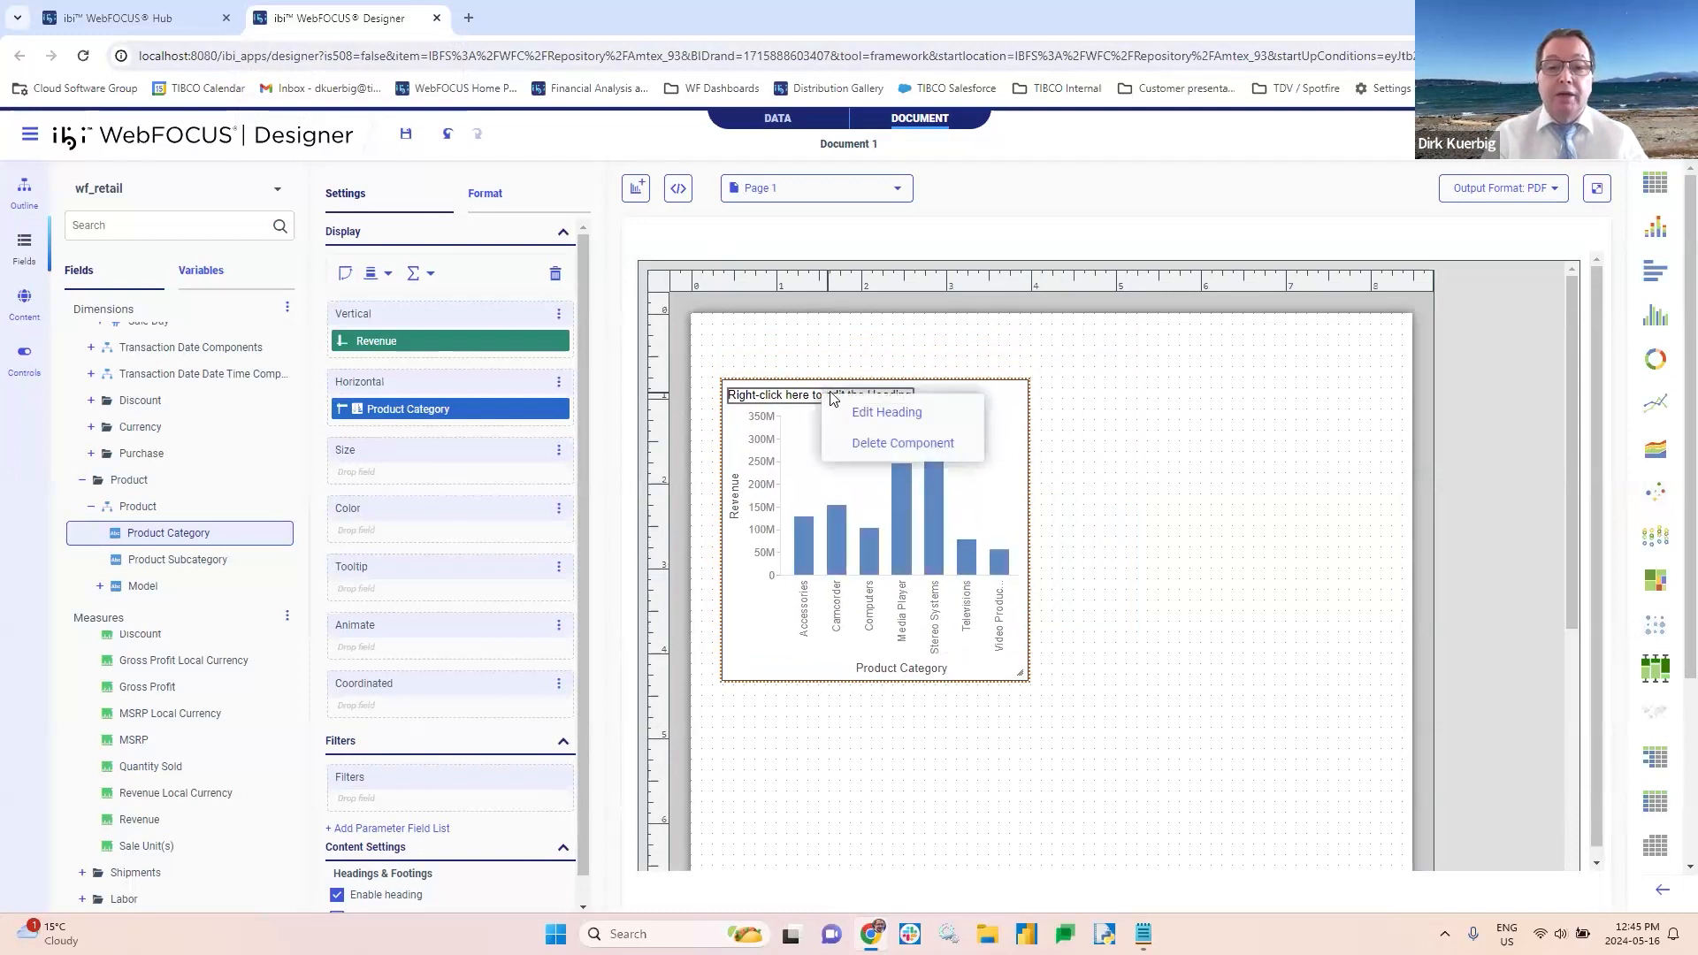
left_click(874, 414)
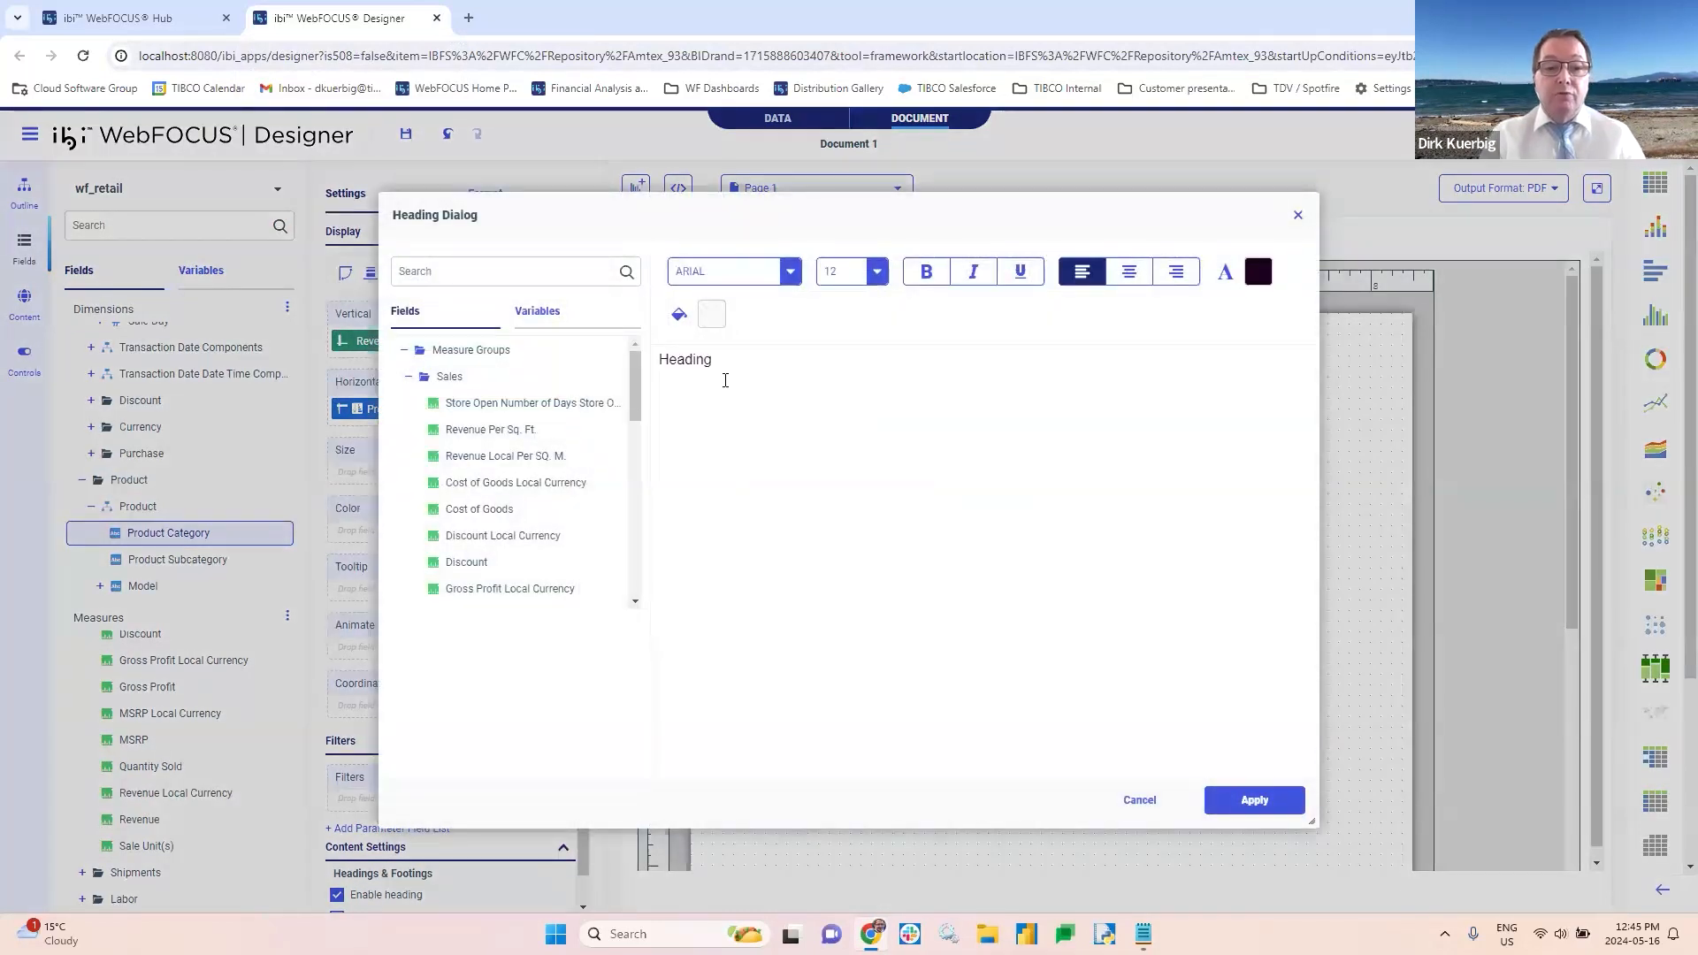
left_click_drag(712, 361, 577, 362)
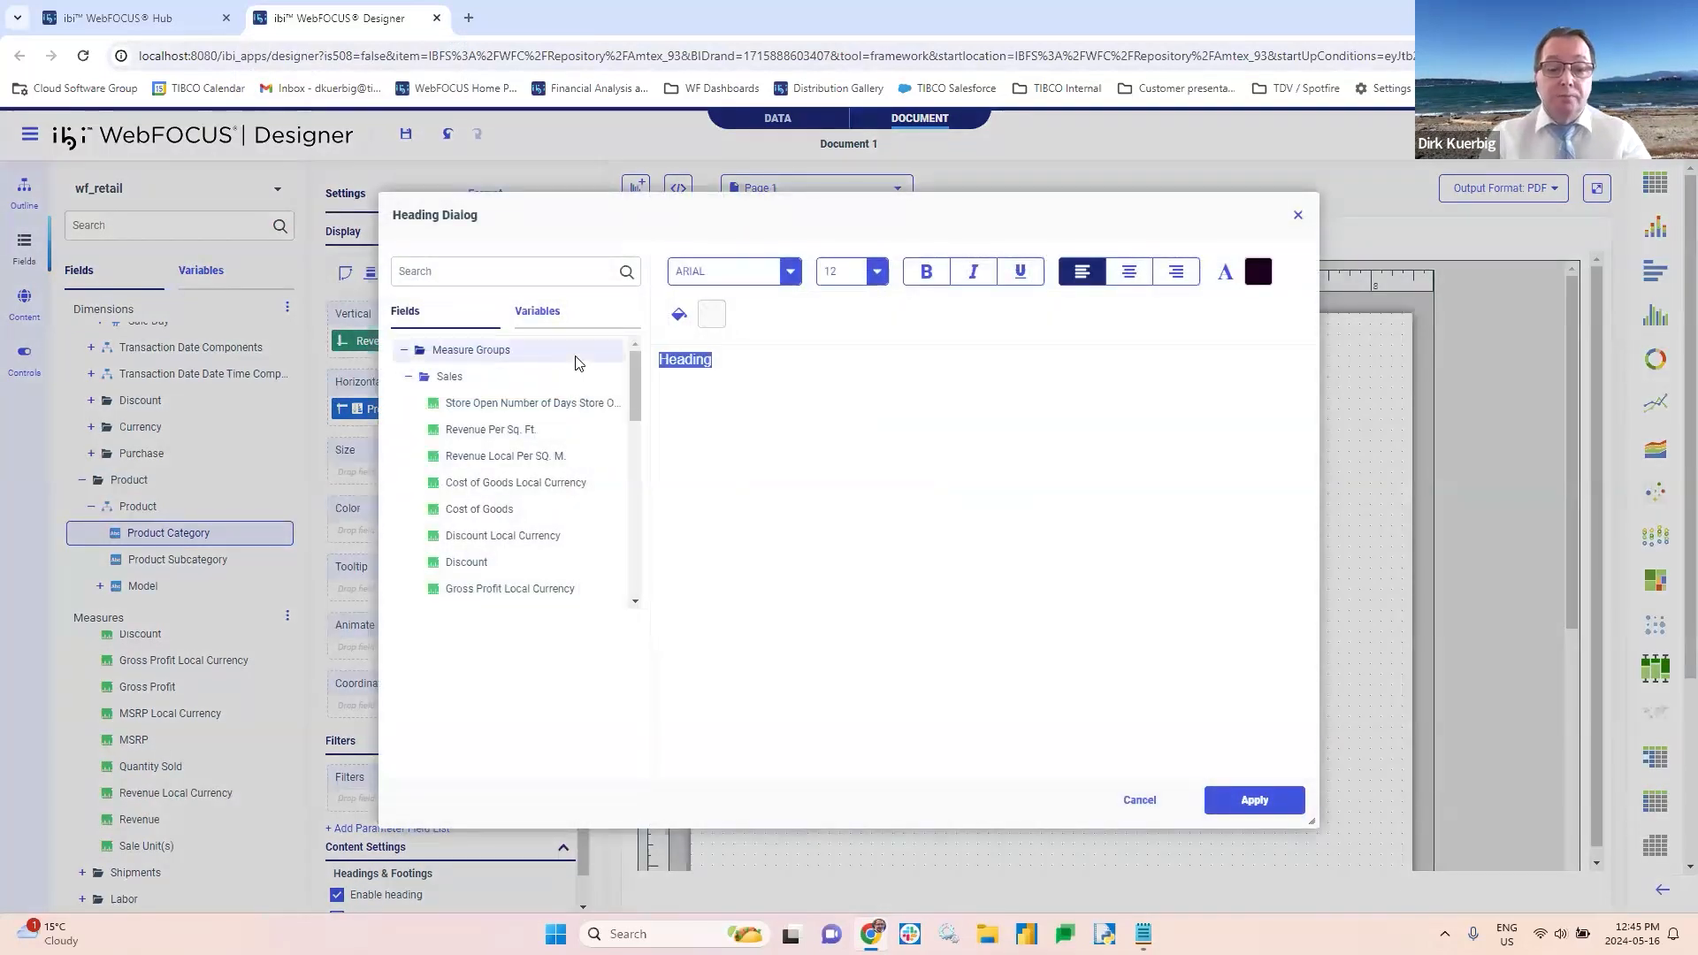
type("Revenue for Region")
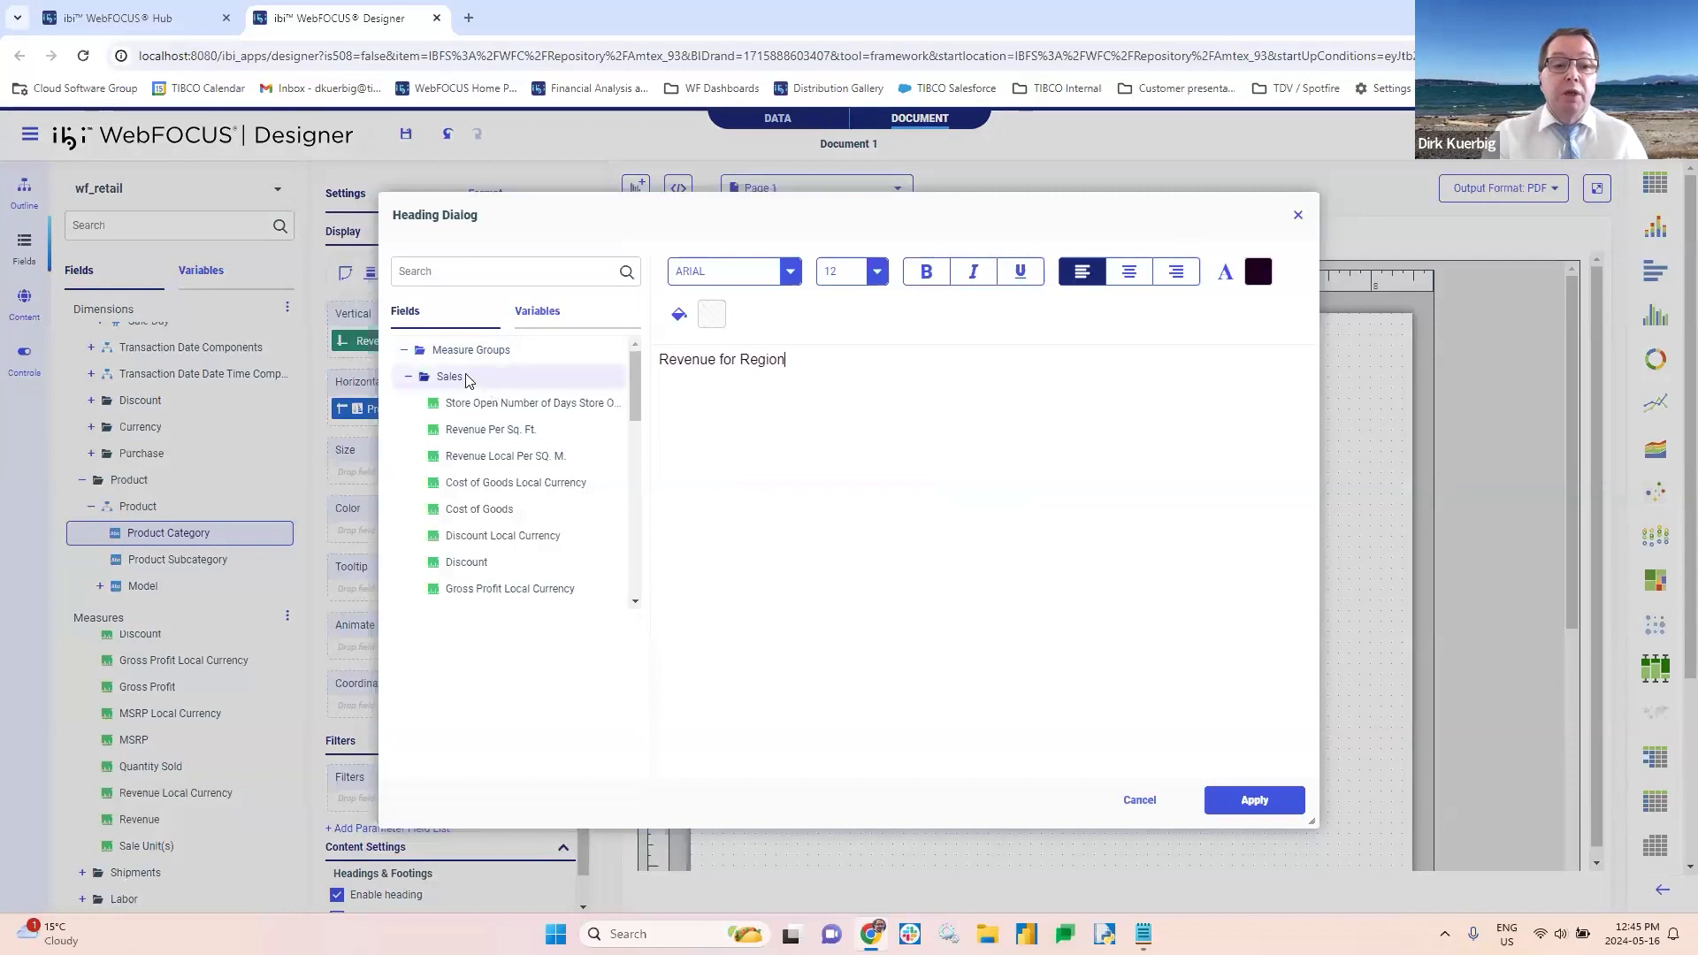
left_click(404, 349)
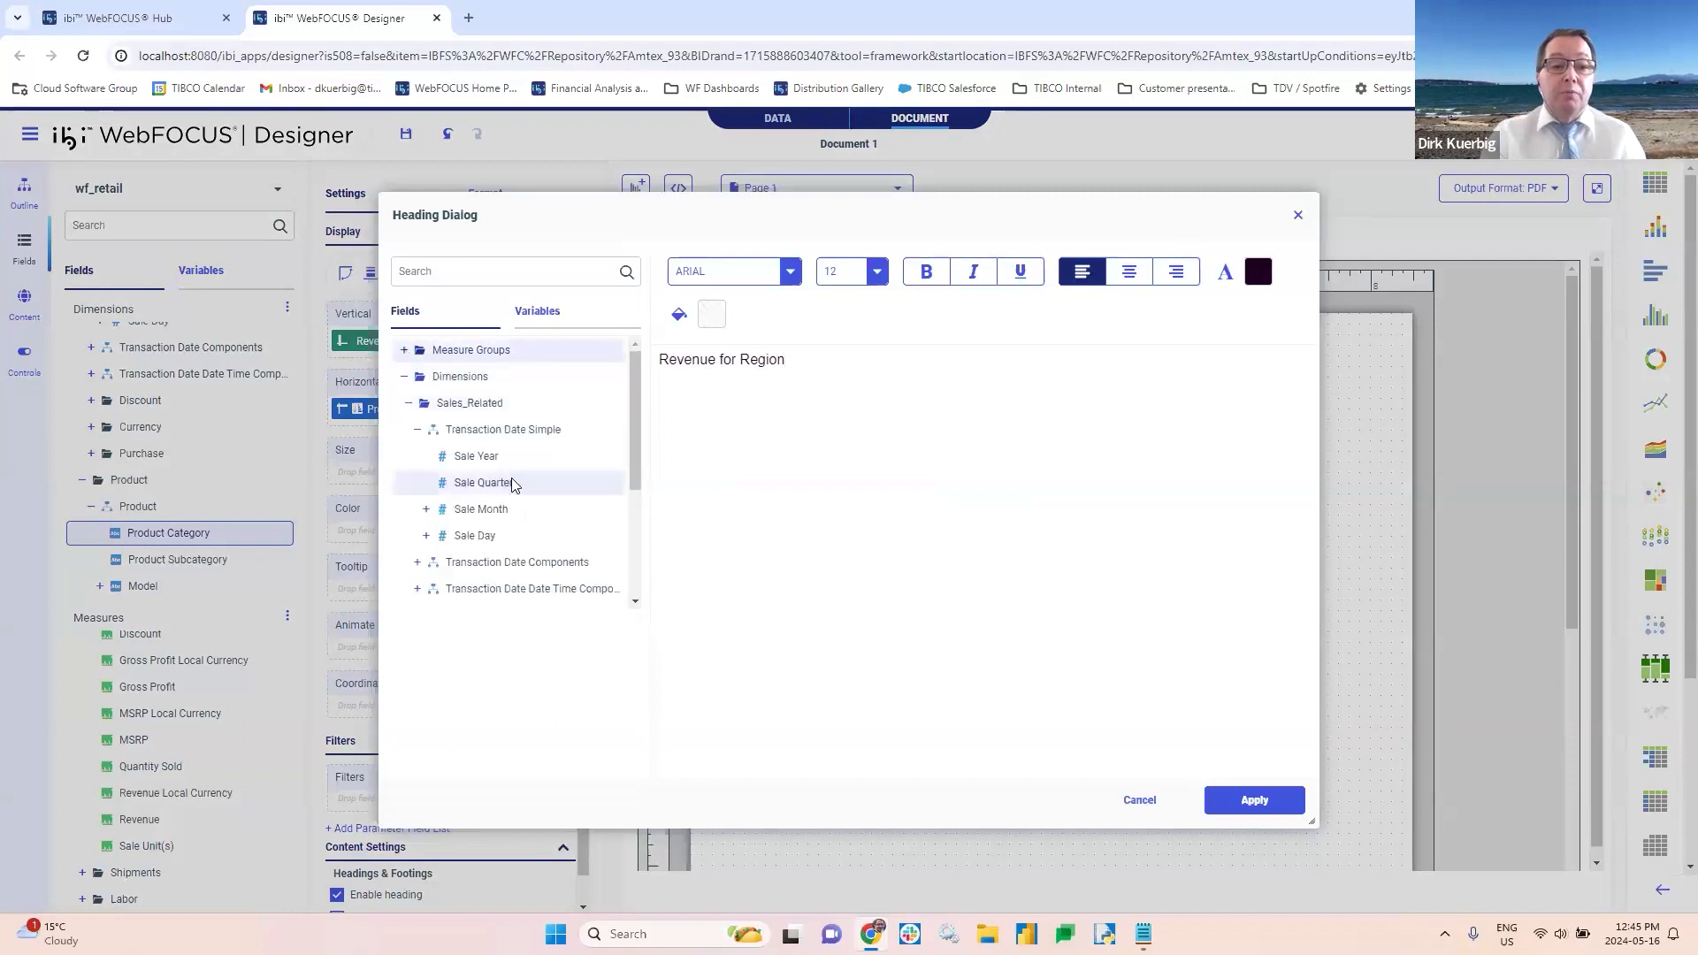
scroll(513, 486, "down", 1)
scroll(513, 487, "down", 3)
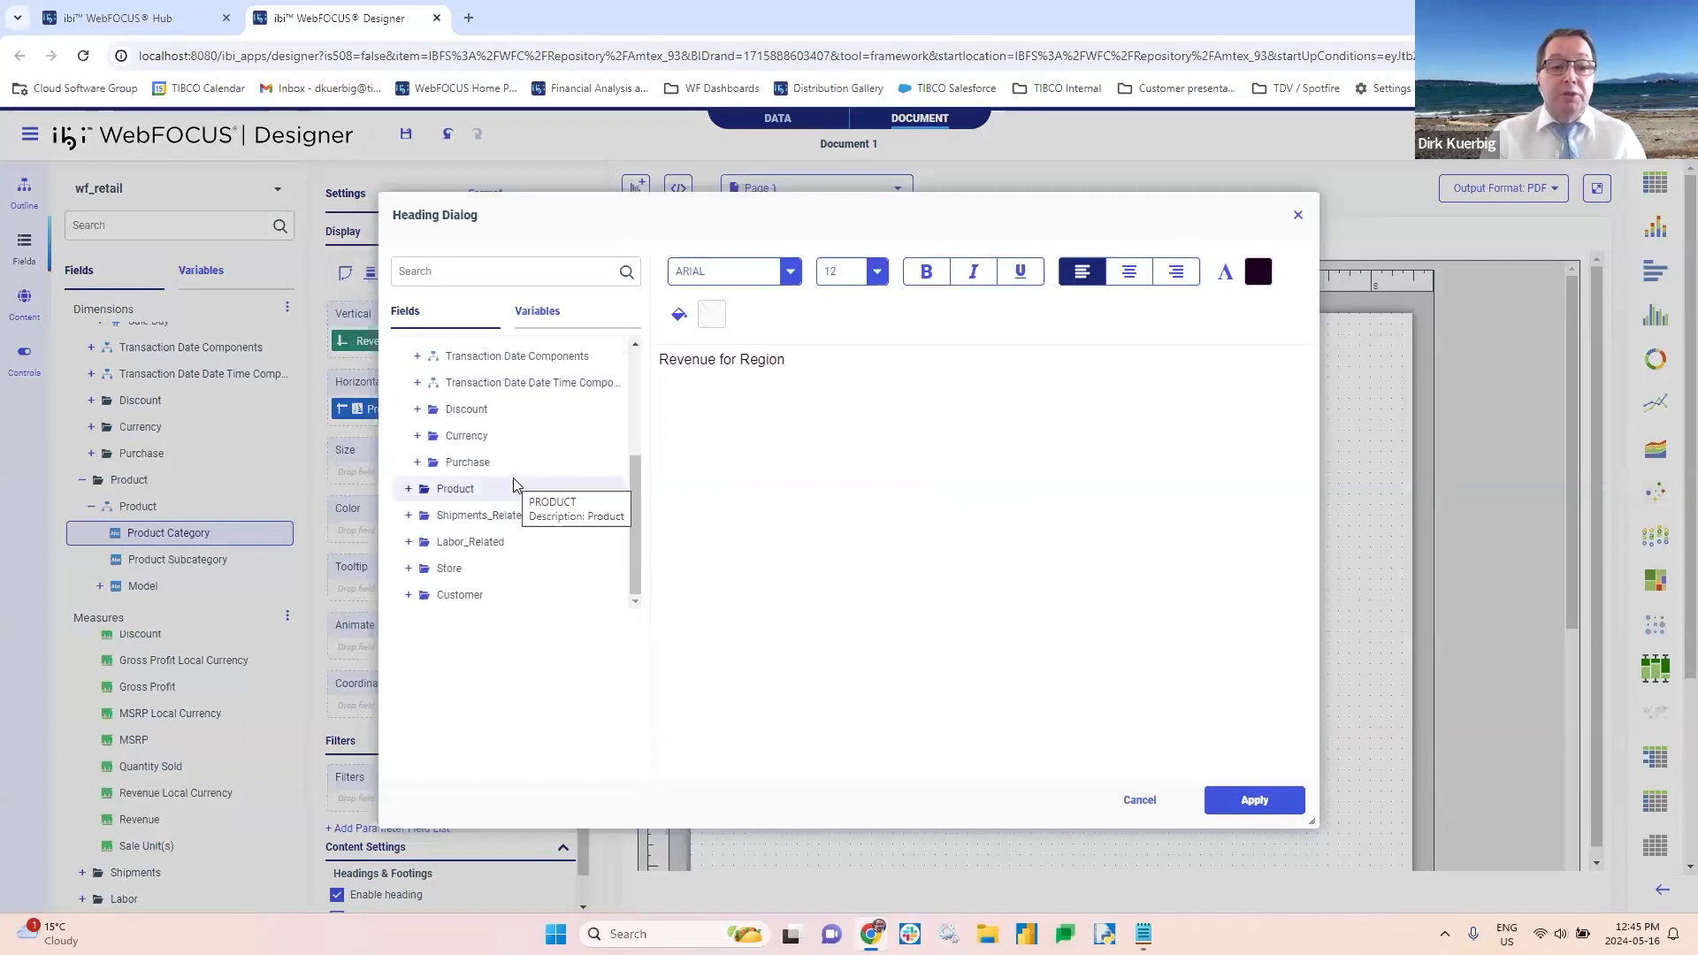
left_click(409, 570)
scroll(442, 557, "down", 6)
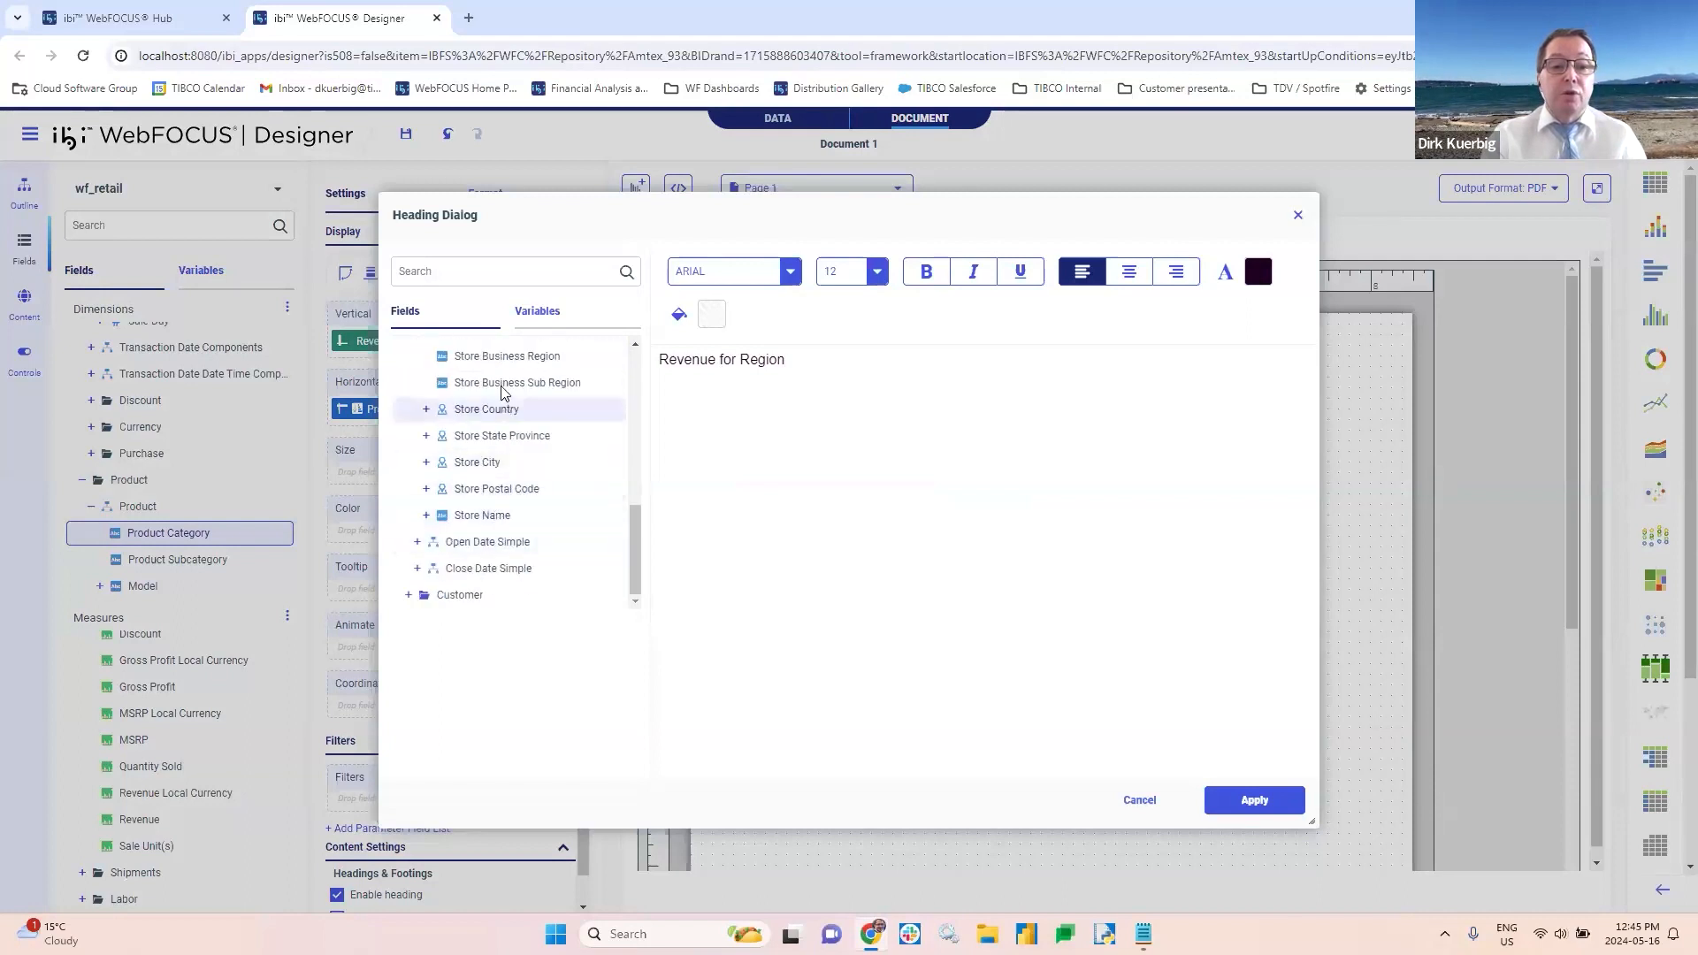
double_click(495, 358)
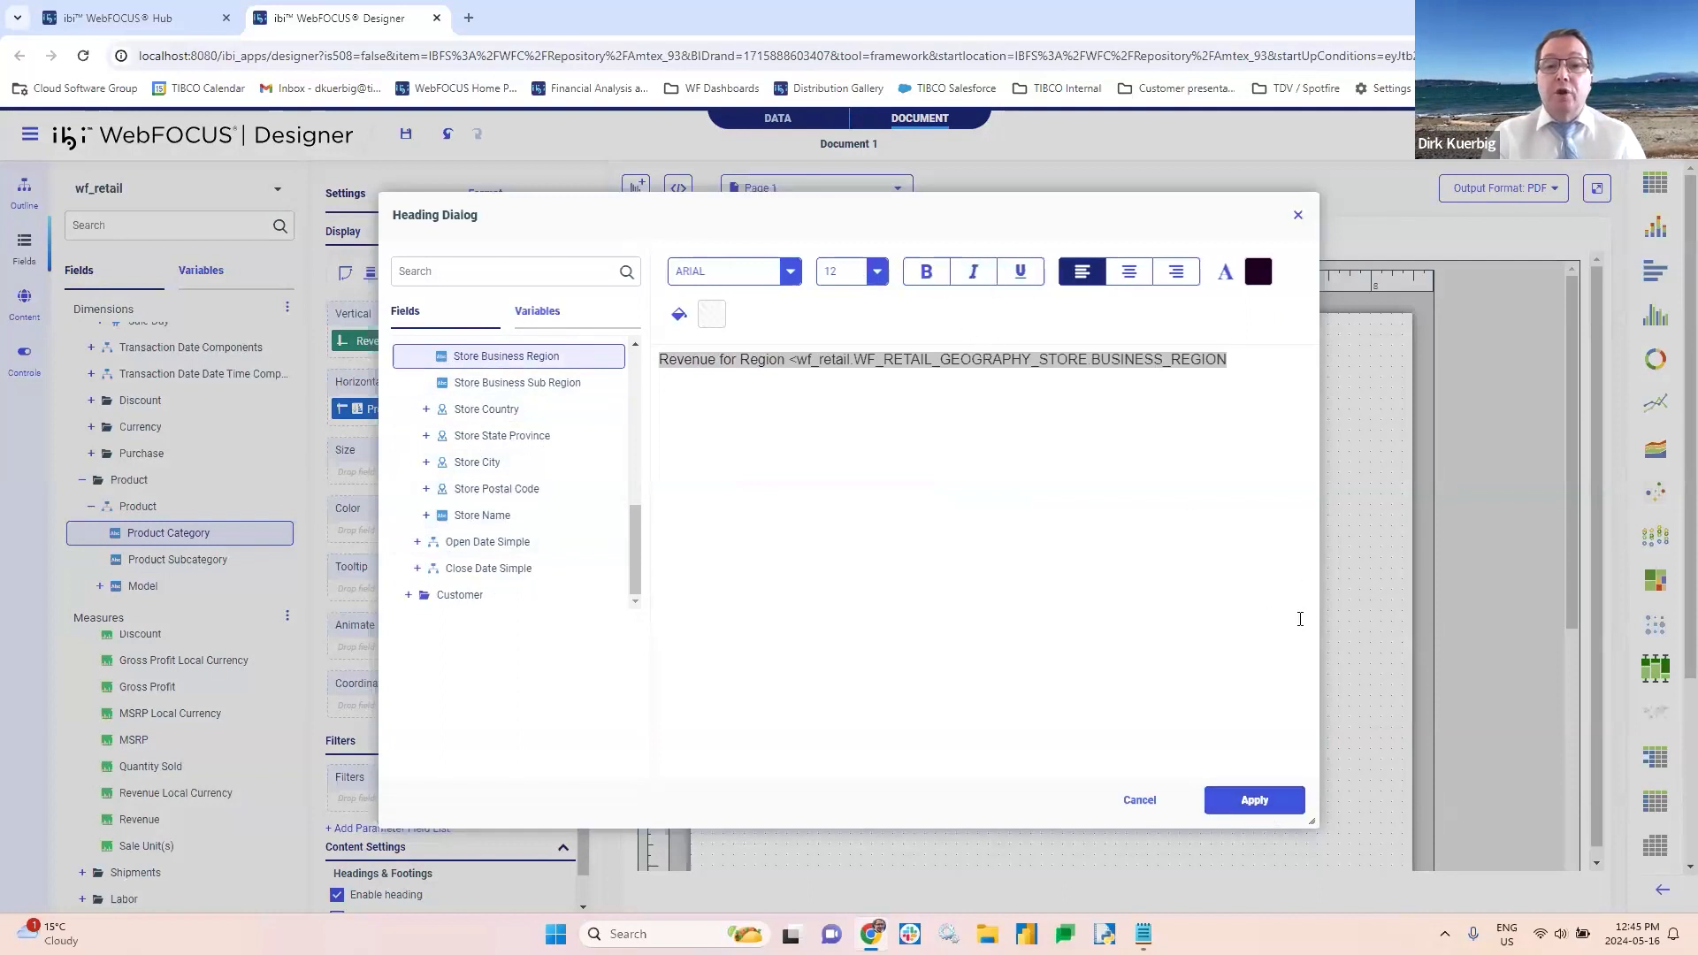
left_click(1253, 802)
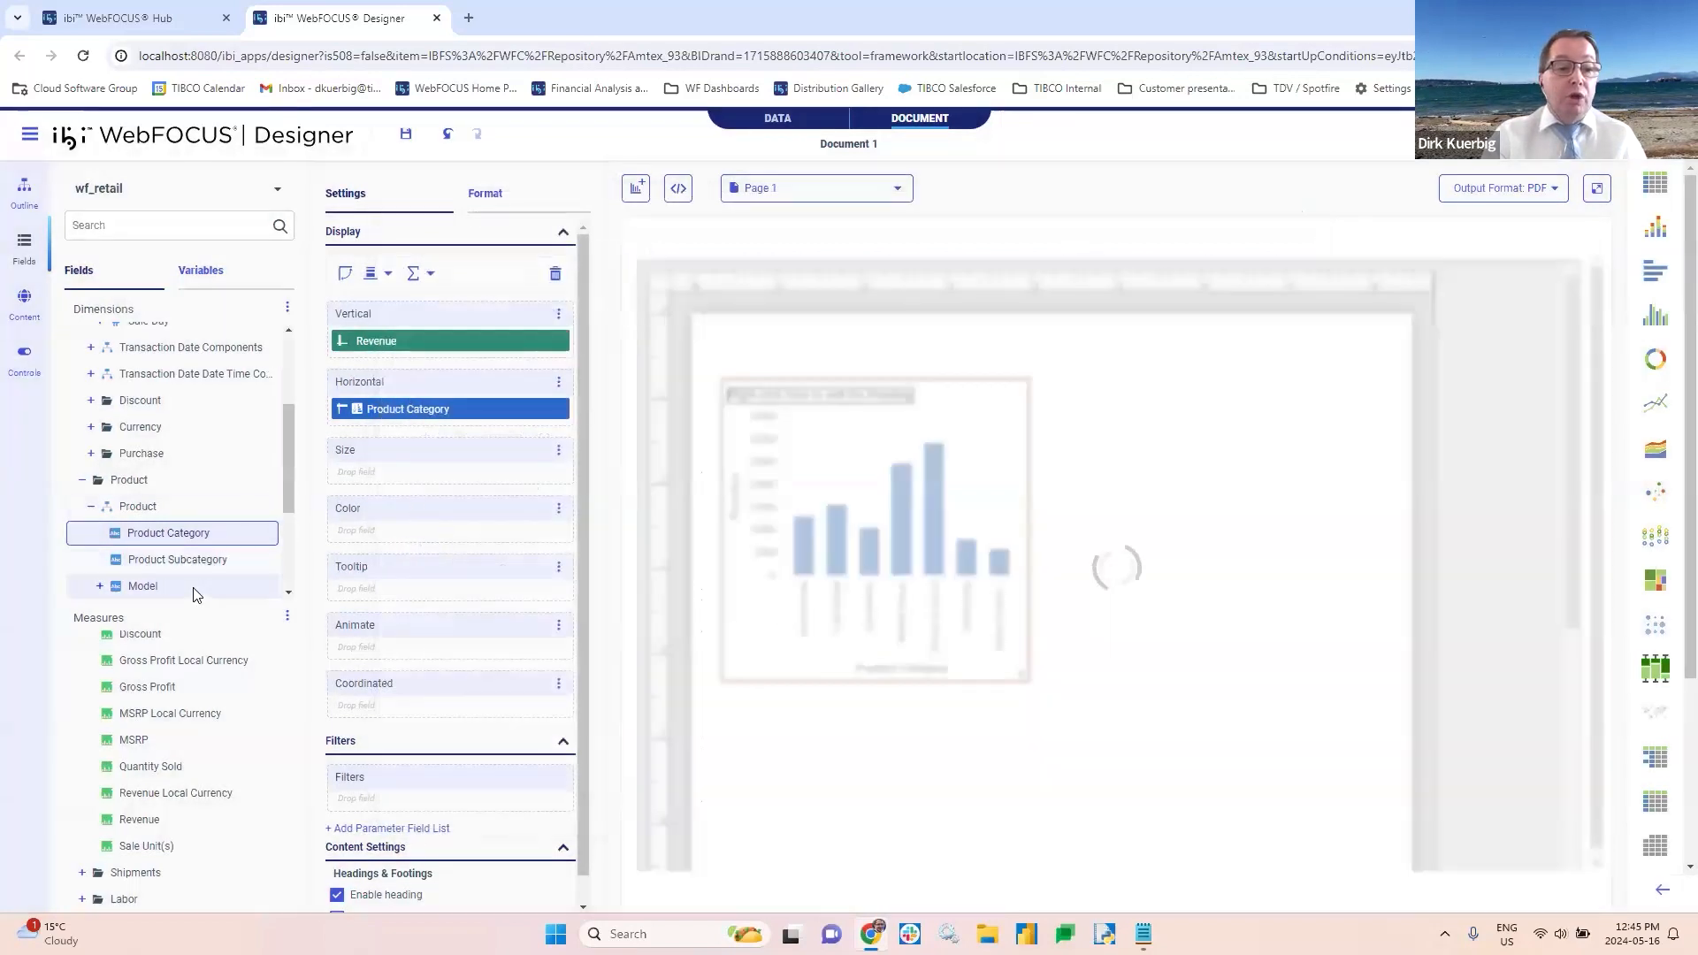
Step: Coordinate the revenue chart by the Store Business Region field from the Store dimension
scroll(194, 554, "down", 2)
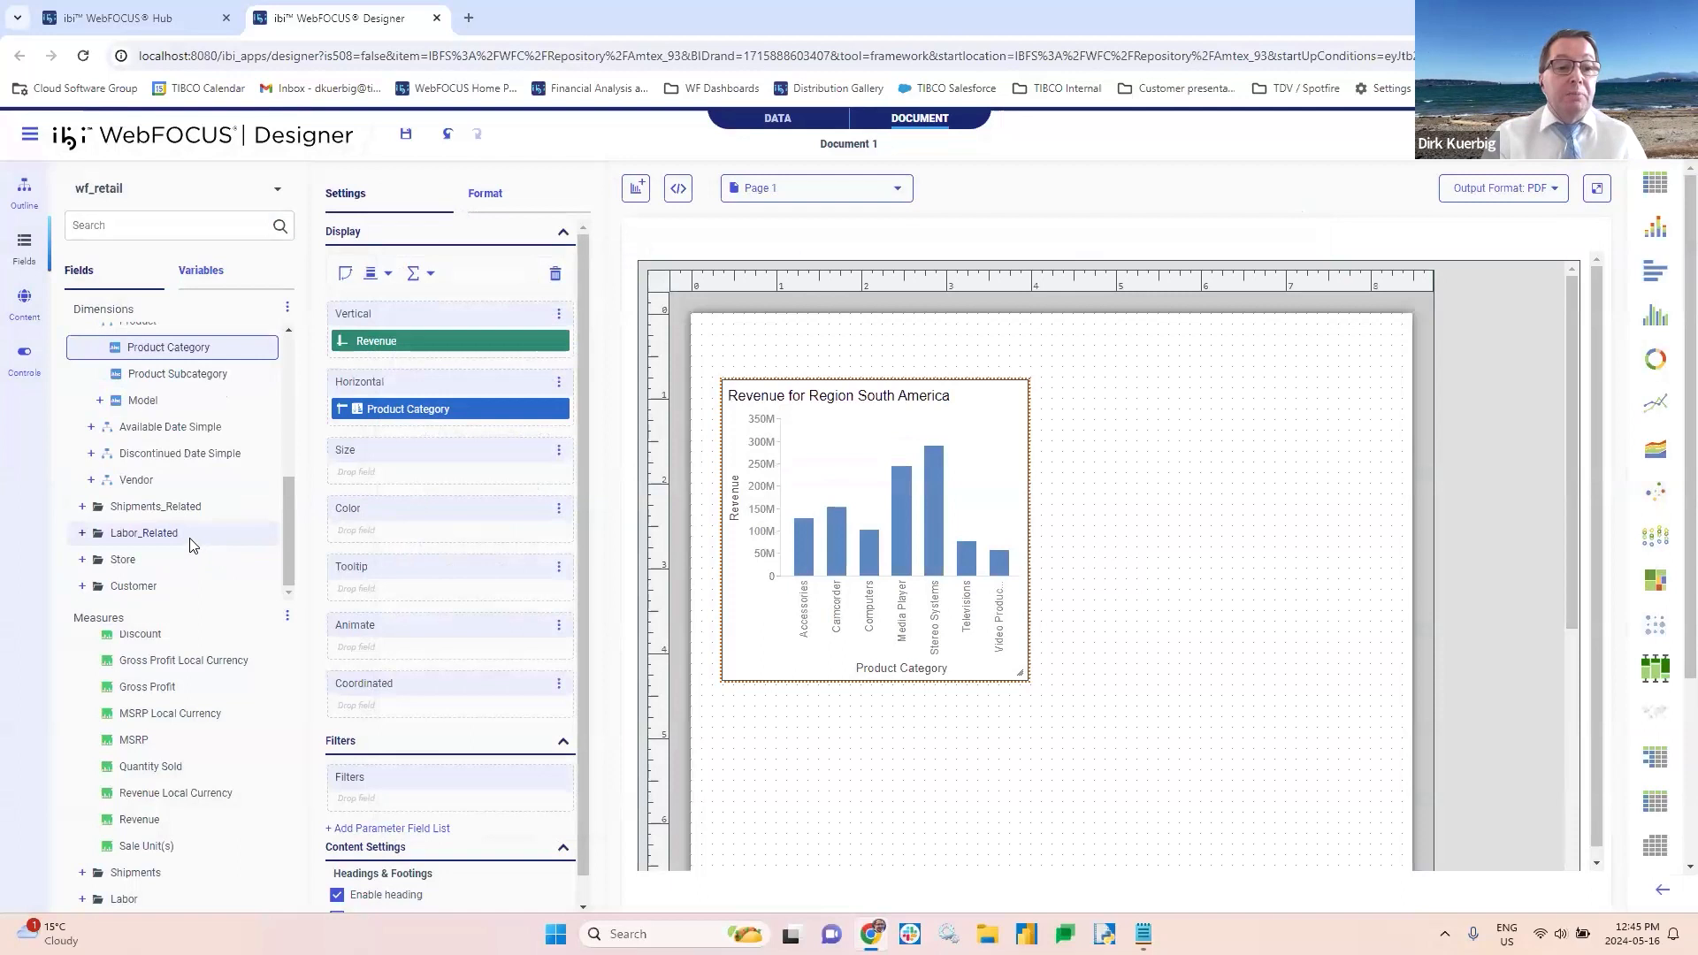
left_click(82, 559)
scroll(154, 540, "down", 2)
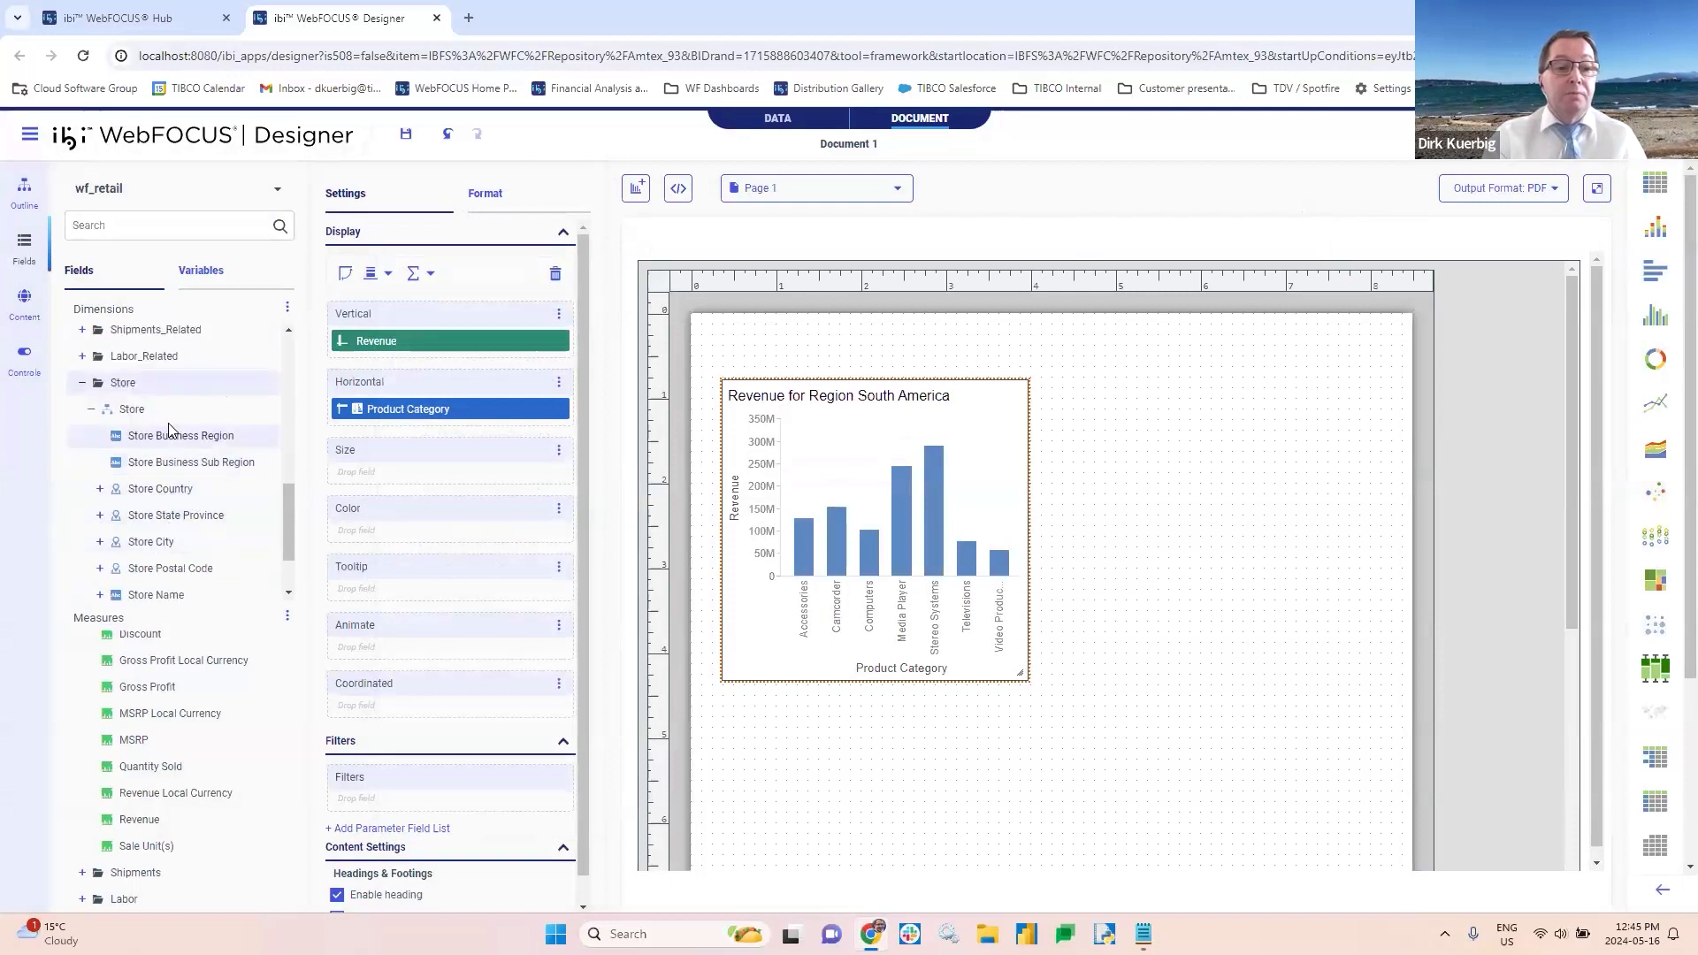
left_click(177, 436)
left_click_drag(188, 457, 414, 704)
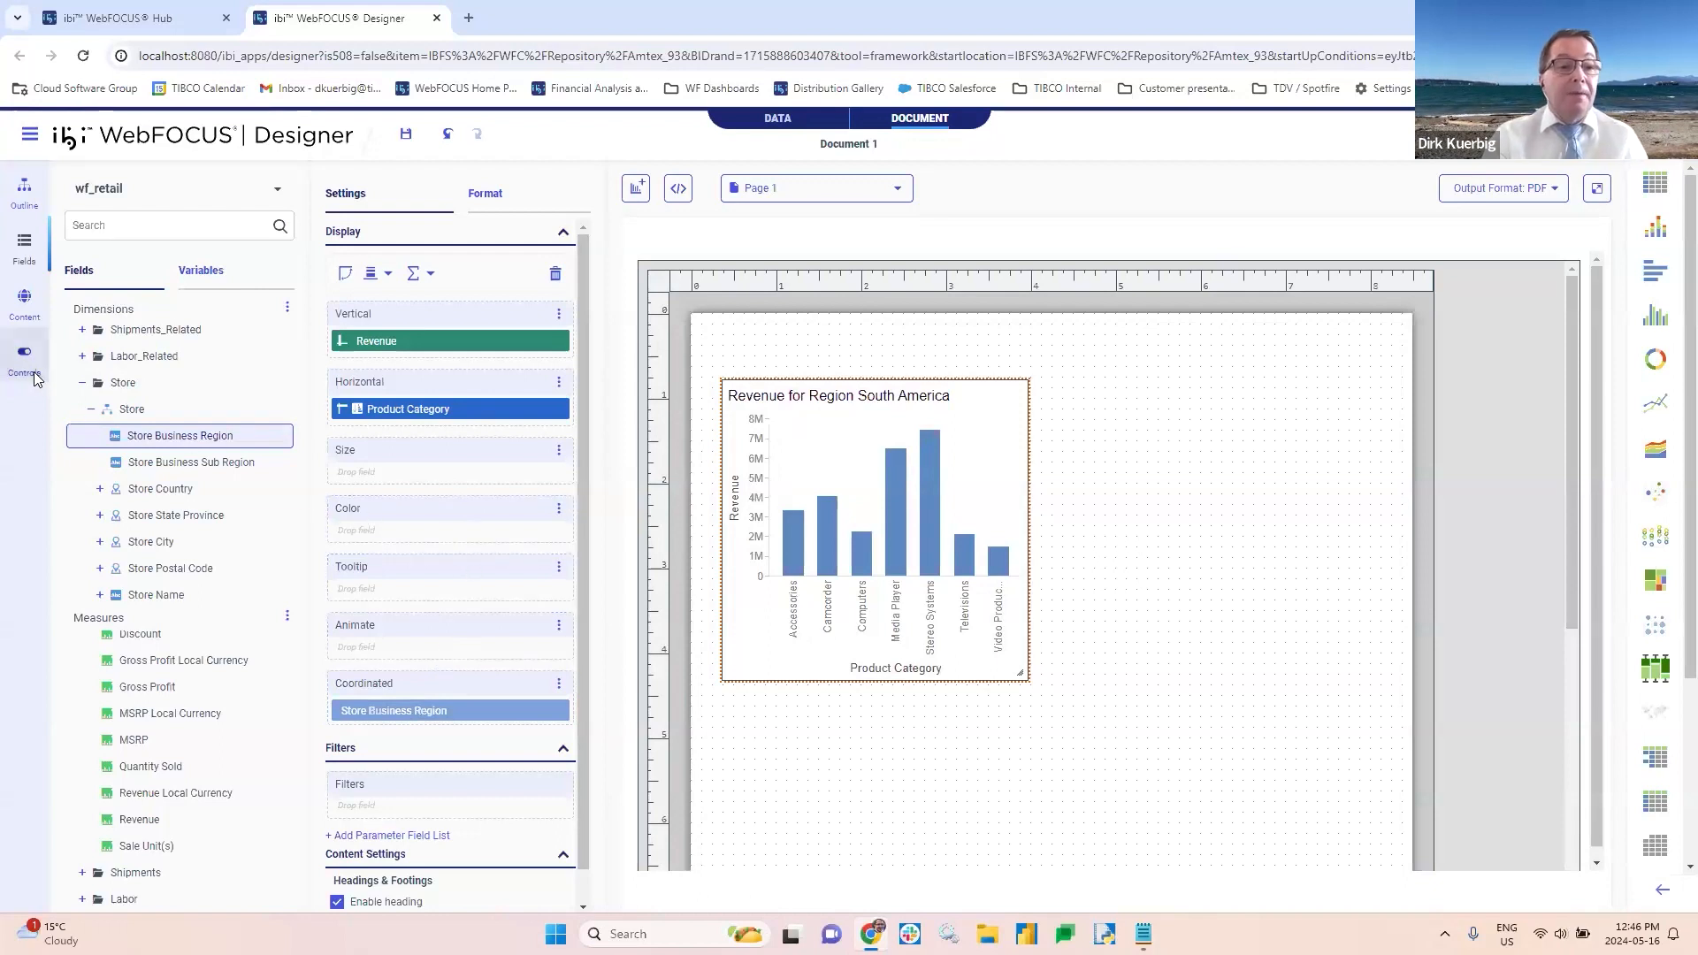
Step: Place the webfocus_logo image in the page's upper-right corner and shift the revenue chart down about 0.3 inches
left_click(25, 298)
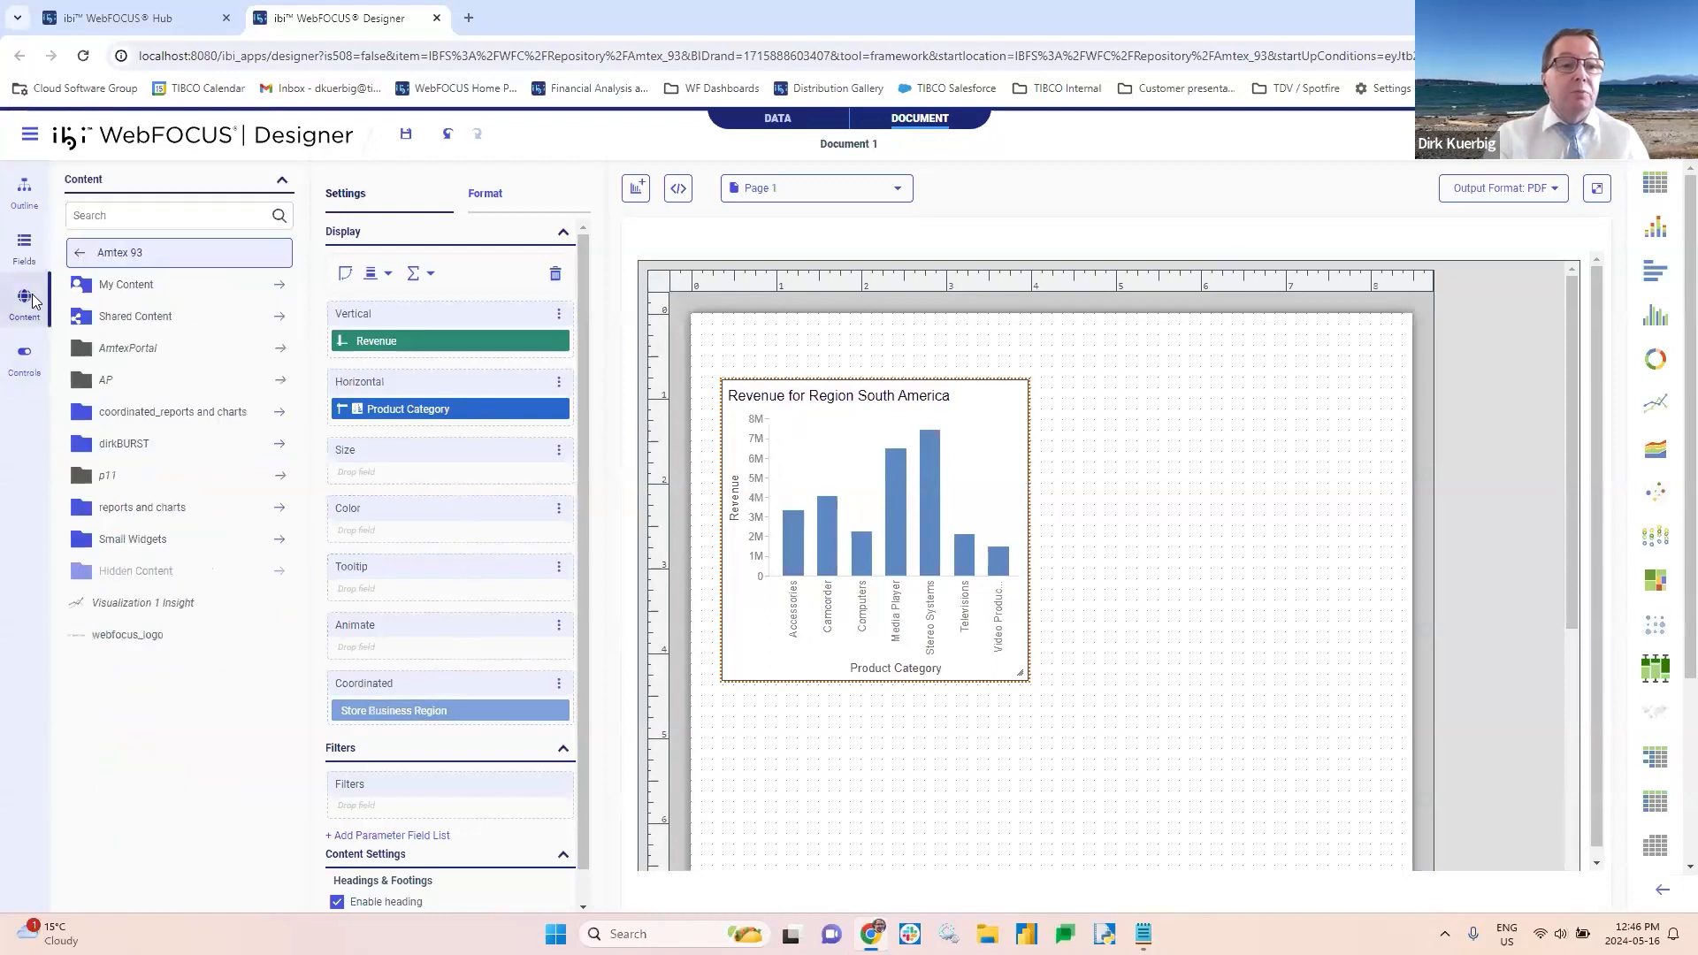
left_click_drag(122, 648, 1109, 363)
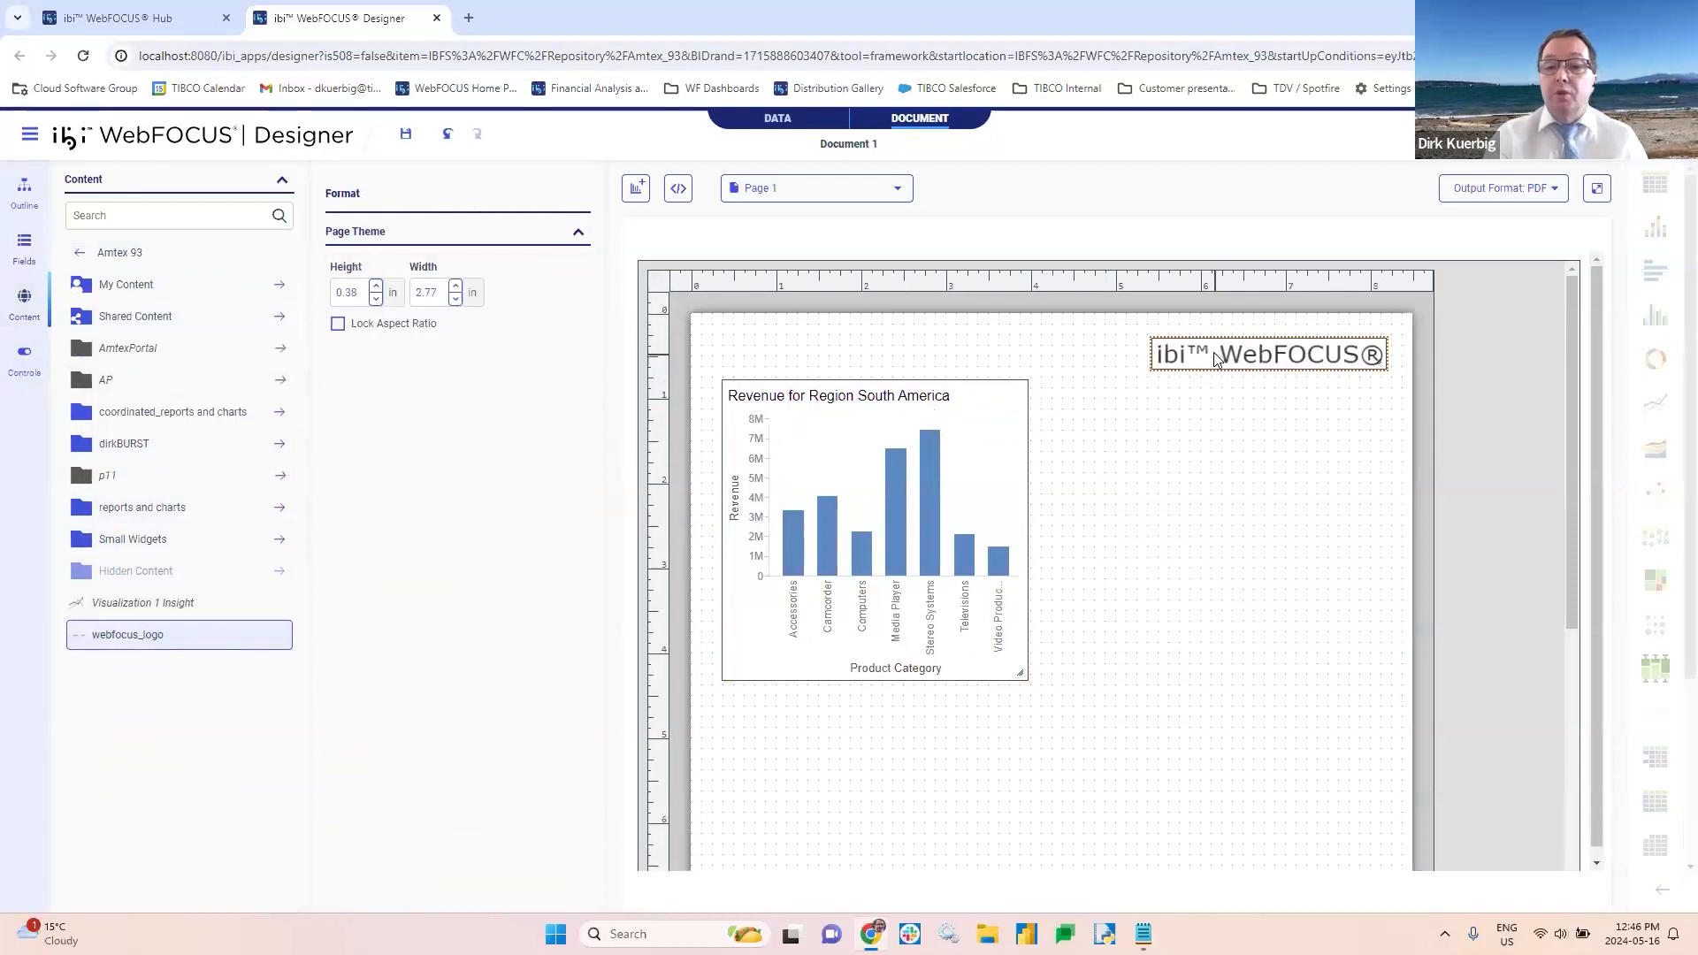
left_click_drag(933, 428, 928, 433)
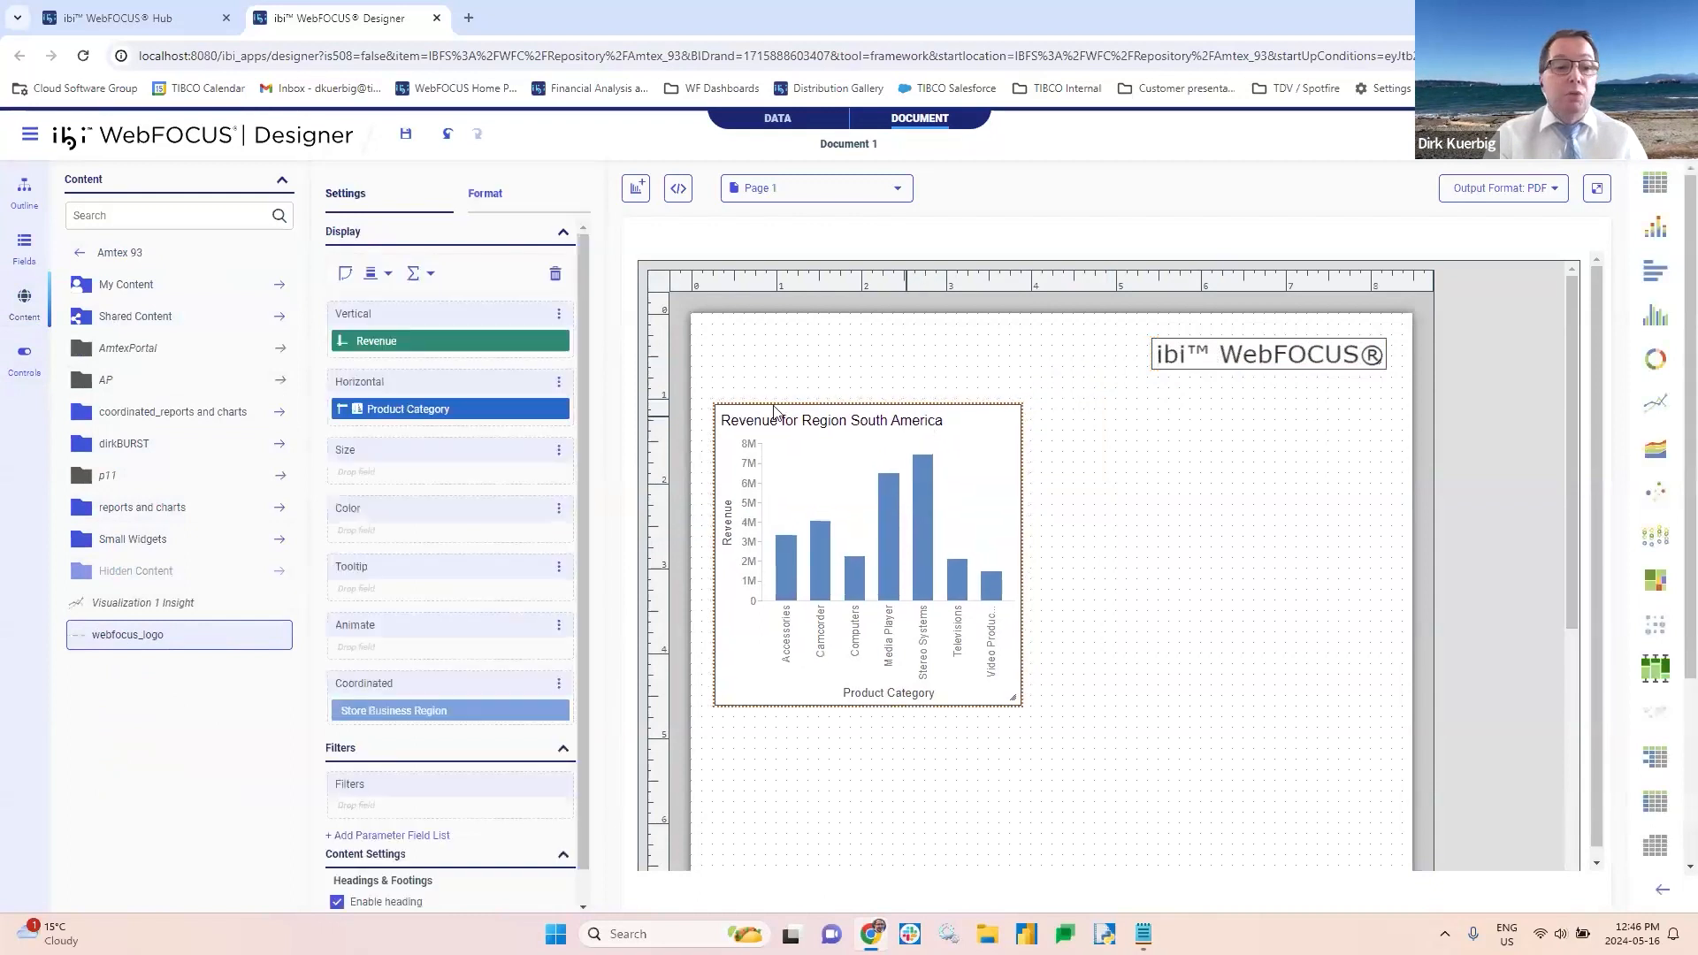
Step: Add a text box reading "Amtex Report" above the revenue chart and nudge the chart slightly up and left beneath it
left_click(23, 358)
left_click_drag(94, 243, 757, 336)
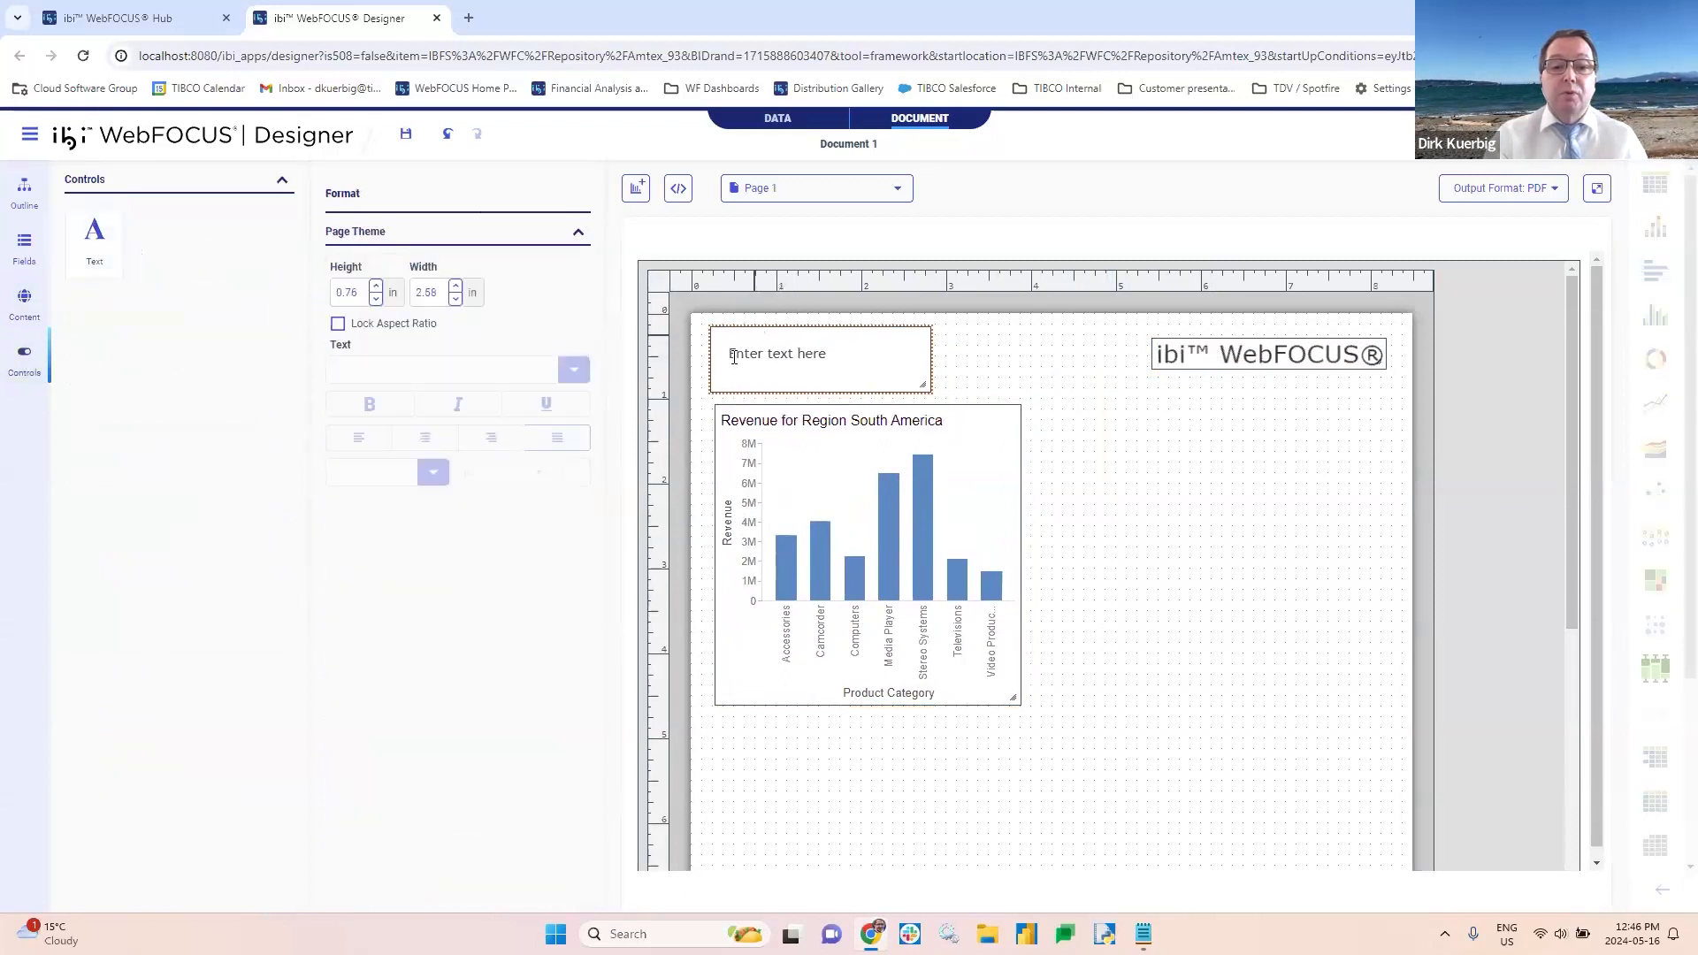
double_click(733, 356)
key("ctrl+a")
type("Amtex Report")
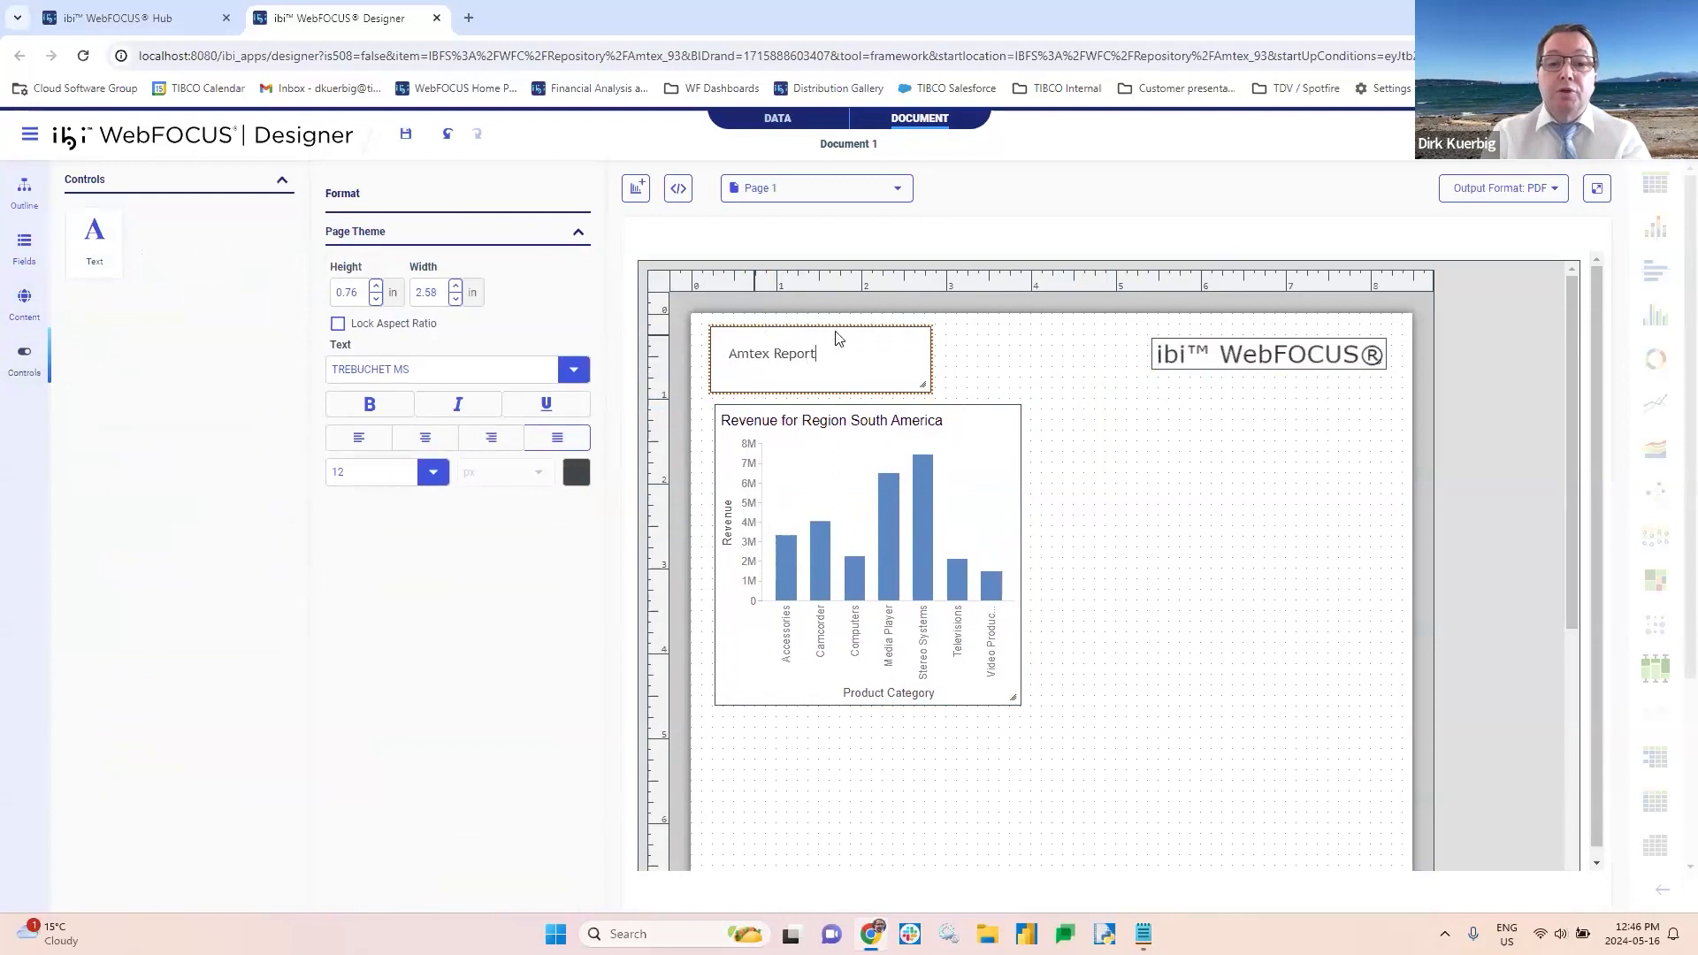
left_click(1167, 492)
left_click_drag(952, 535, 944, 530)
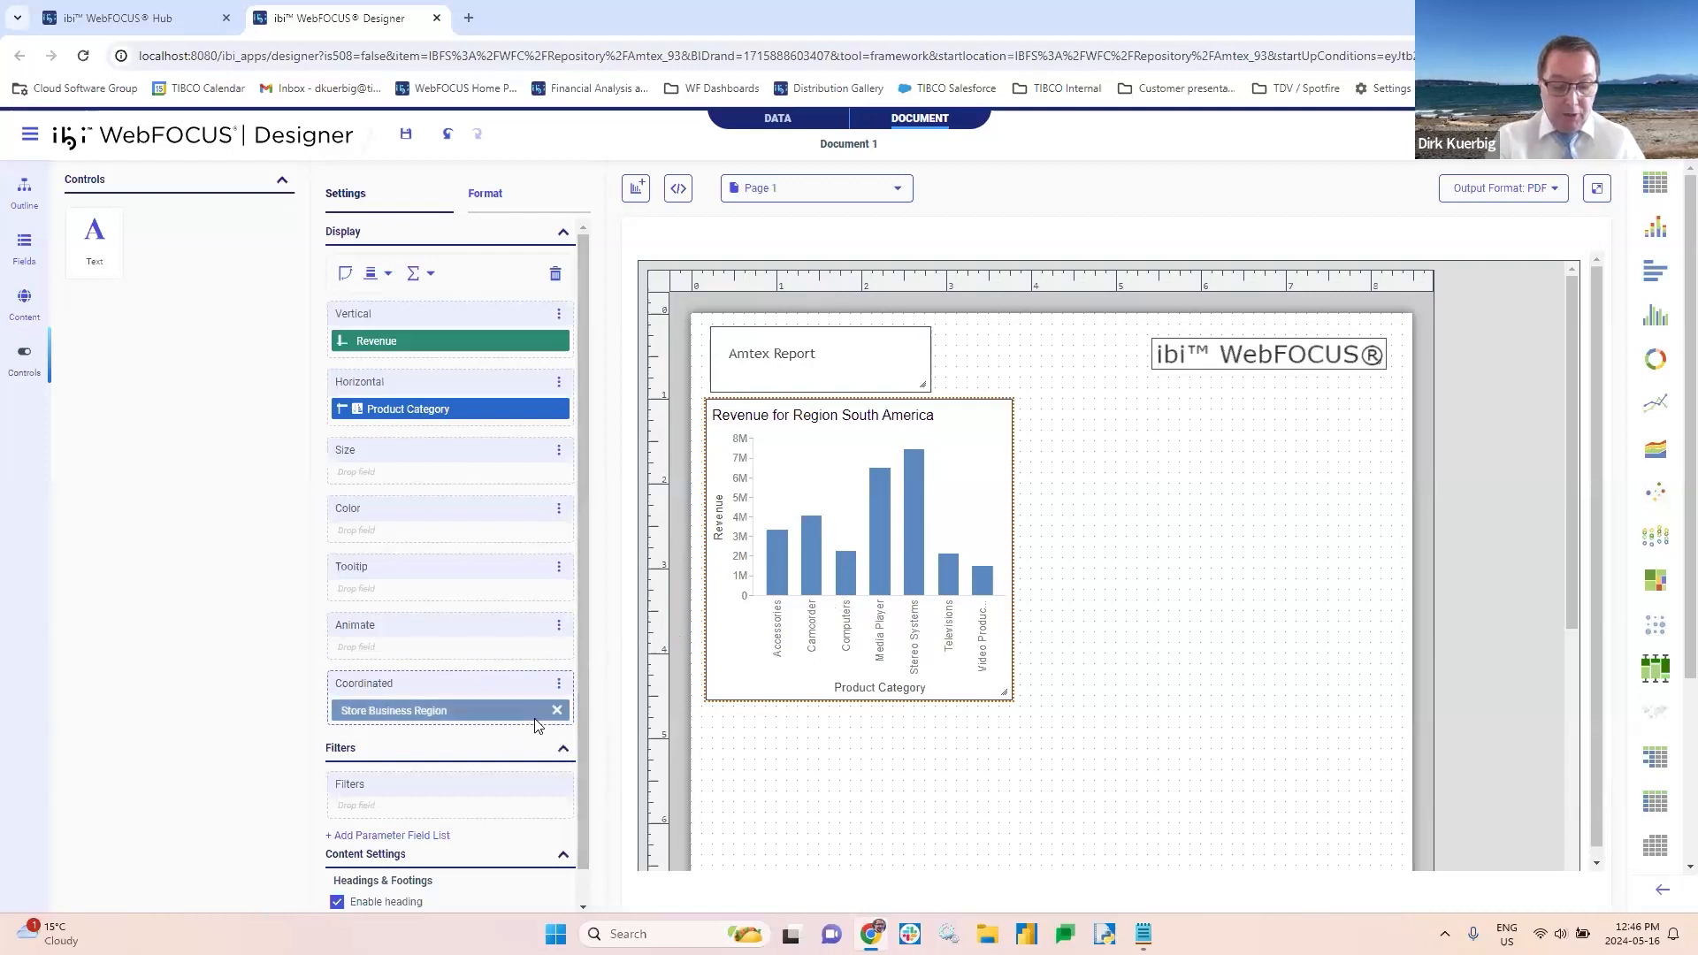
Step: Insert the existing Top Ten Products chart from the coordinated_reports and charts folder beside the revenue chart
left_click(25, 301)
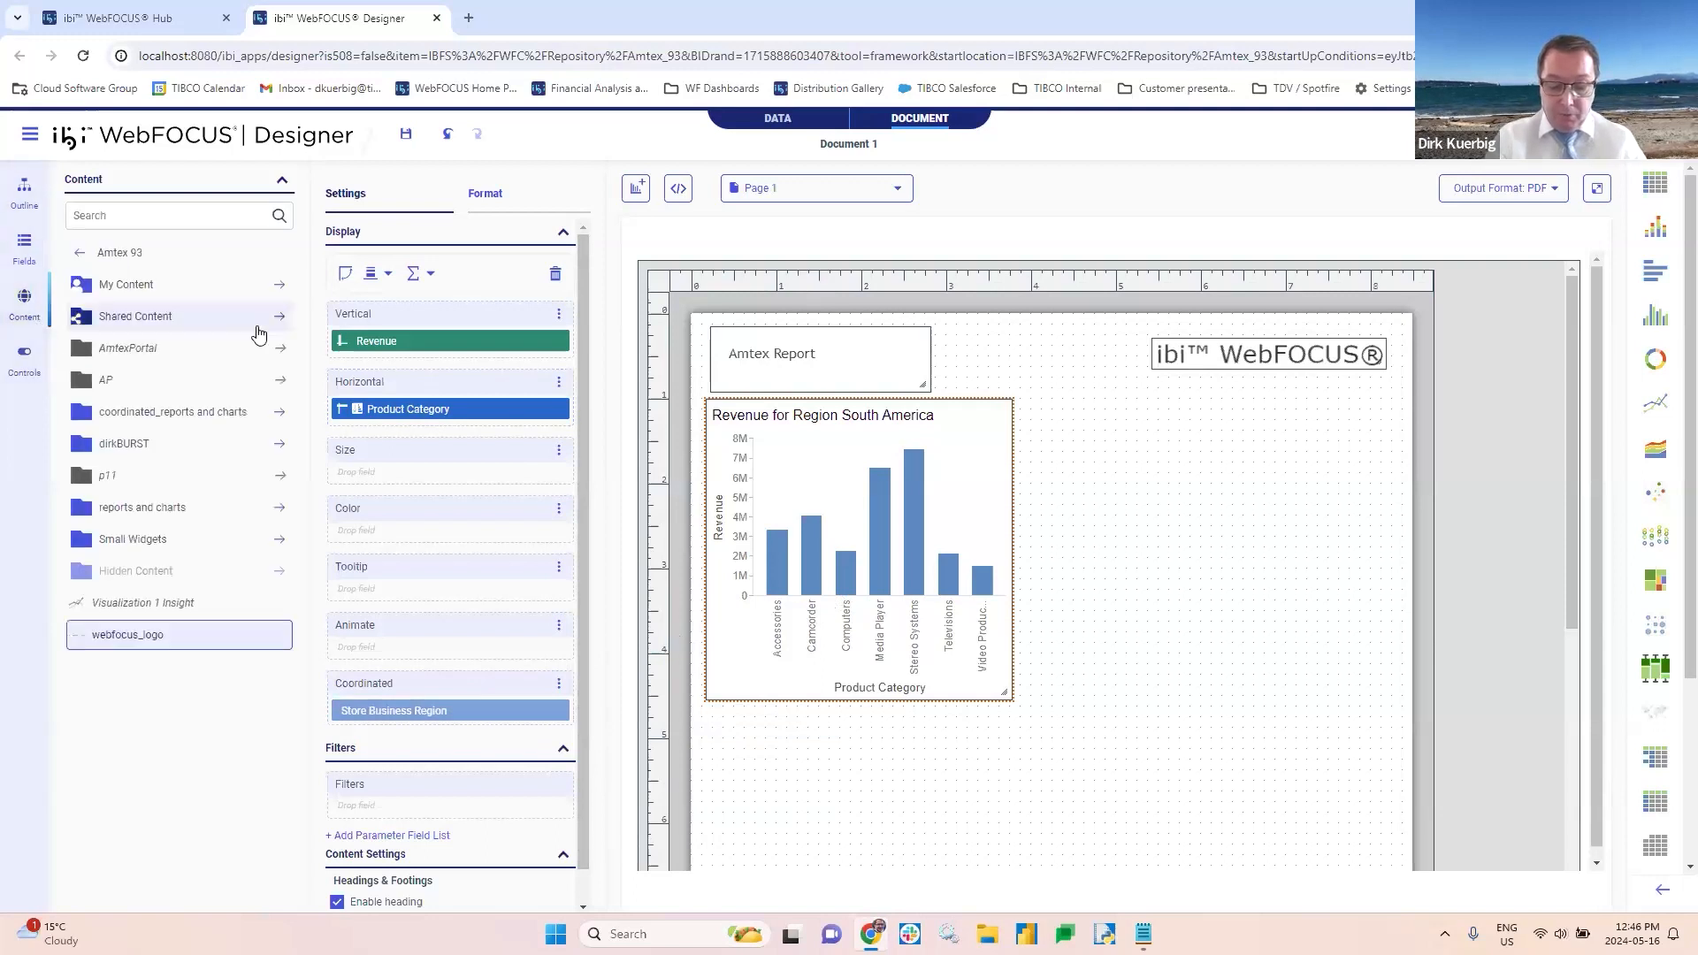
left_click(168, 413)
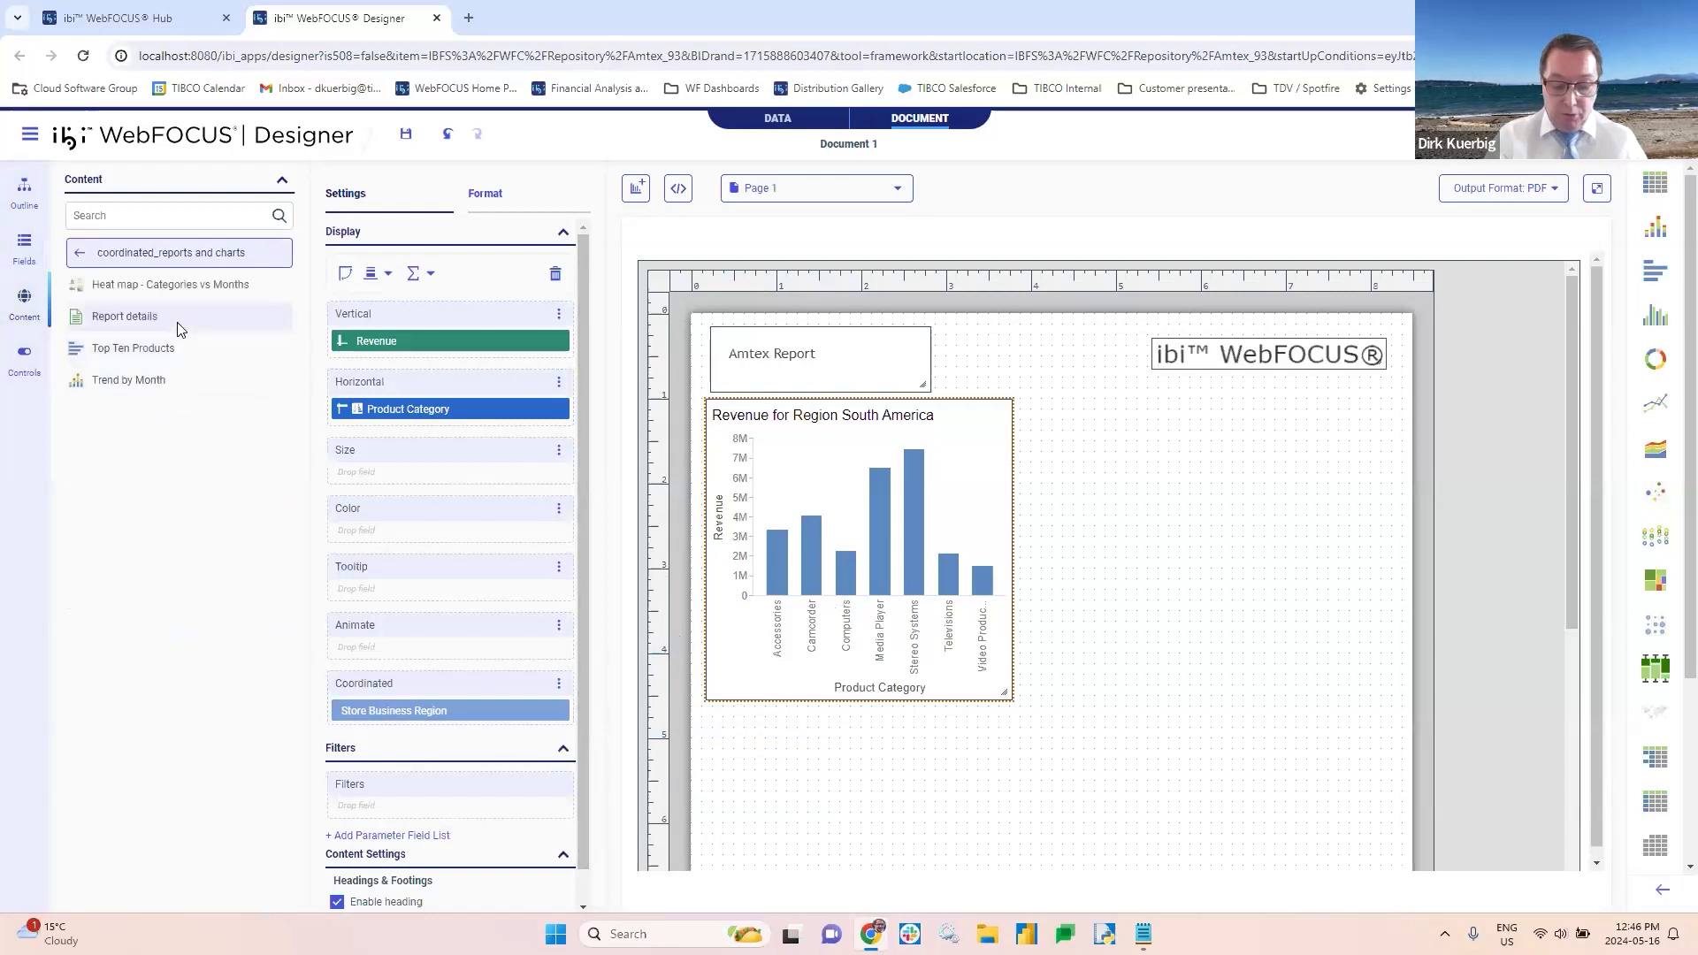
left_click_drag(106, 351, 1093, 432)
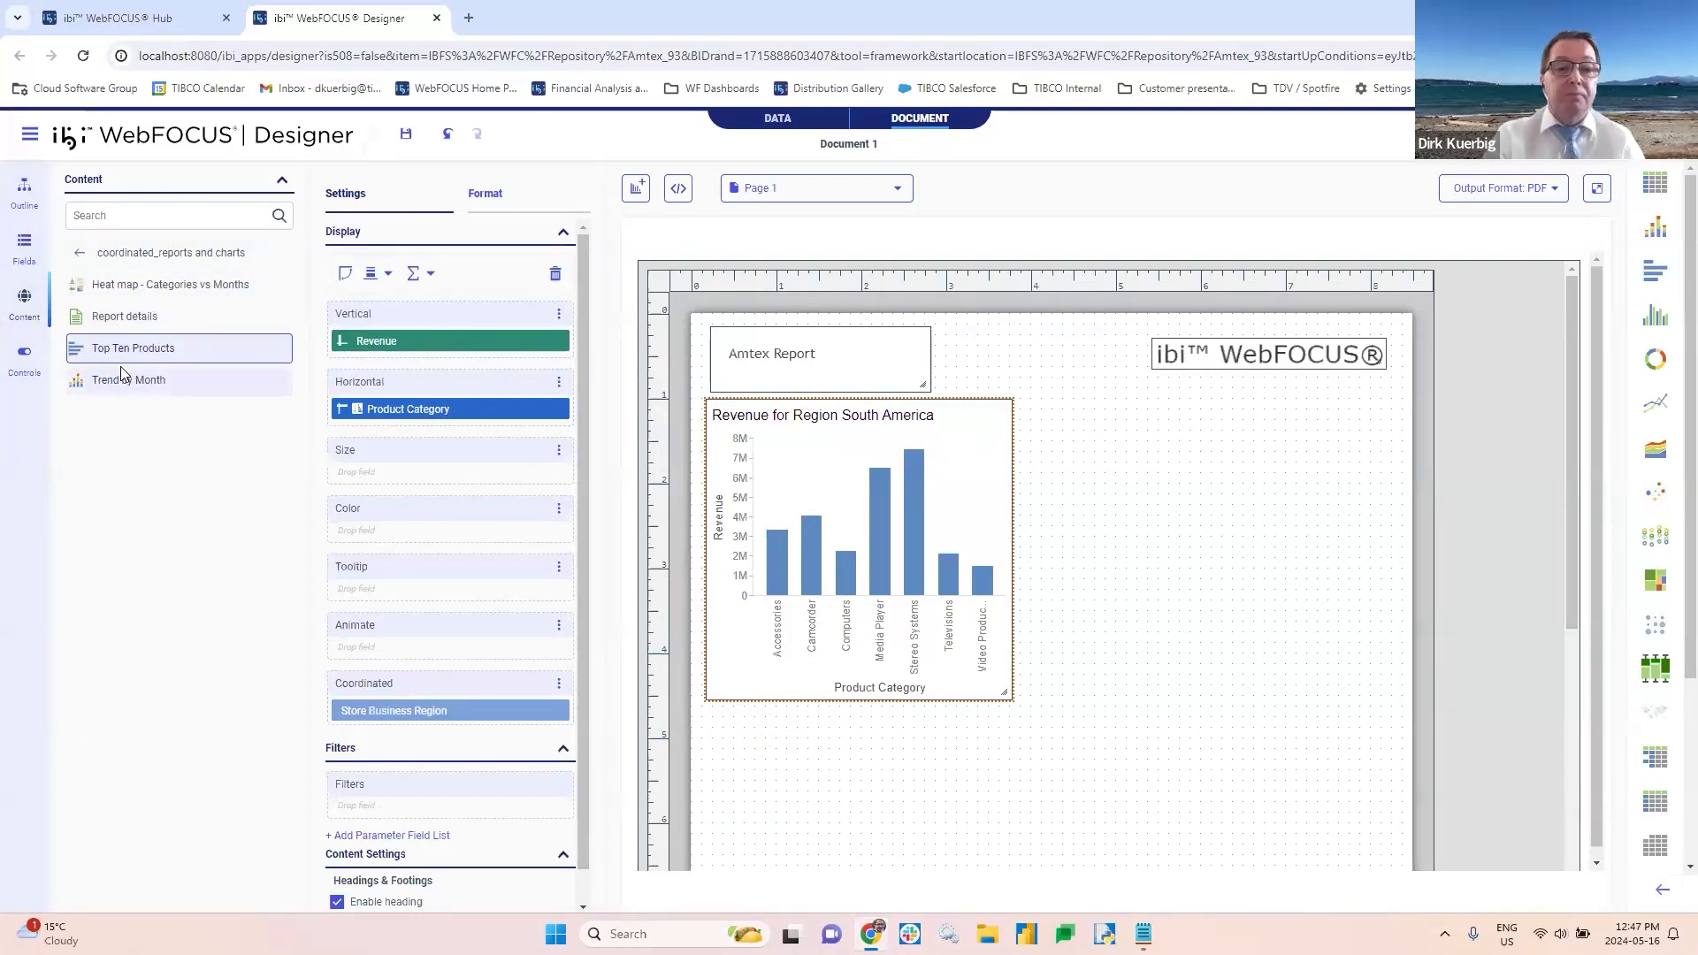
left_click_drag(130, 336, 1090, 486)
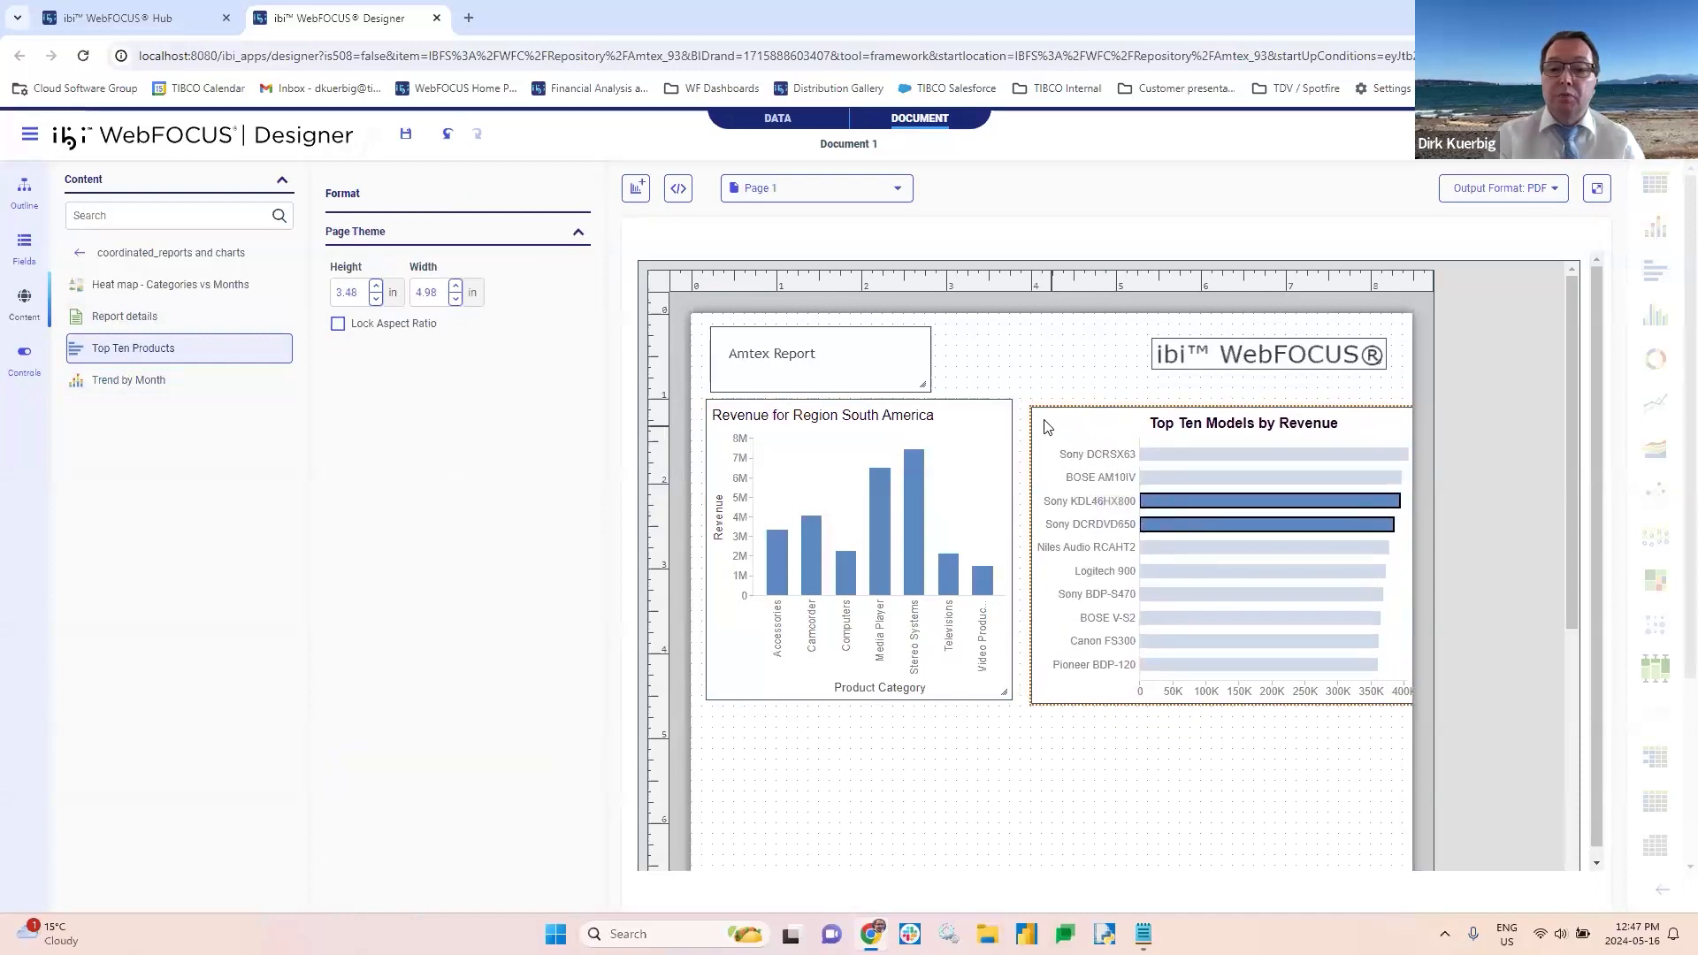
Step: Resize the Top Ten chart to about 3.94 by 3.11 inches inside the page and shorten the revenue chart to about 3 inches
left_click_drag(1248, 527, 1161, 511)
left_click_drag(1362, 691, 1279, 656)
left_click_drag(1010, 493, 1131, 501)
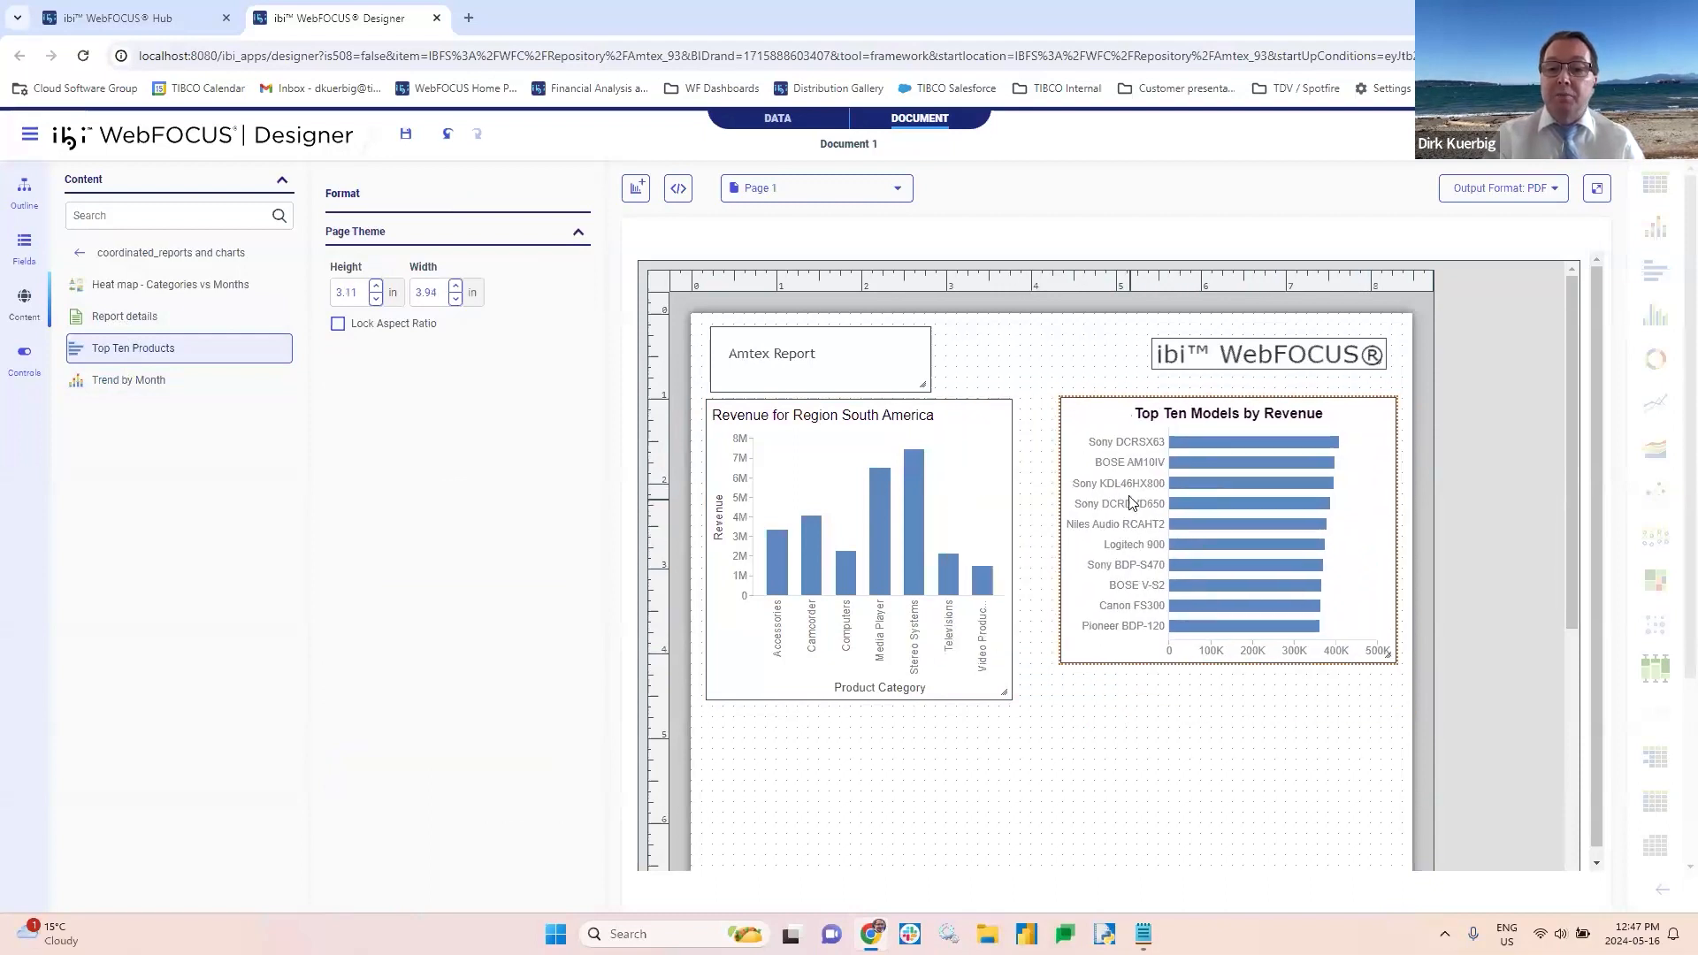
left_click(898, 619)
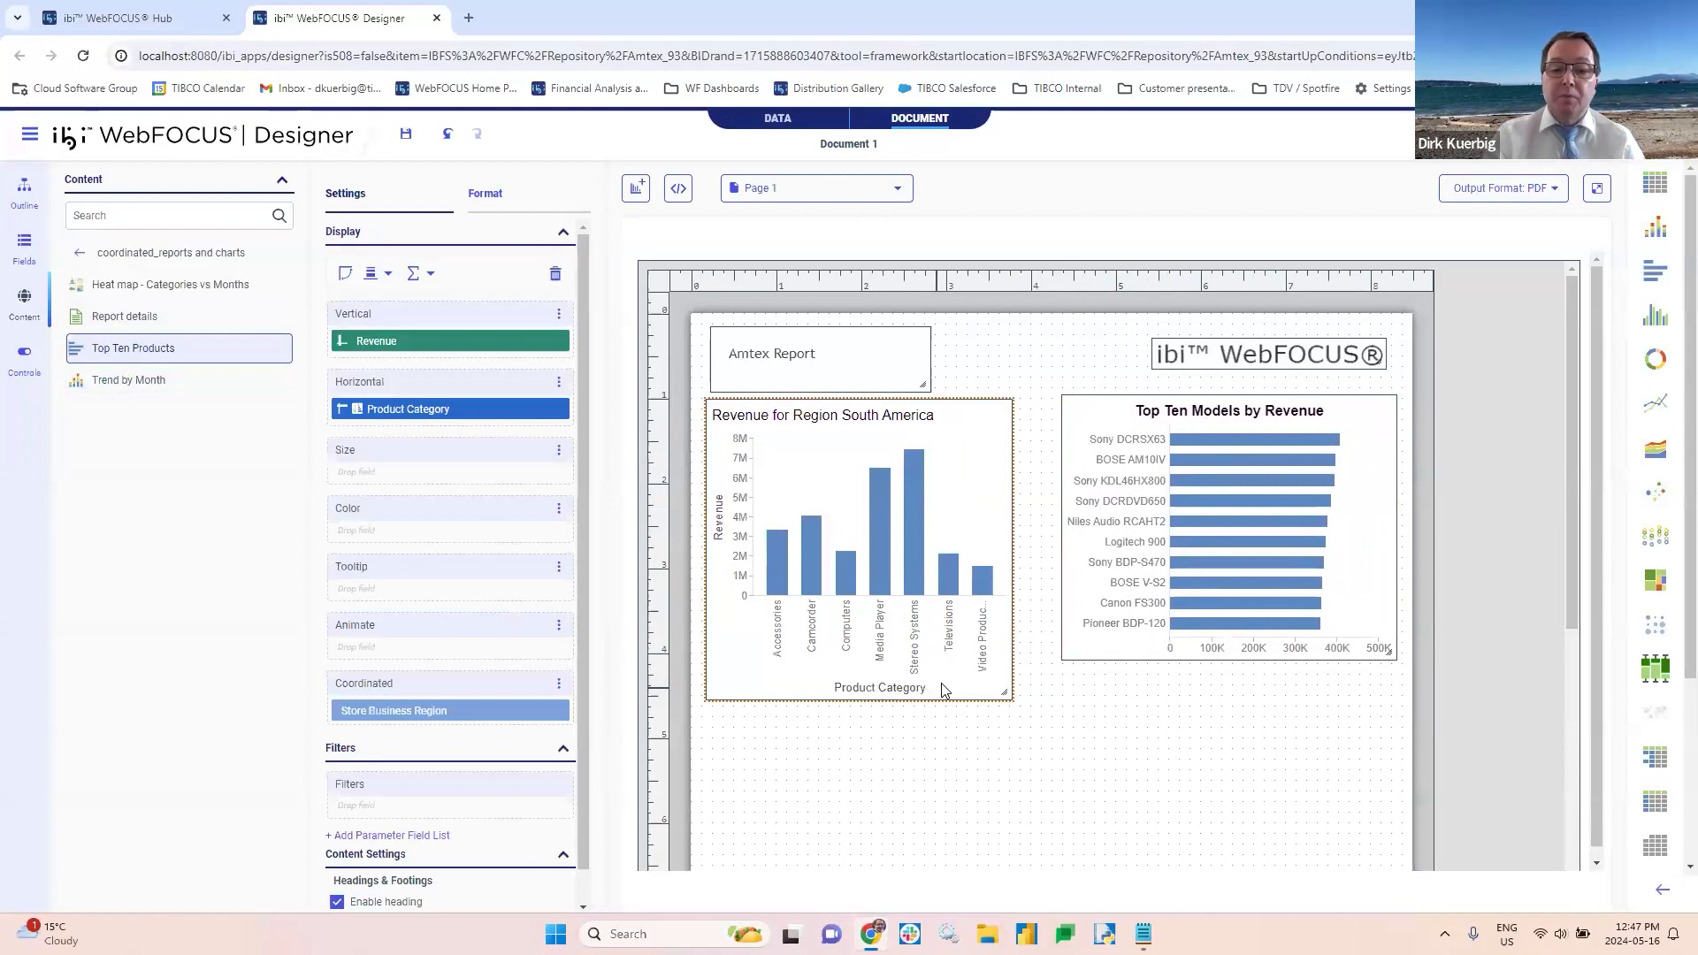
left_click_drag(1004, 692, 1013, 651)
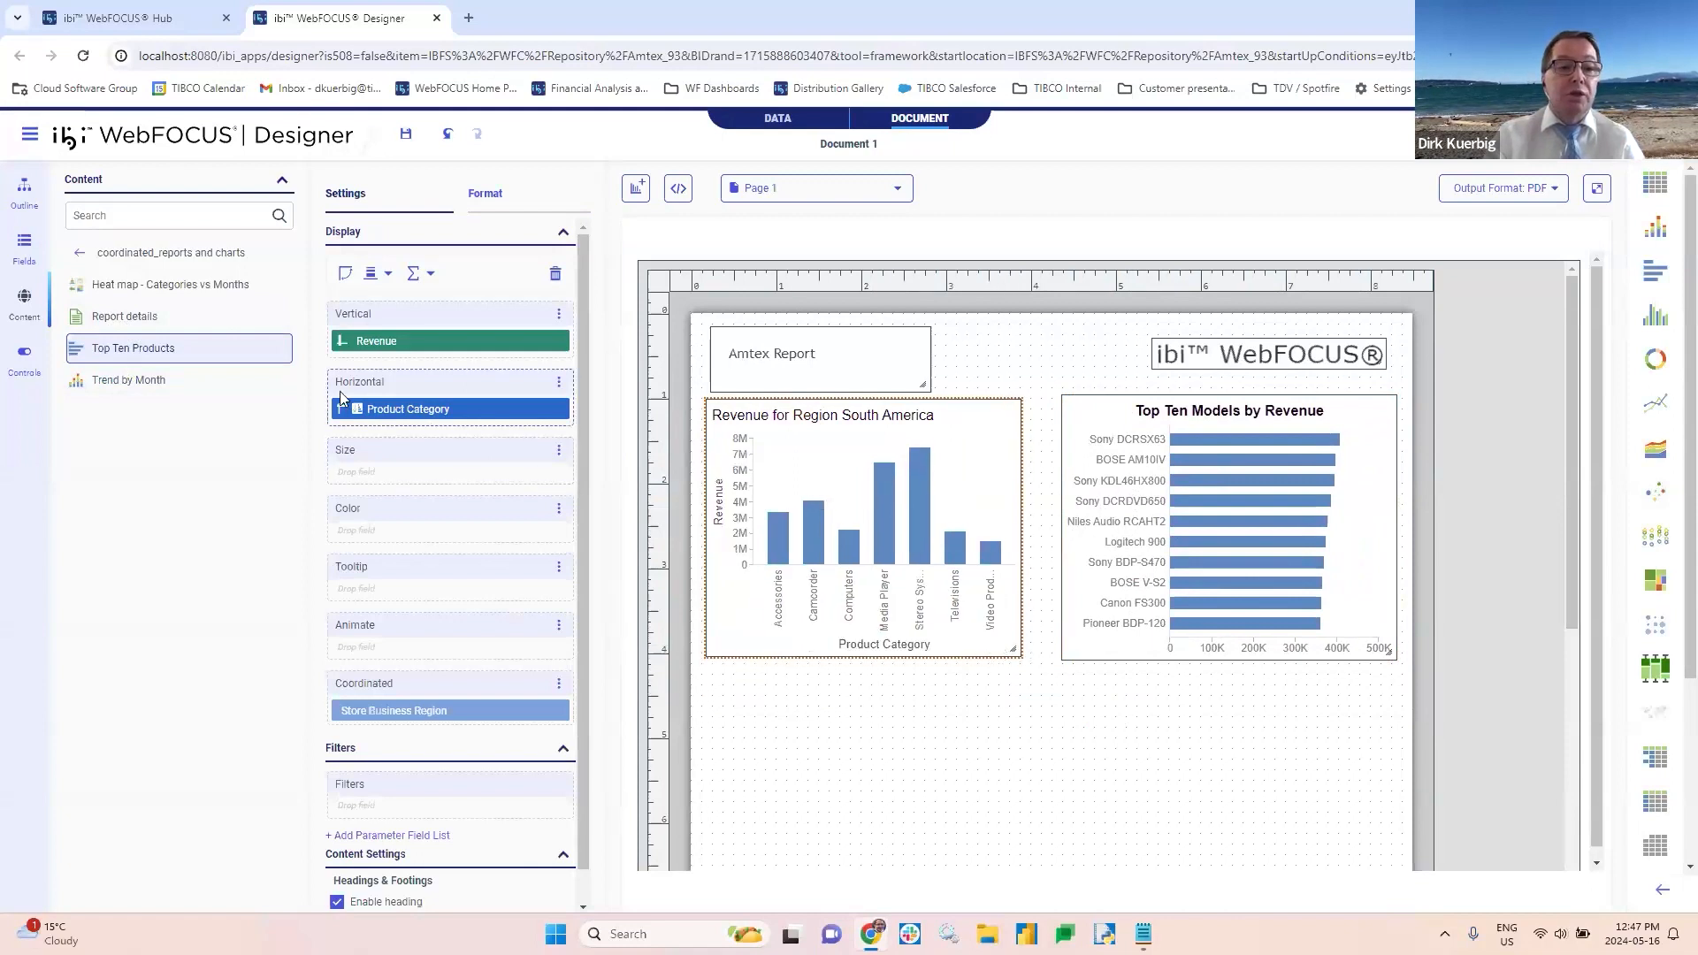
Step: Insert the Heat map - Categories vs Months chart below the two charts and enlarge it to about 7.73 by 5.35 inches
left_click_drag(105, 292, 721, 716)
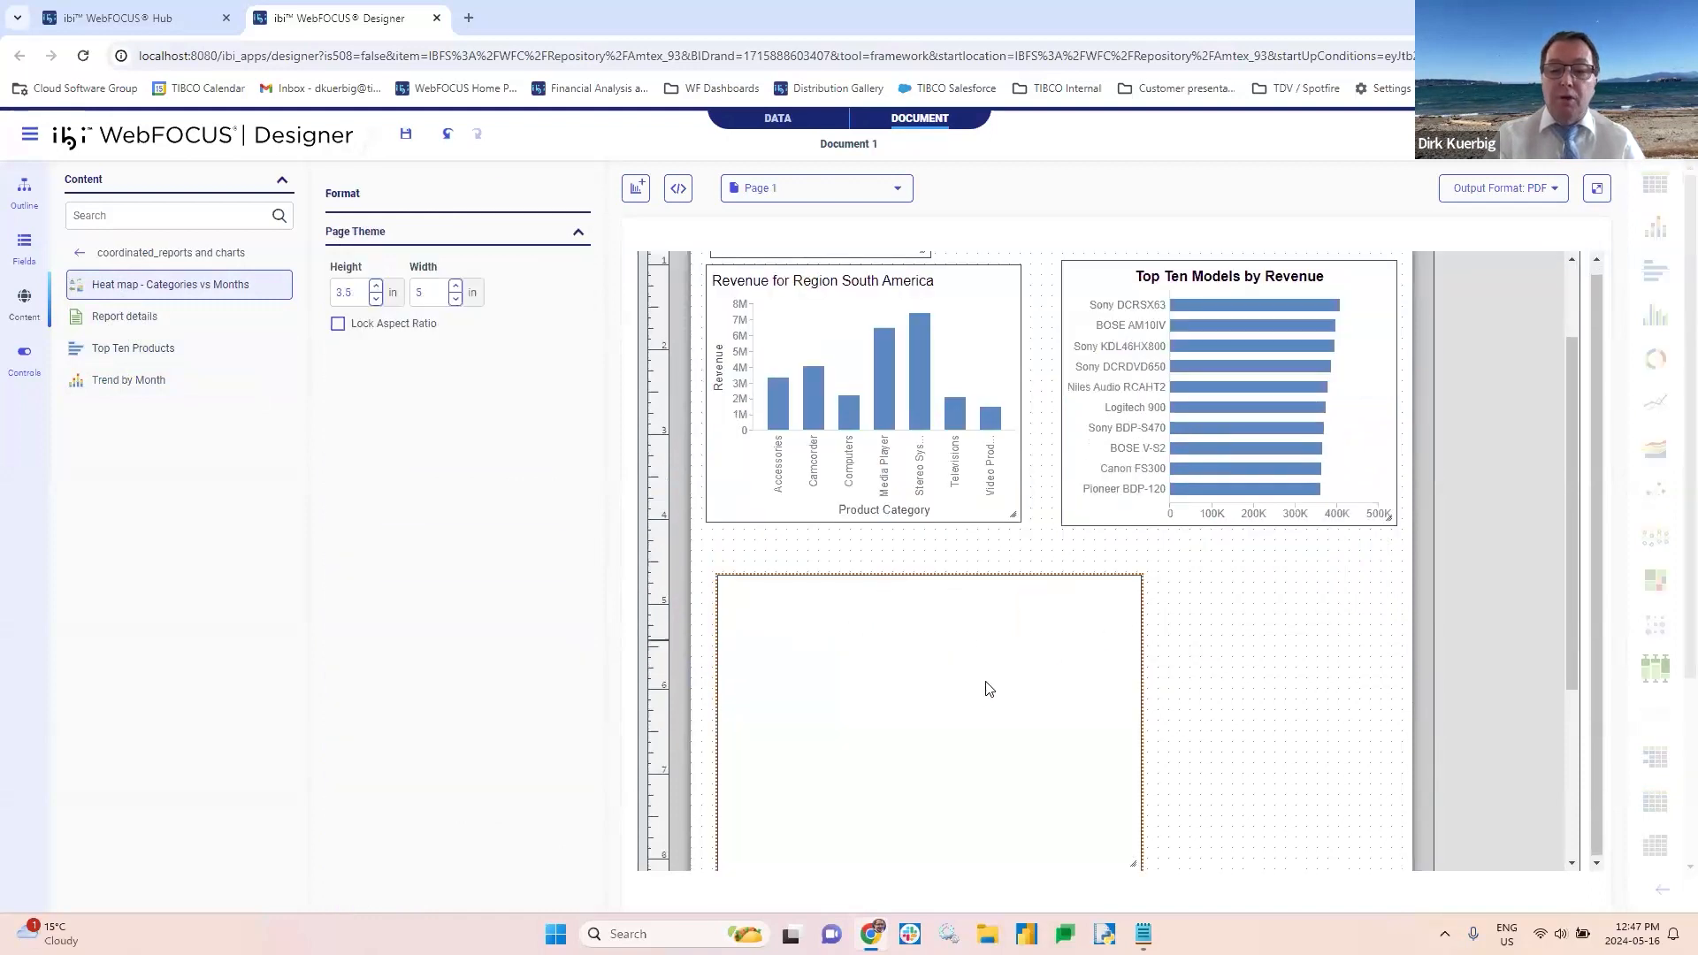
left_click_drag(966, 691, 957, 648)
scroll(1186, 675, "down", 3)
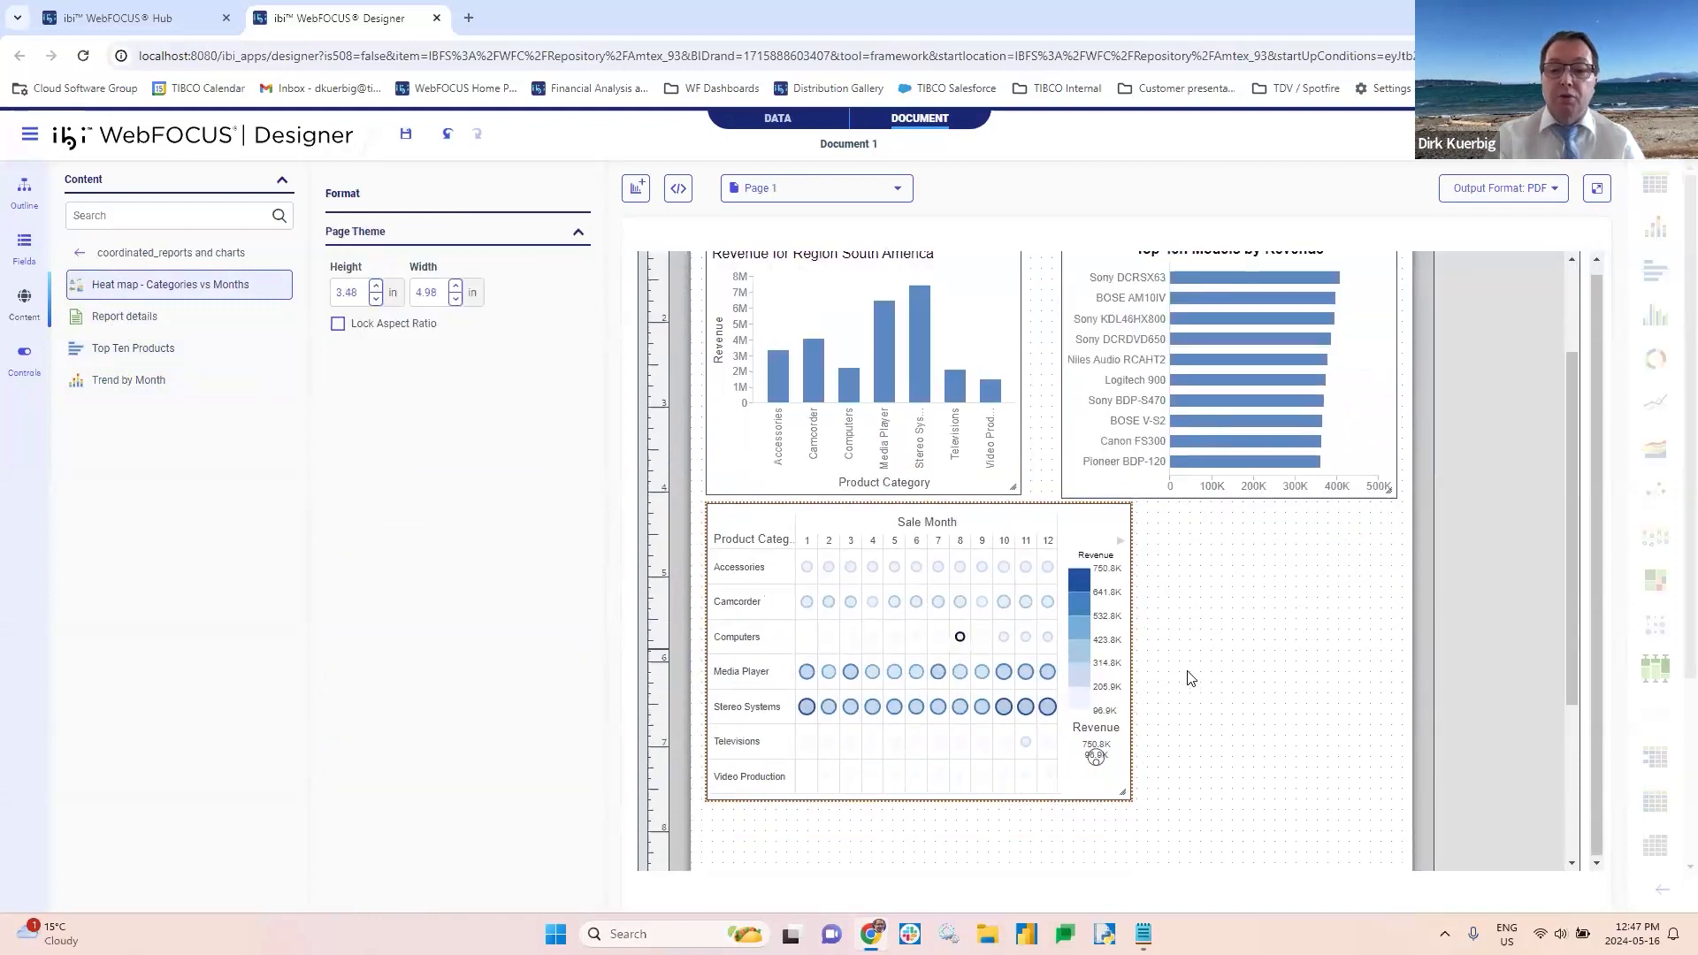
left_click_drag(1205, 611, 1363, 718)
scroll(1179, 528, "up", 5)
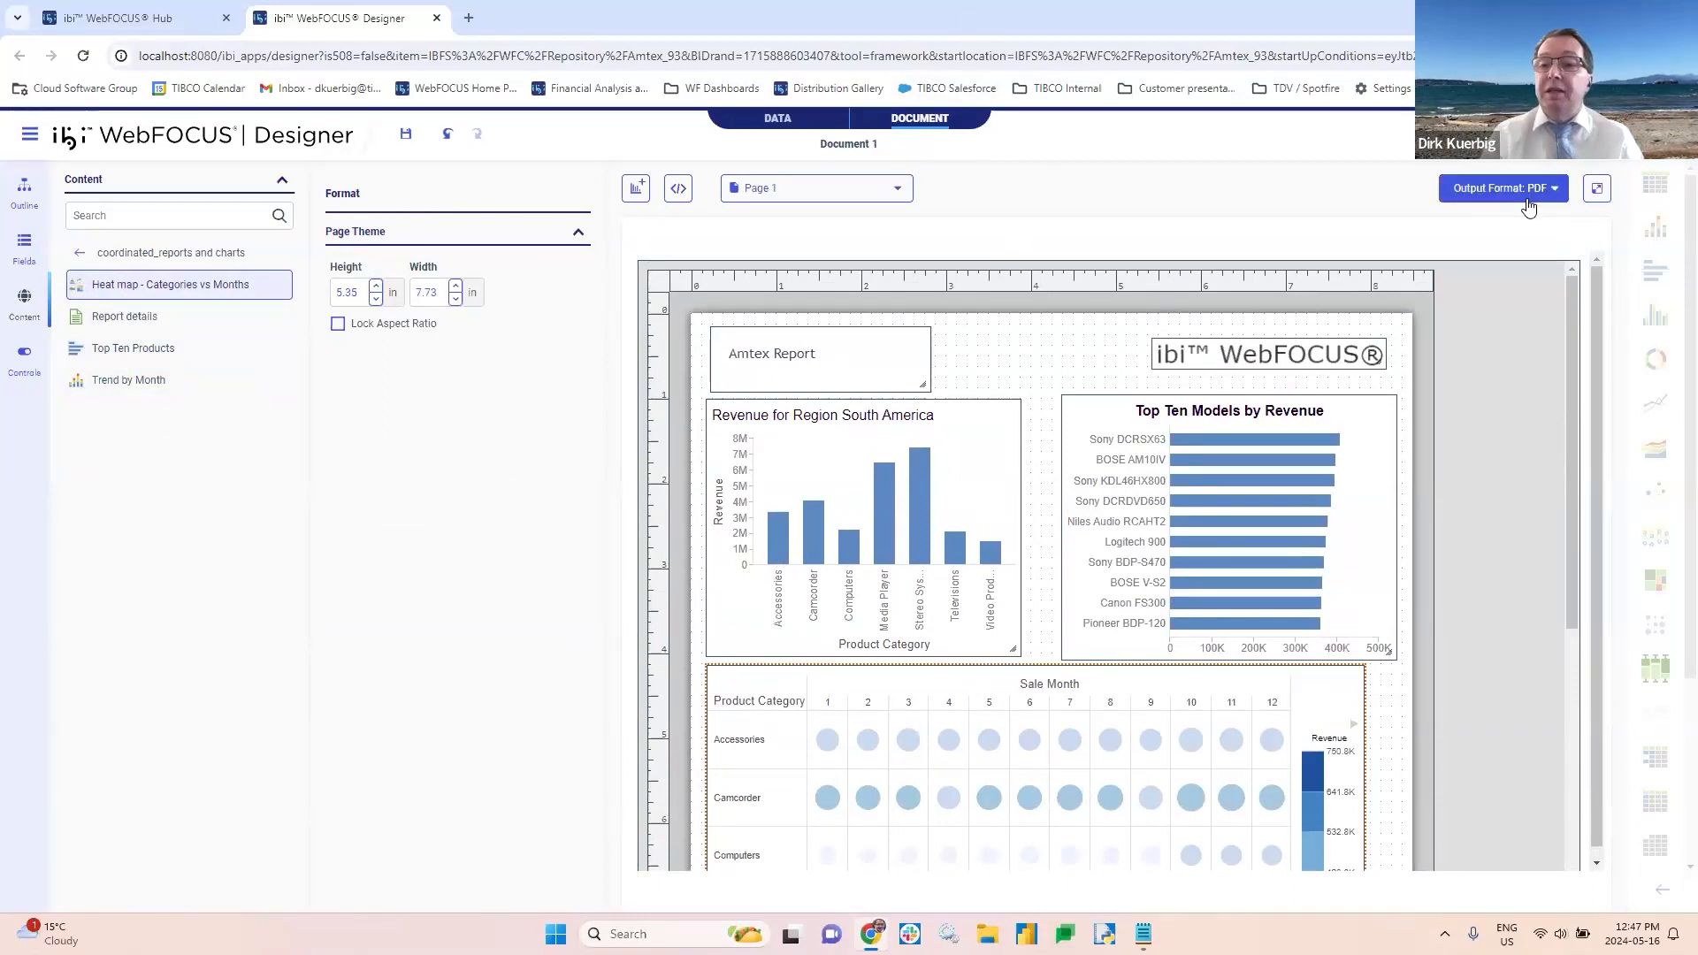
Step: Add a second page to the document and display it
left_click(899, 193)
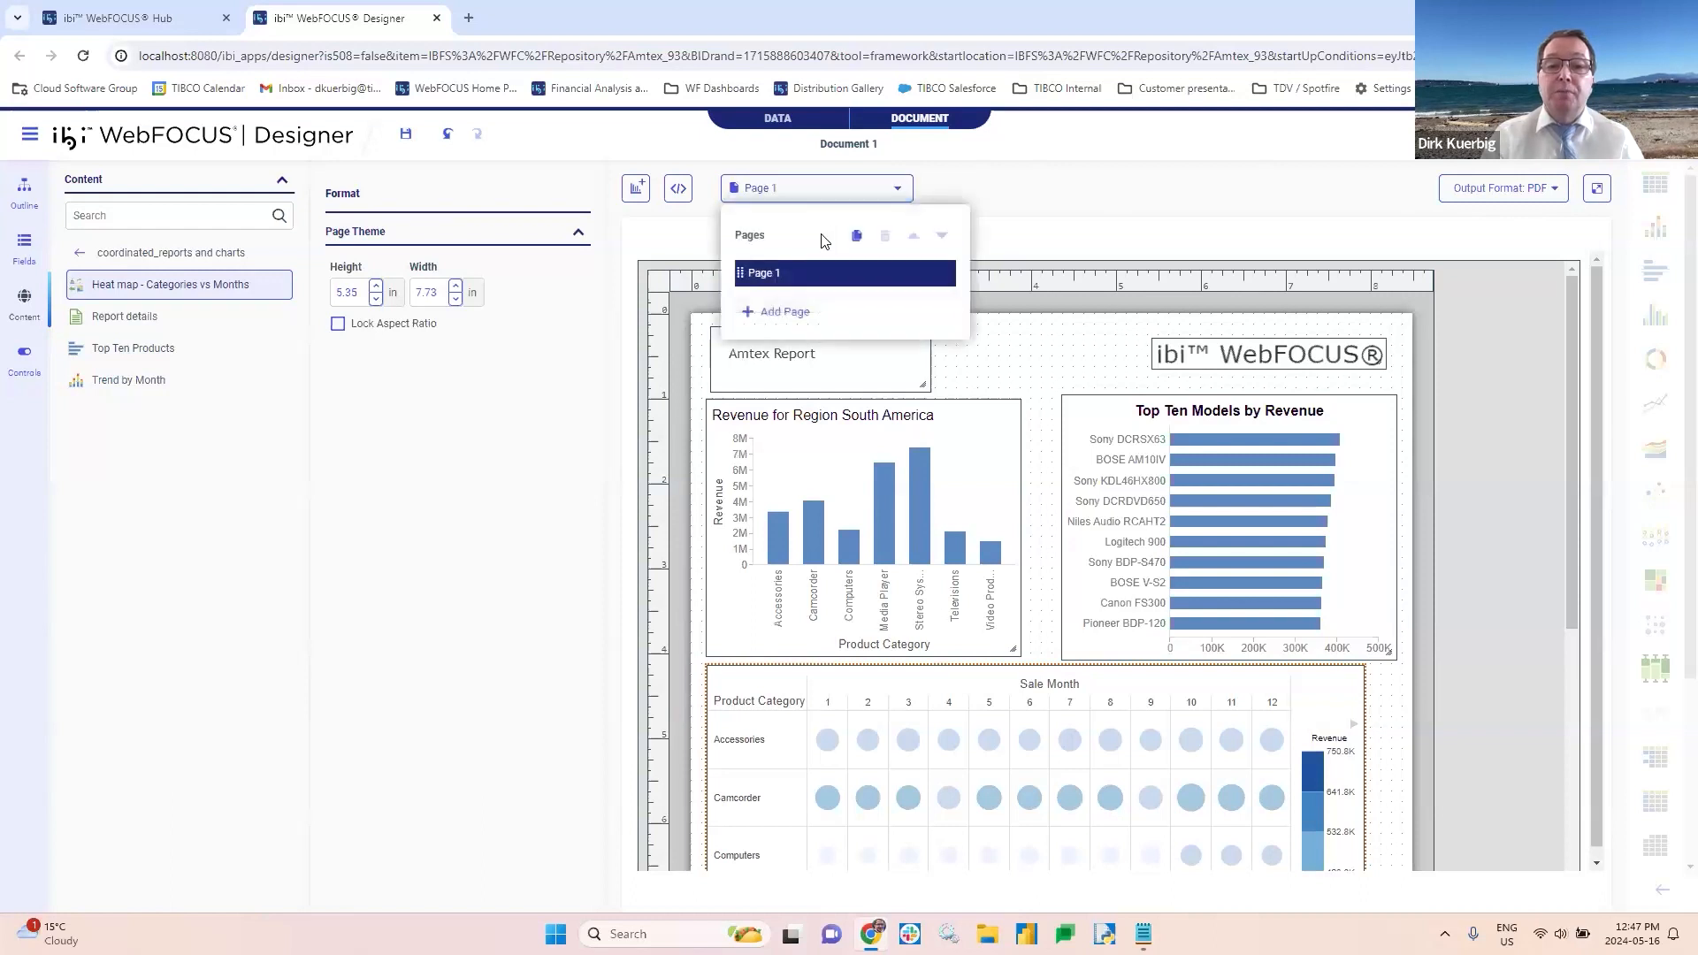
left_click(774, 311)
left_click(765, 301)
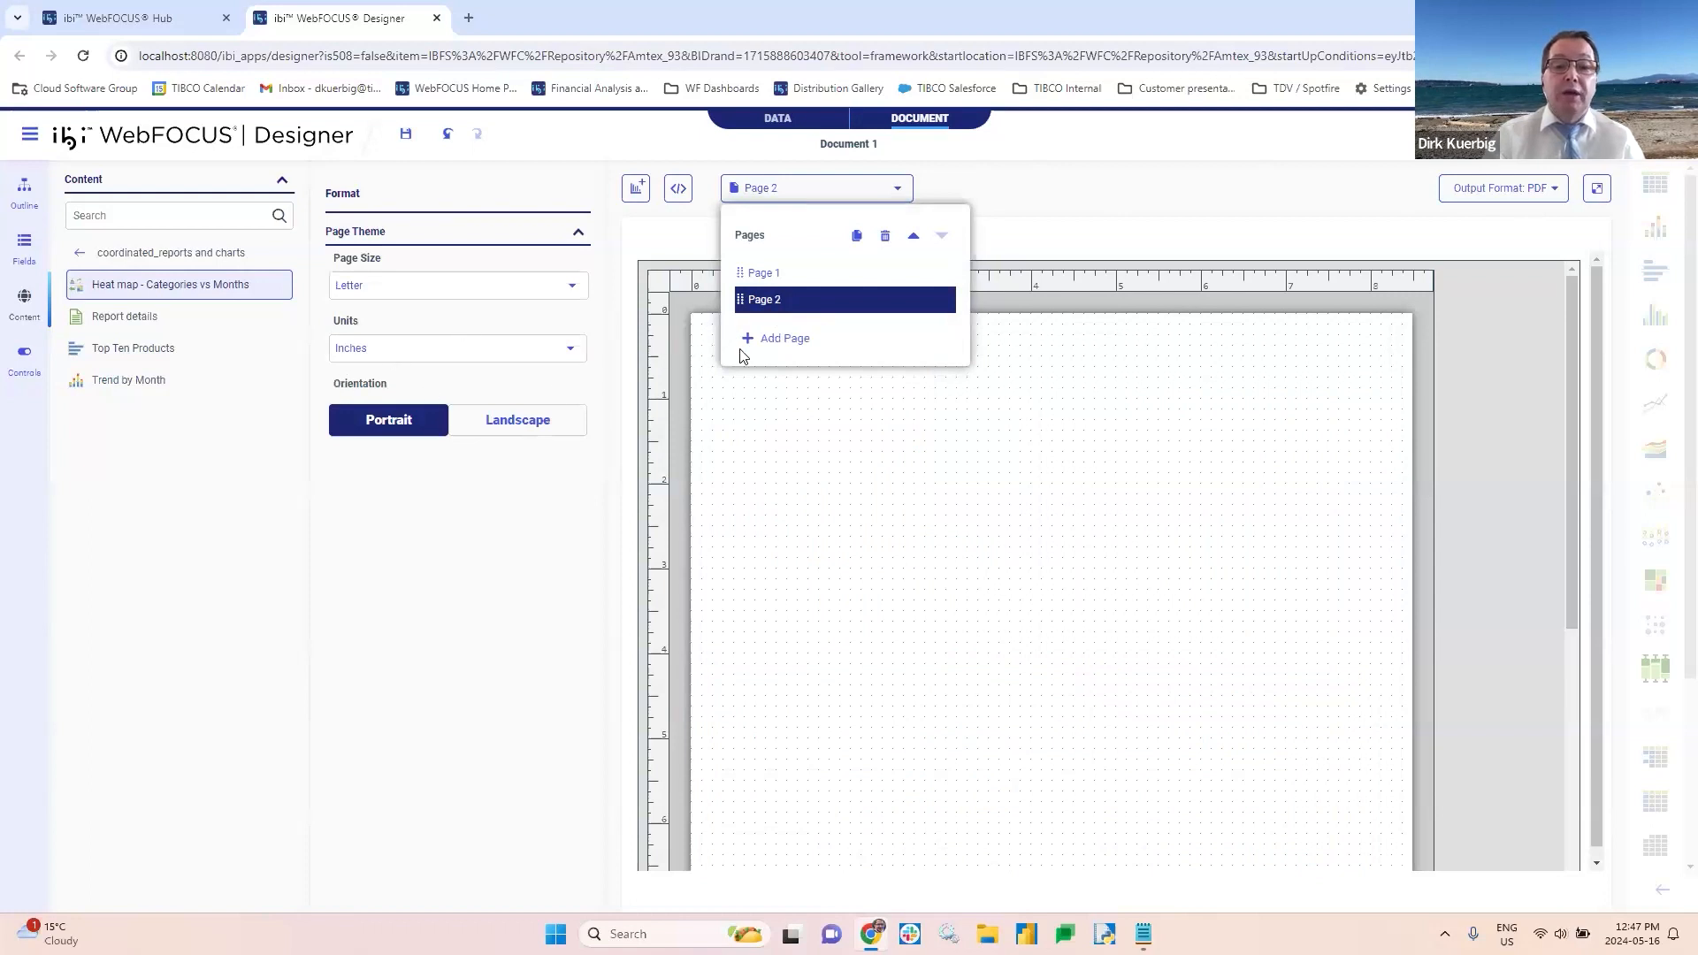
left_click(1075, 452)
Step: Place Report details near the upper-left corner of Page 2 and enlarge it to about 7.95 by 10.04 inches
left_click_drag(124, 315, 731, 375)
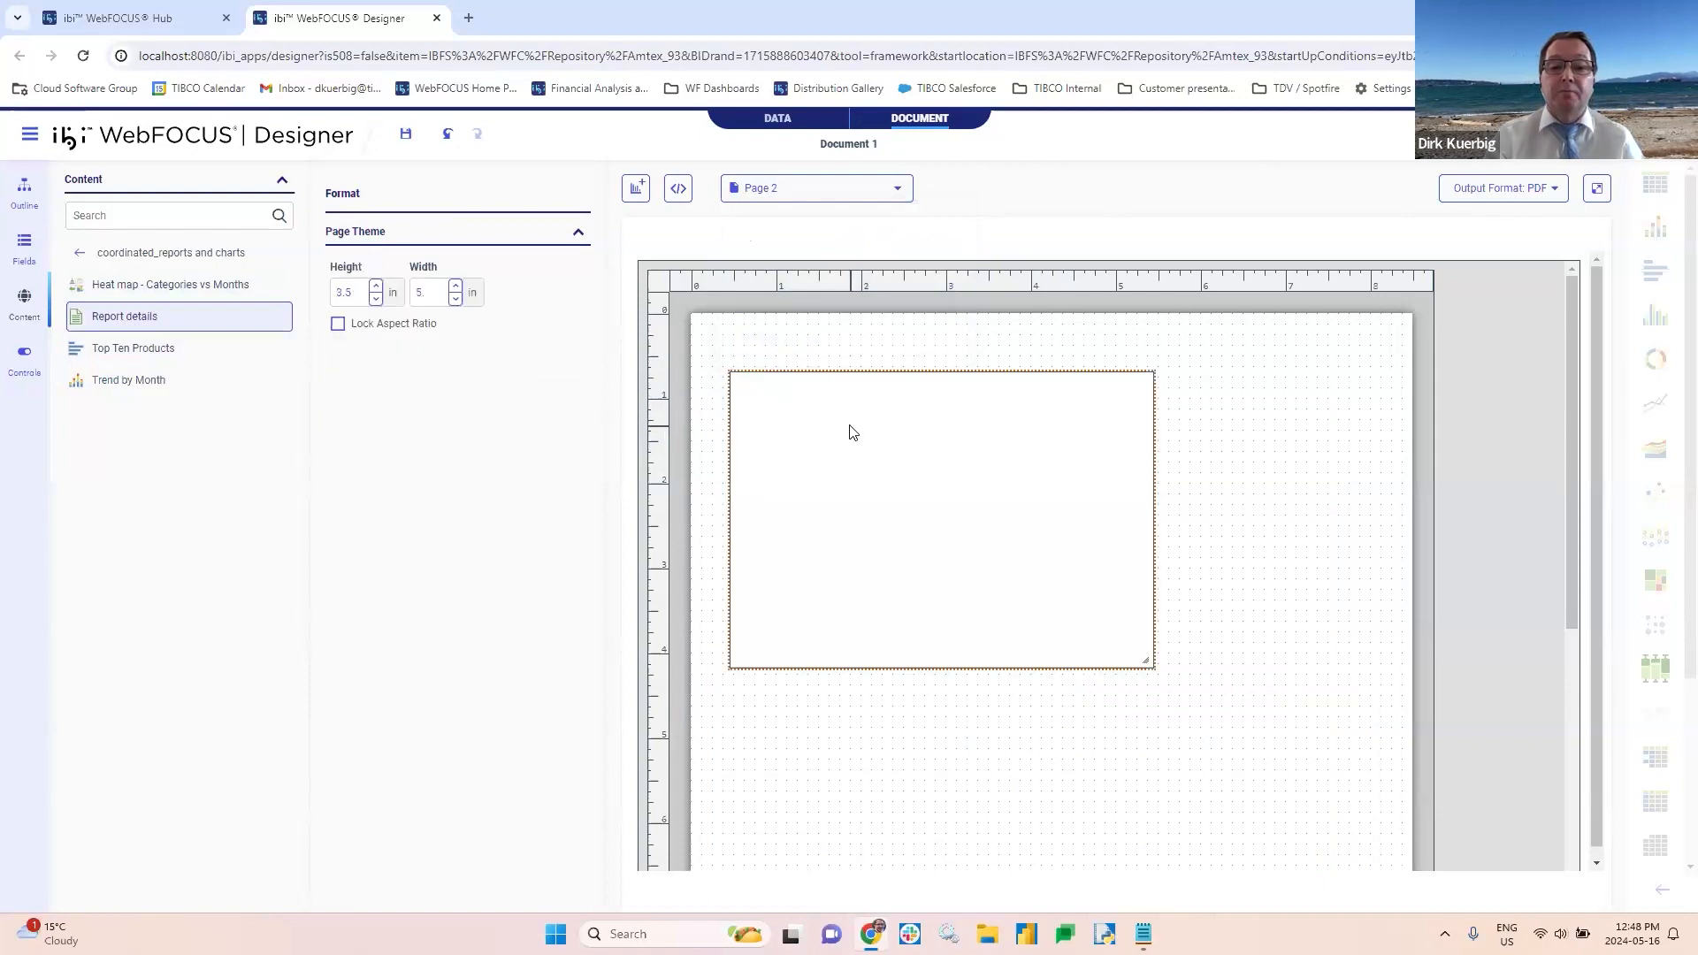
mouse_move(853, 430)
left_mouse_down()
mouse_move(826, 387)
mouse_move(837, 408)
left_mouse_up()
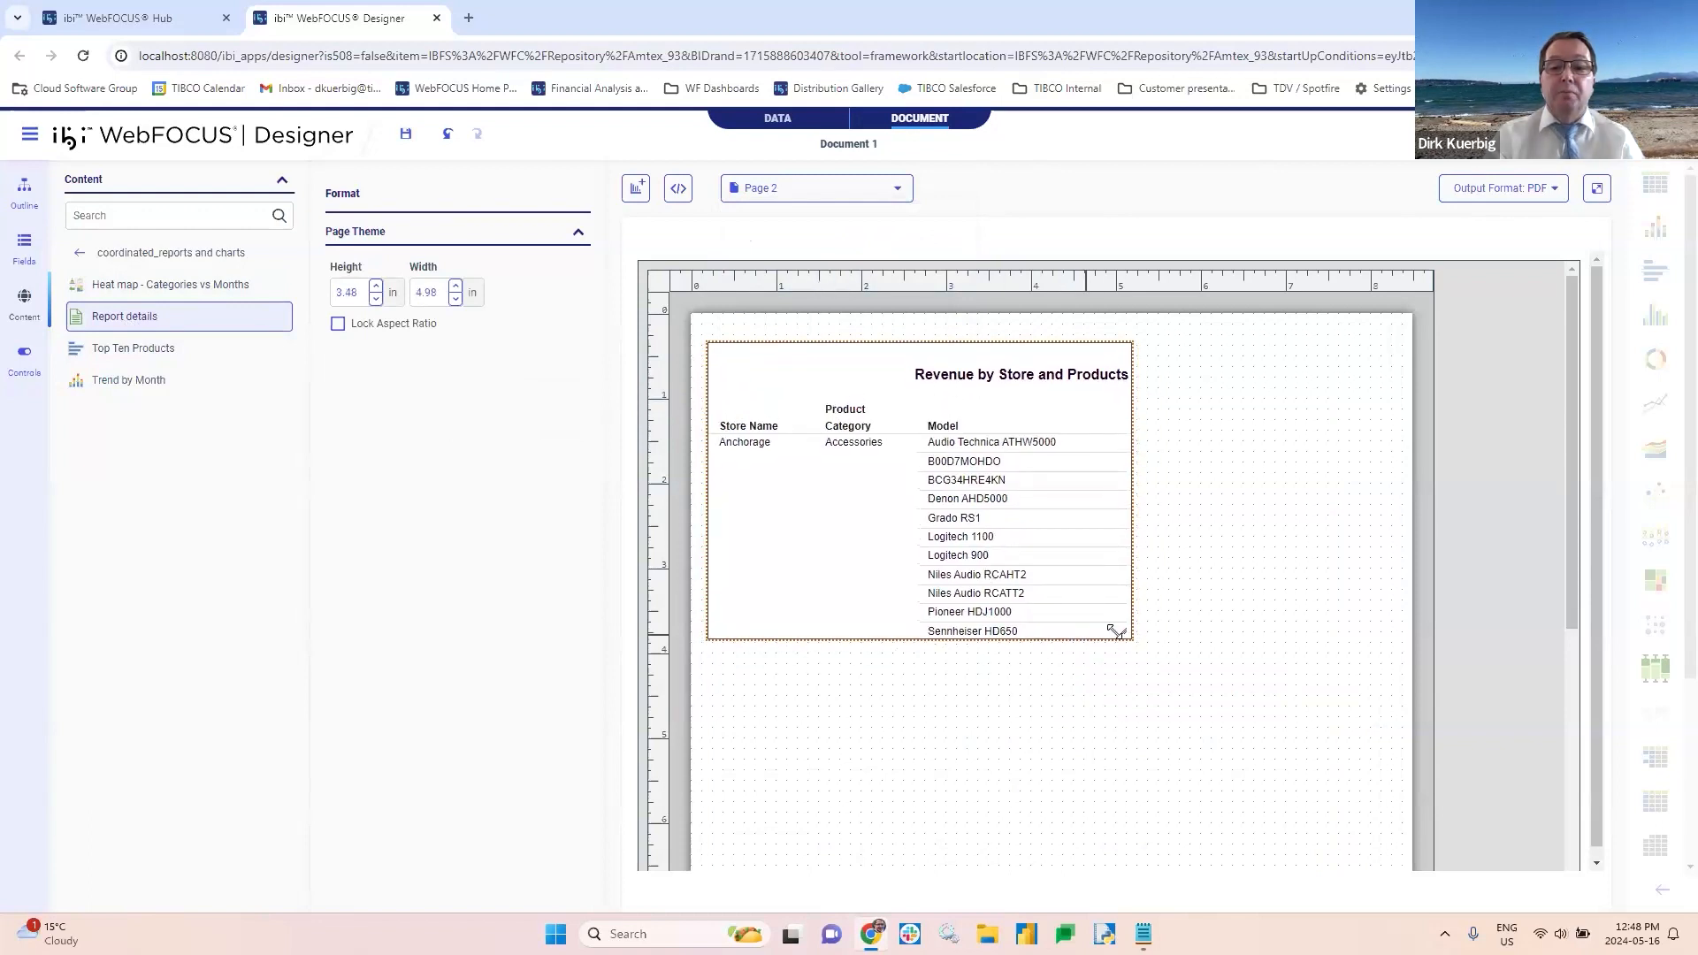
left_click_drag(1169, 662, 1366, 878)
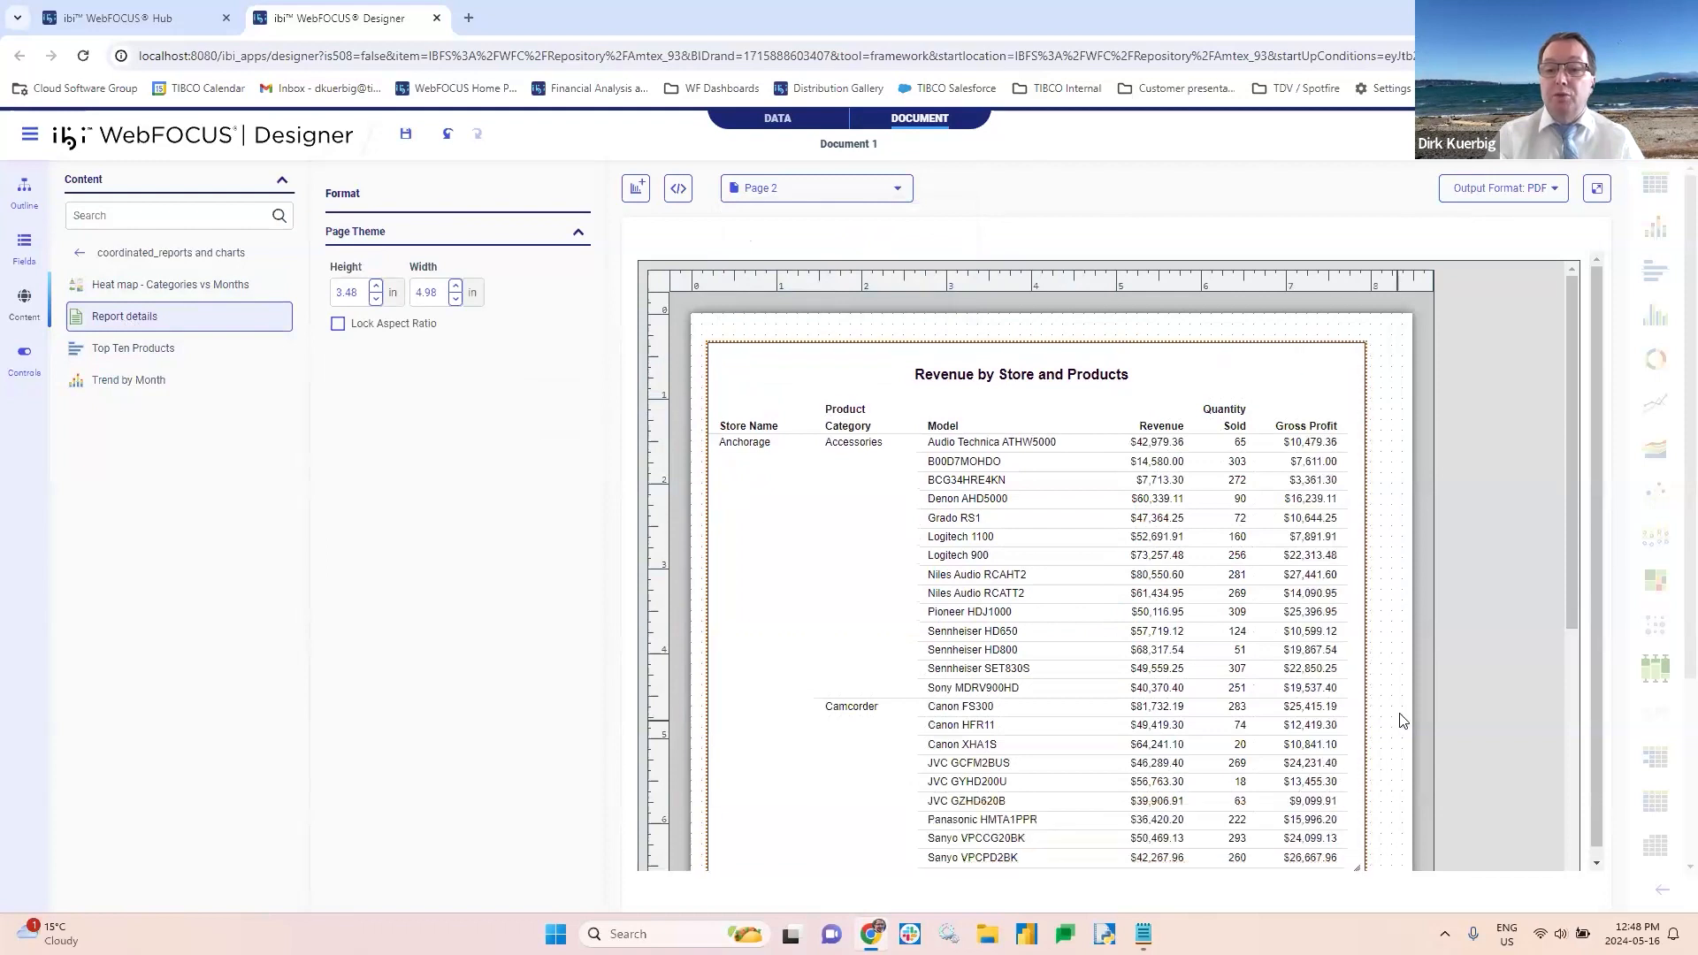
scroll(1393, 718, "down", 4)
scroll(1397, 714, "down", 1)
left_click_drag(1360, 454, 1386, 780)
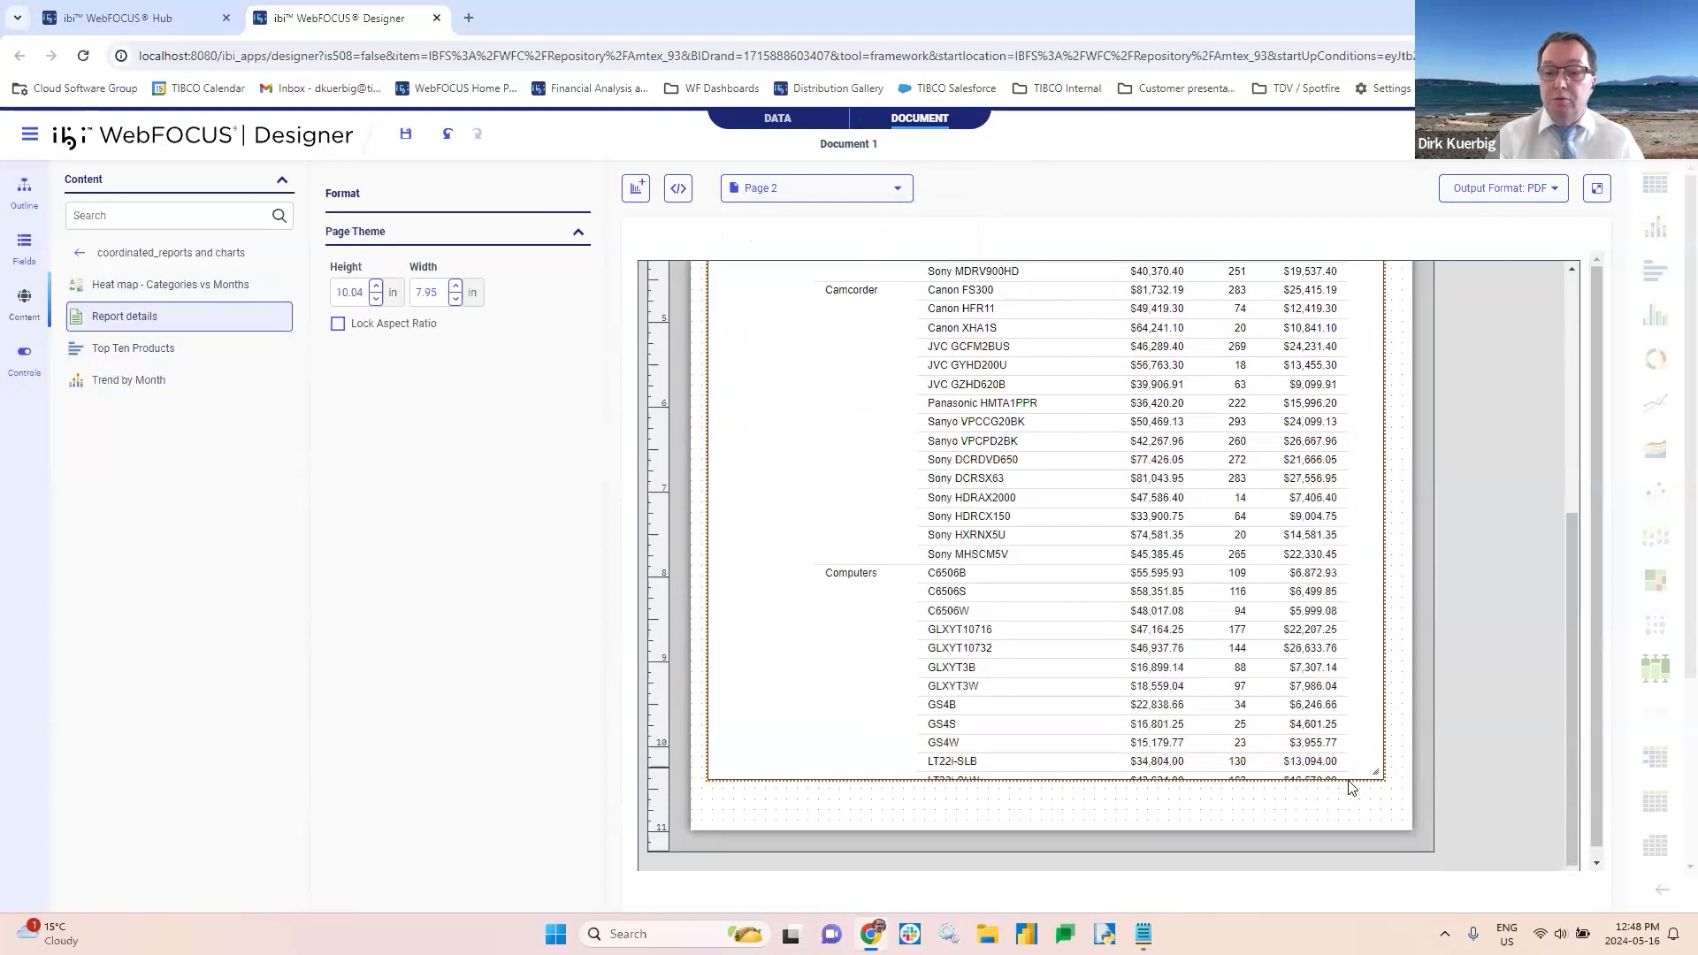
left_click(1334, 815)
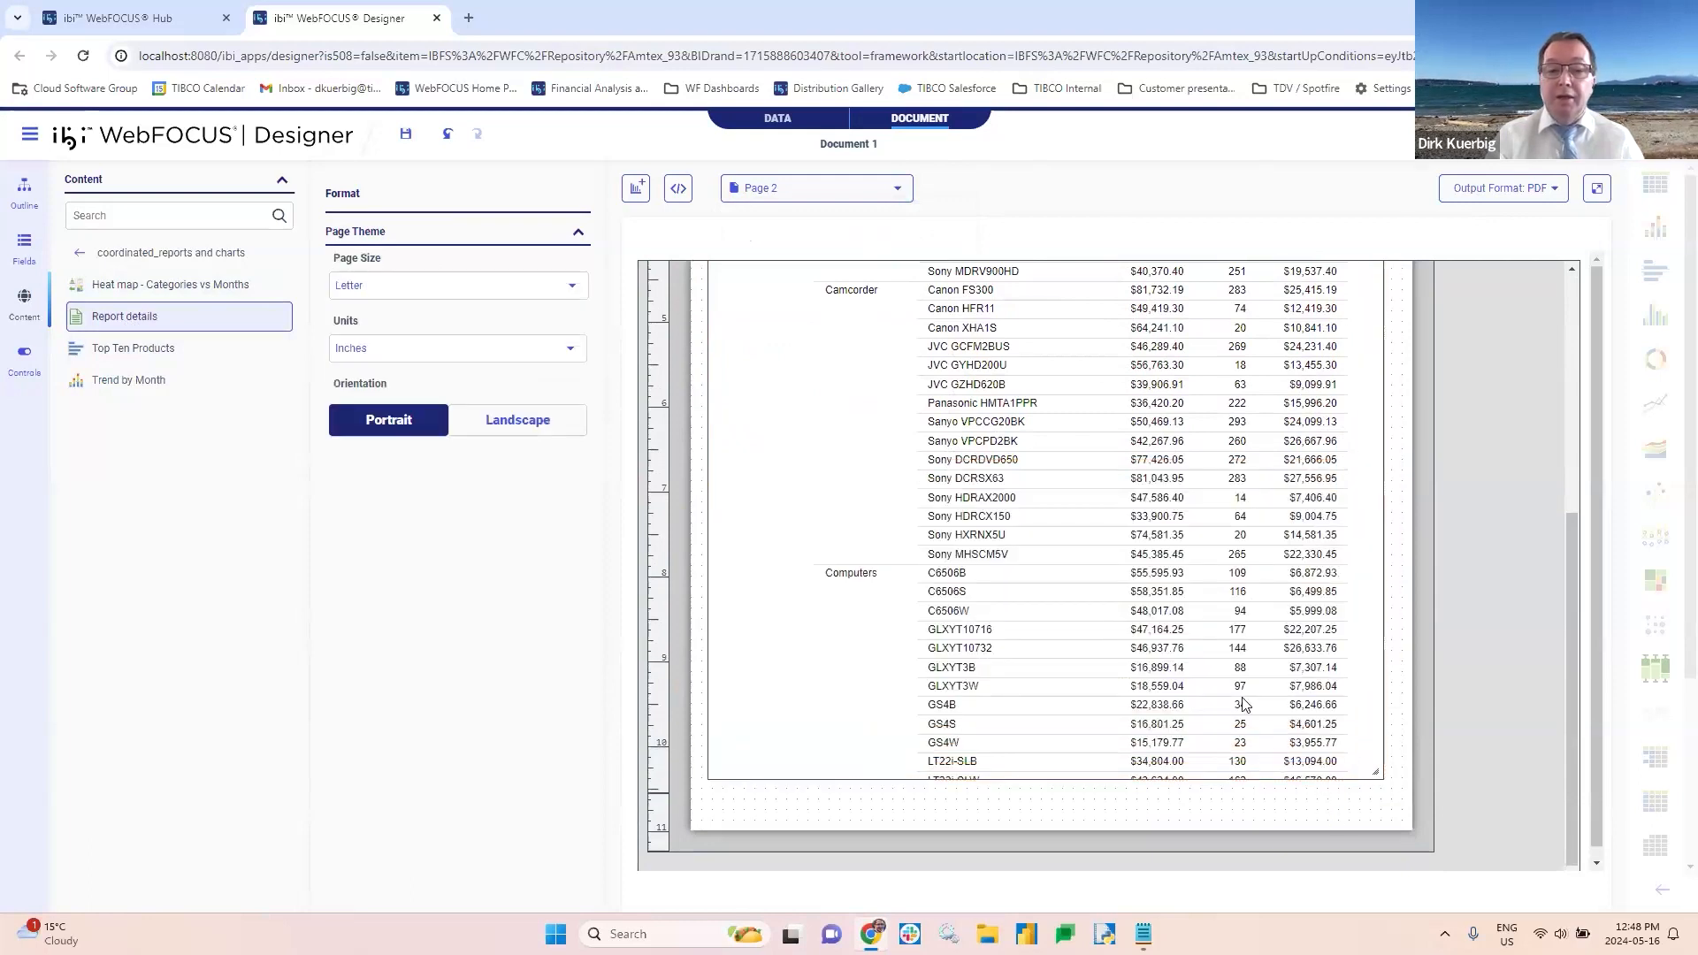
Step: Save the document in the Amtex 93 workspace with the title "angiereport"
left_click(405, 134)
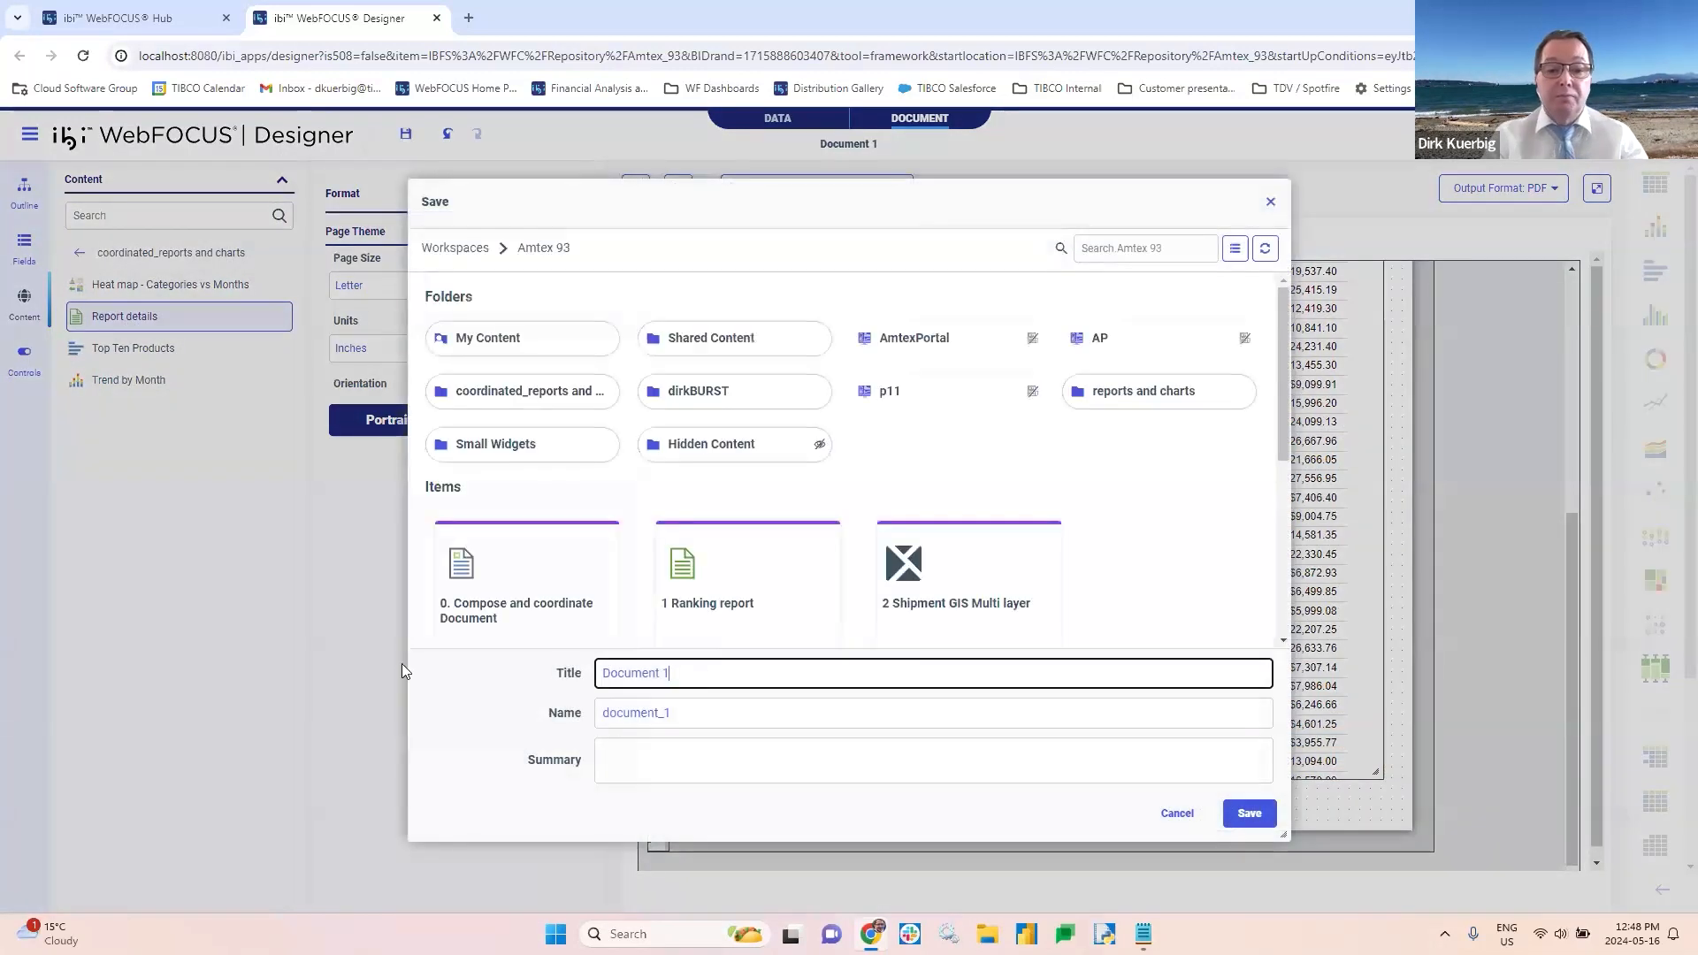
type("angierep")
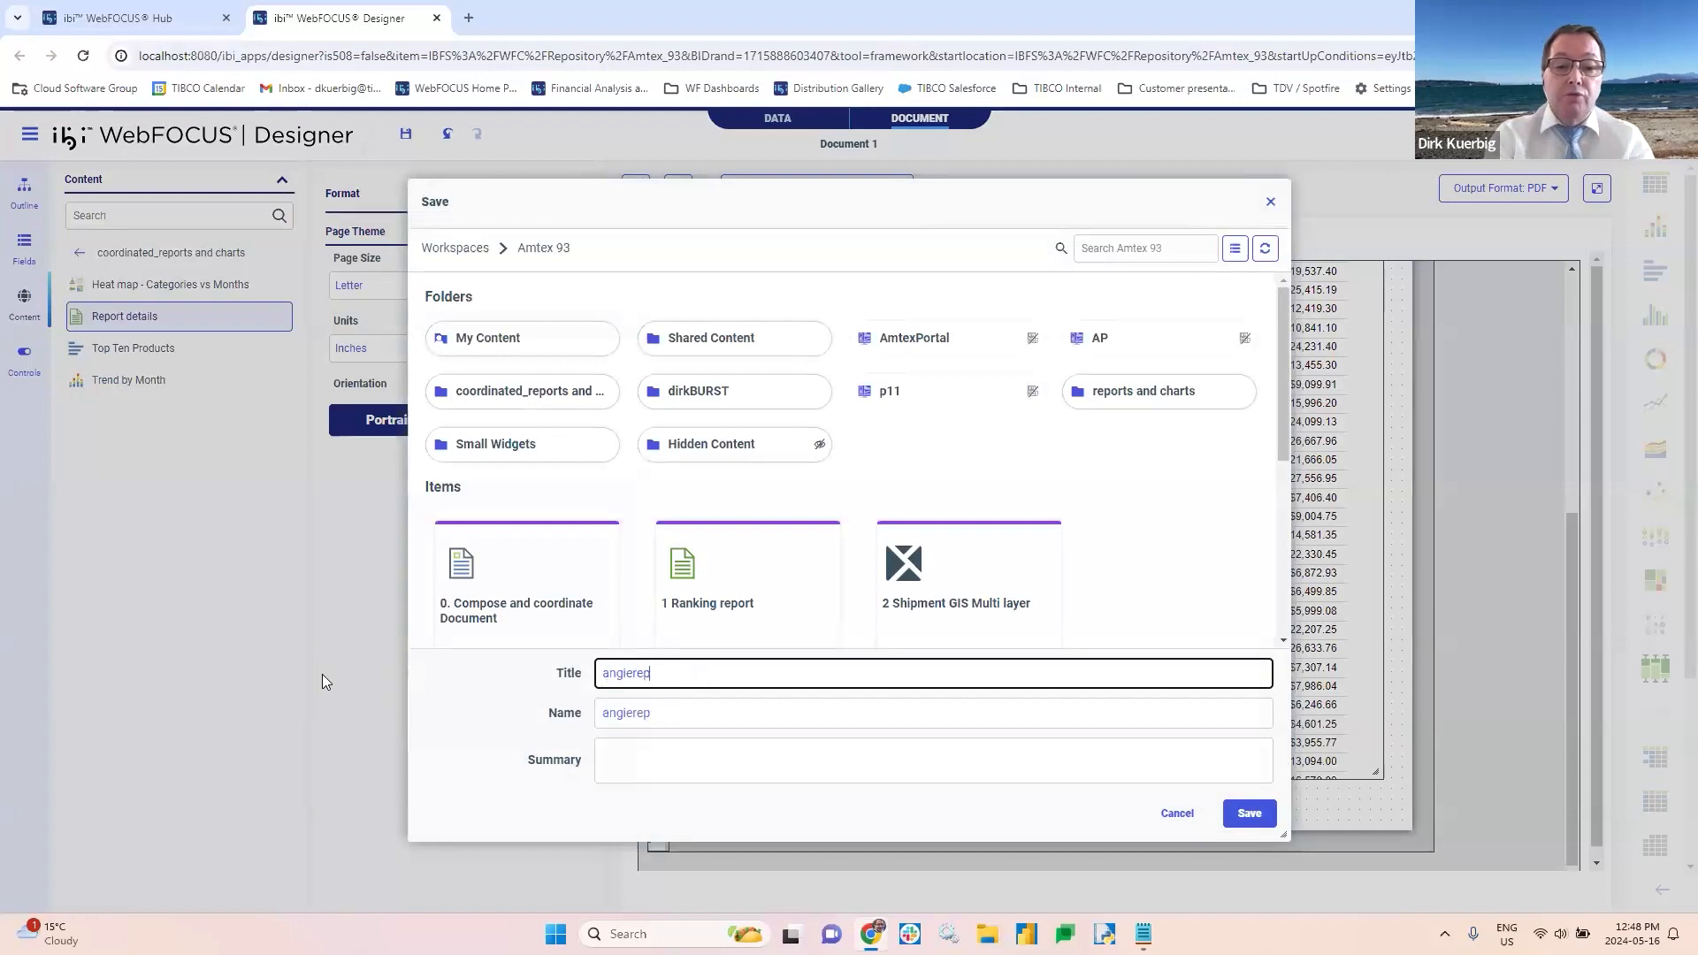
type("ort")
left_click(1250, 812)
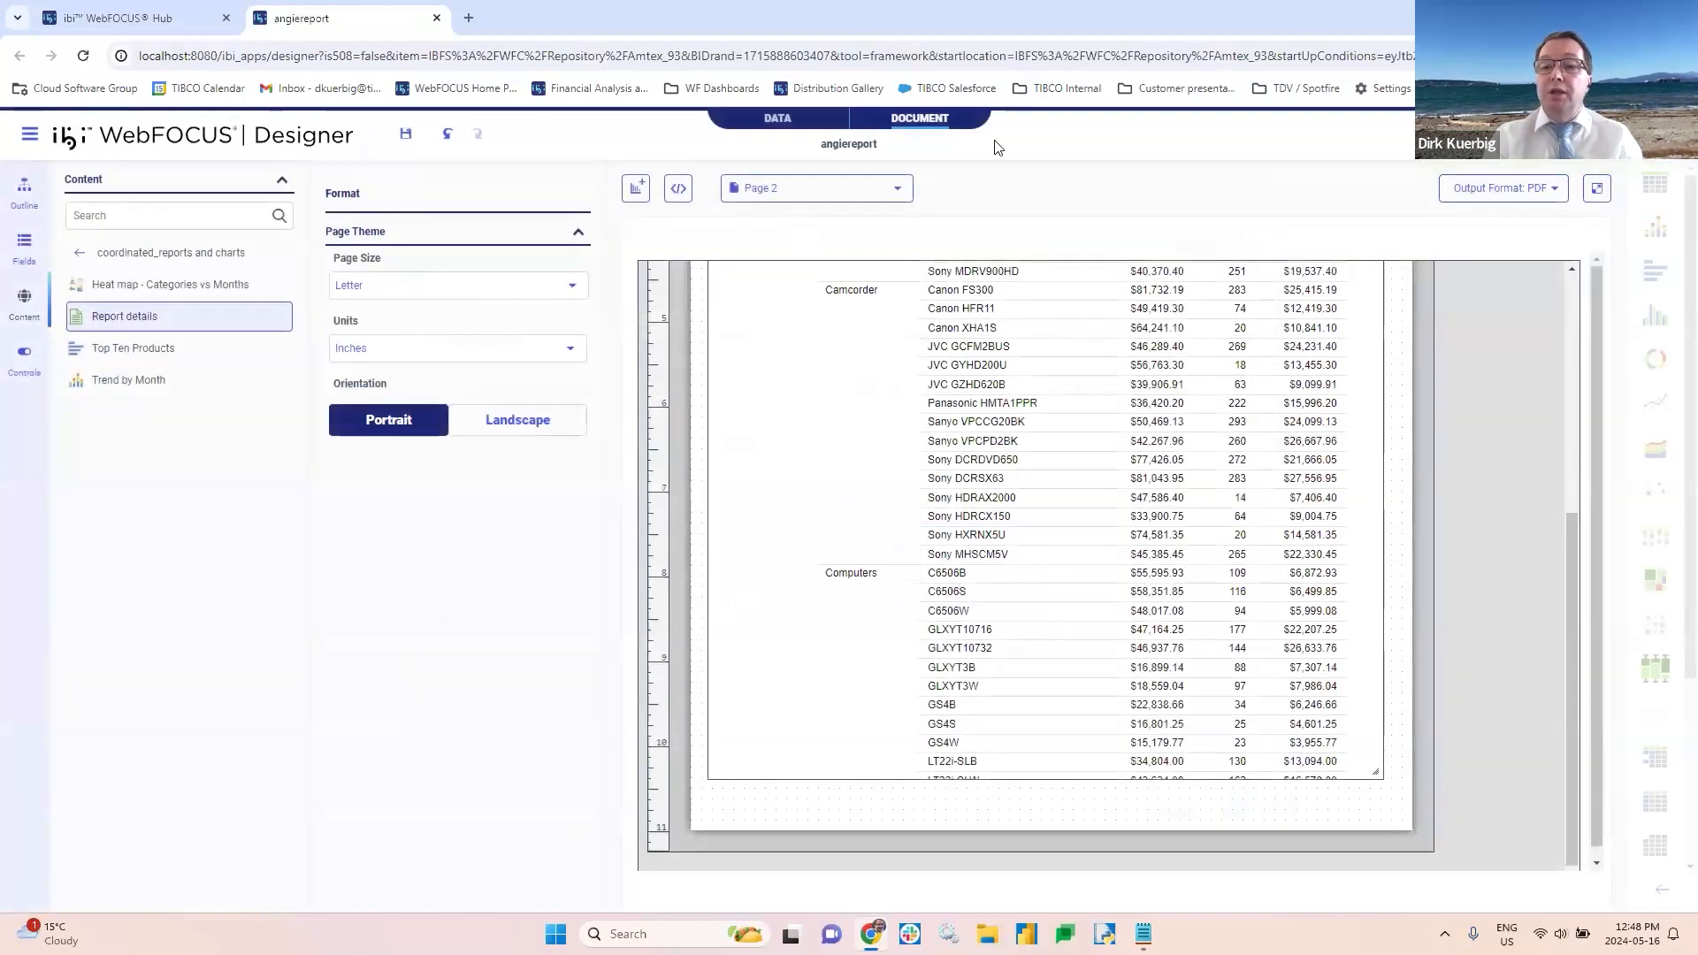
Step: Check the available output formats, keep PDF, and run the document
left_click(1556, 197)
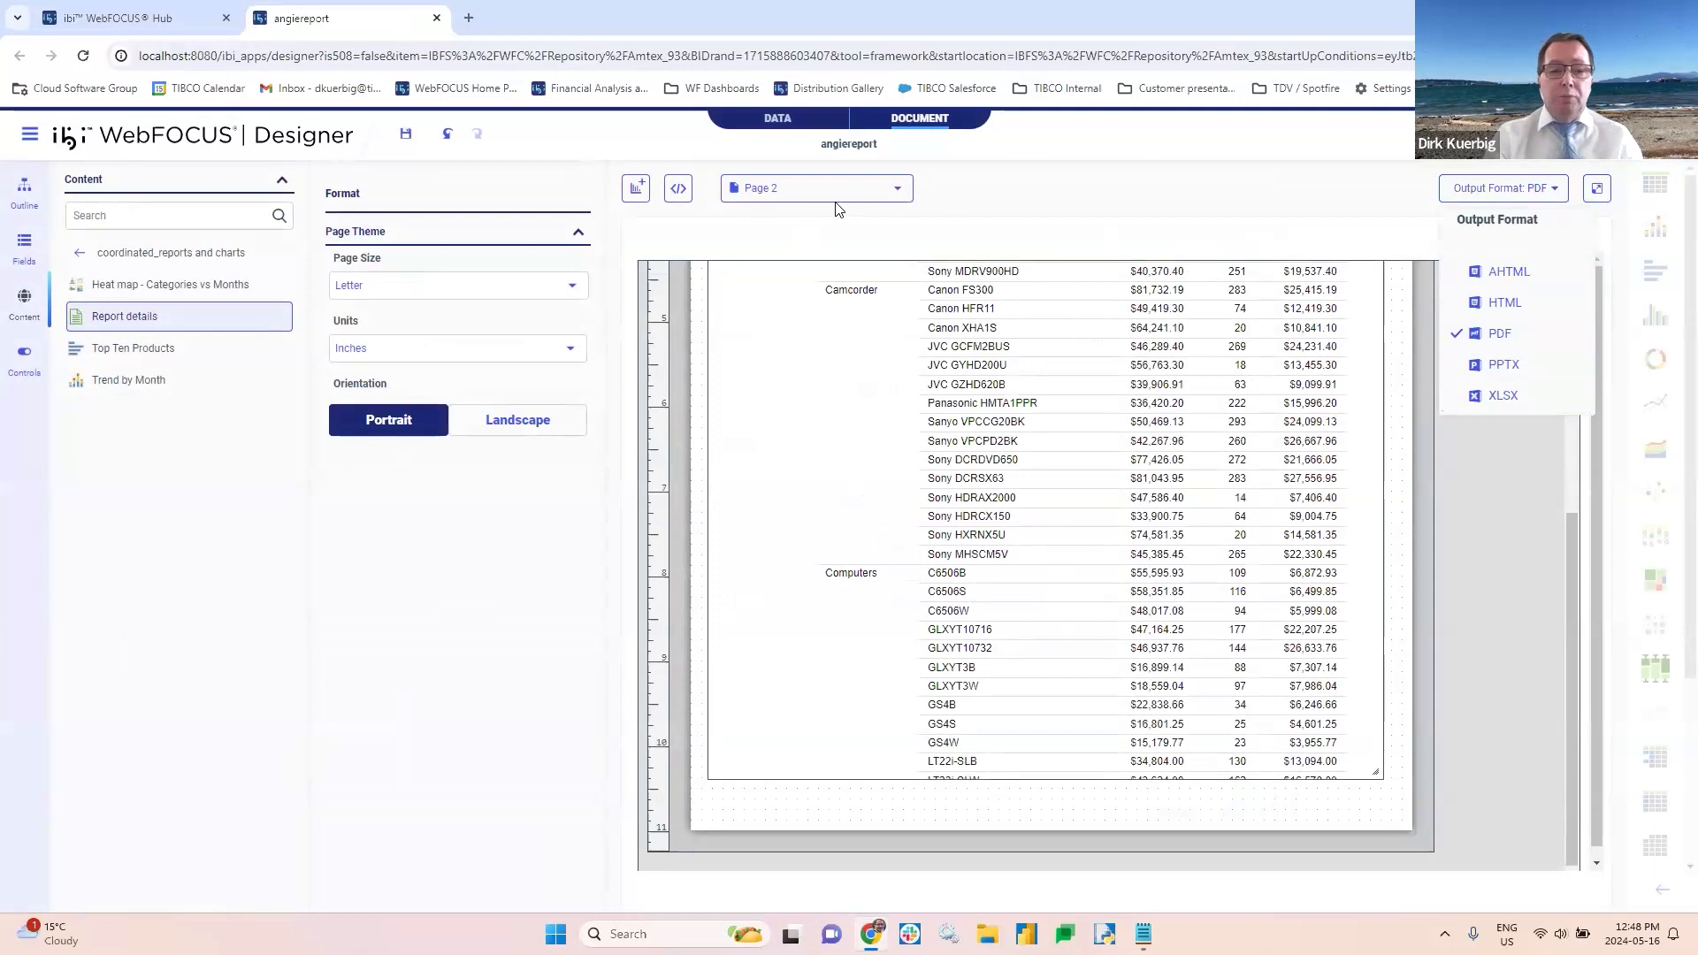
left_click(573, 139)
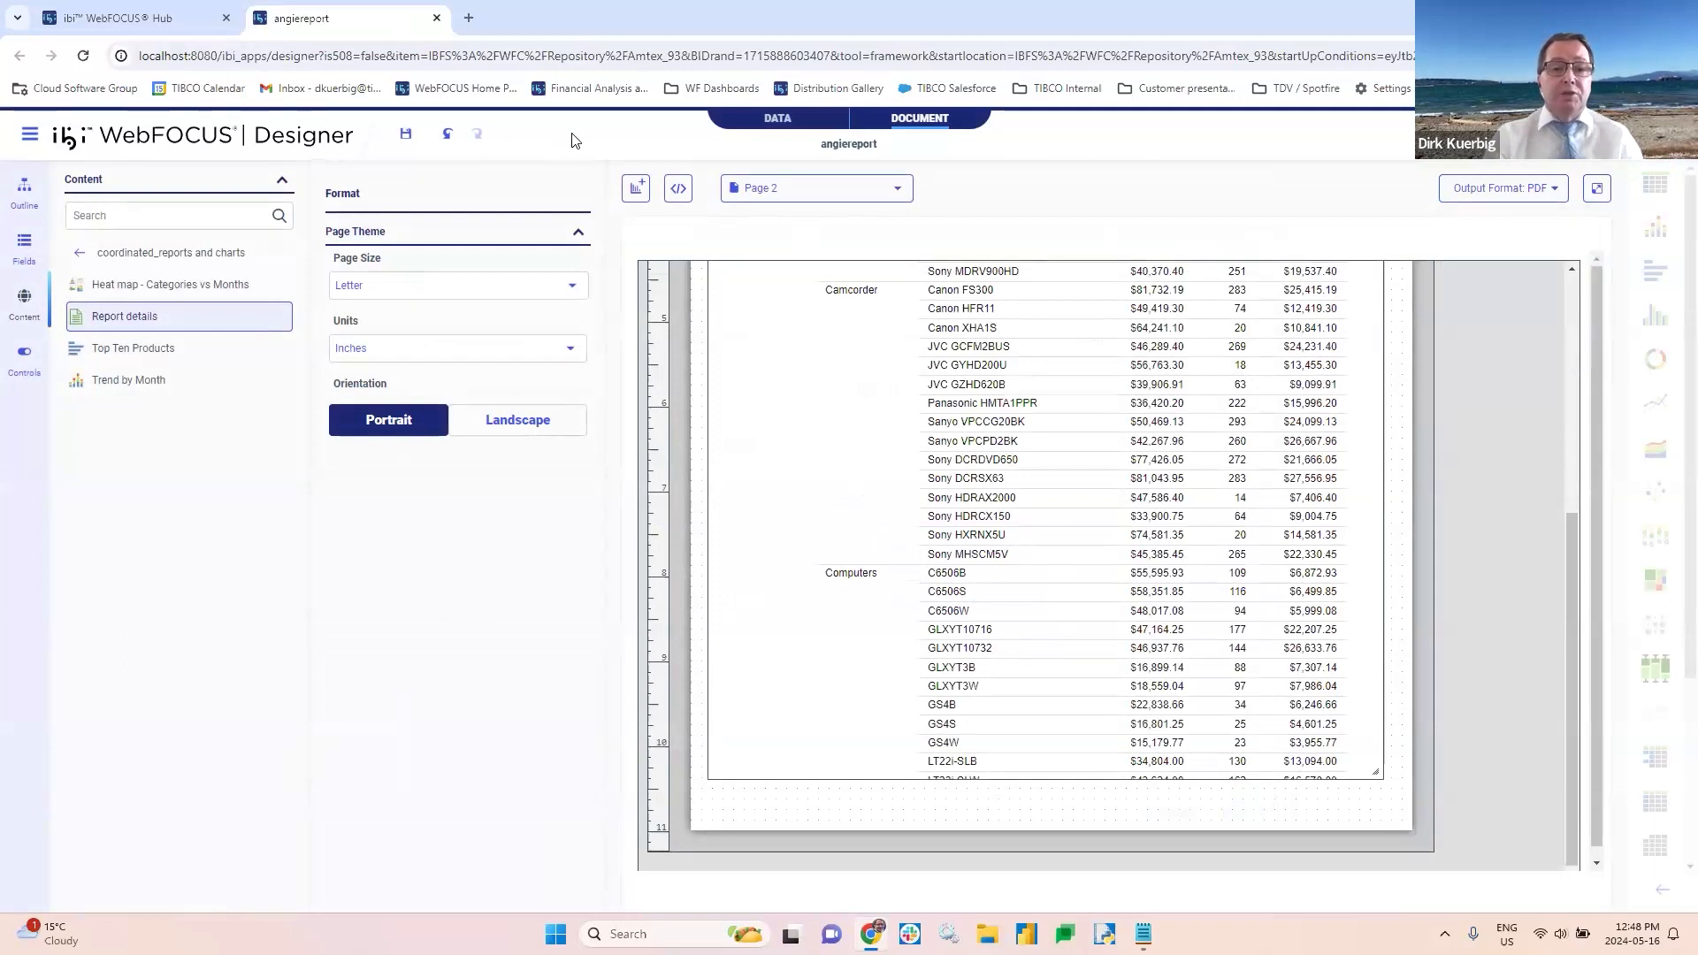
left_click(1599, 190)
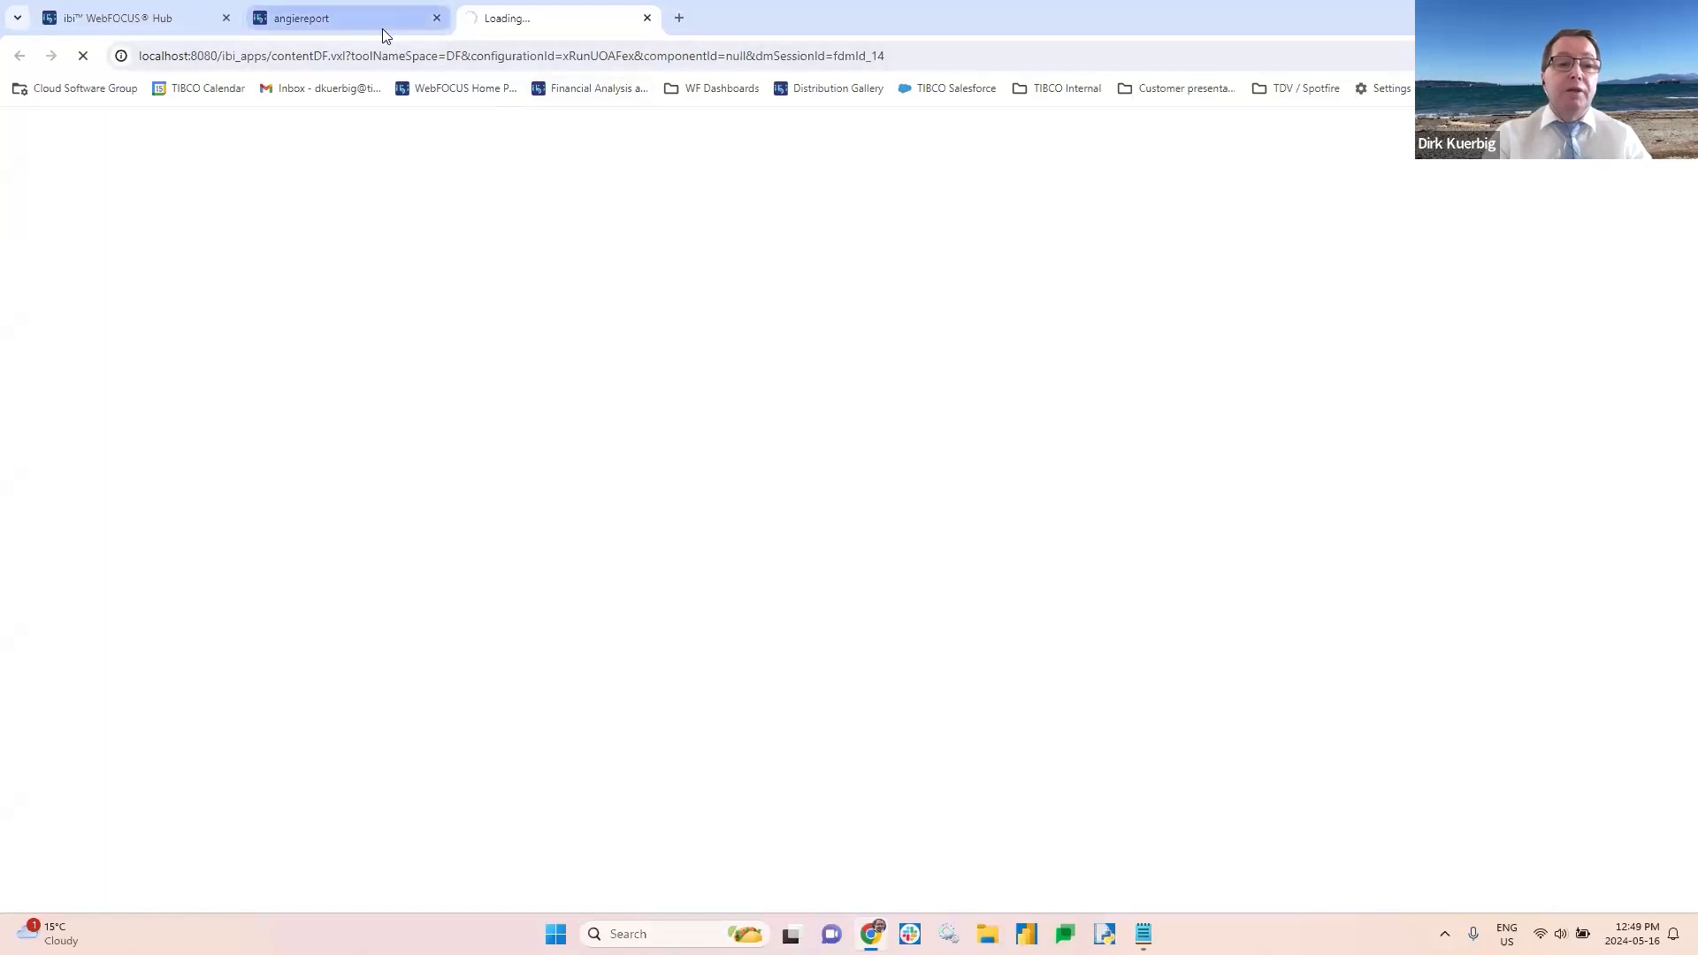
Step: Close the angiereport designer tab while the report runs and return to the WebFOCUS Hub
mouse_move(382, 29)
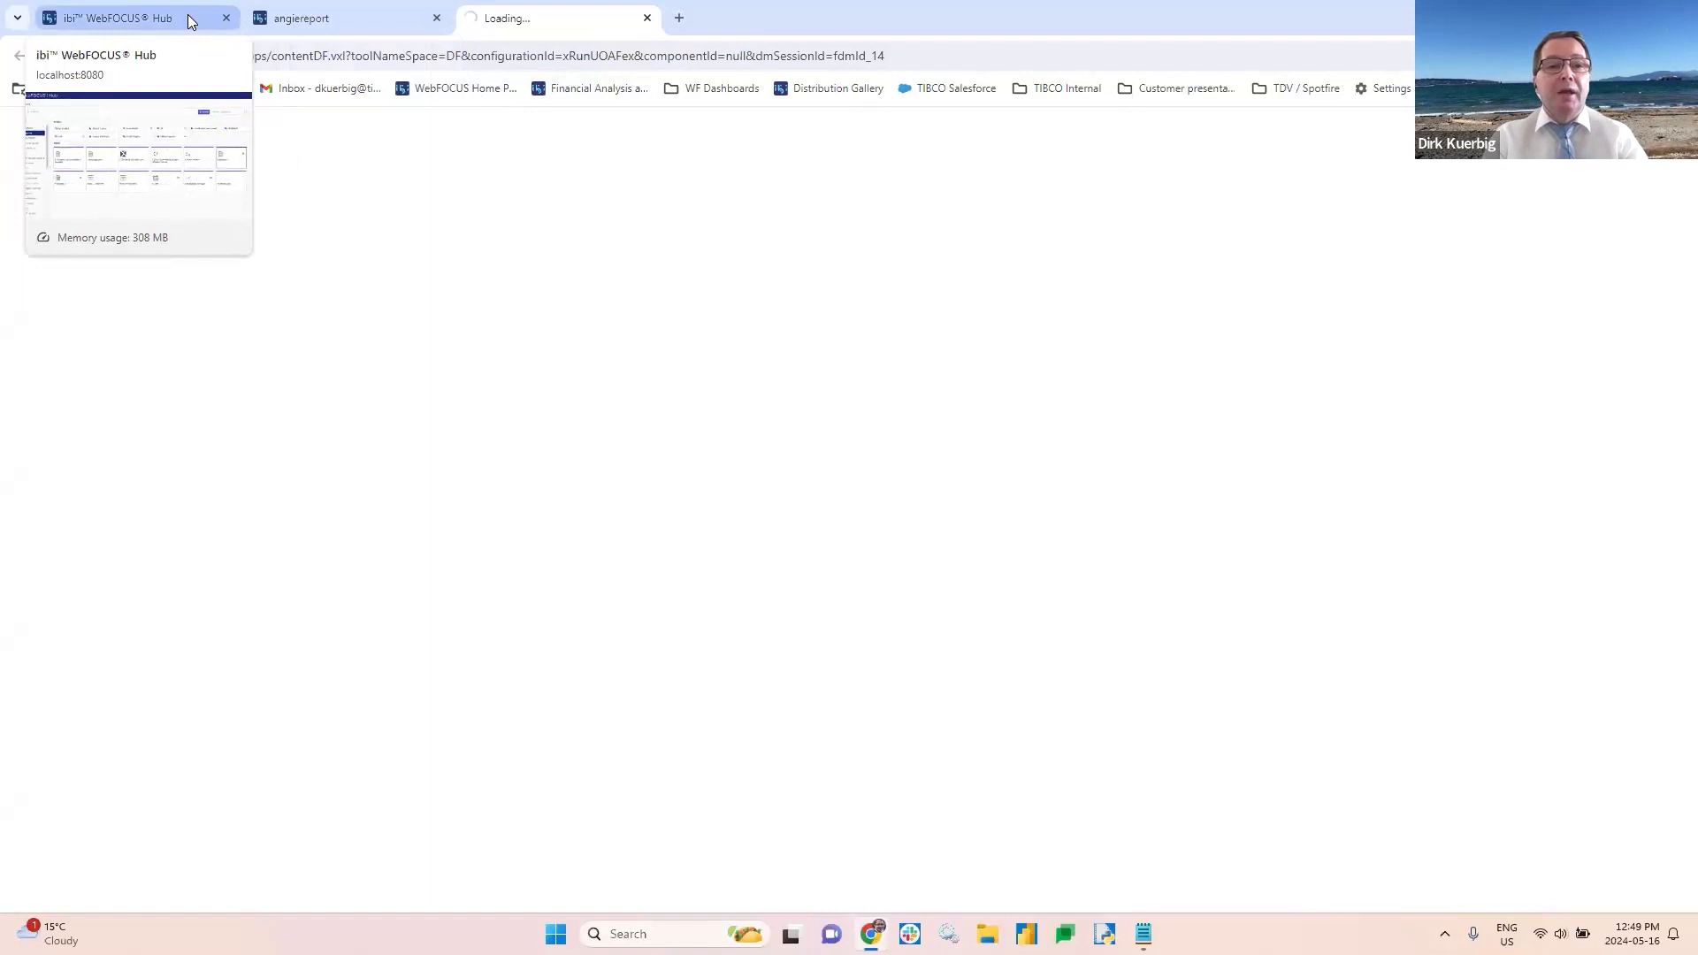
left_click(358, 21)
left_click(436, 18)
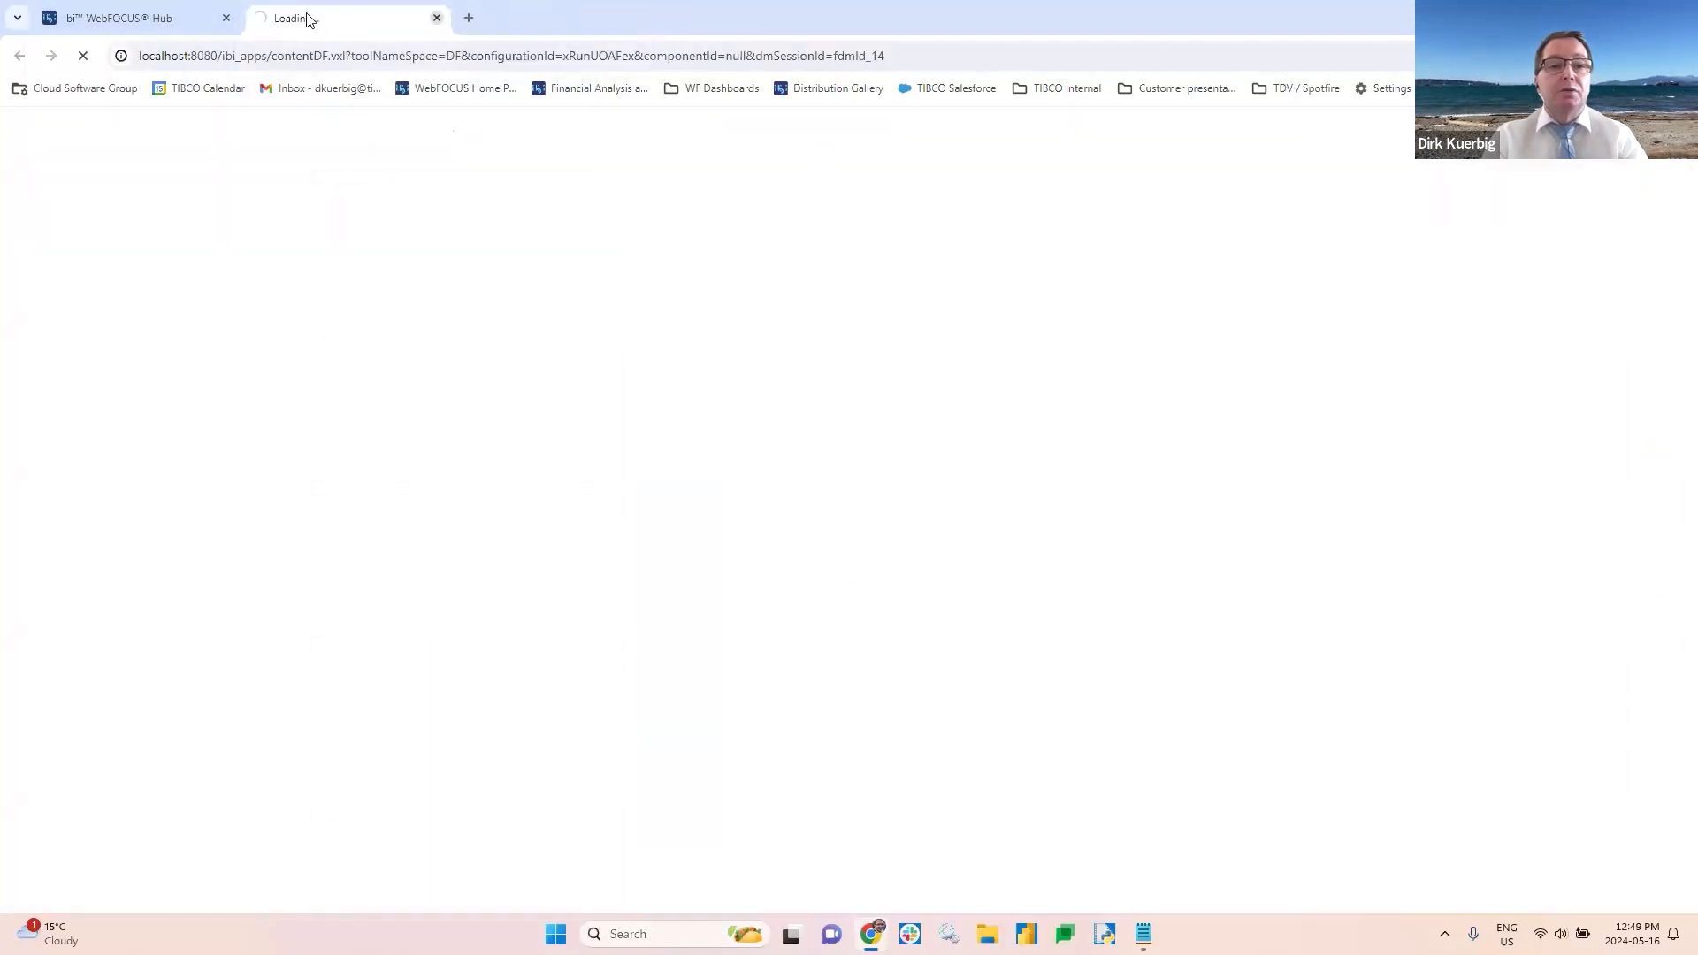
left_click(131, 20)
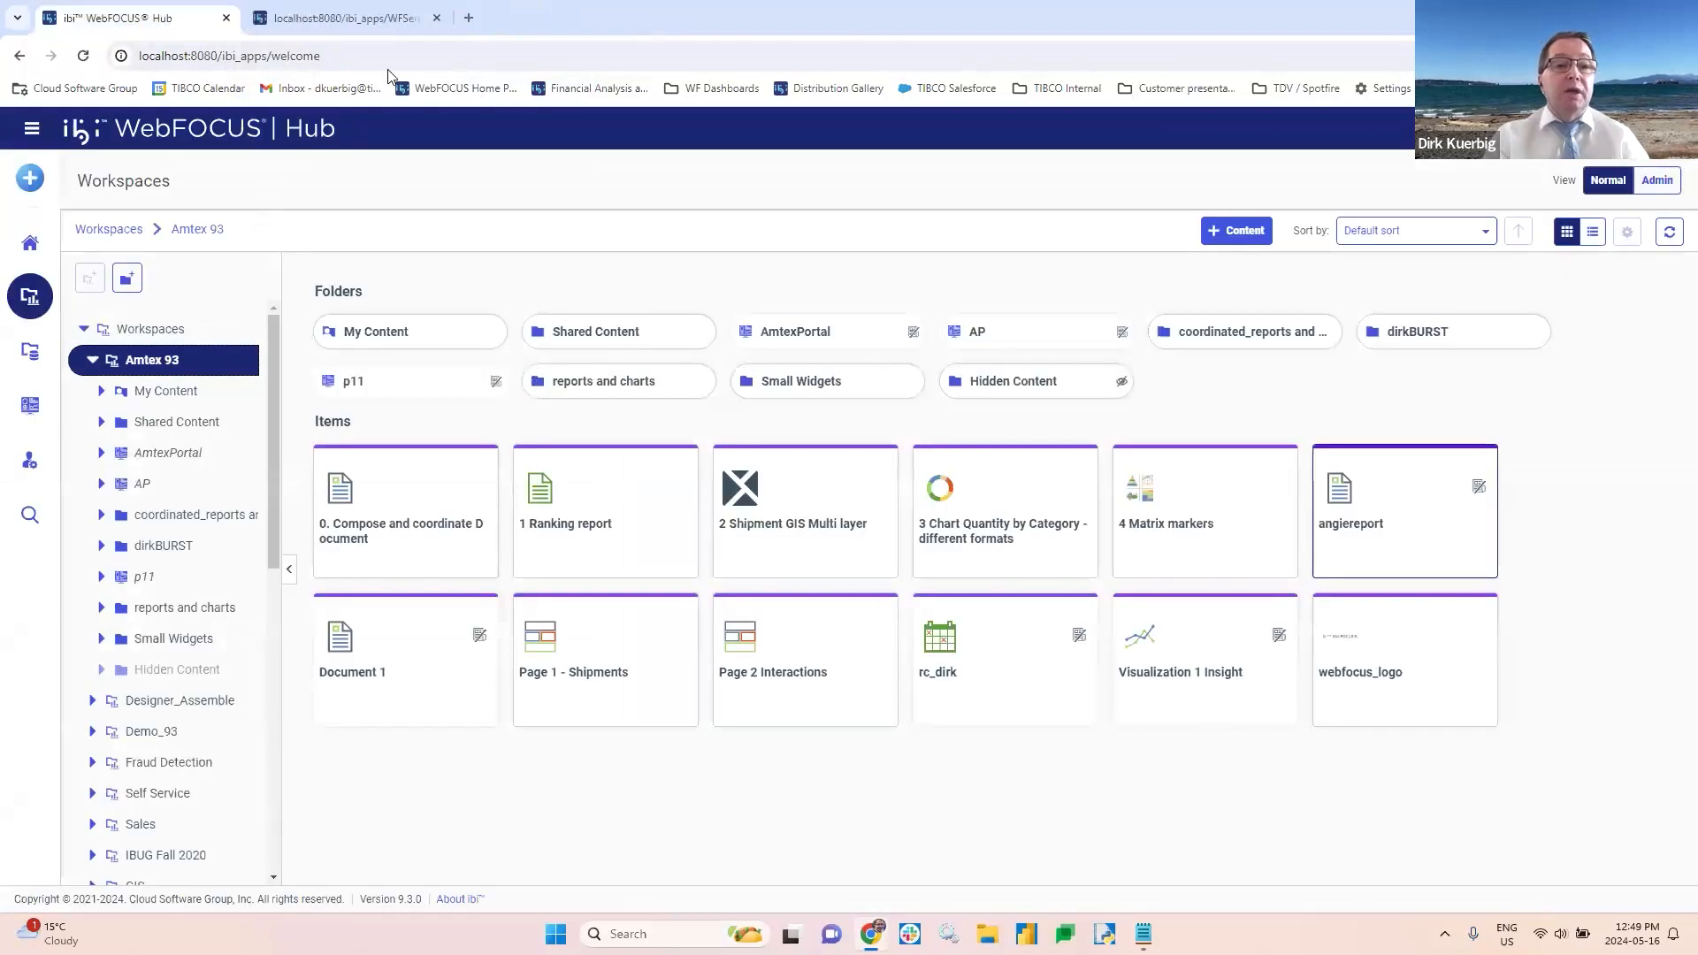
Step: Review the generated PDF, jump to the North America section on page 106 and its detail page, and close the output
left_click(350, 19)
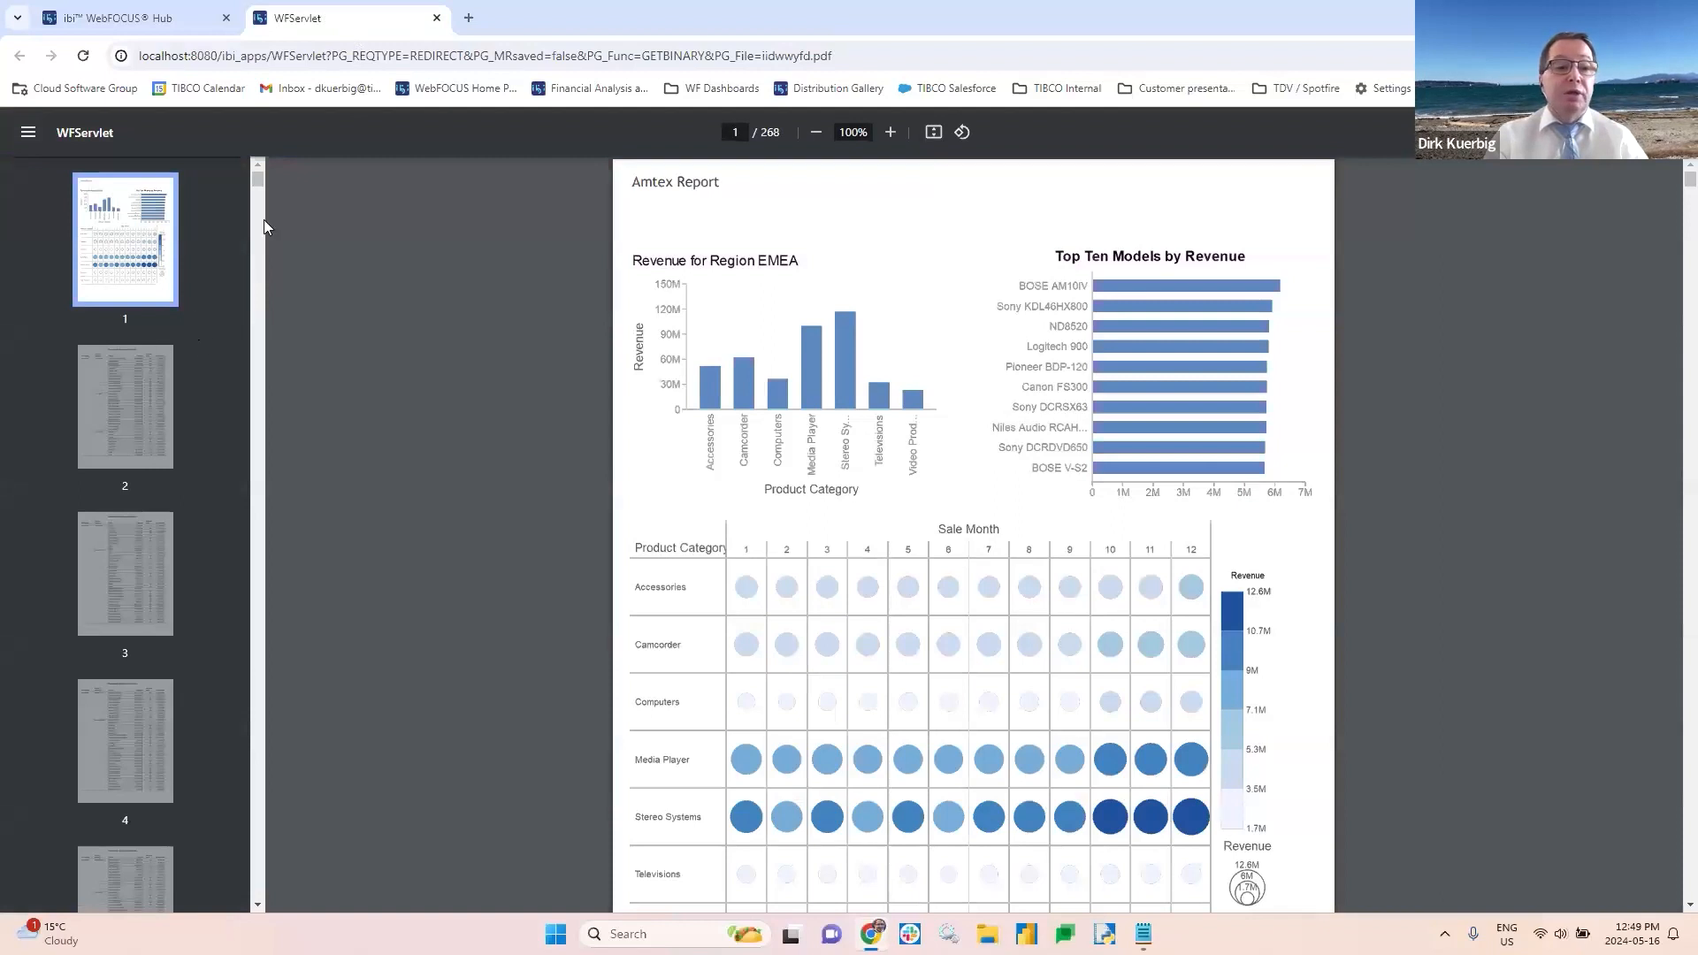
left_click_drag(256, 184, 260, 457)
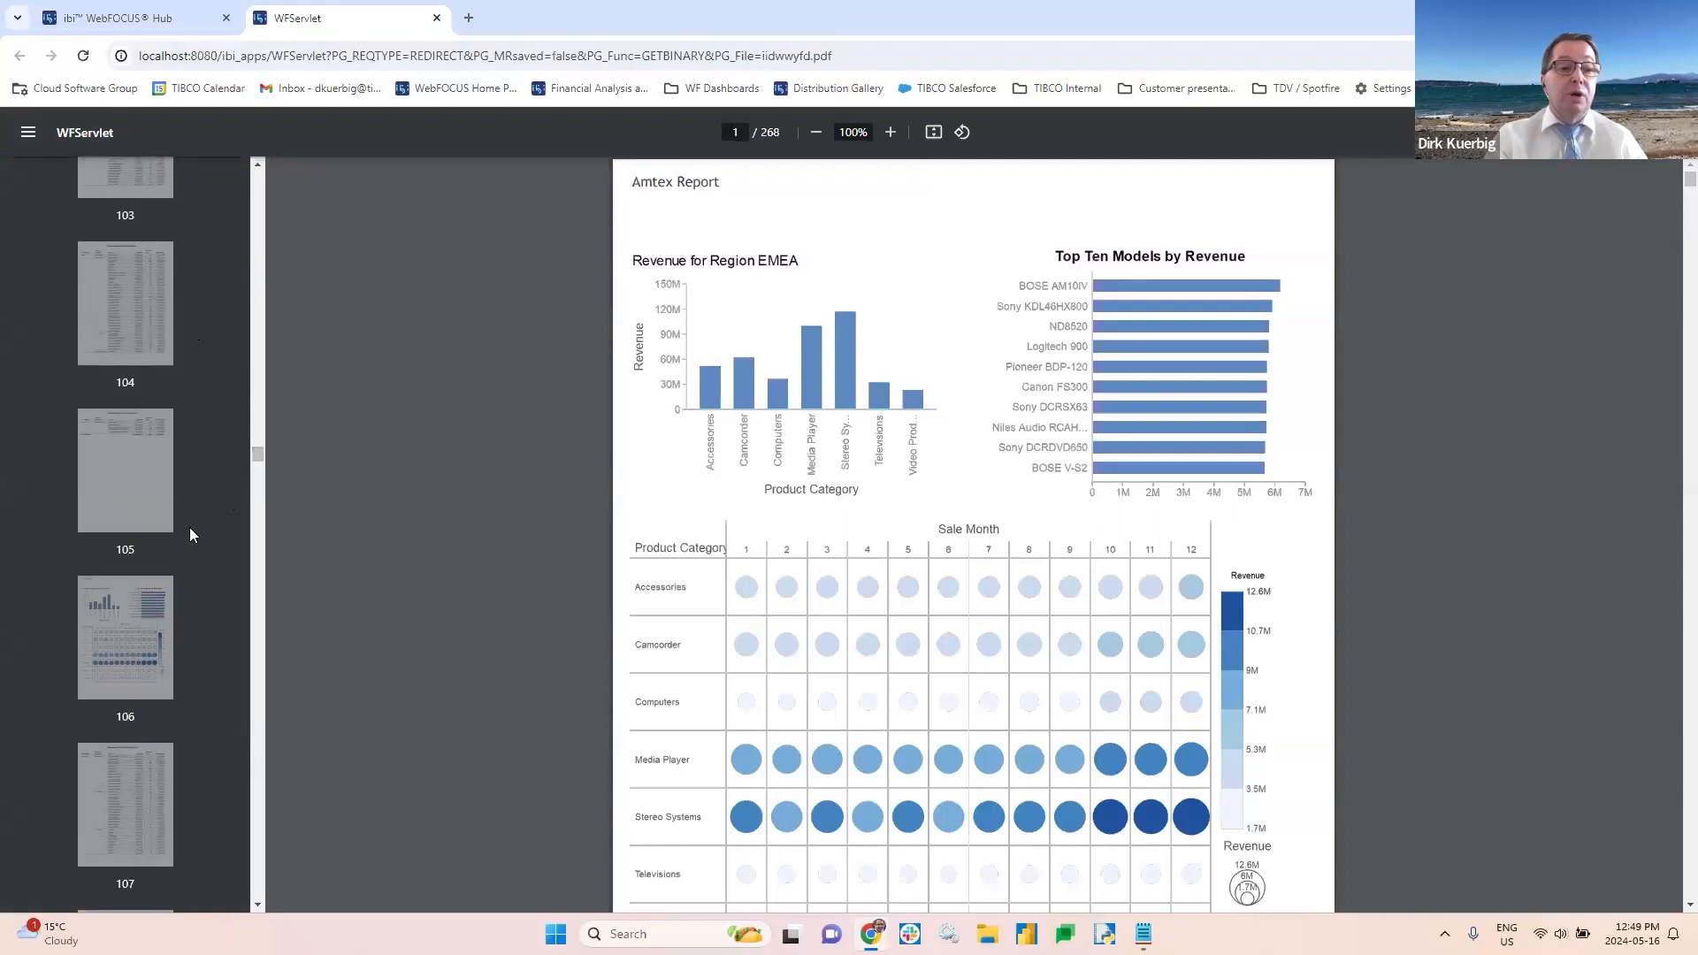
left_click(128, 602)
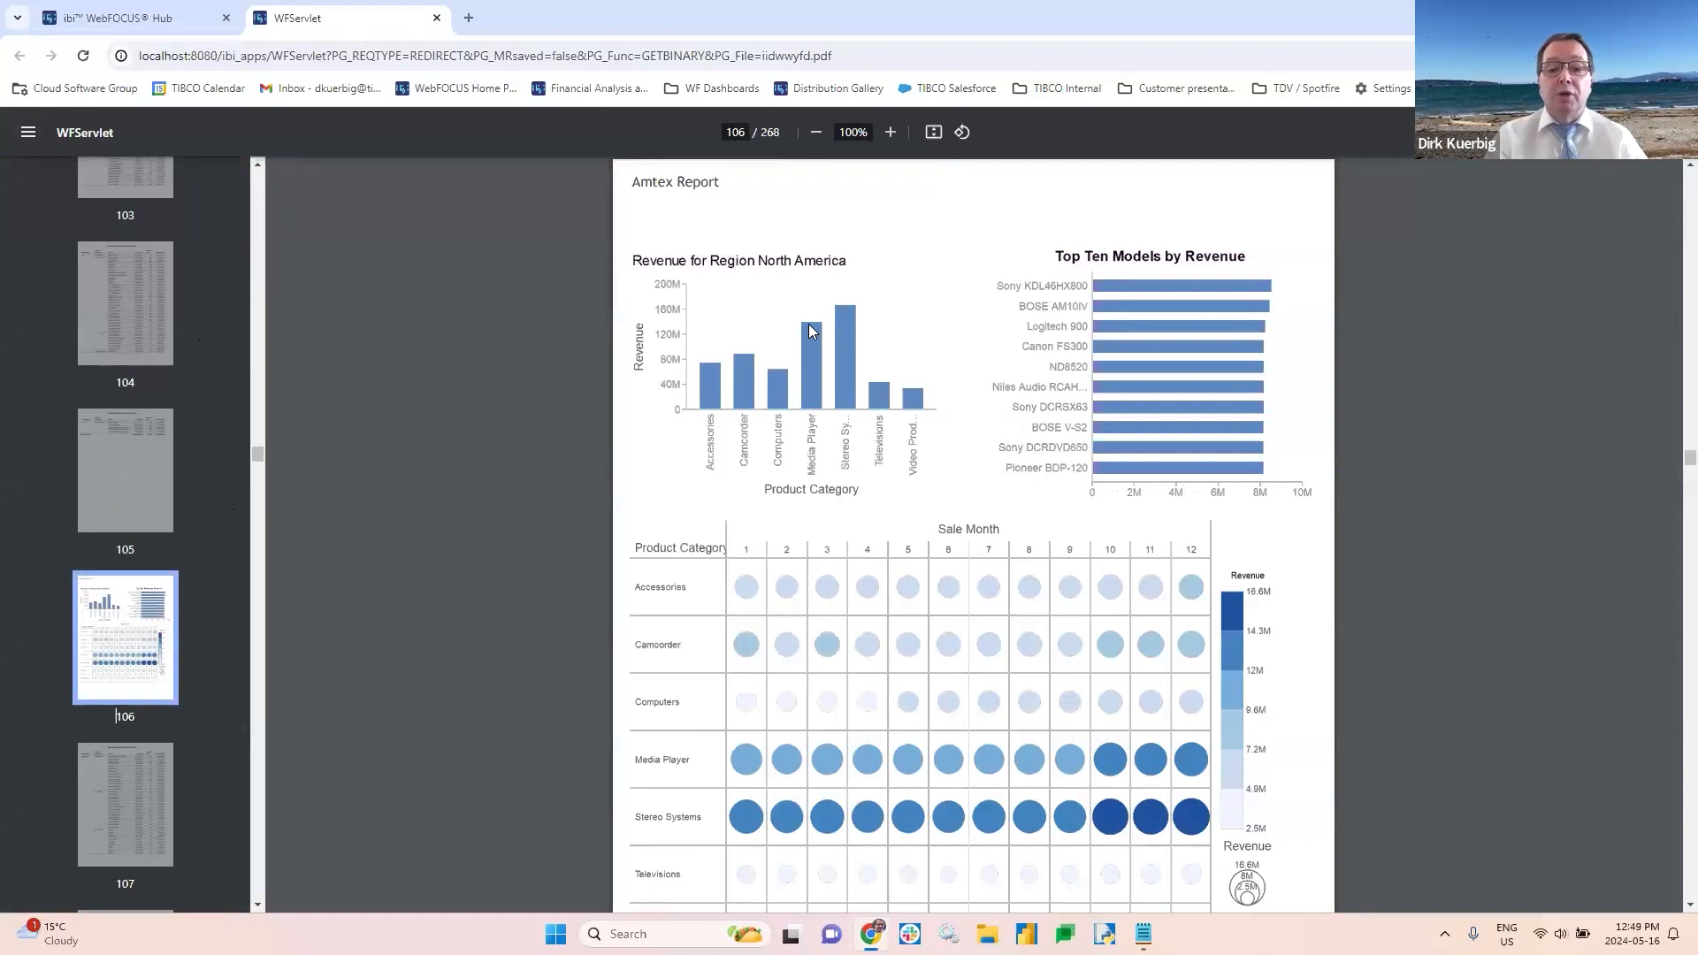
scroll(809, 323, "down", 5)
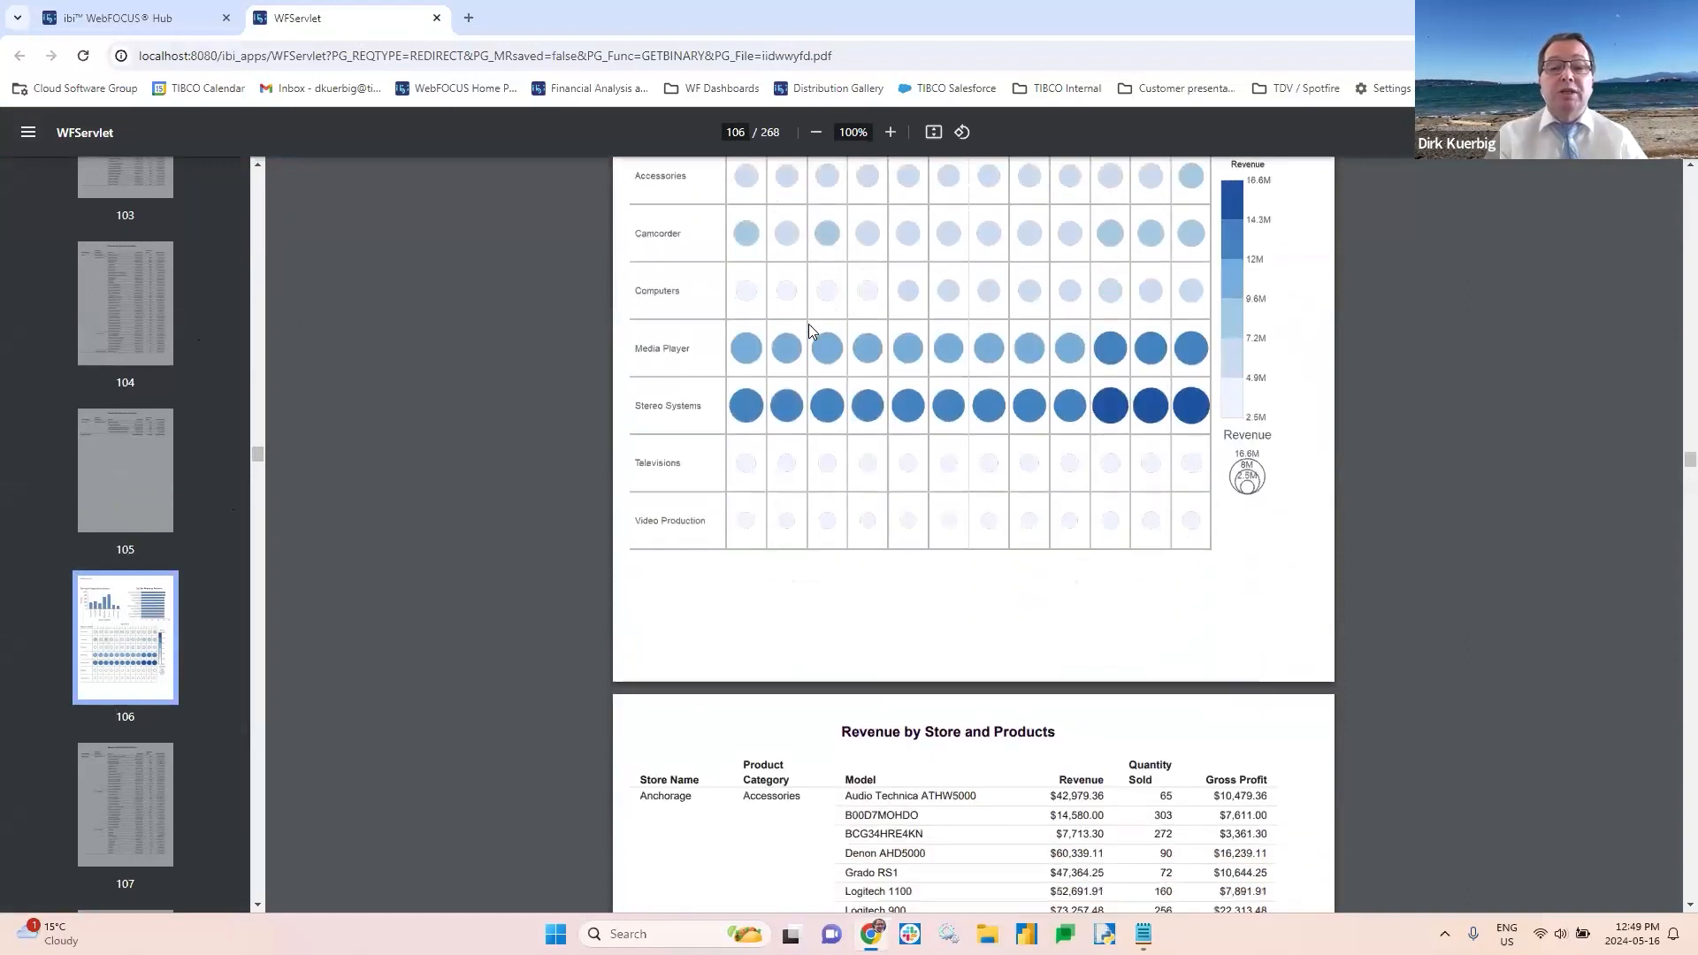
left_click(435, 17)
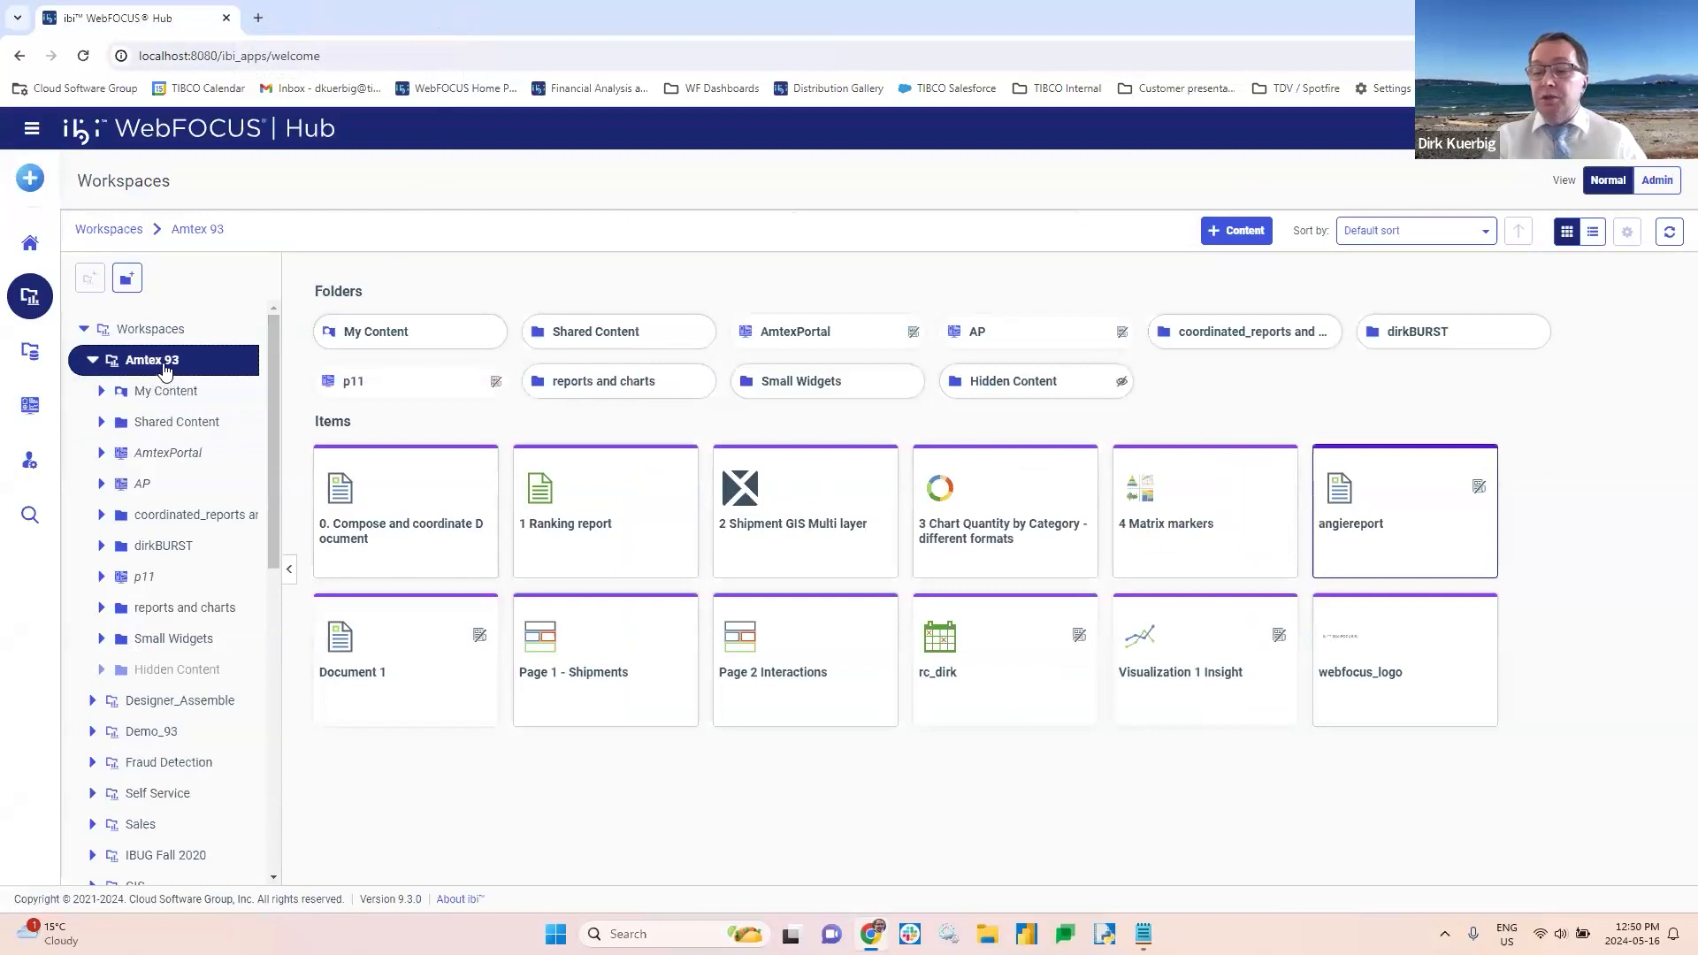
Step: Create a new ReportCaster schedule and start a WebFOCUS Report task in it
left_click(29, 180)
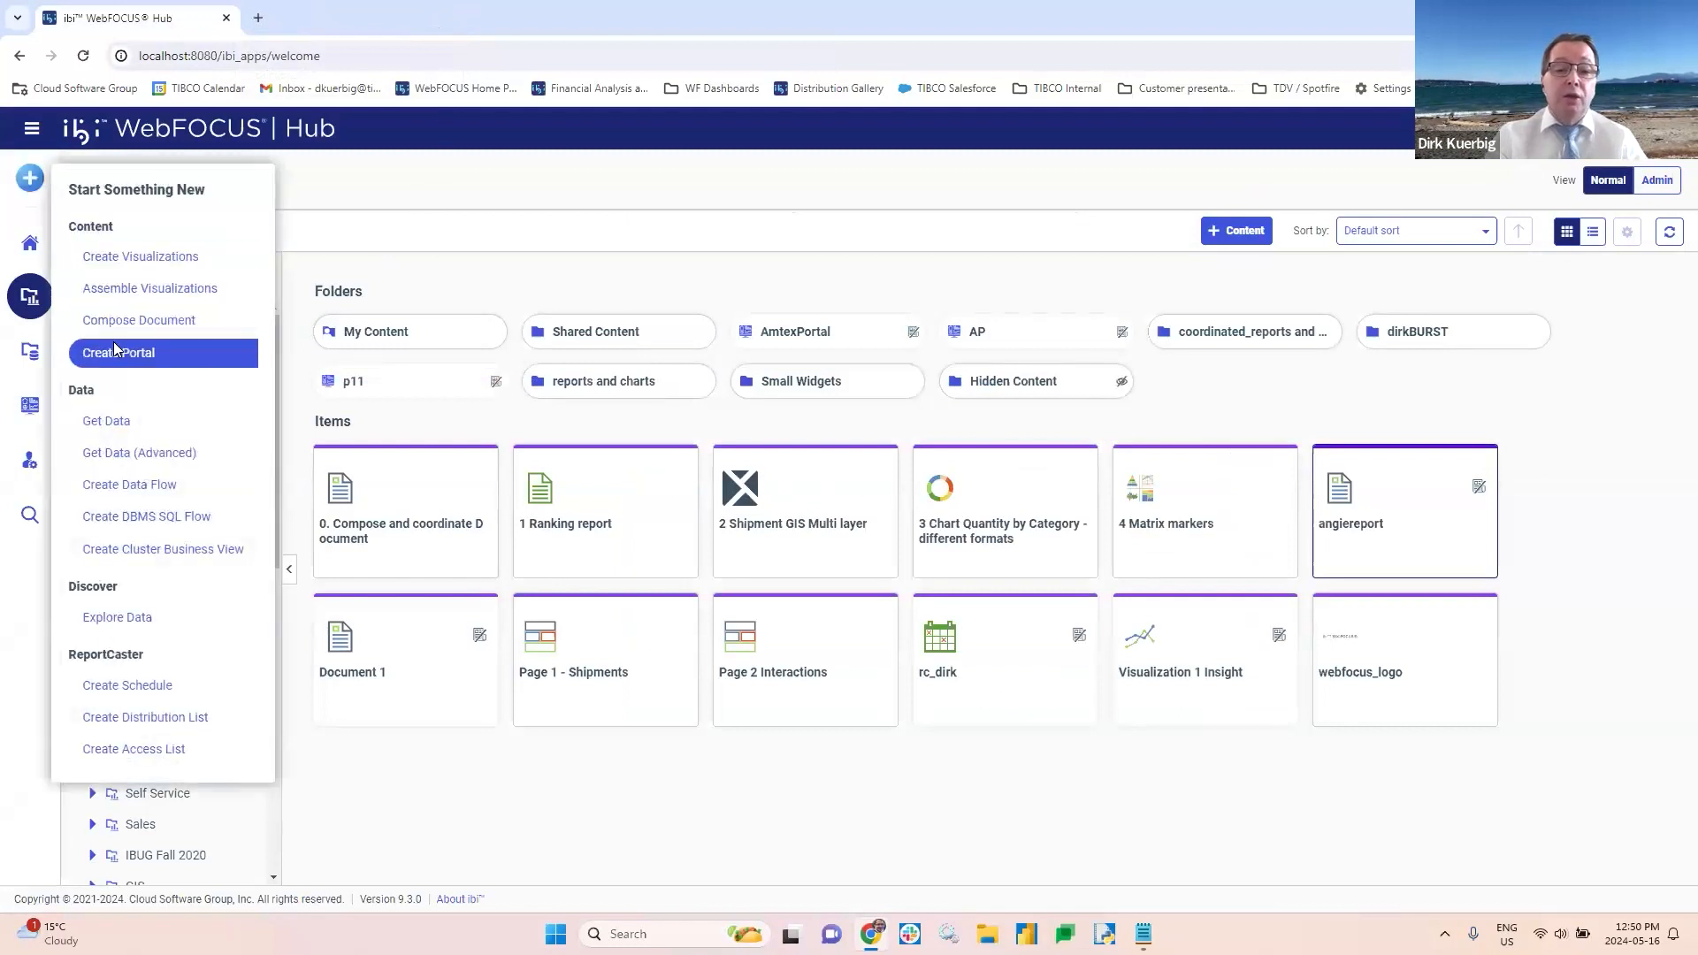
left_click(144, 688)
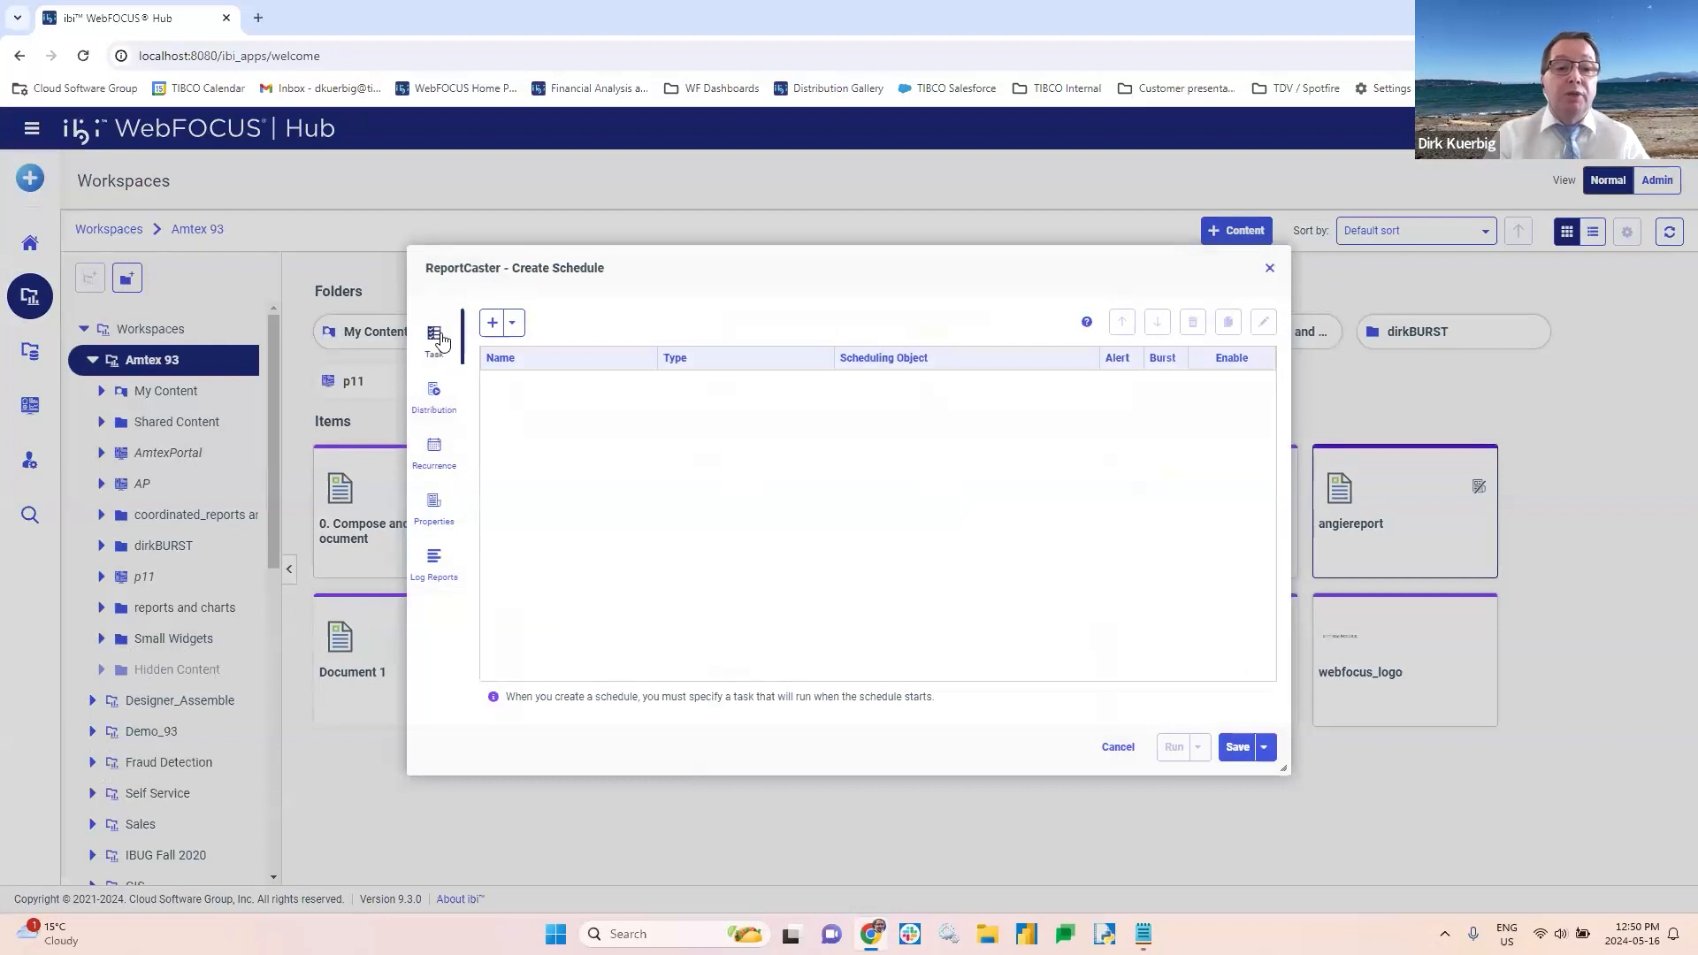
left_click(515, 324)
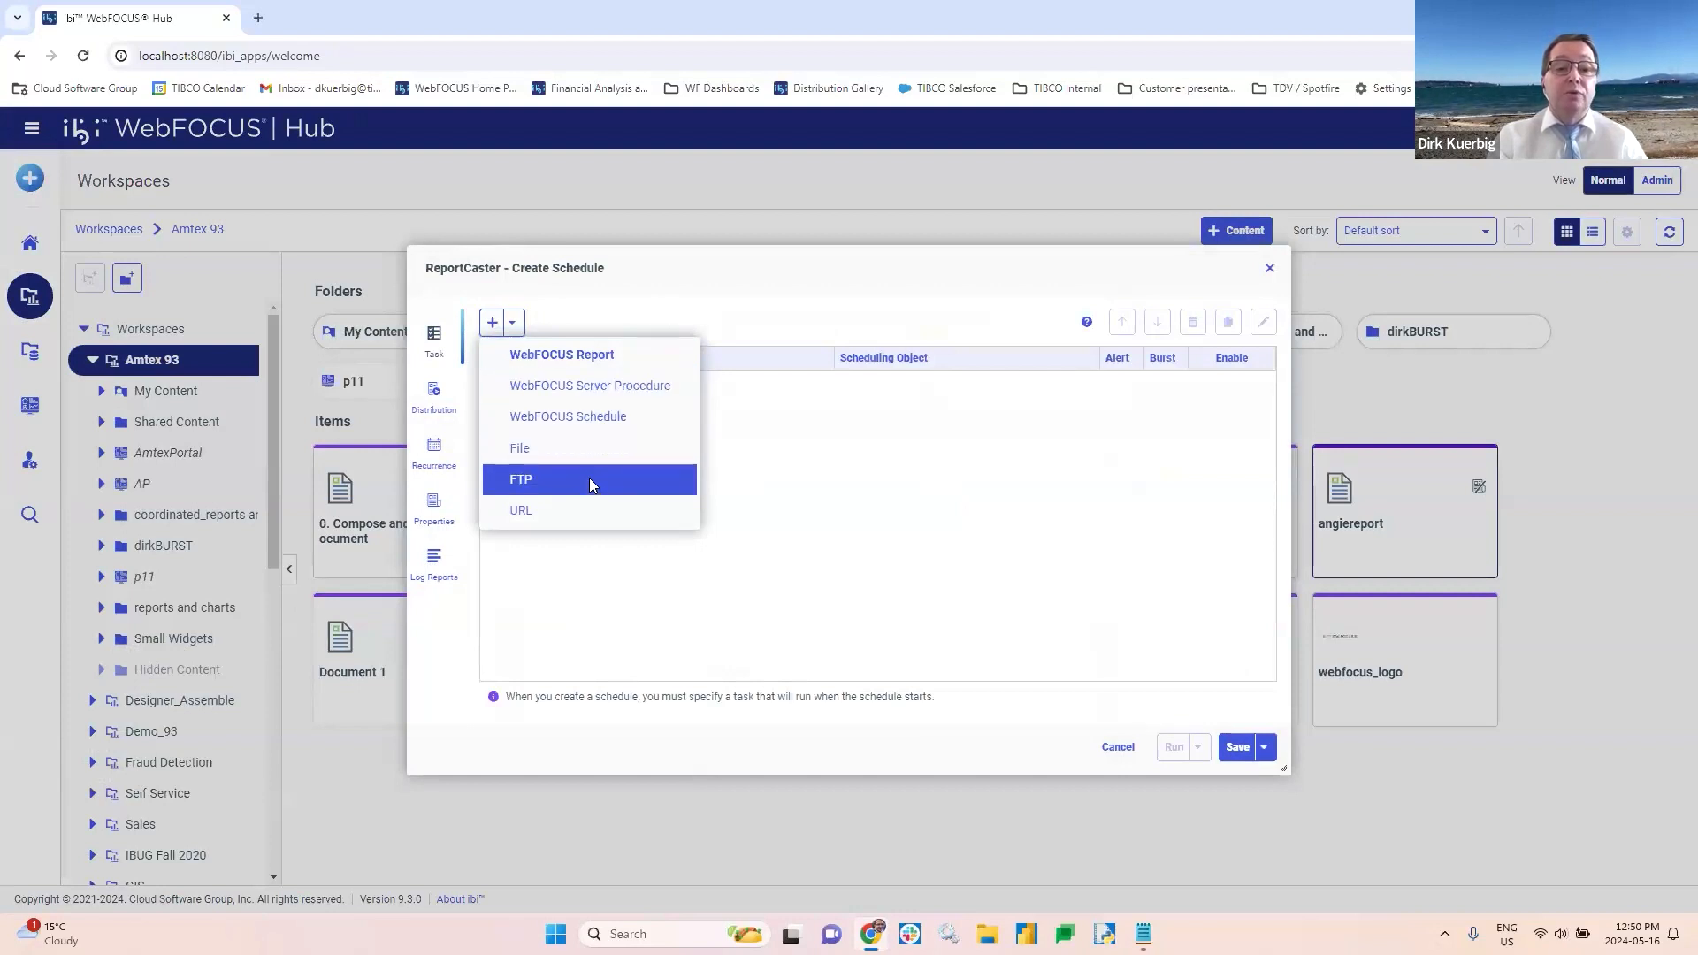
left_click(586, 362)
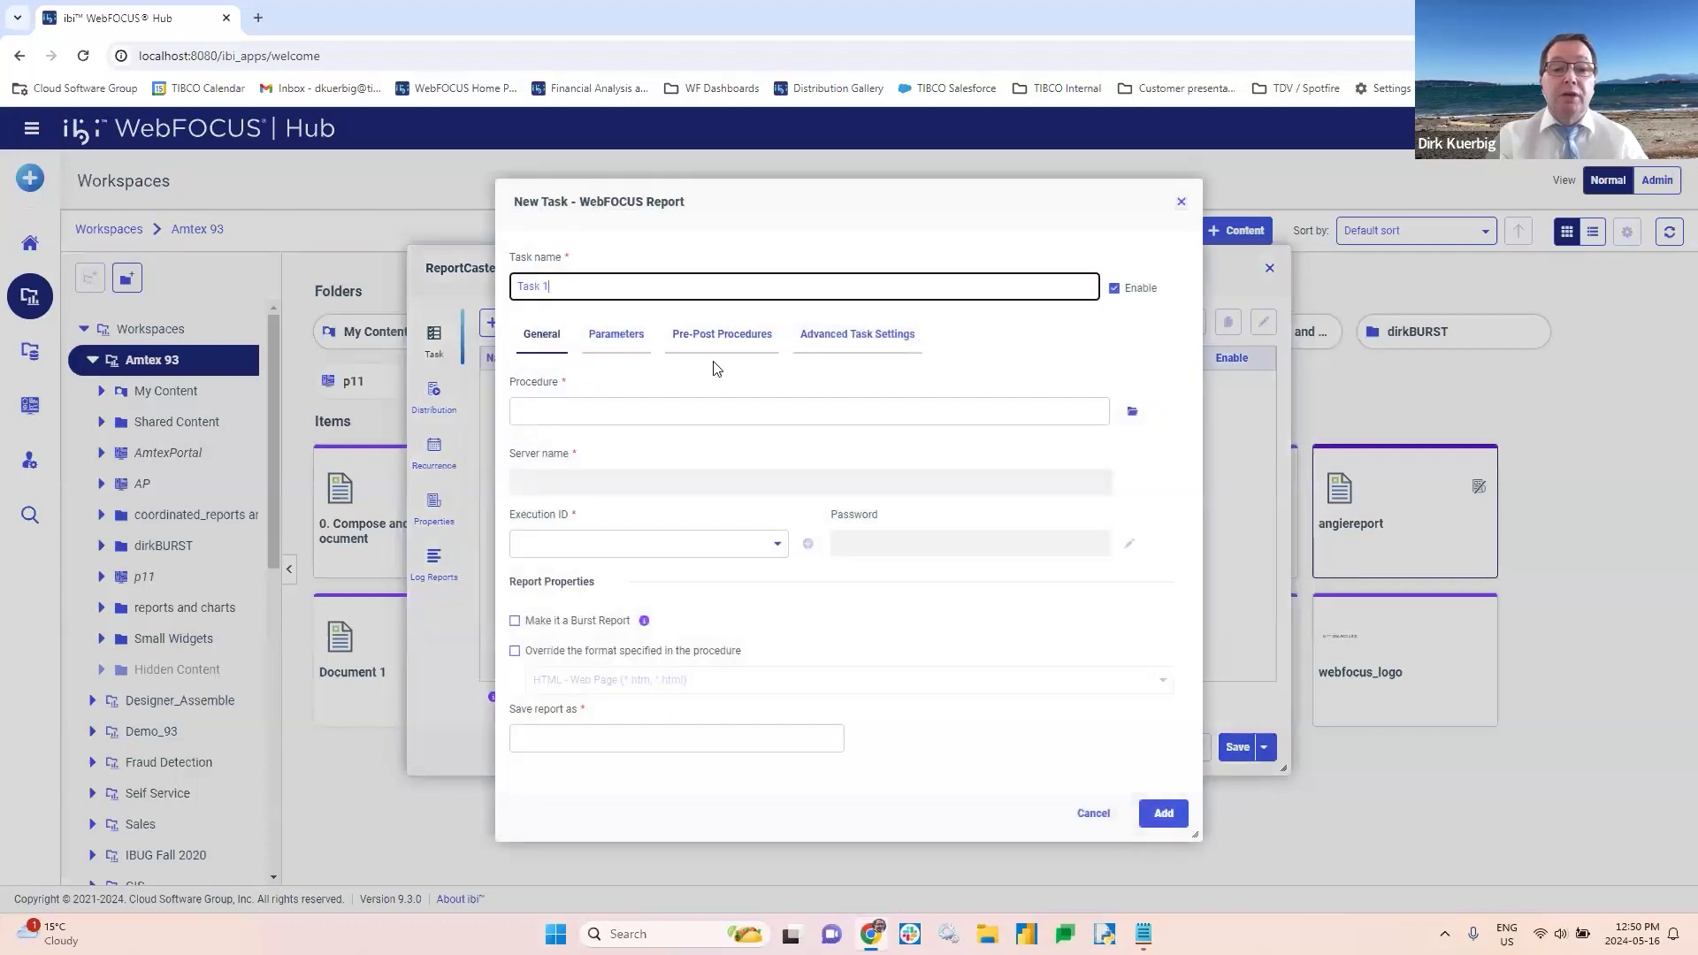
Step: Select angiereport from the Amtex 93 workspace as the task's procedure
left_click(1133, 412)
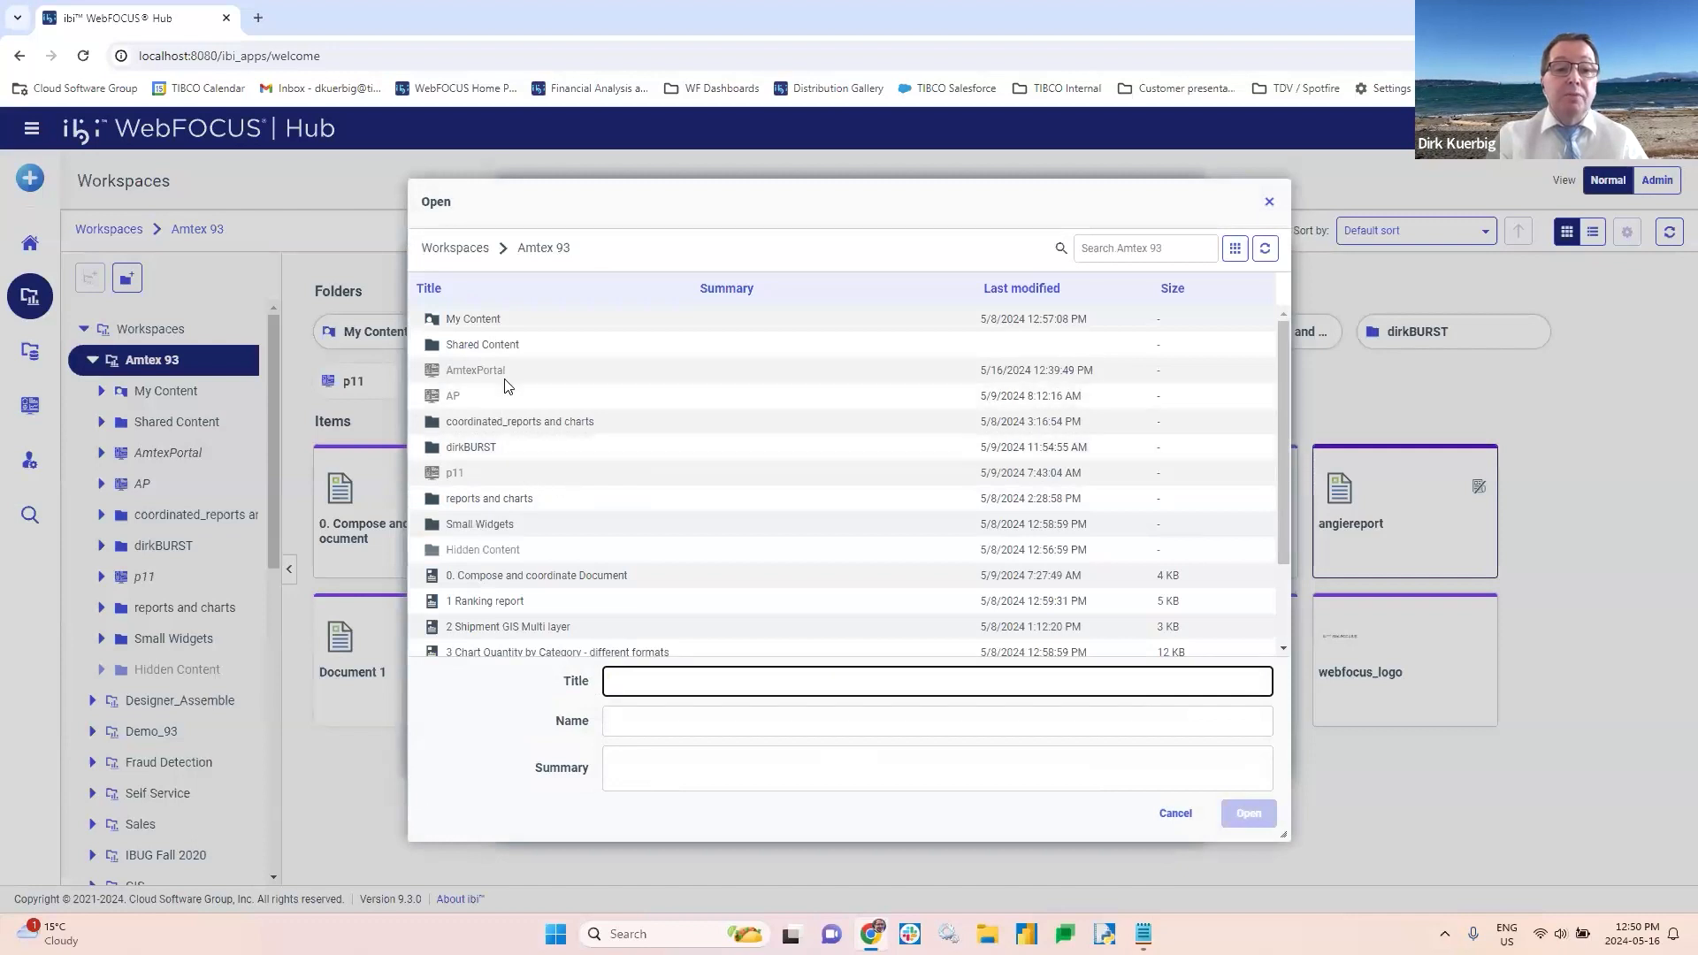
scroll(507, 394, "down", 2)
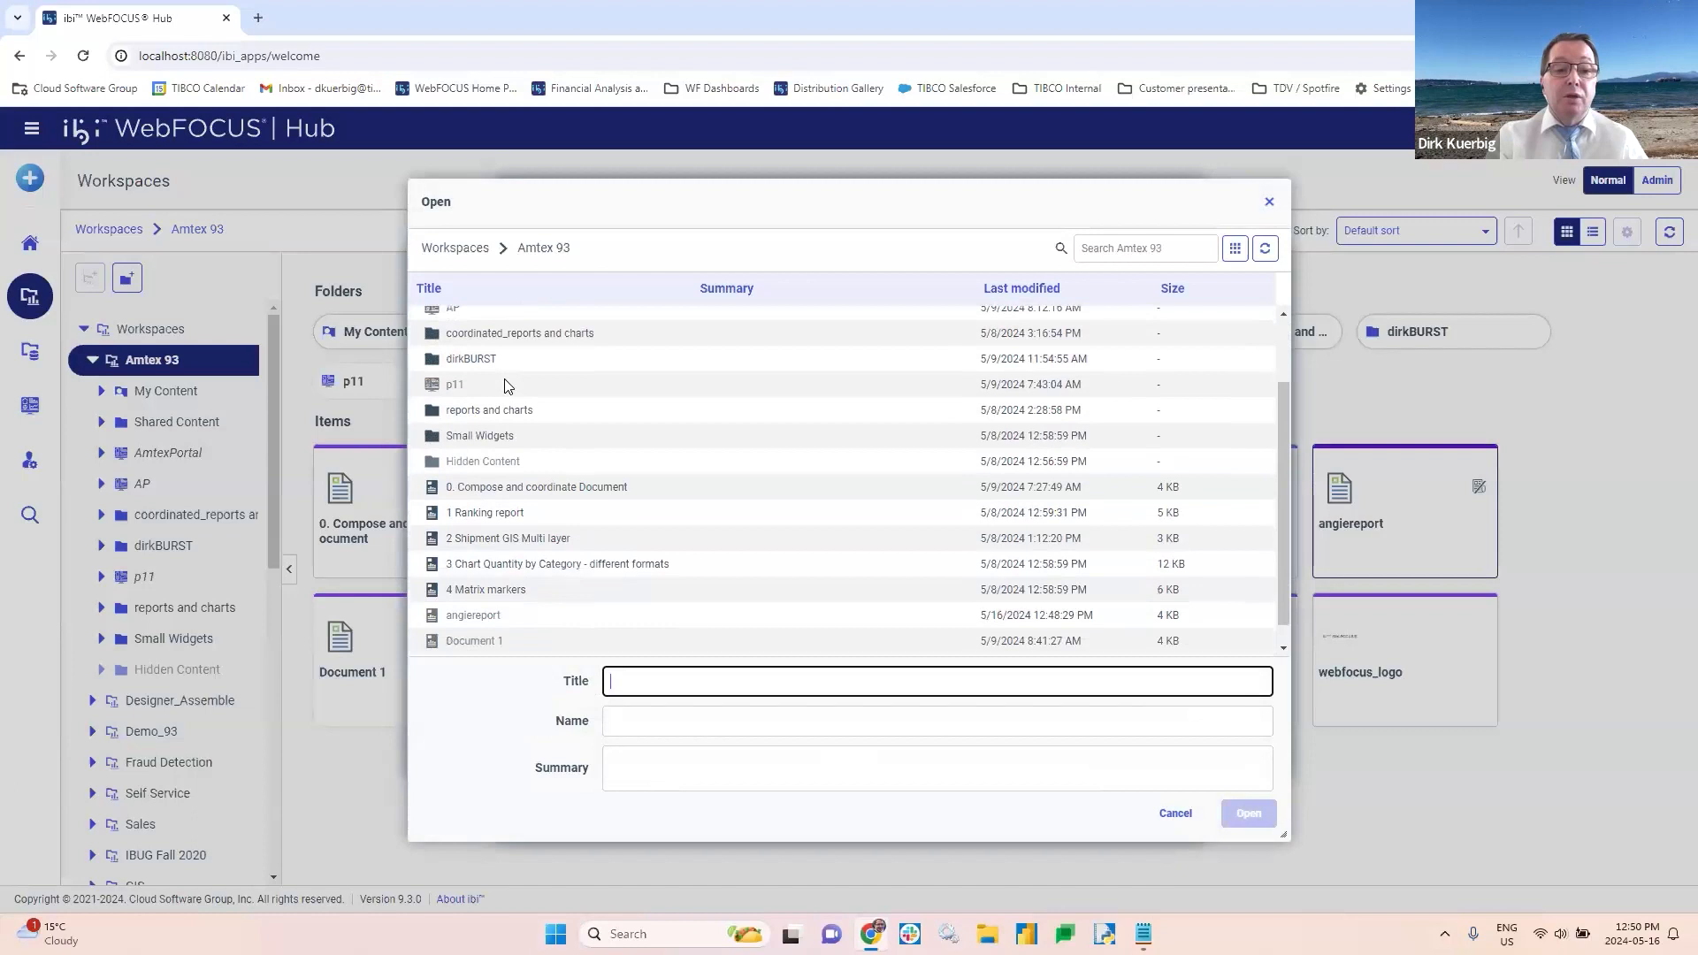
left_click(467, 614)
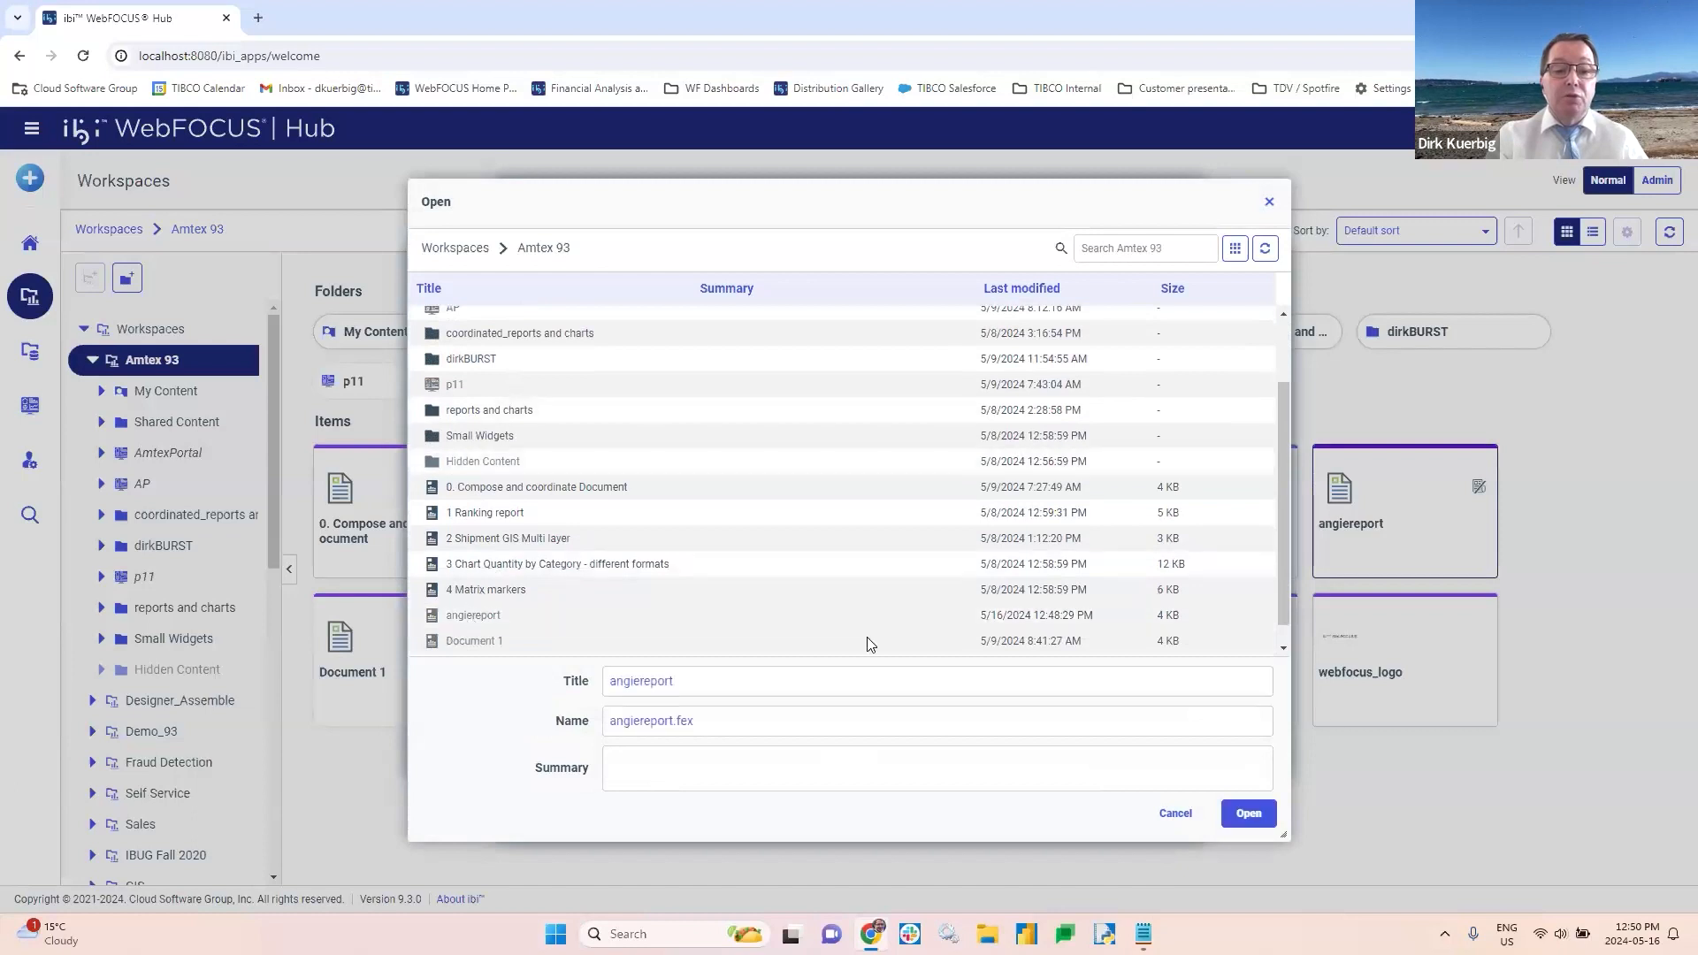
left_click(1254, 813)
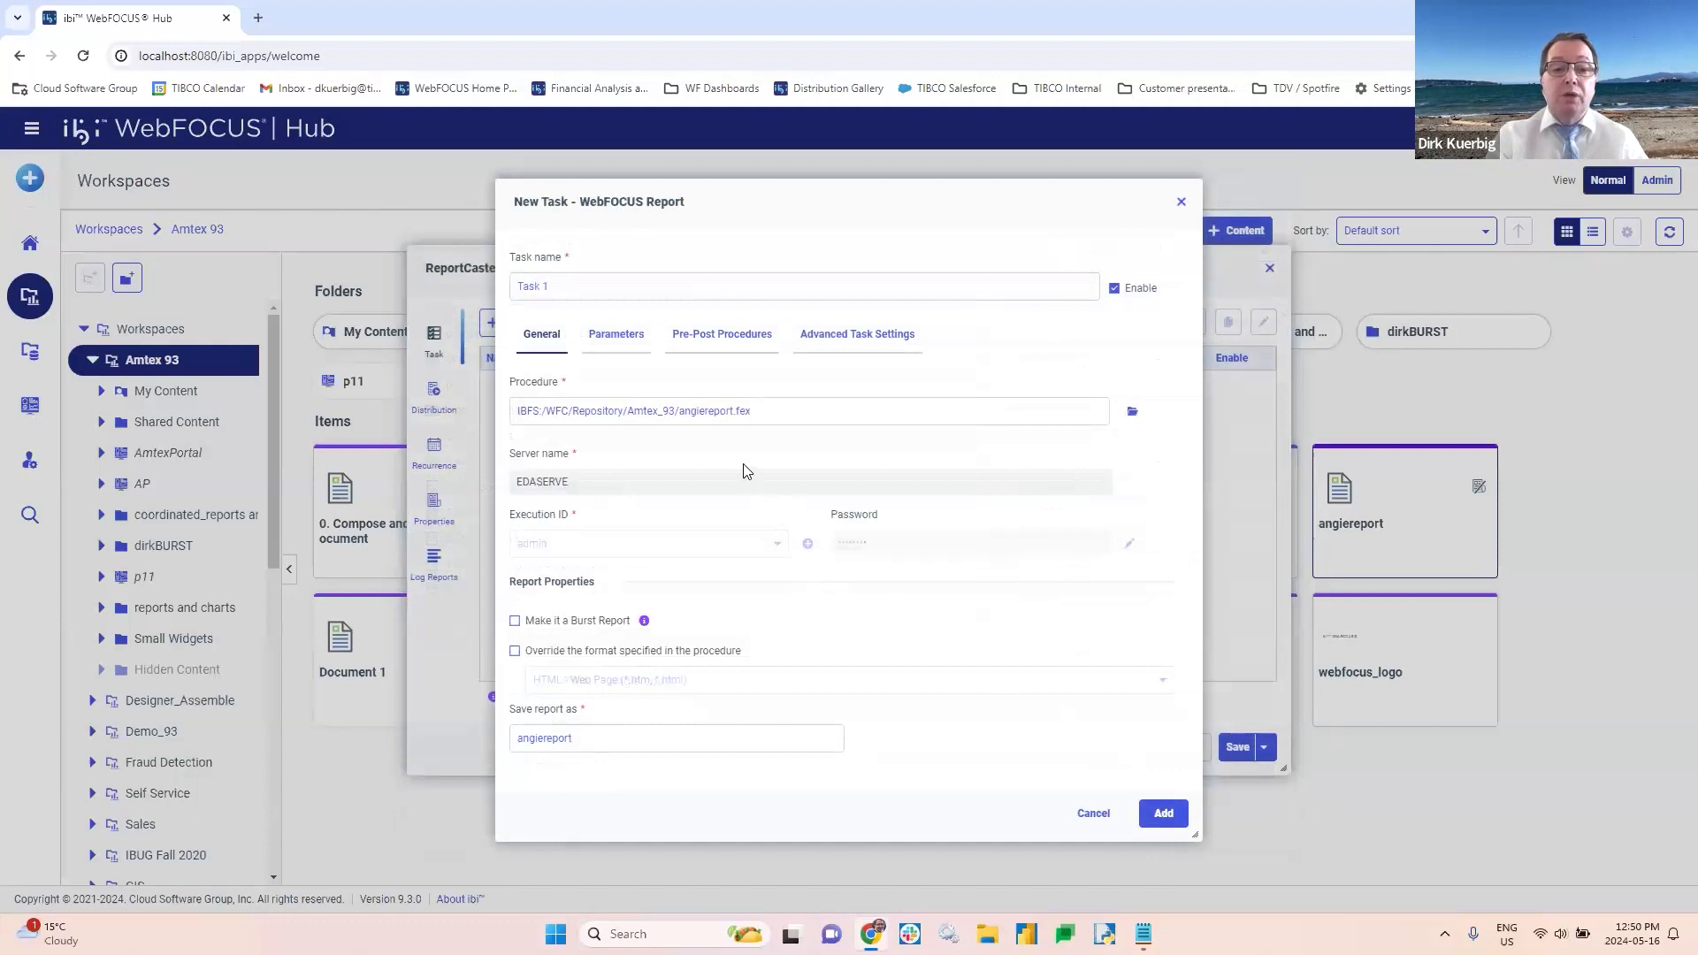
Step: Check the task's parameters, pre-post procedures and advanced settings, make it a burst report, and add the task to the schedule
left_click(616, 340)
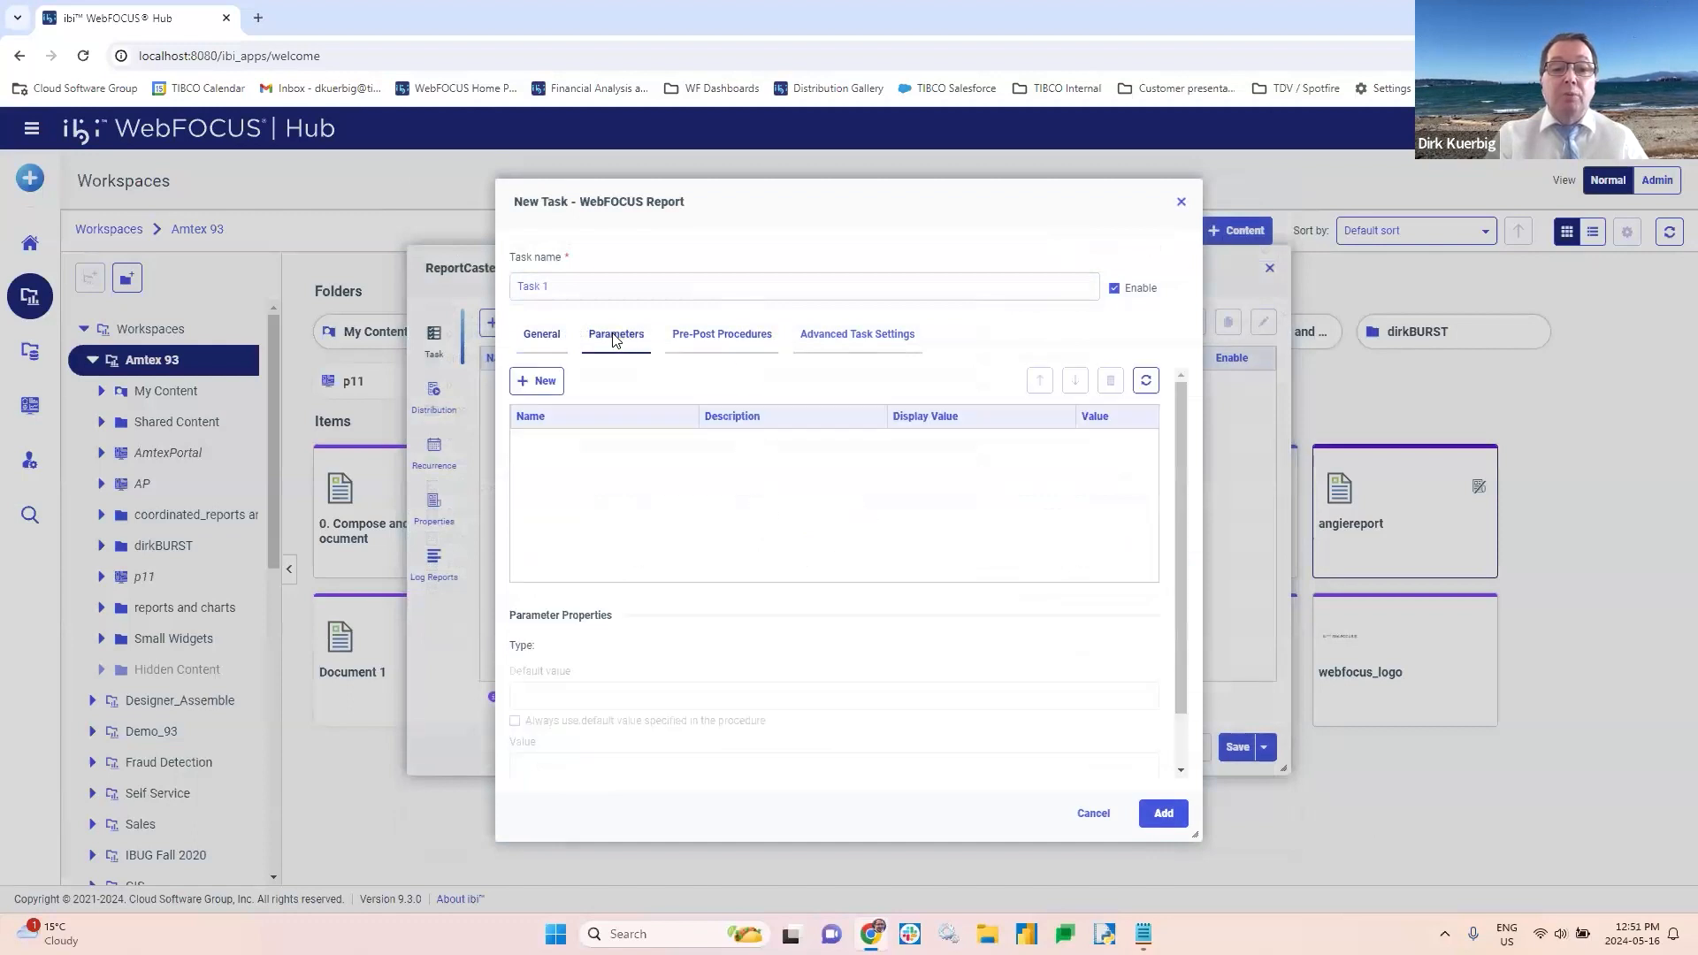
left_click(718, 342)
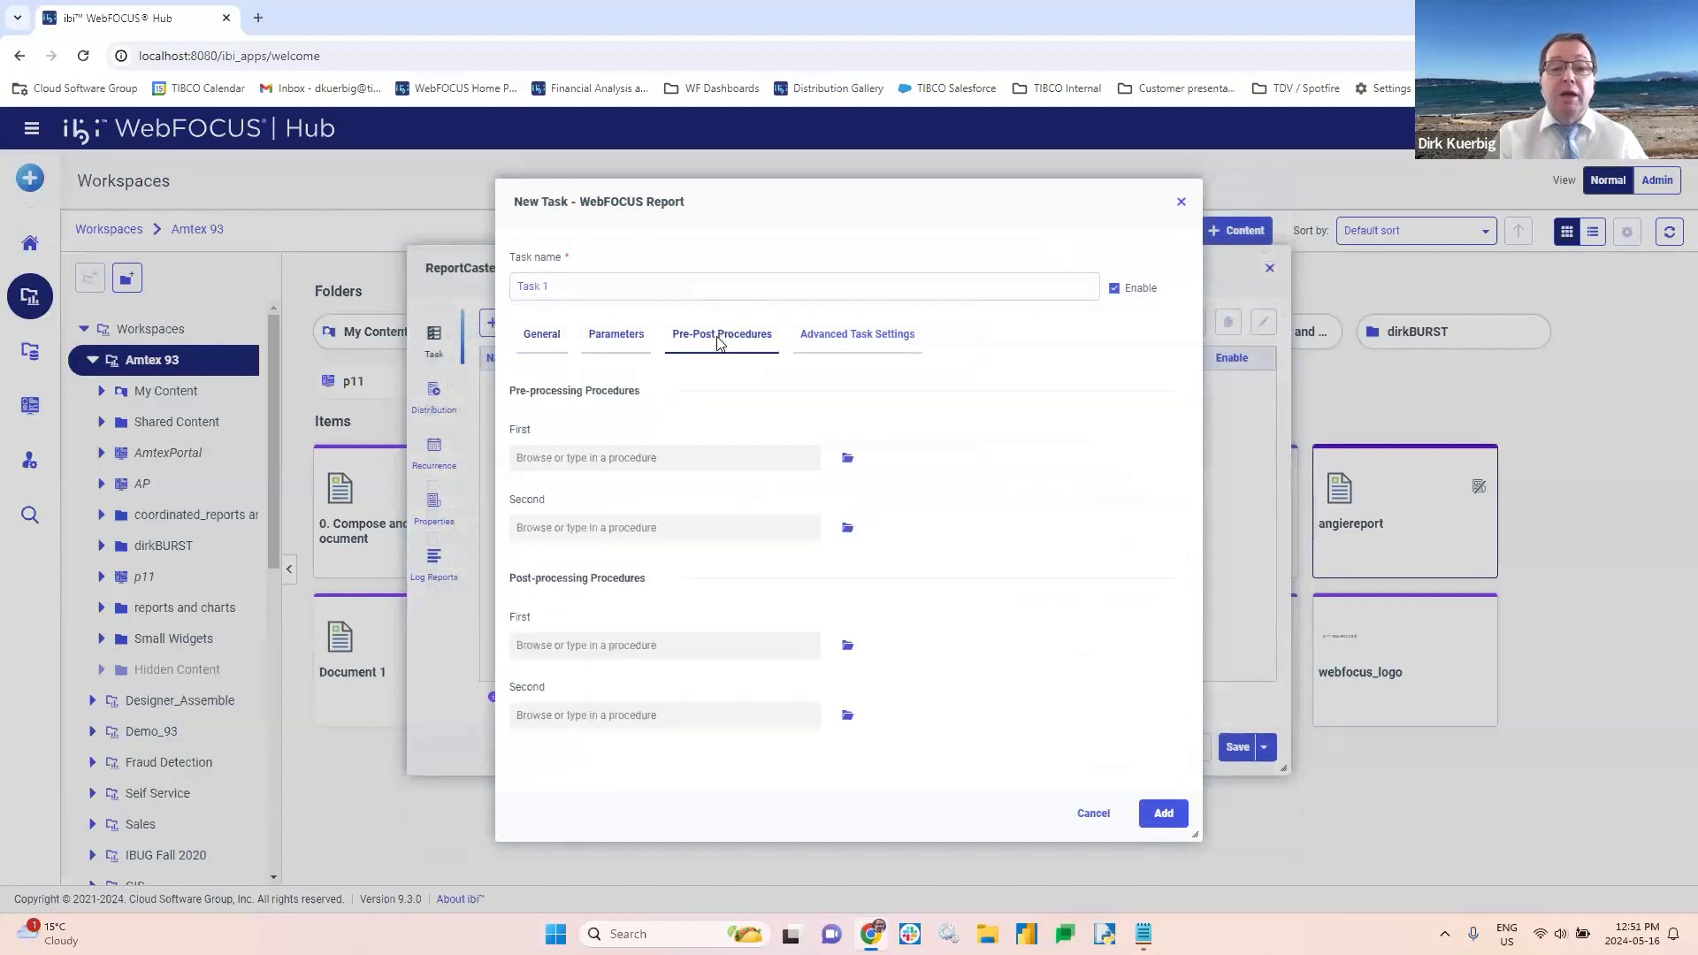
left_click(871, 345)
left_click(549, 346)
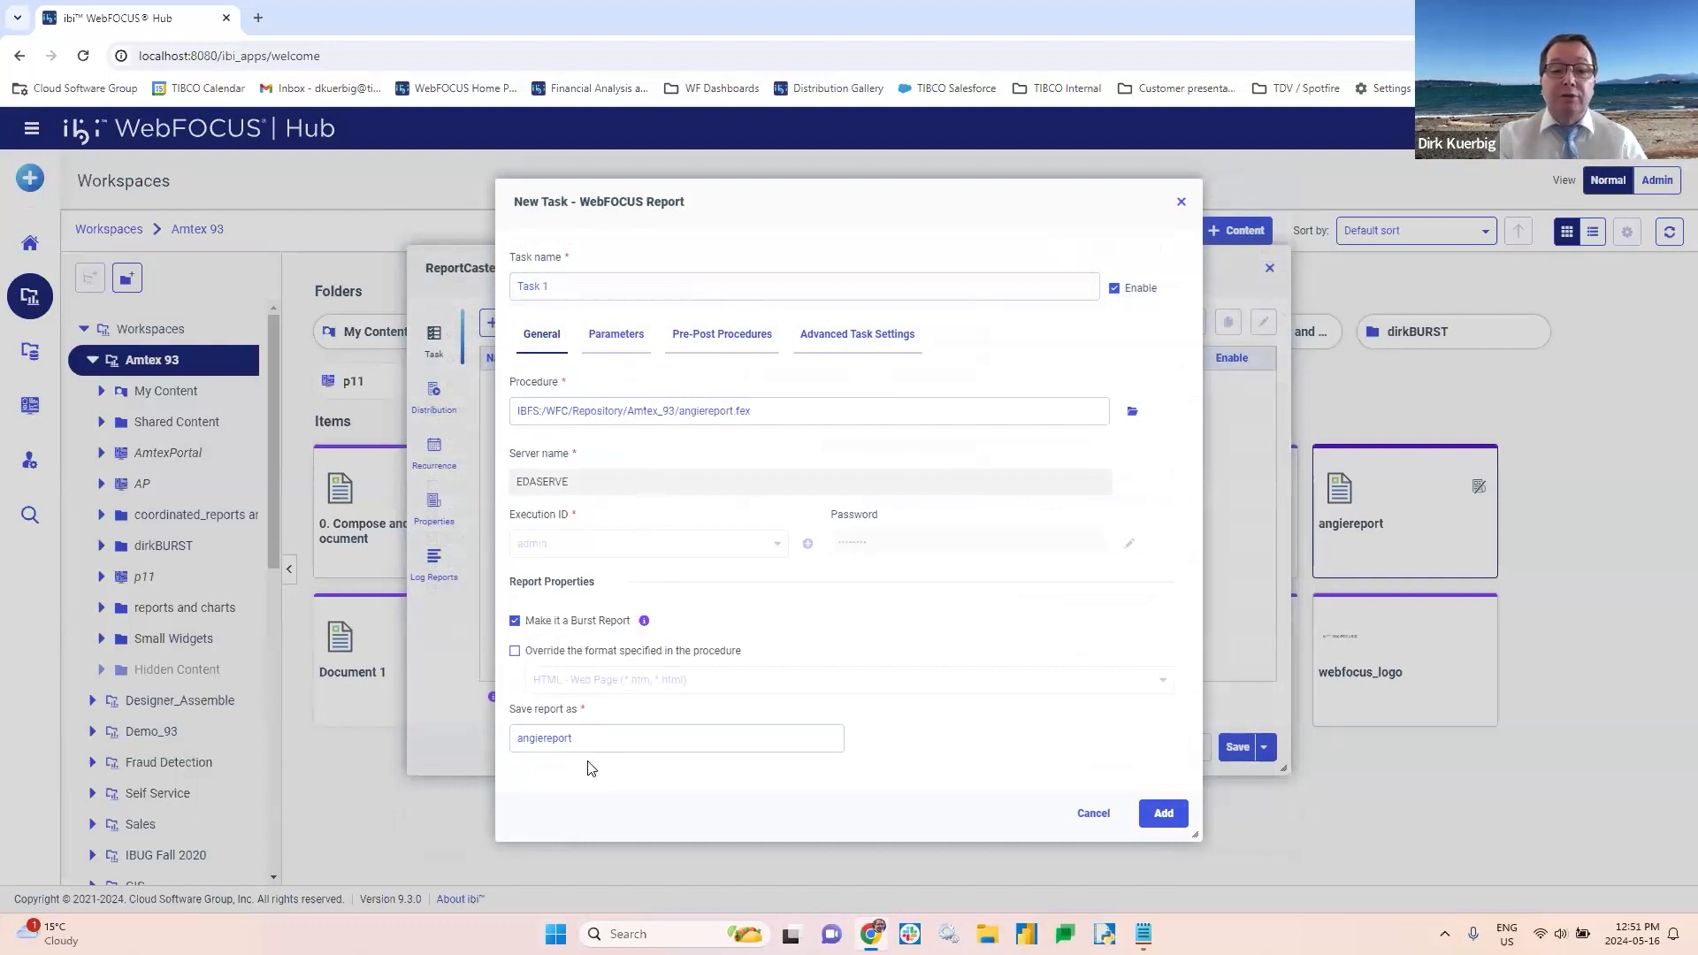
left_click(1164, 814)
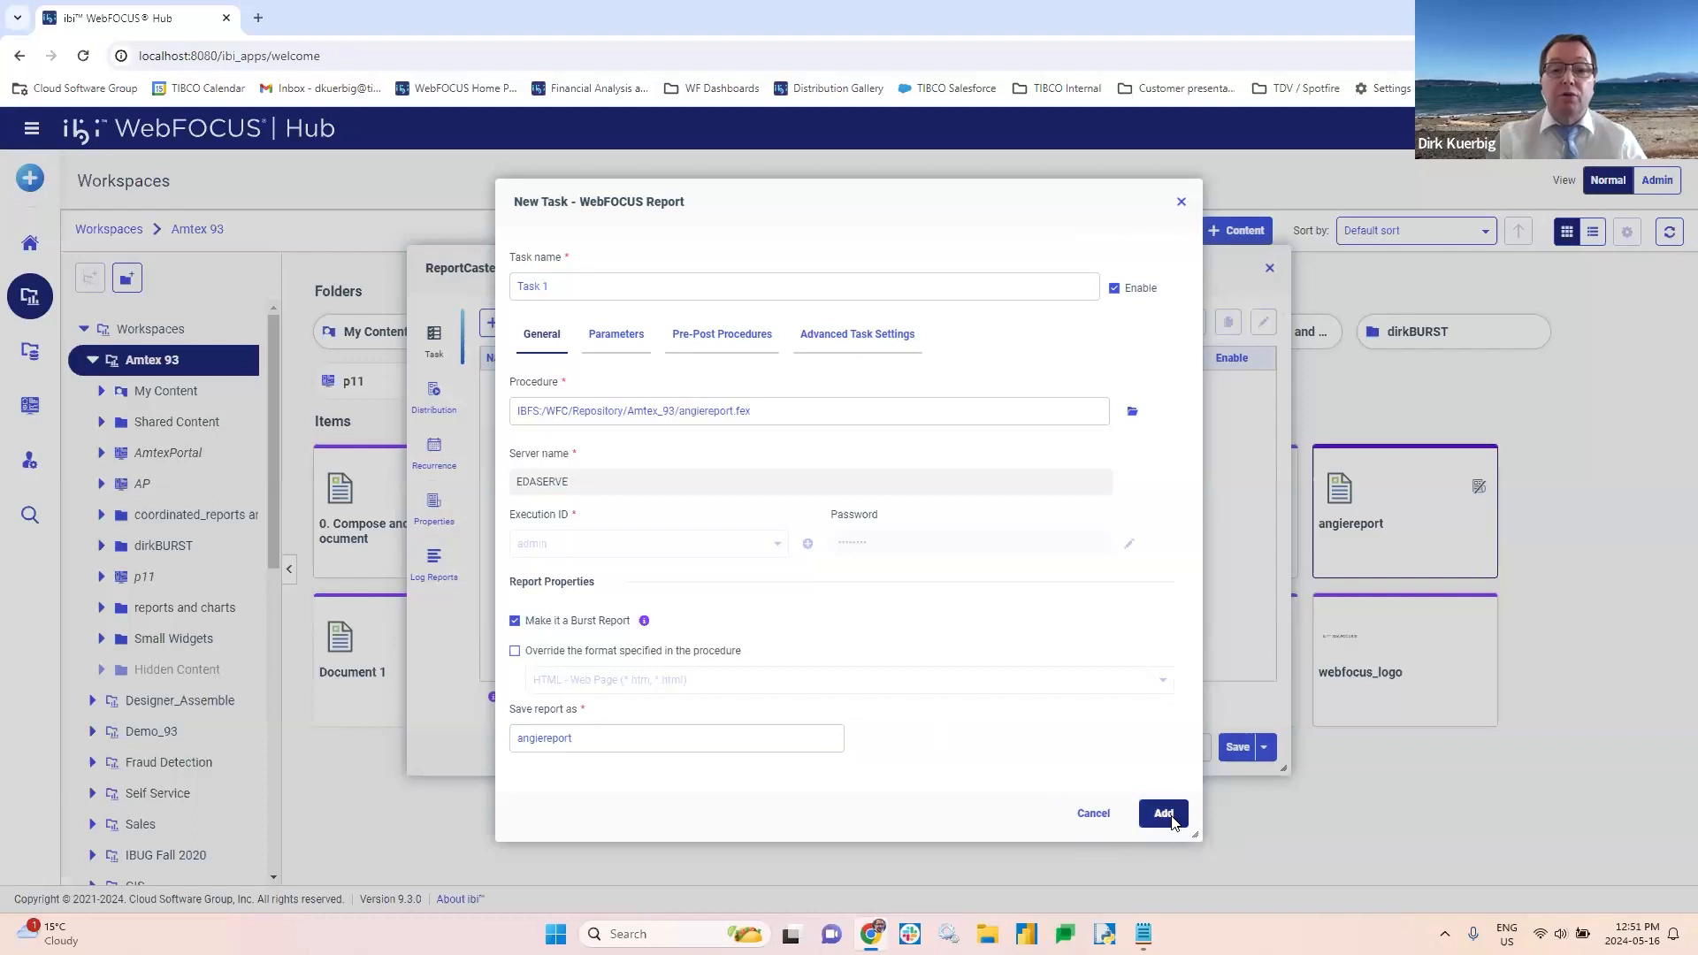
Step: Start a Report Library distribution method for the schedule
left_click(434, 392)
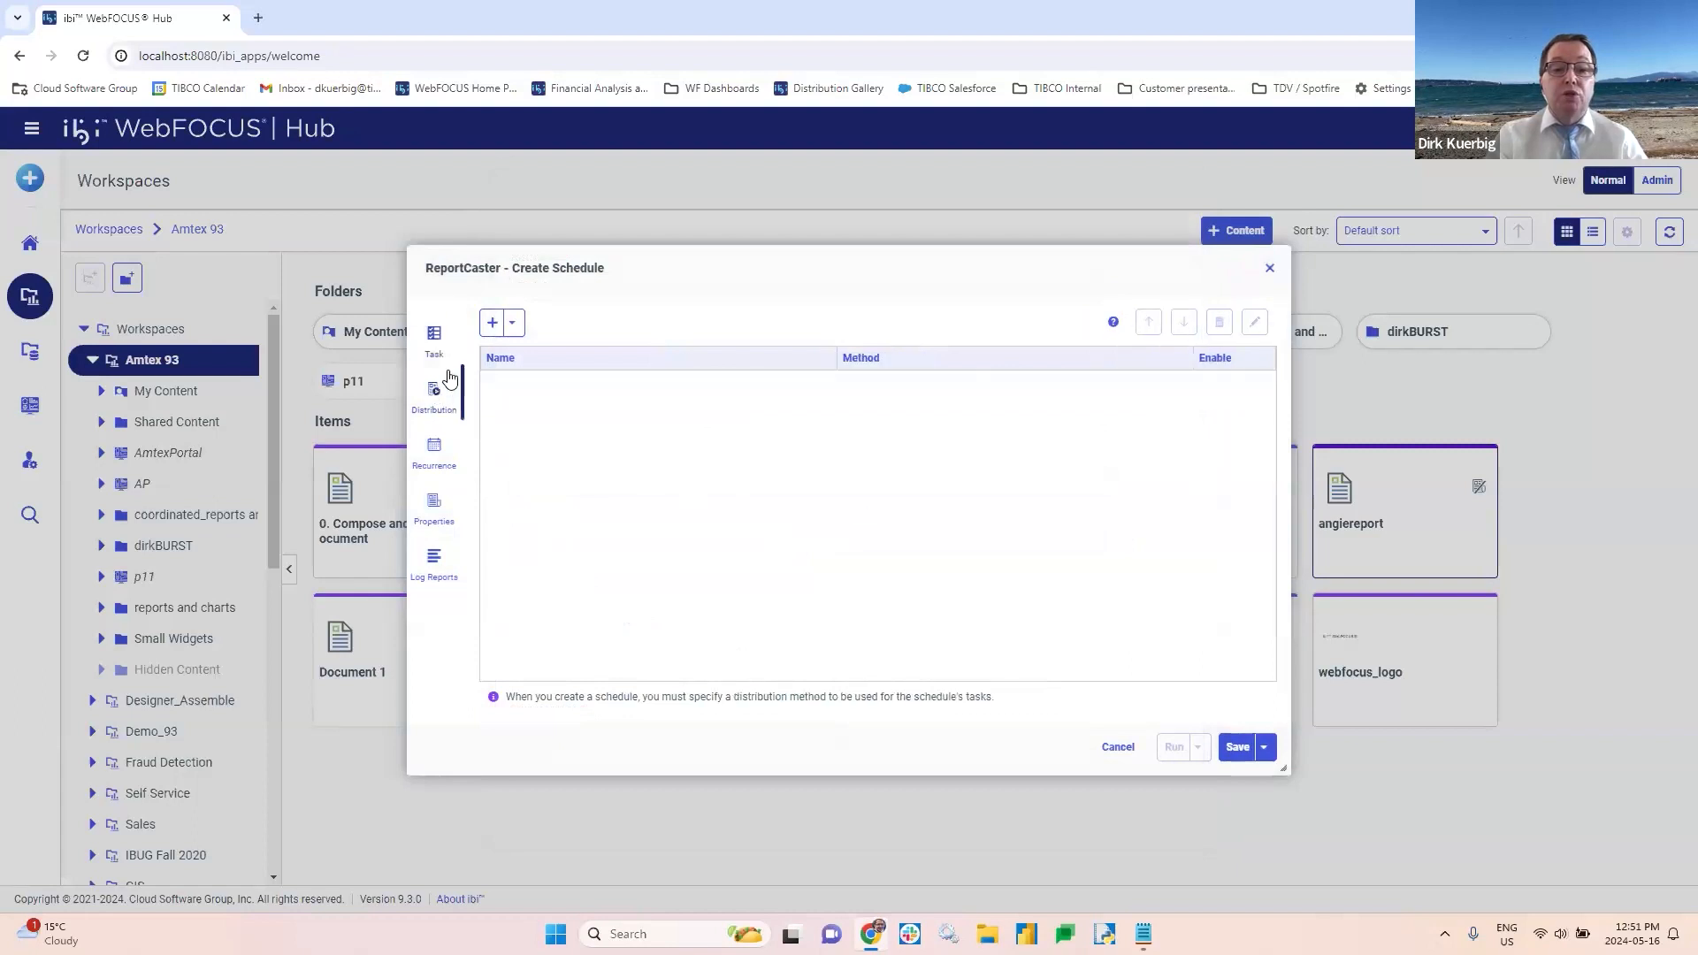
left_click(514, 323)
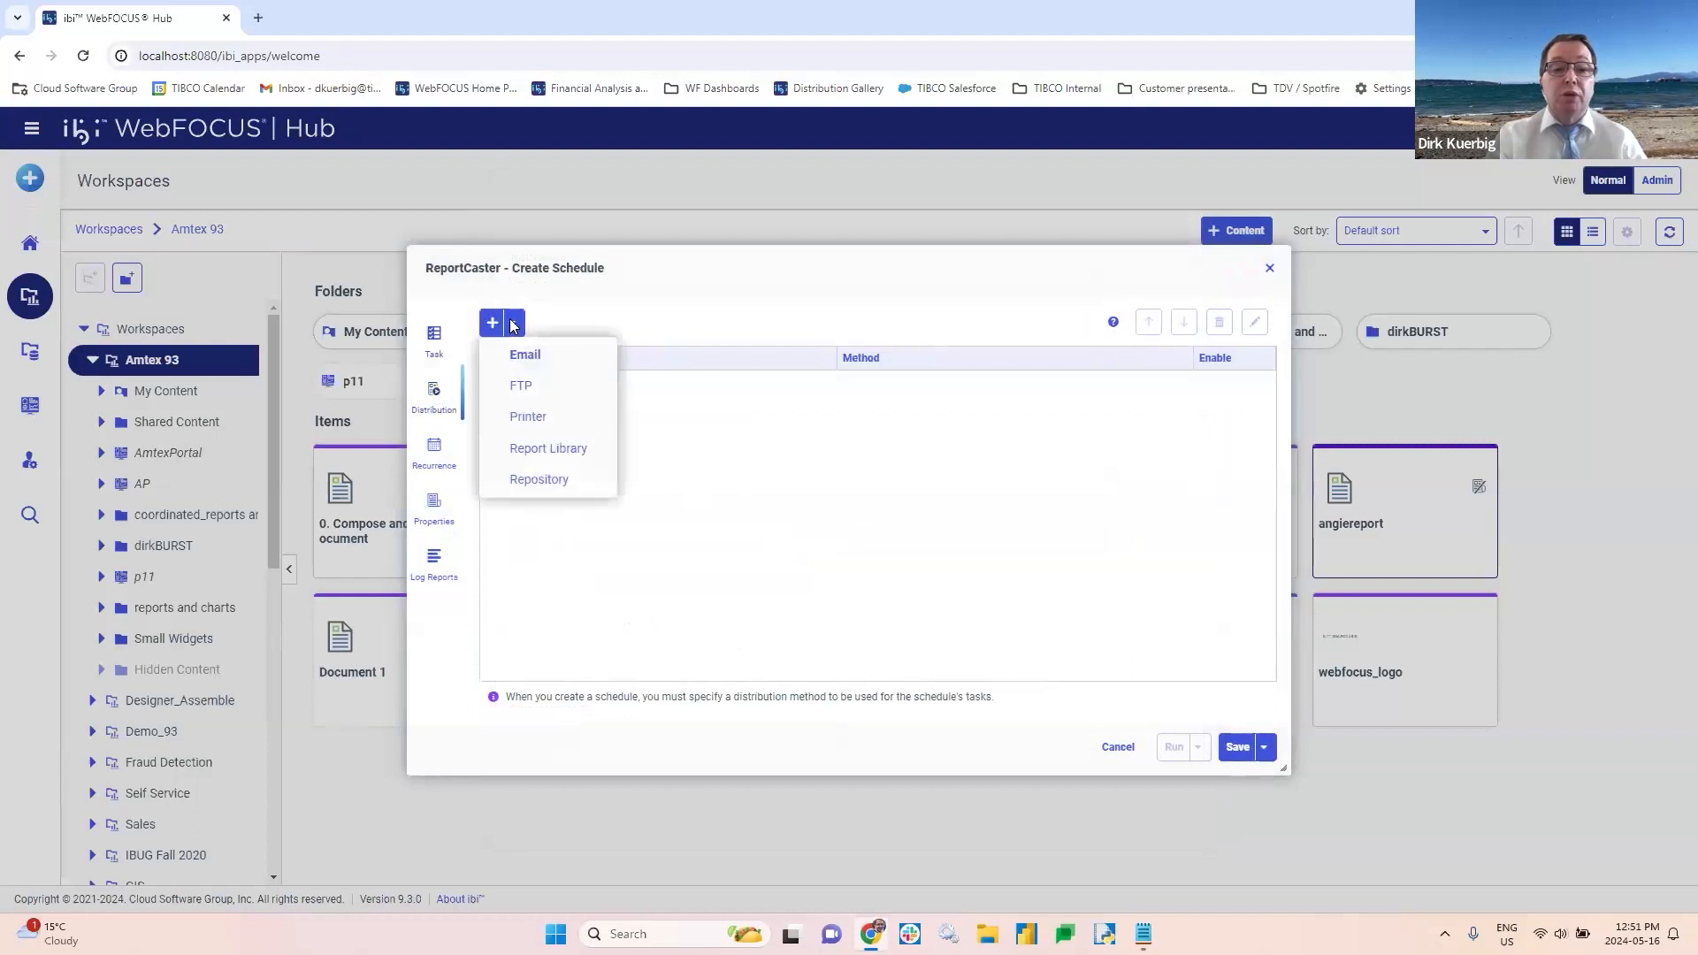
left_click(566, 453)
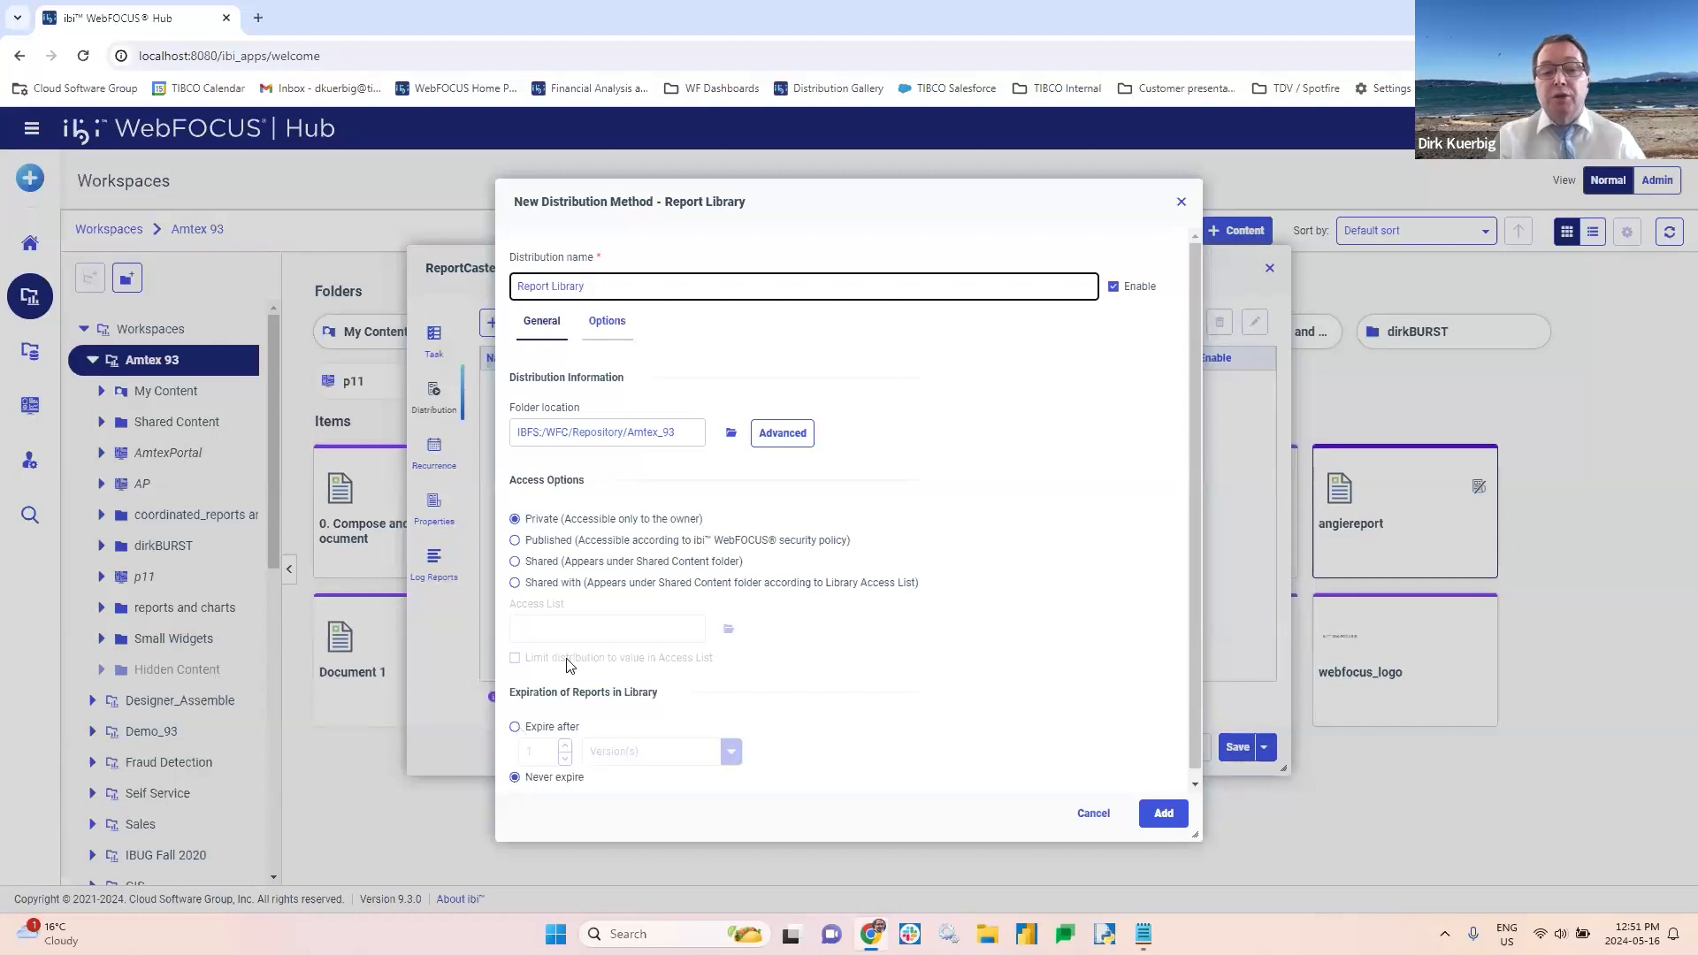
Step: Enable a sub-folder for the Report Library distribution with the pattern "angieBURST"
left_click(790, 435)
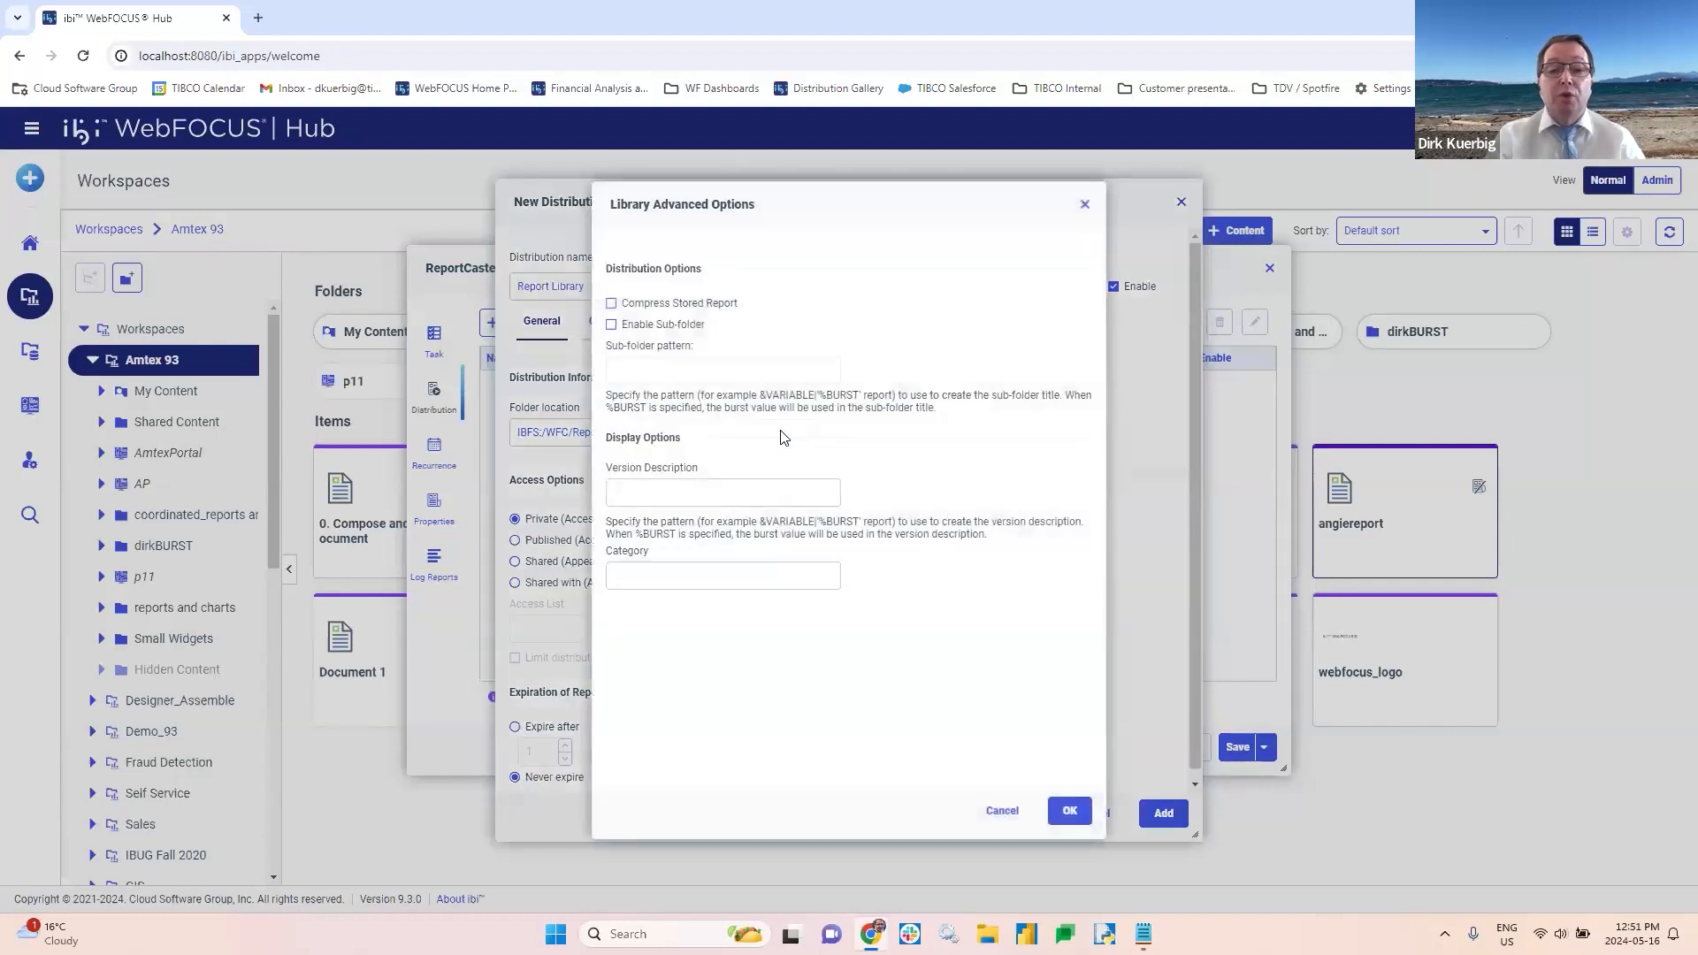
left_click(612, 324)
left_click(655, 378)
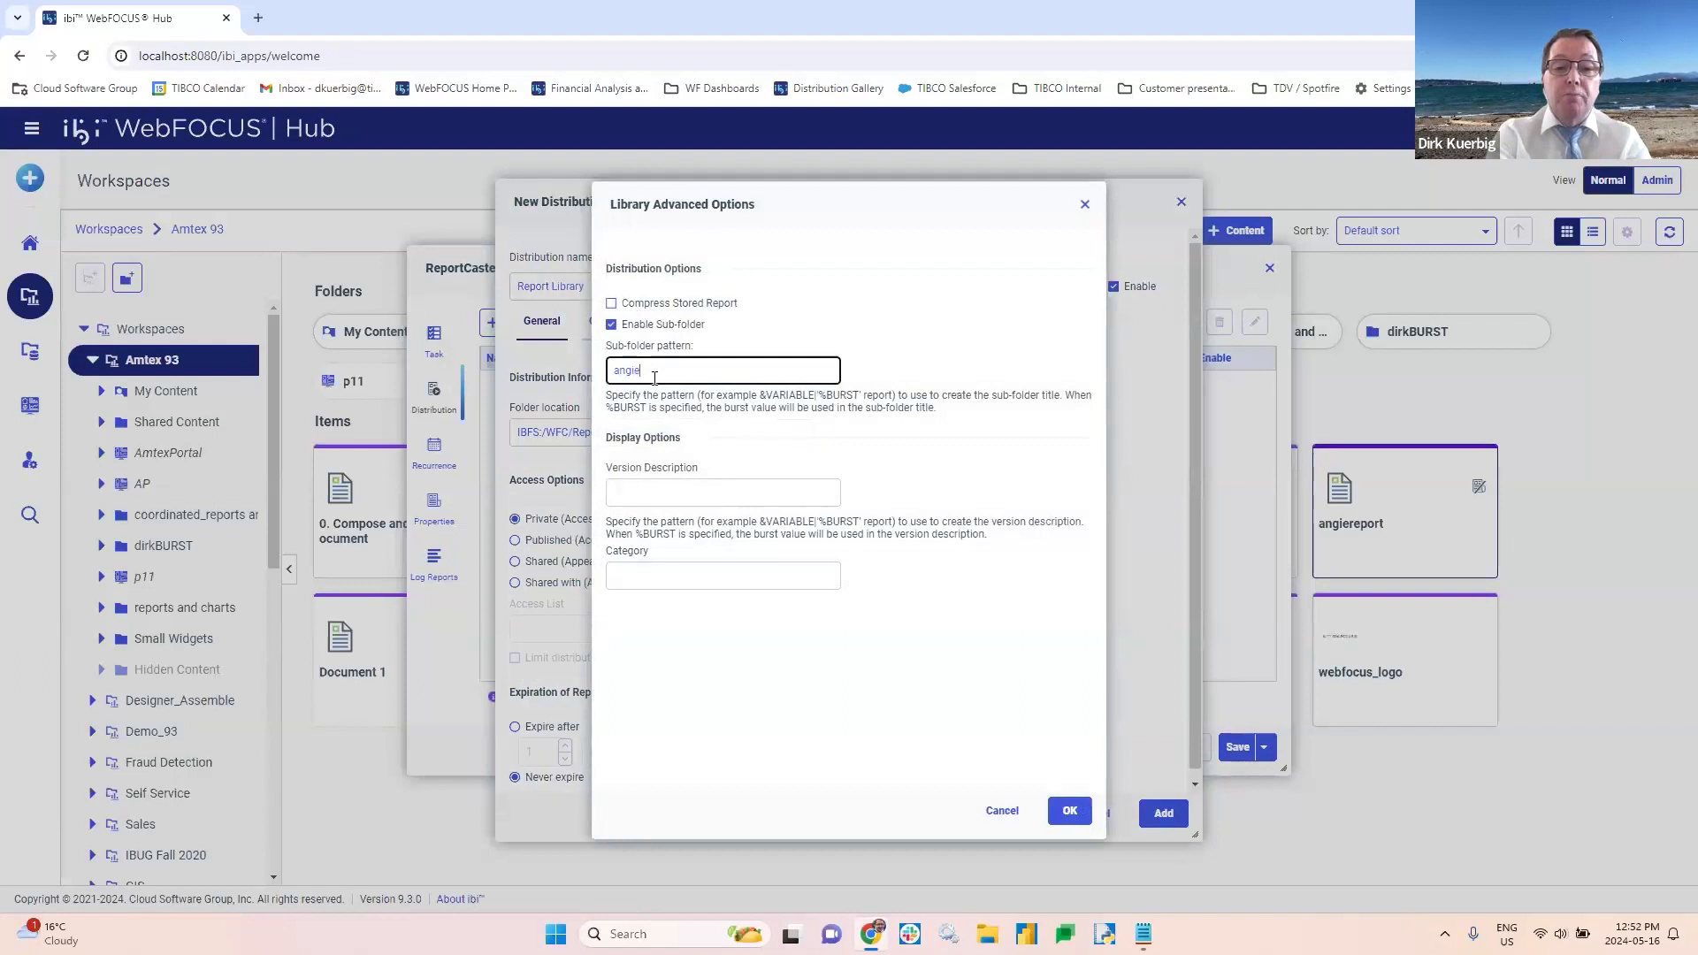
type("angieBURST")
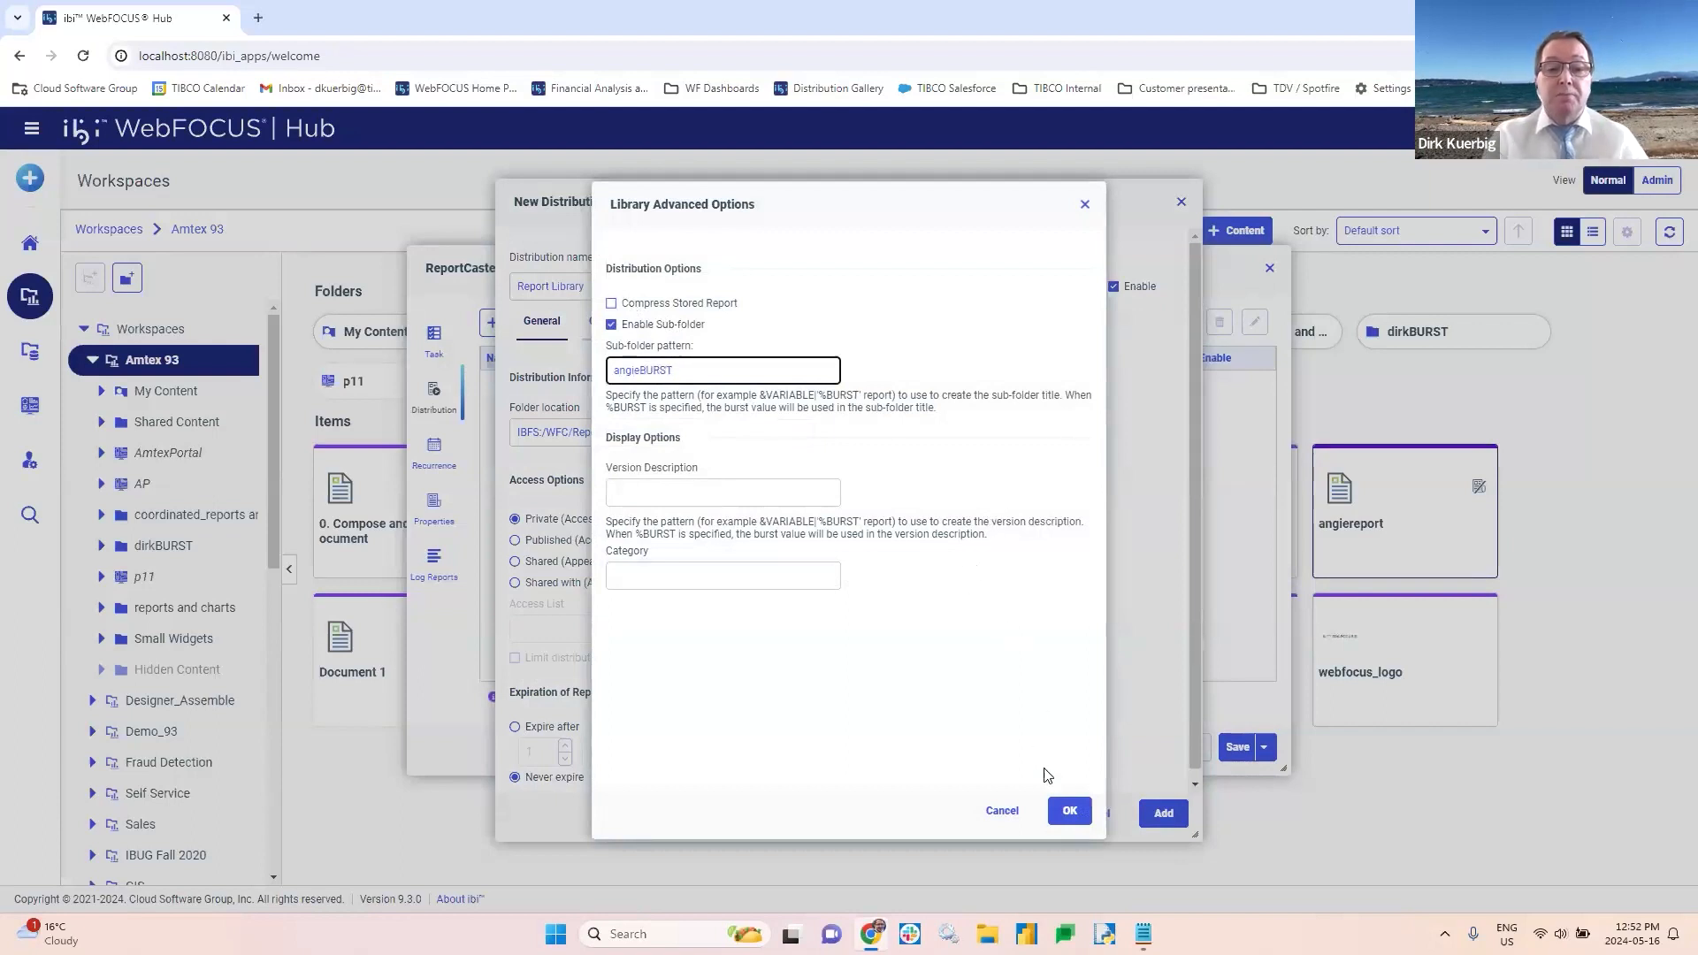
left_click(1069, 811)
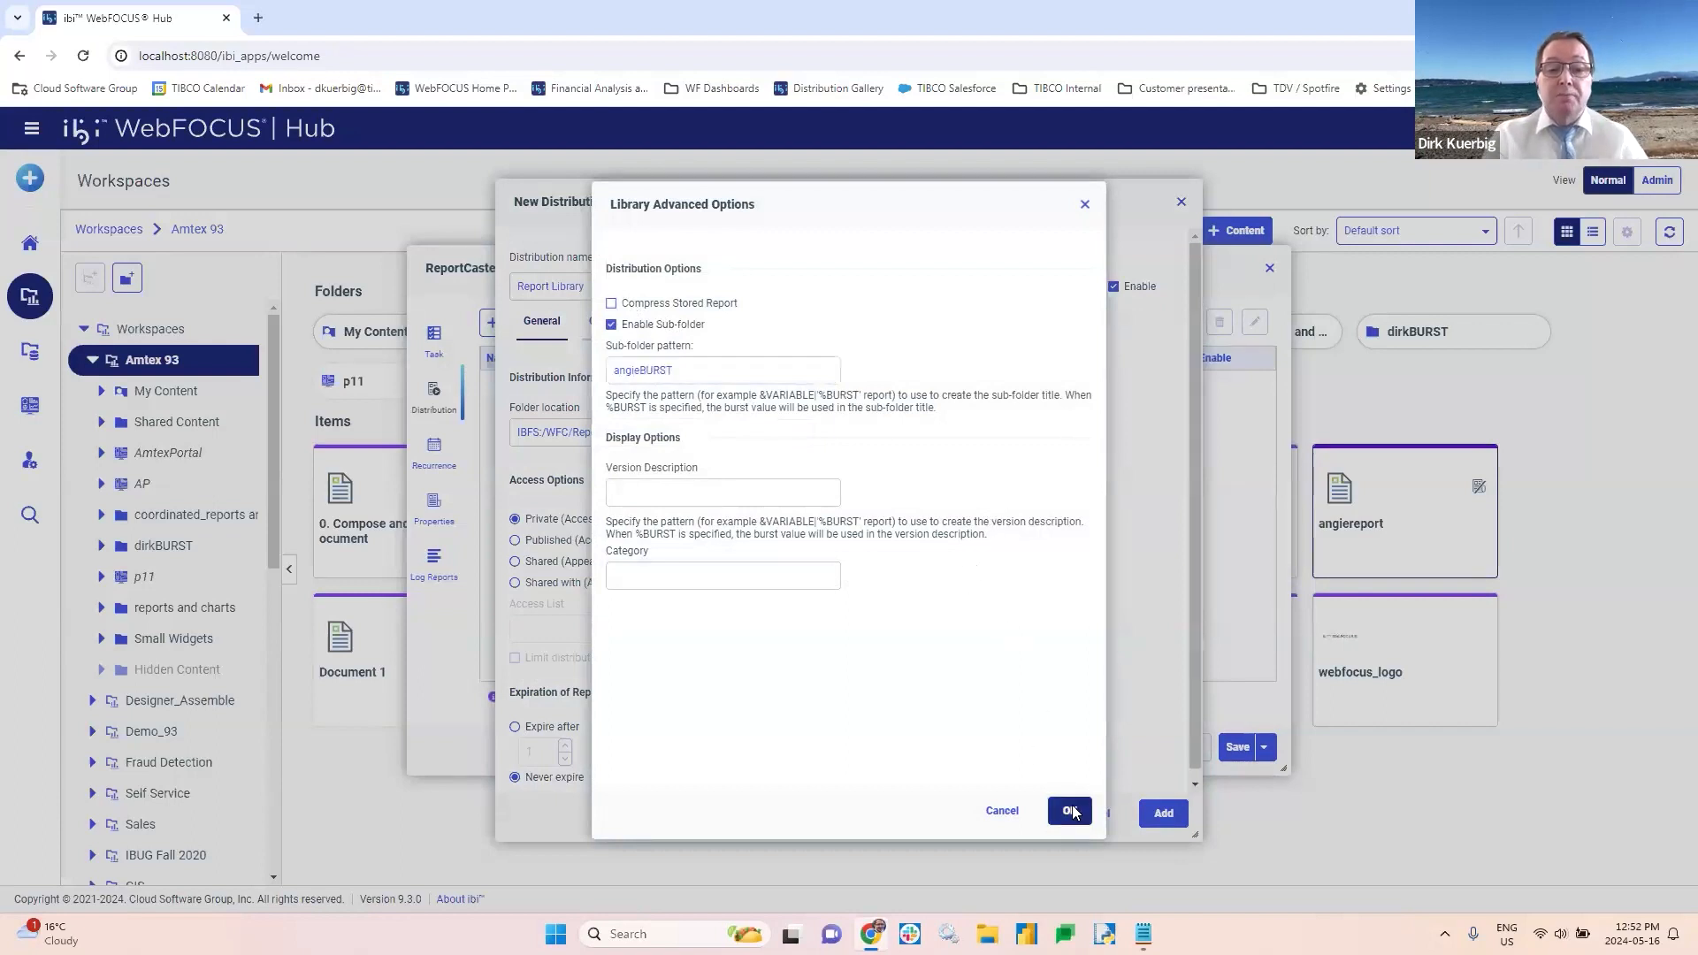
Step: Set the library access to Published, check the email options, and add the distribution method
left_click(516, 540)
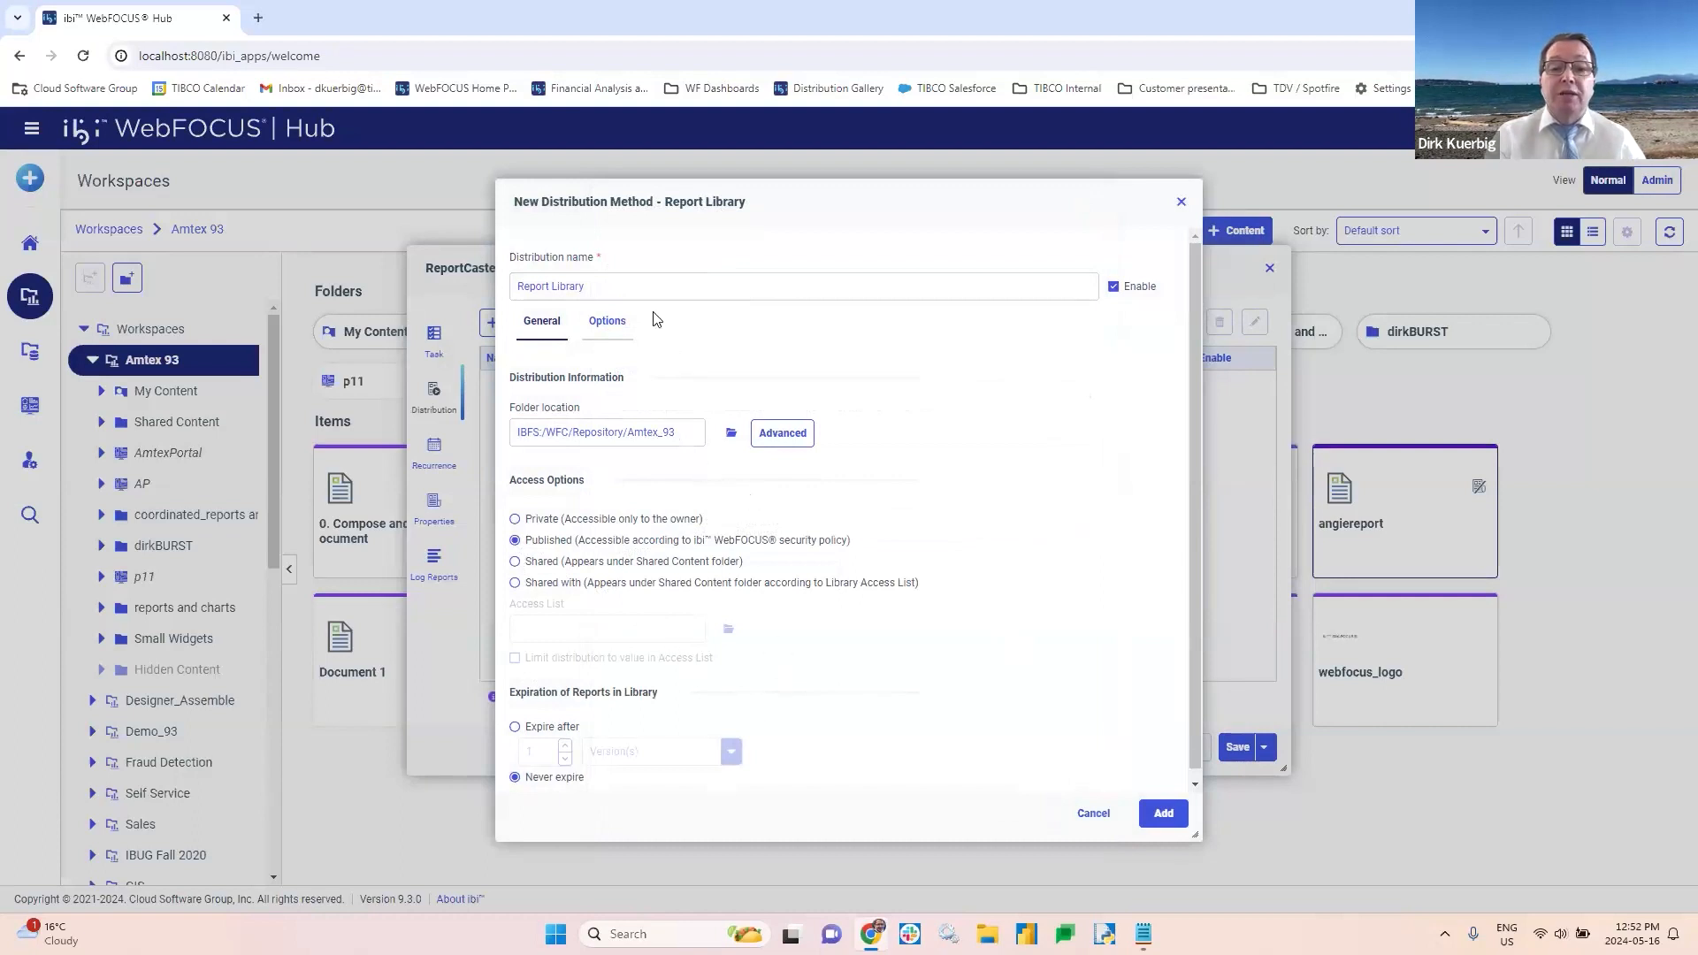
left_click(602, 325)
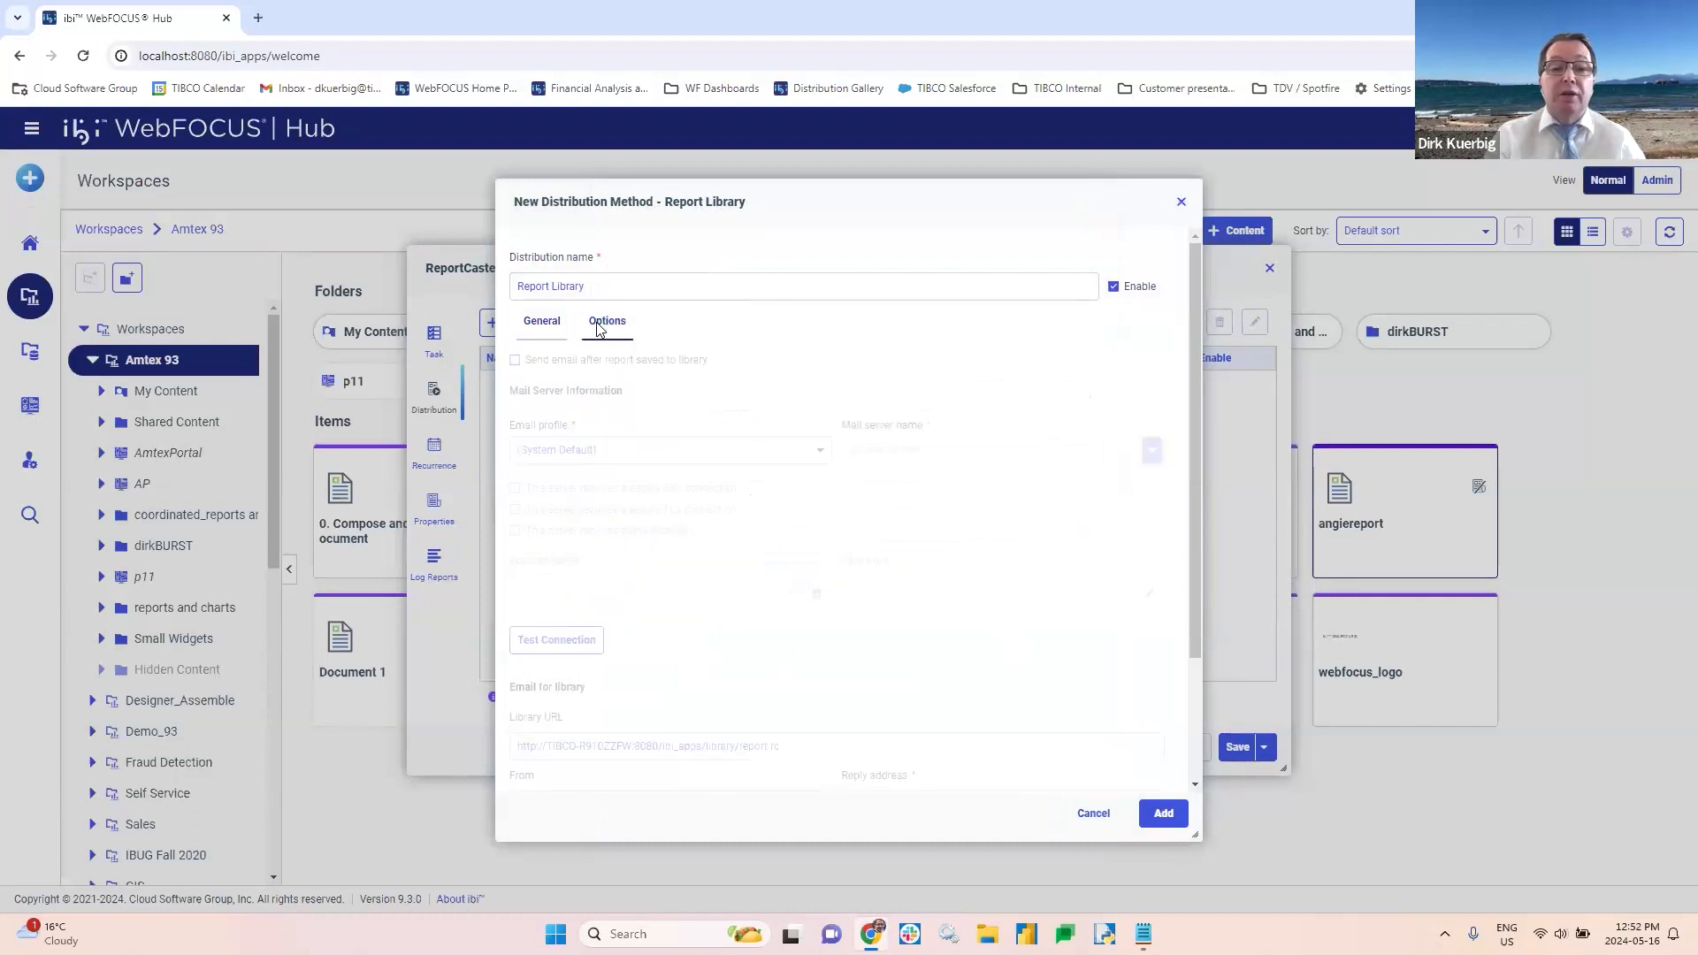
left_click(544, 324)
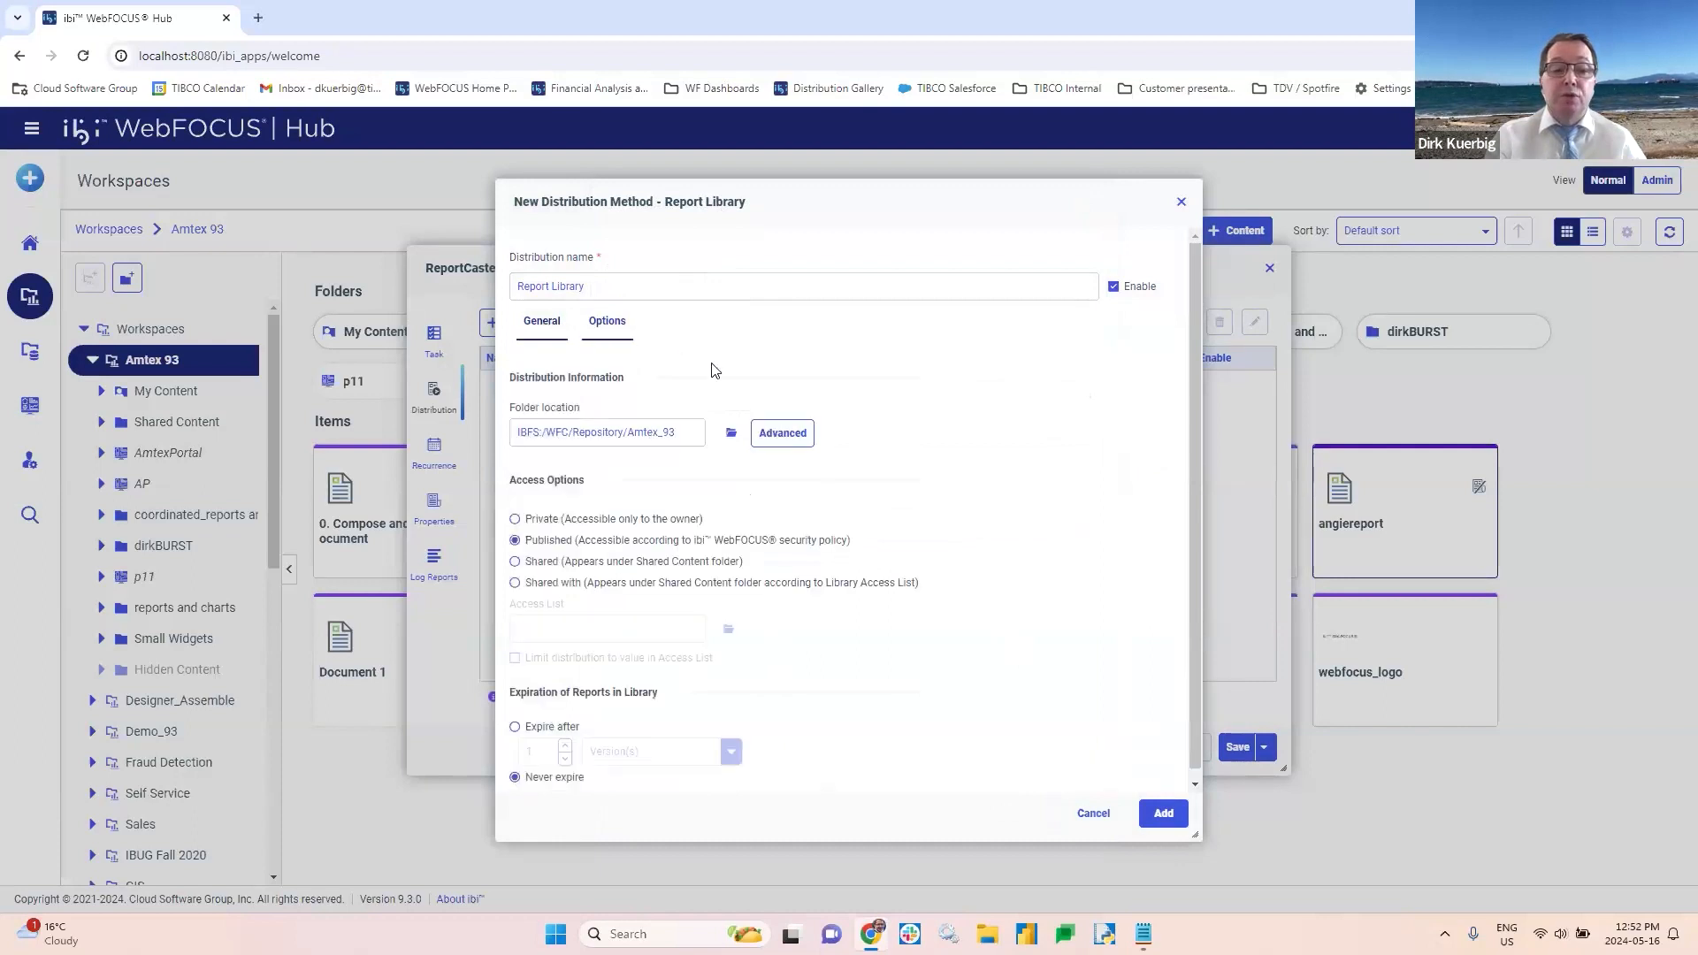
left_click(1163, 815)
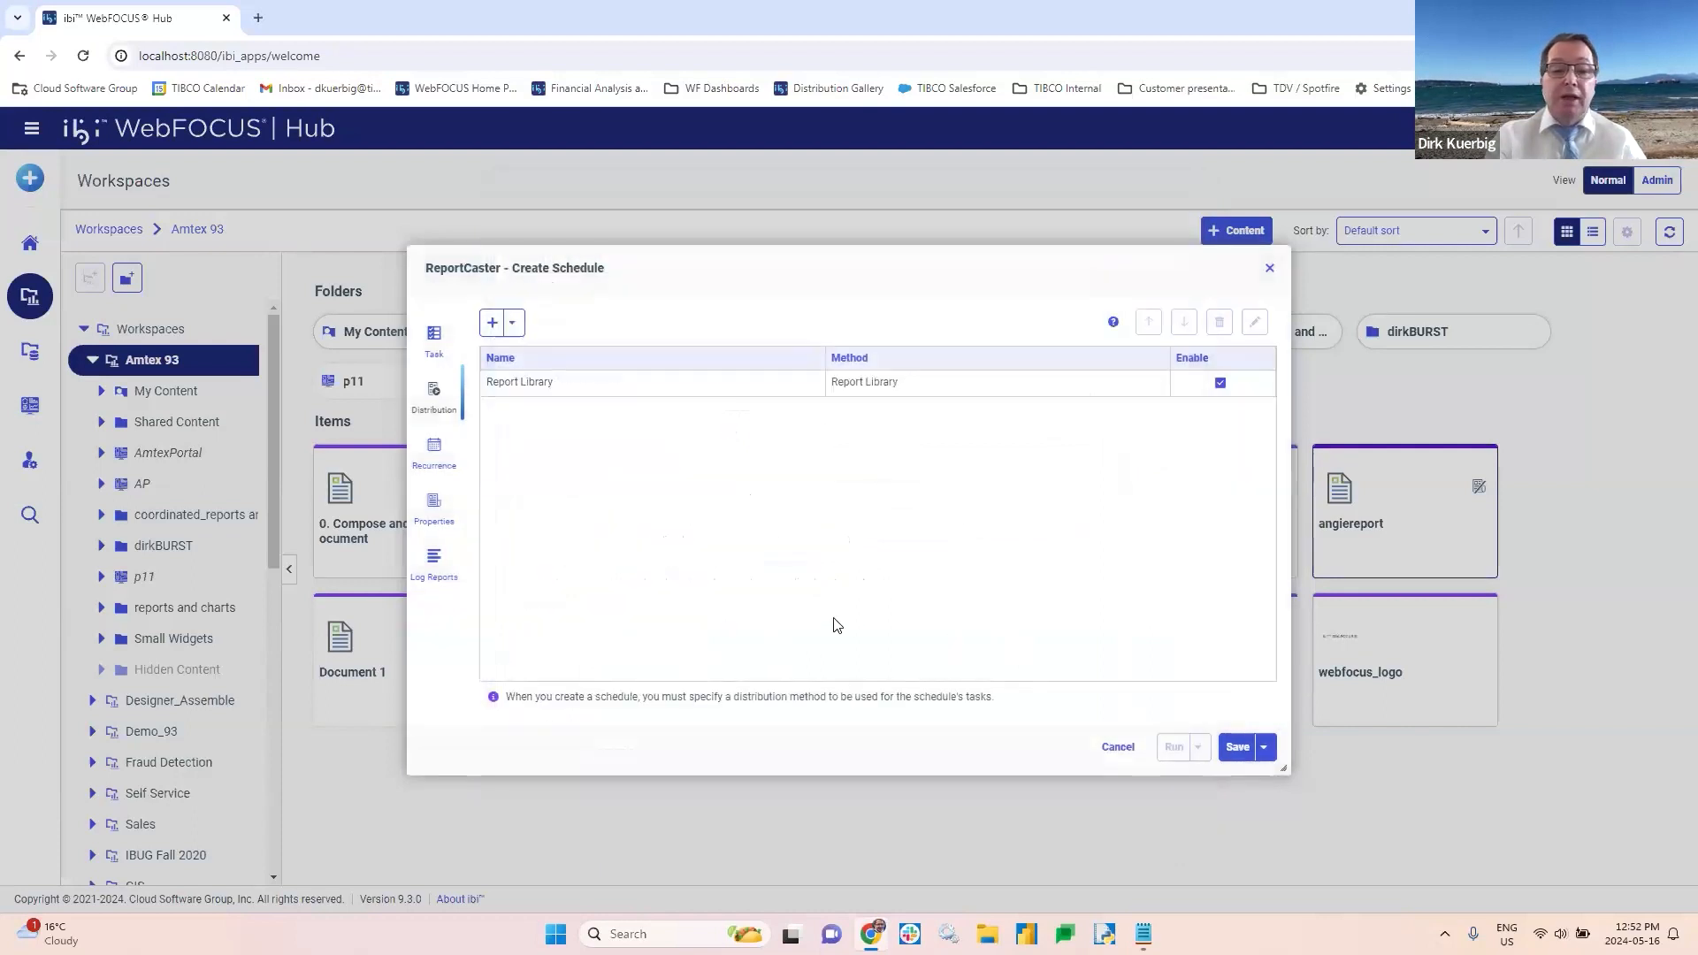
Step: Try a recurrence of every 1 month for the schedule and set it back to run once
left_click(434, 453)
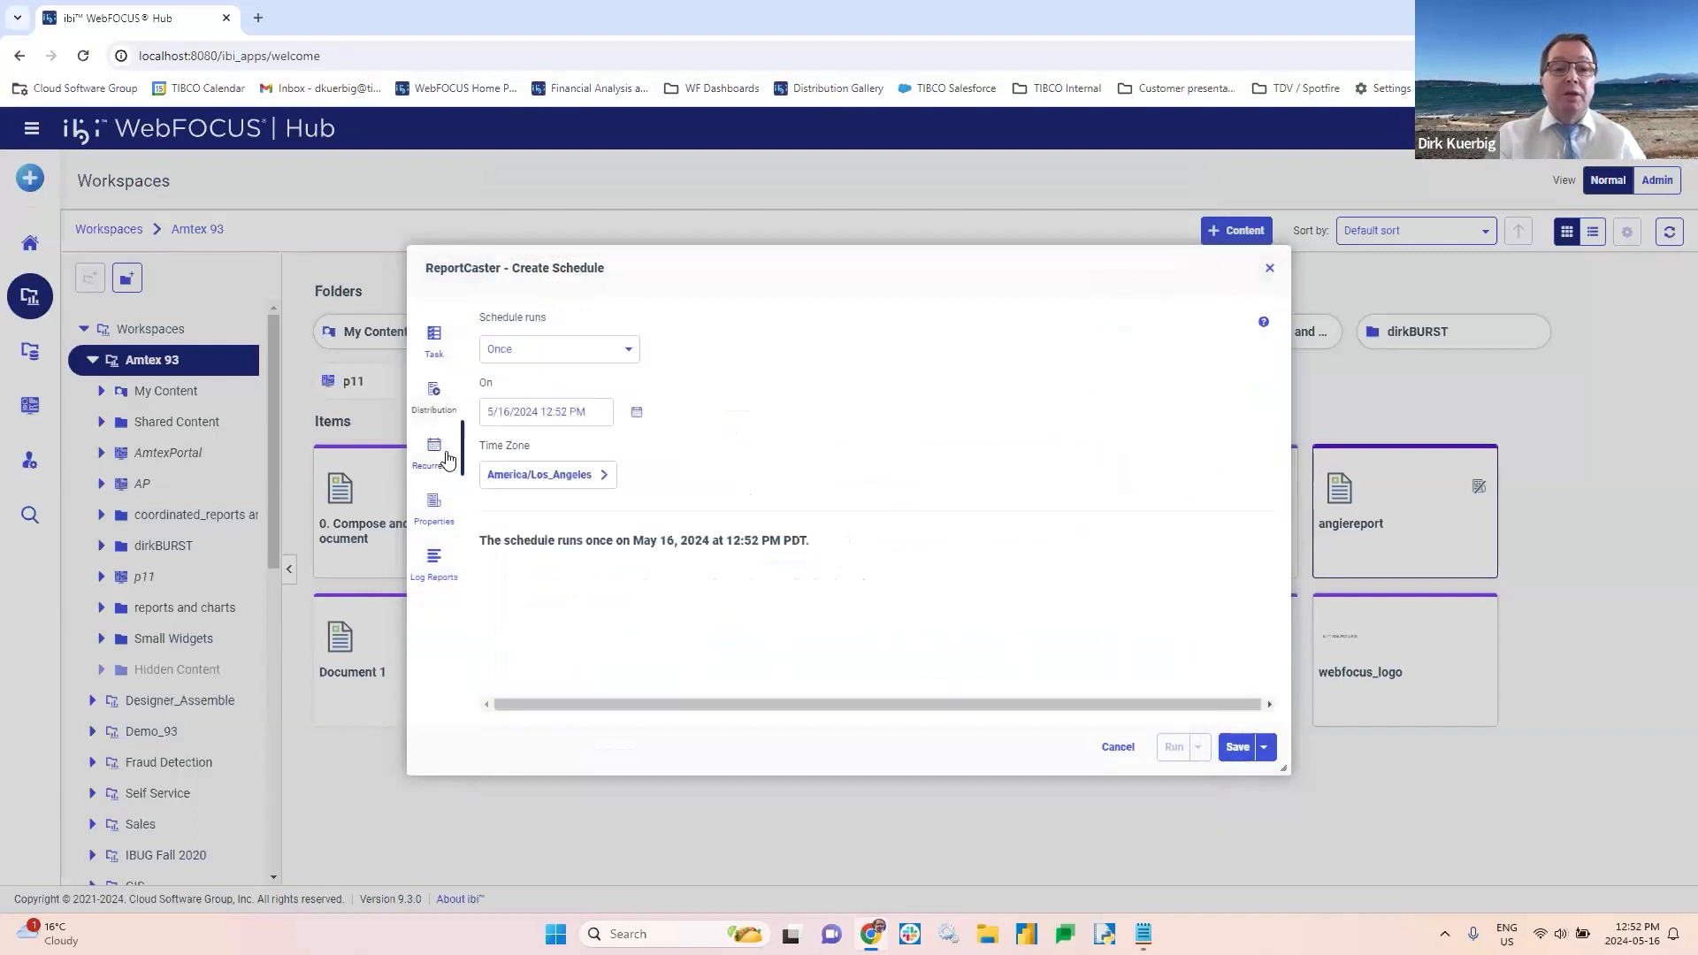
left_click(629, 350)
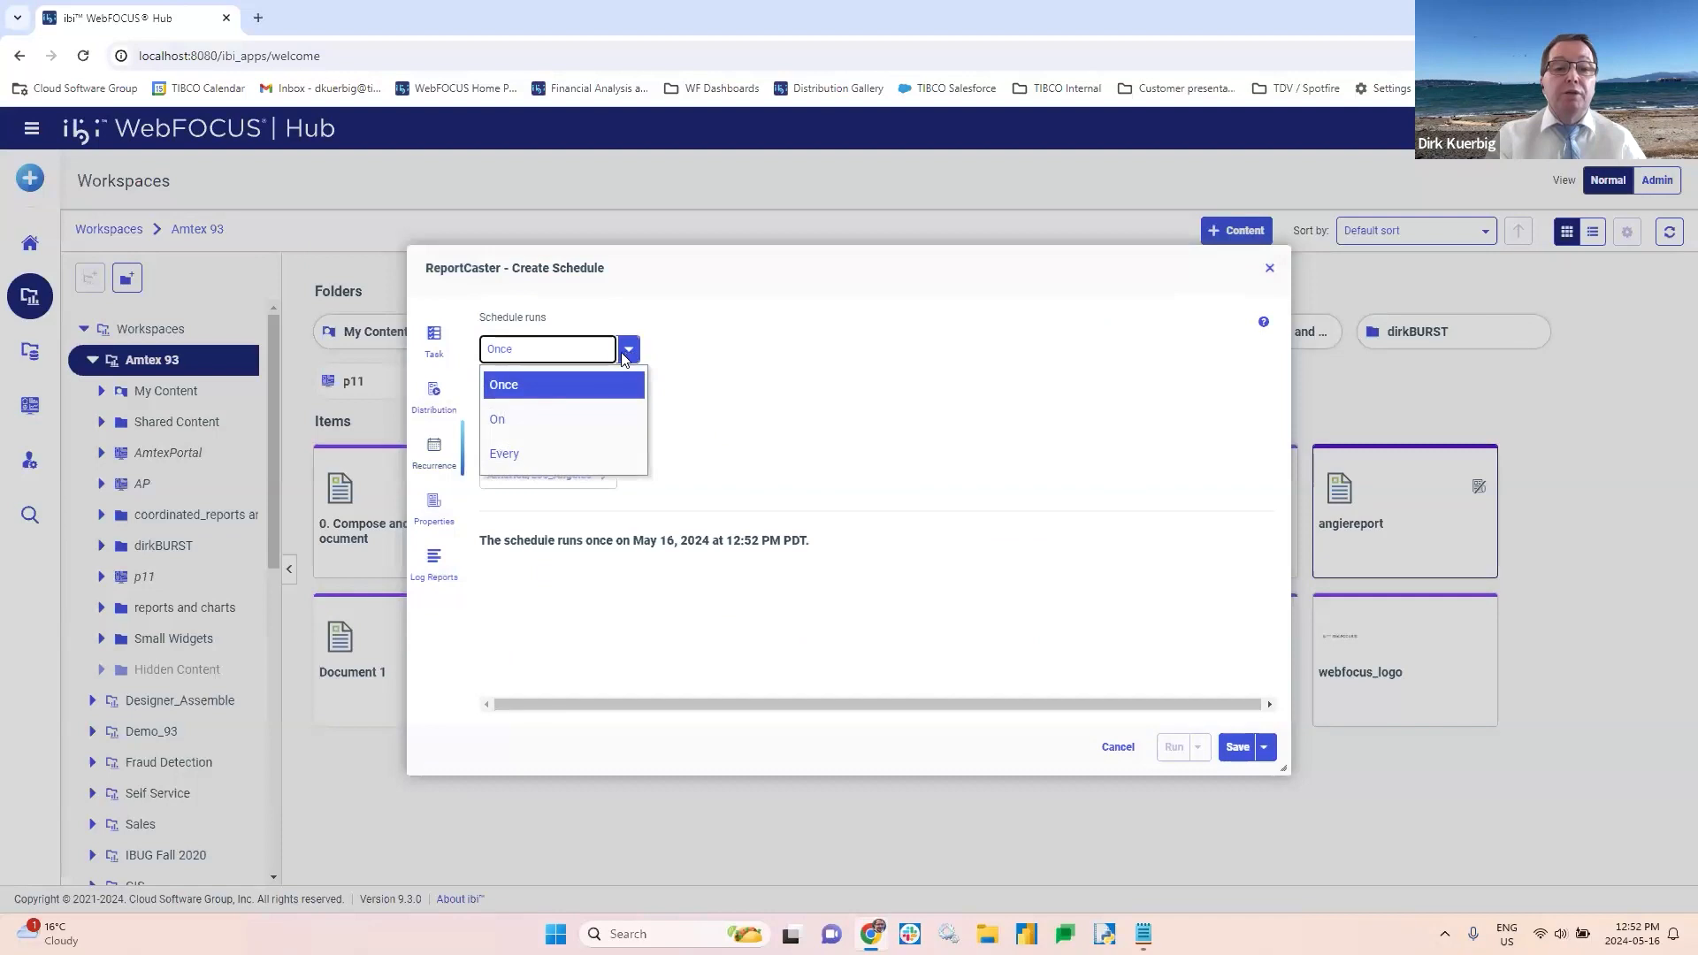
left_click(505, 453)
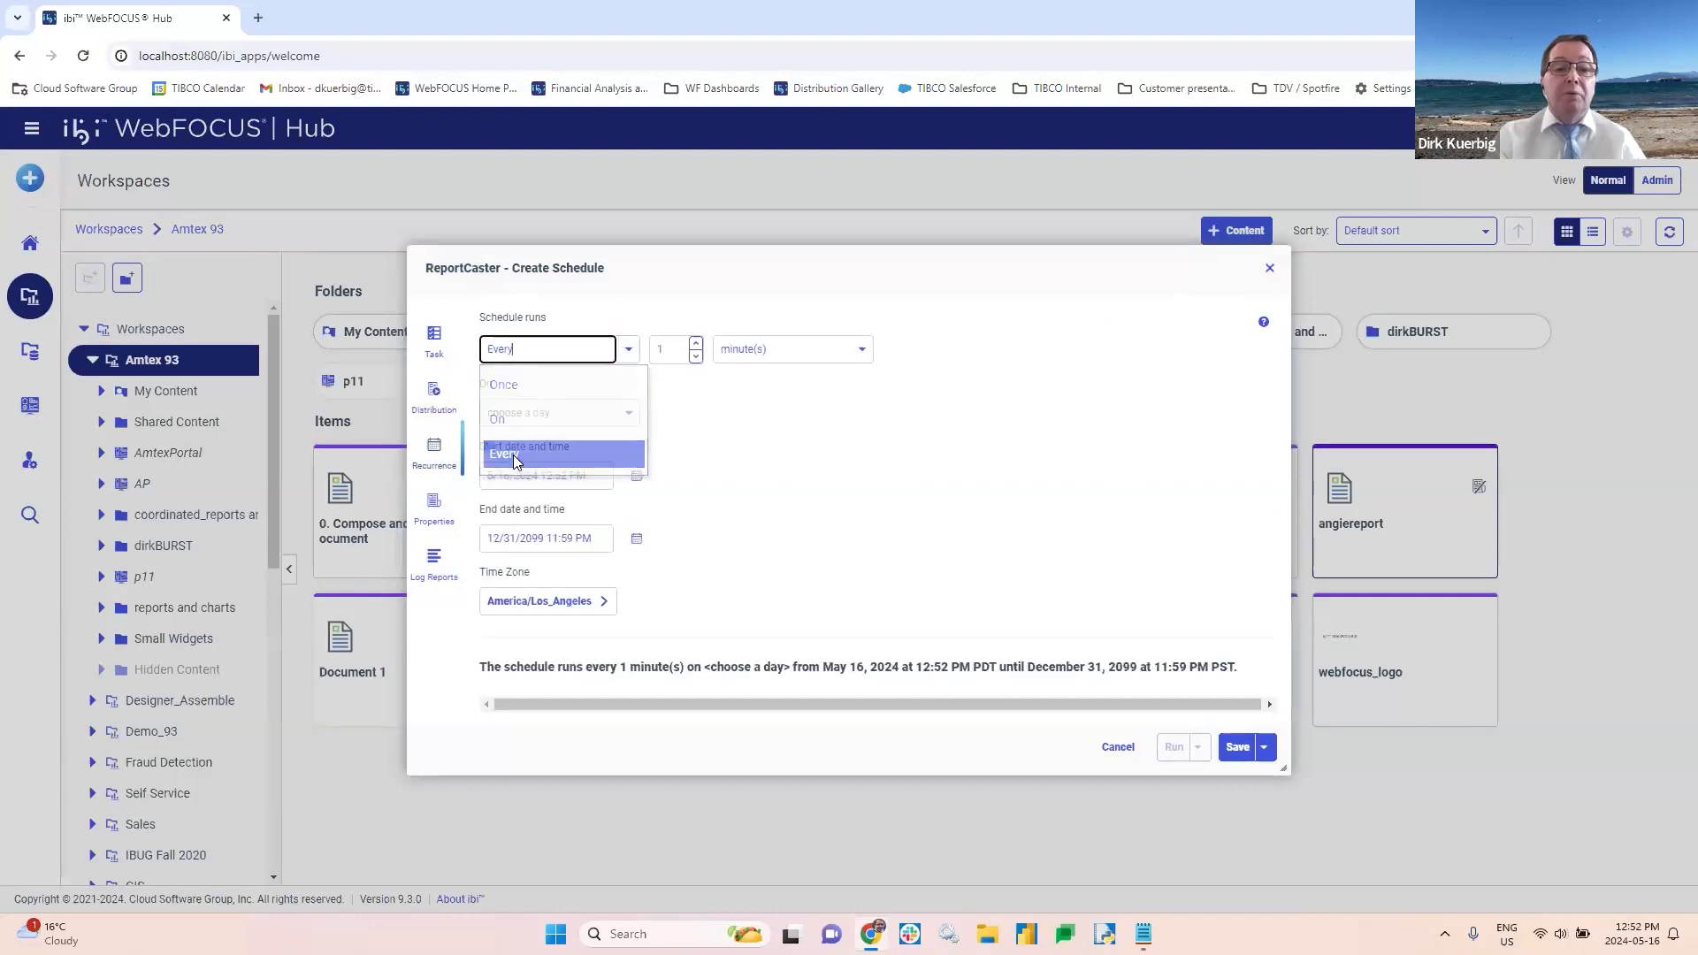
left_click(785, 358)
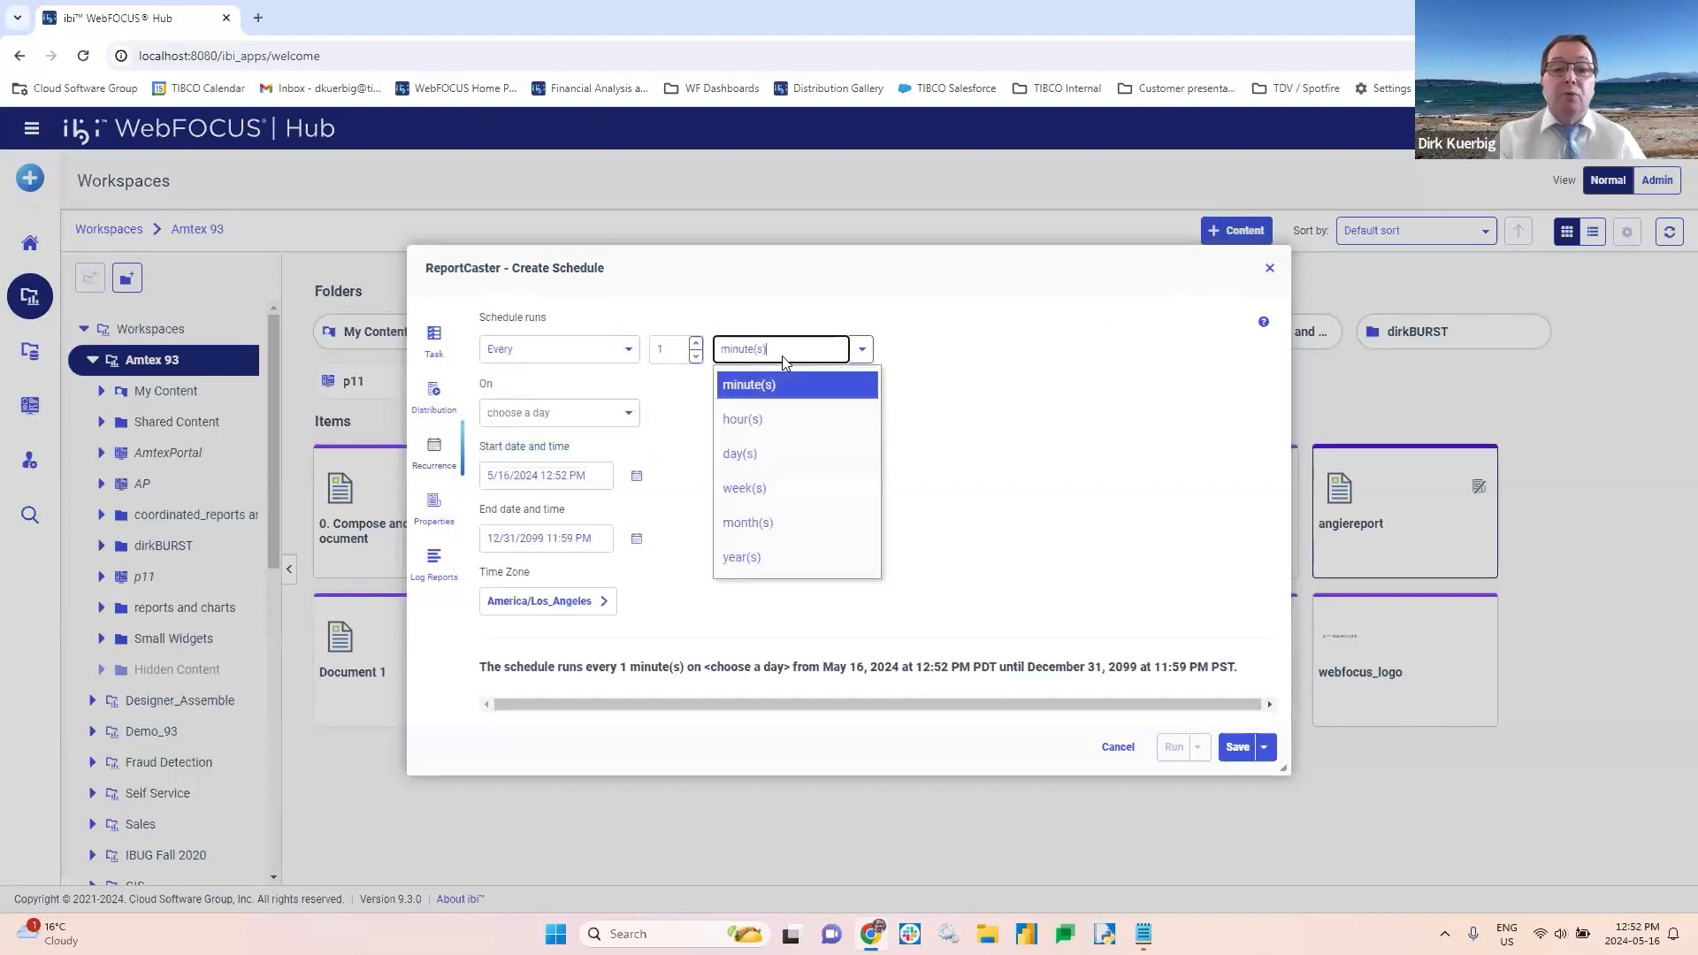
left_click(766, 523)
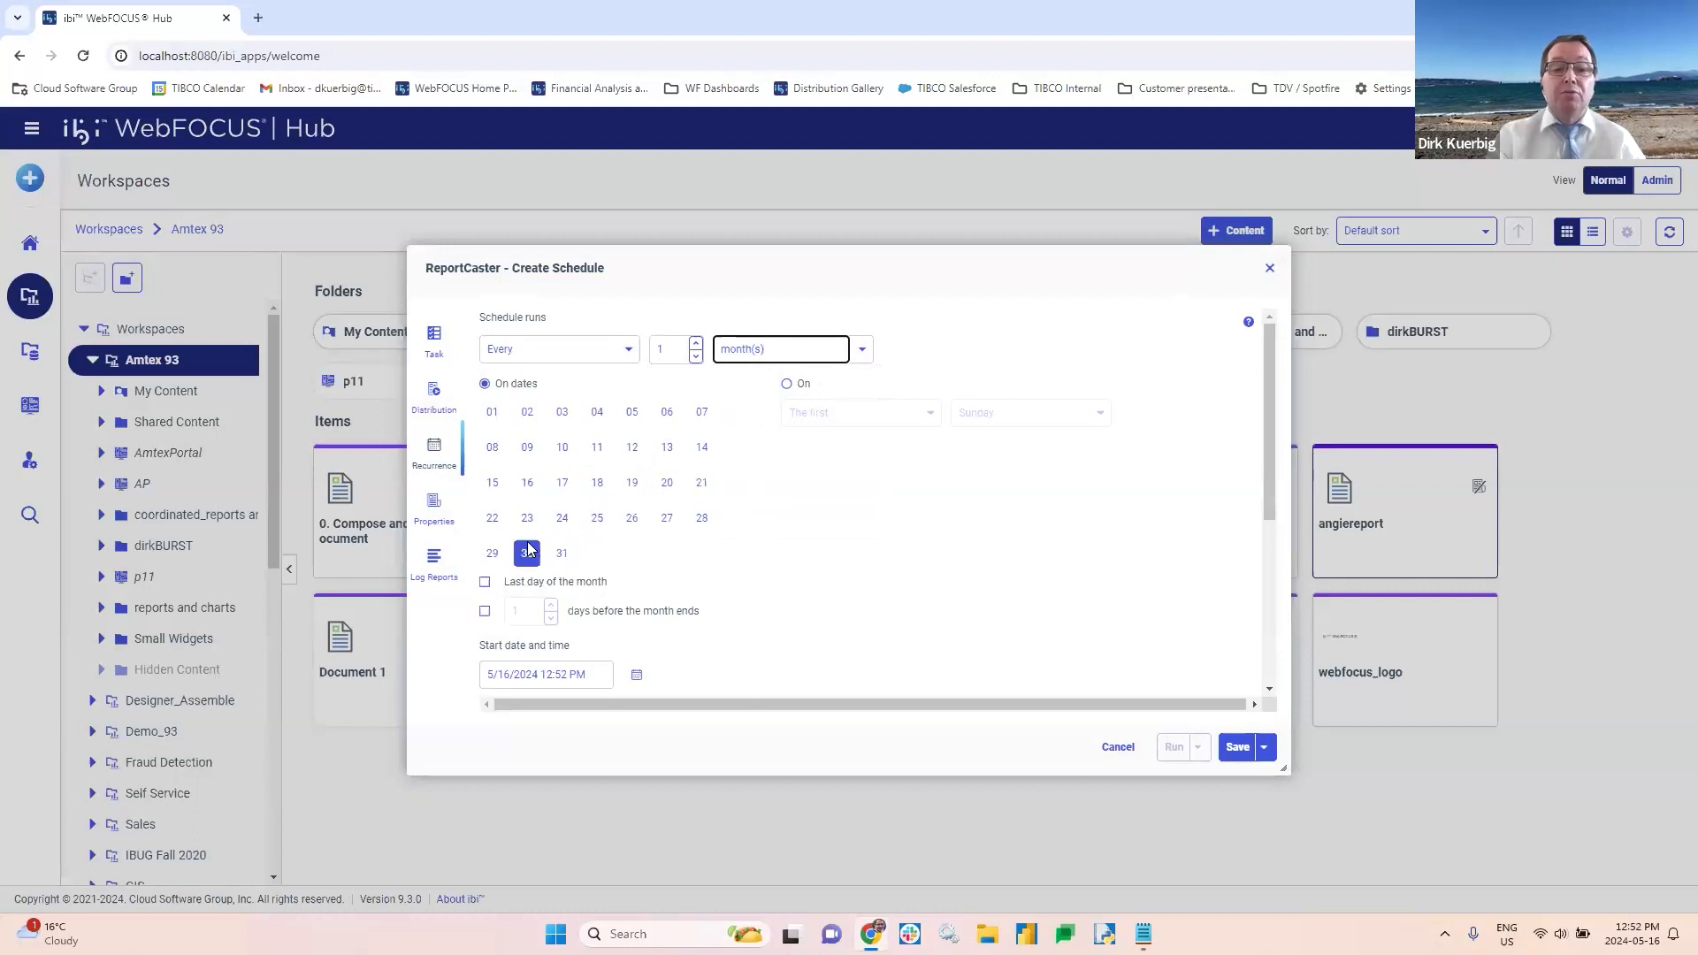
left_click(630, 353)
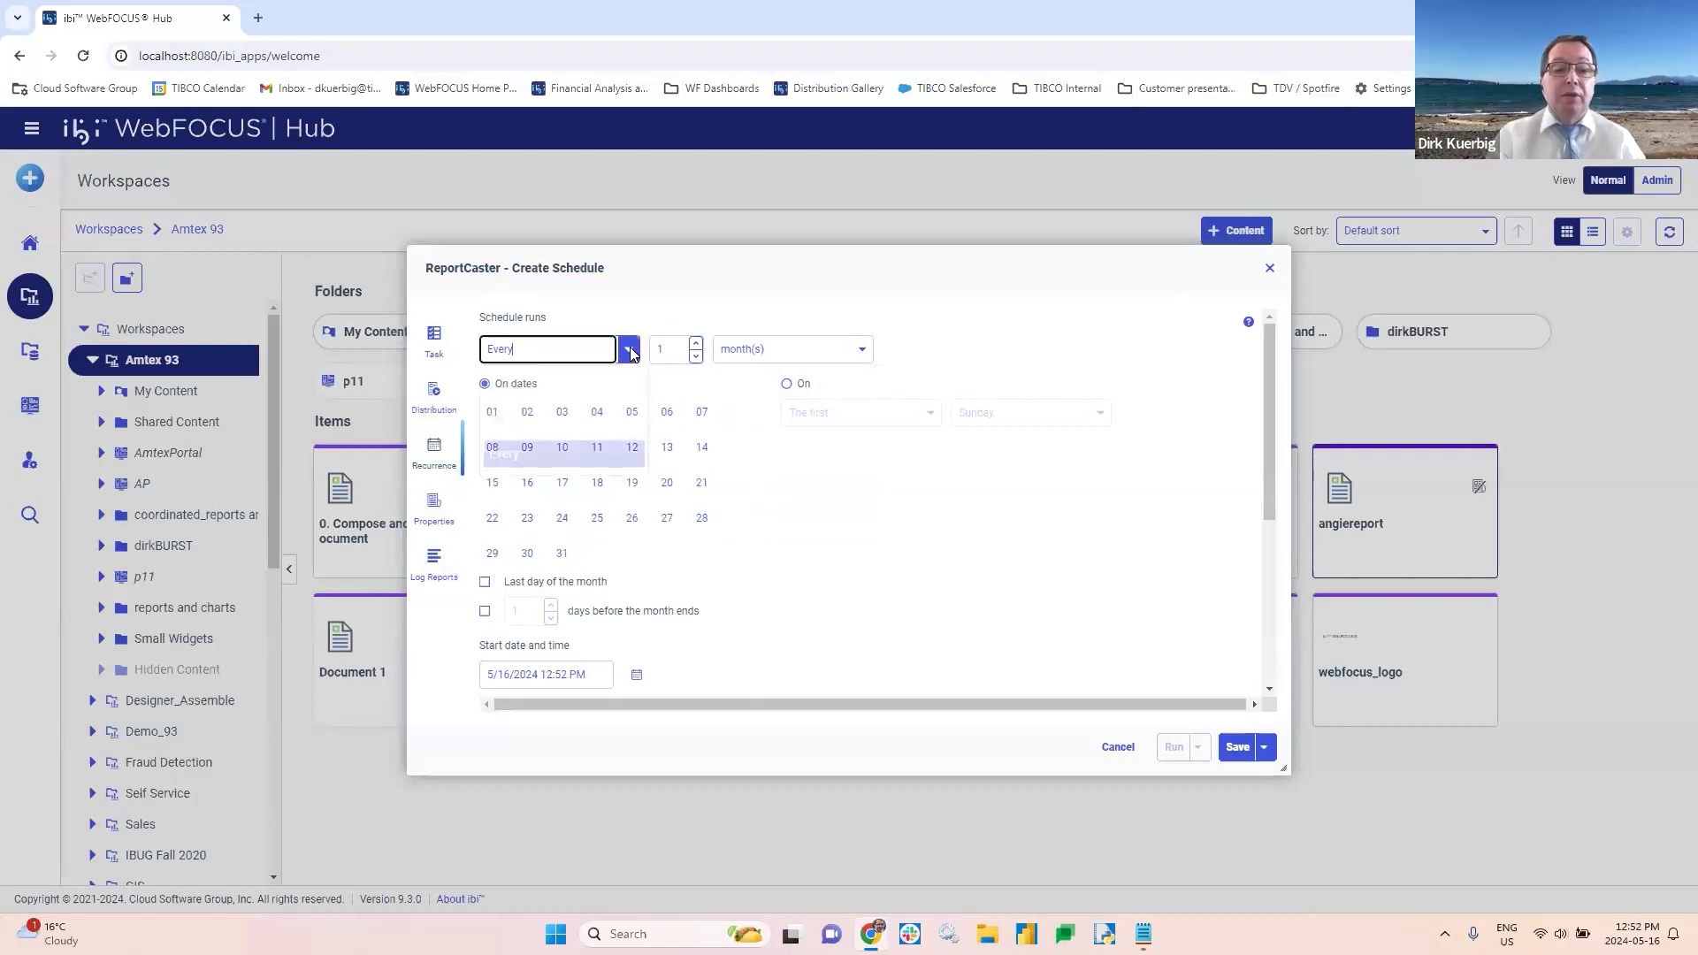
left_click(531, 384)
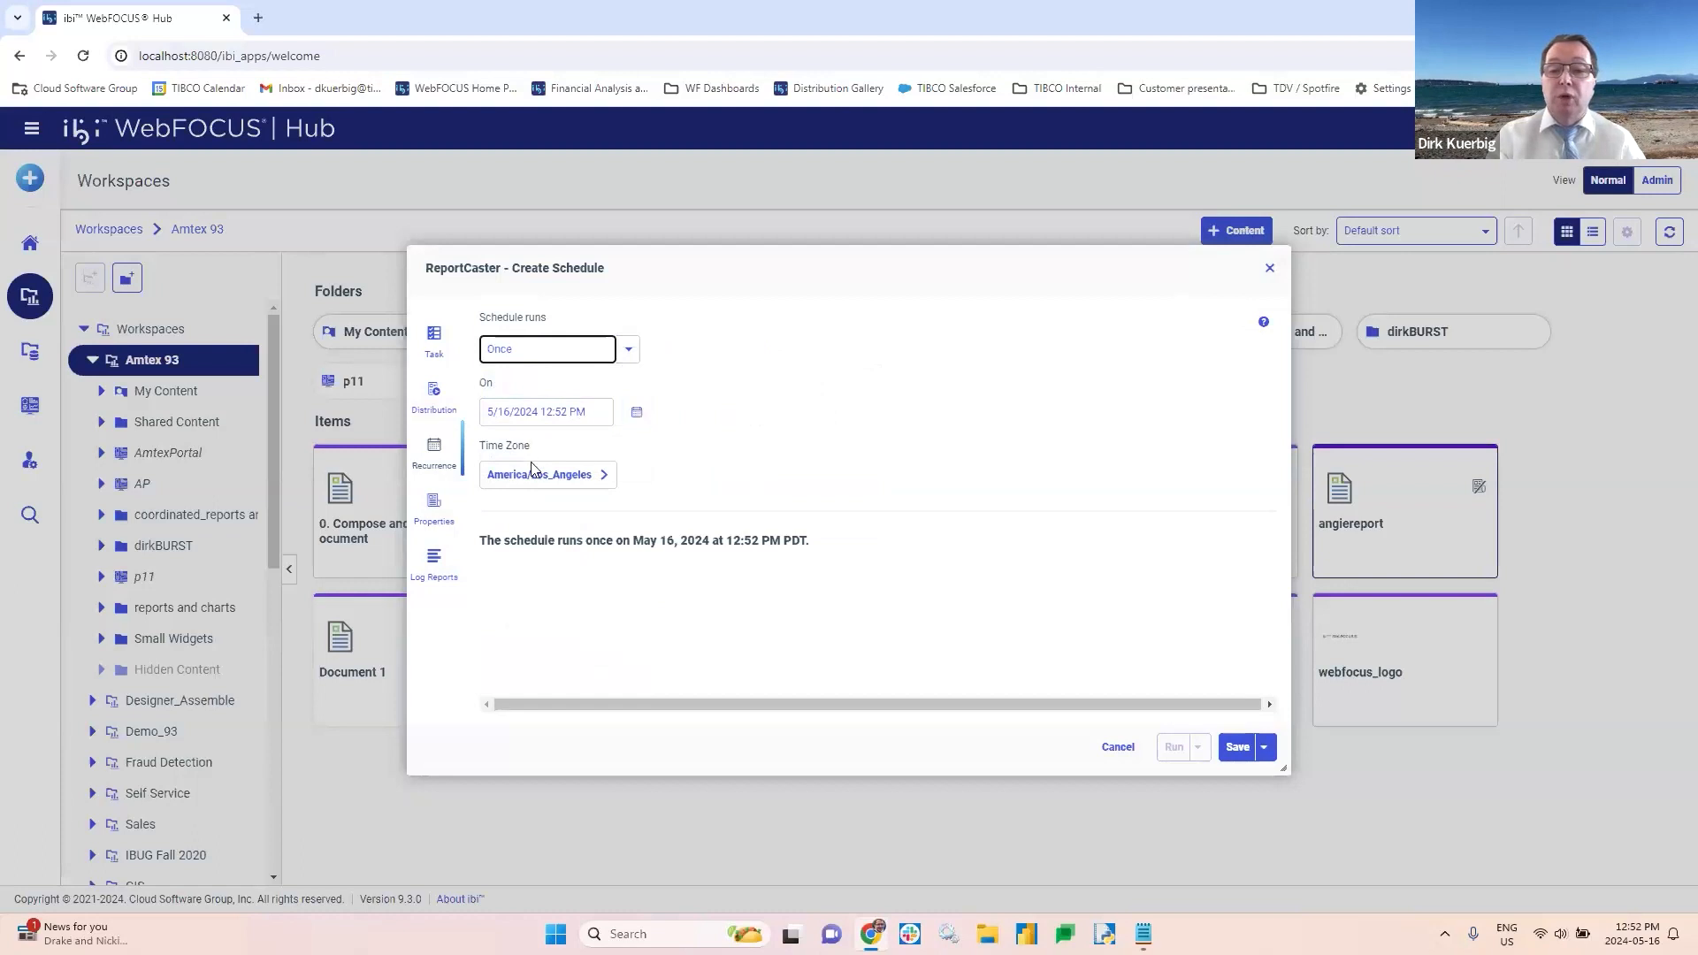
Step: Check the schedule's properties and save it in the Amtex 93 workspace with the title "angieschedule"
left_click(442, 512)
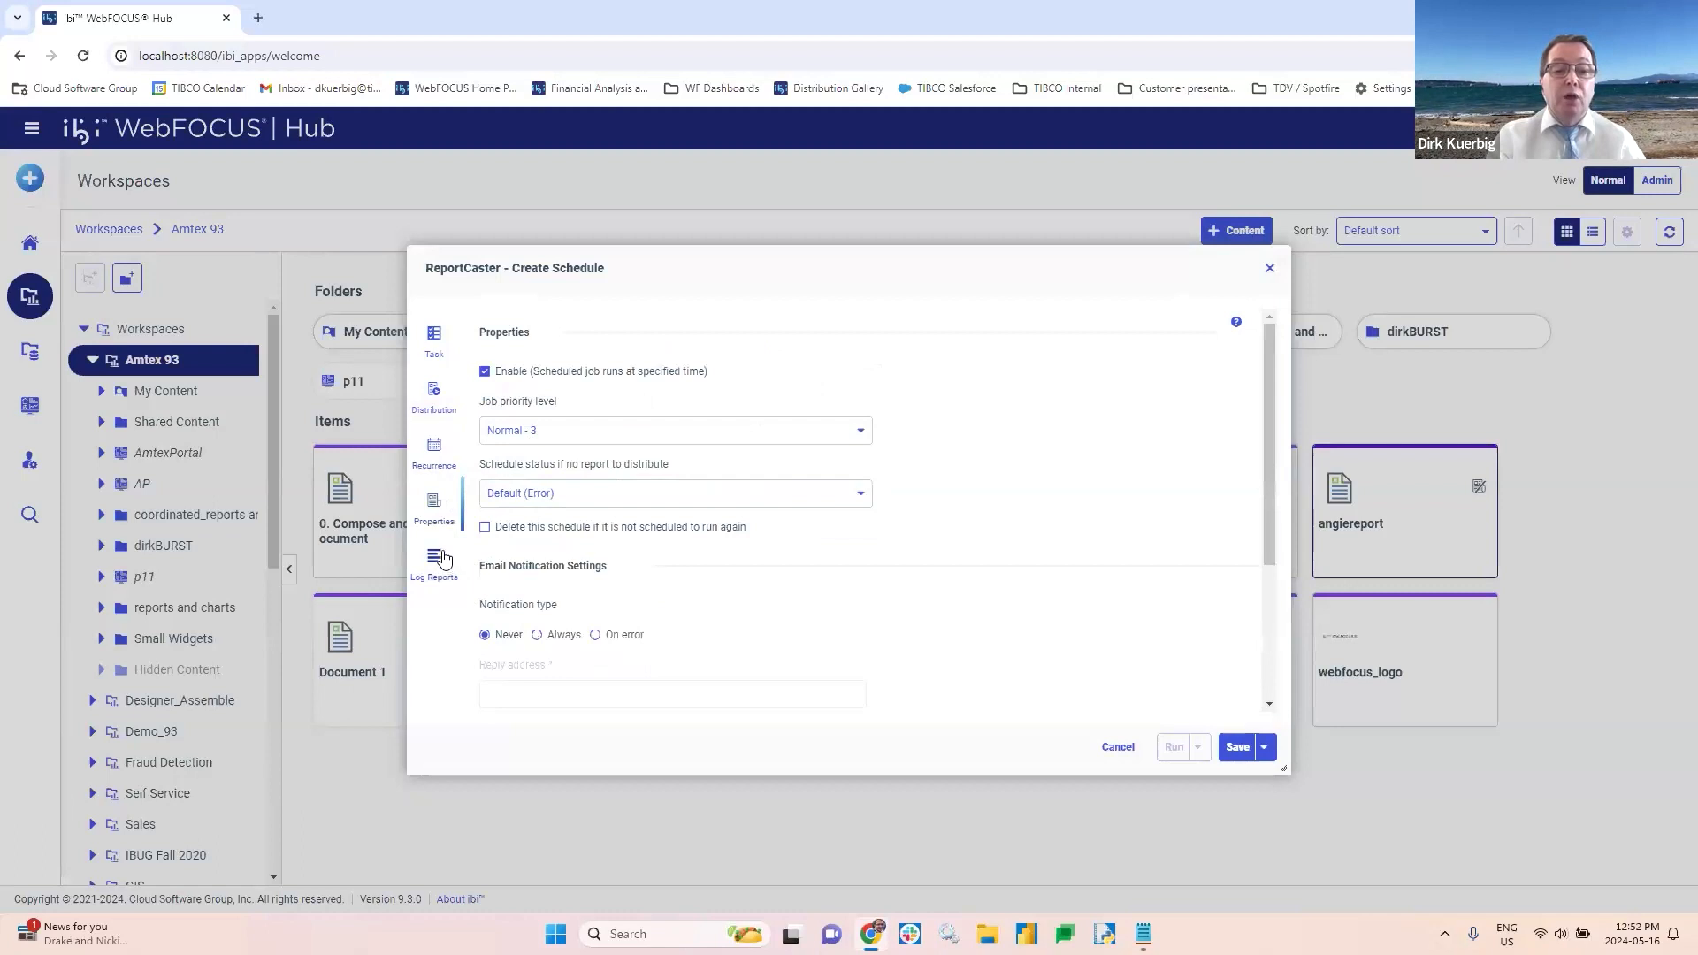
left_click(1237, 749)
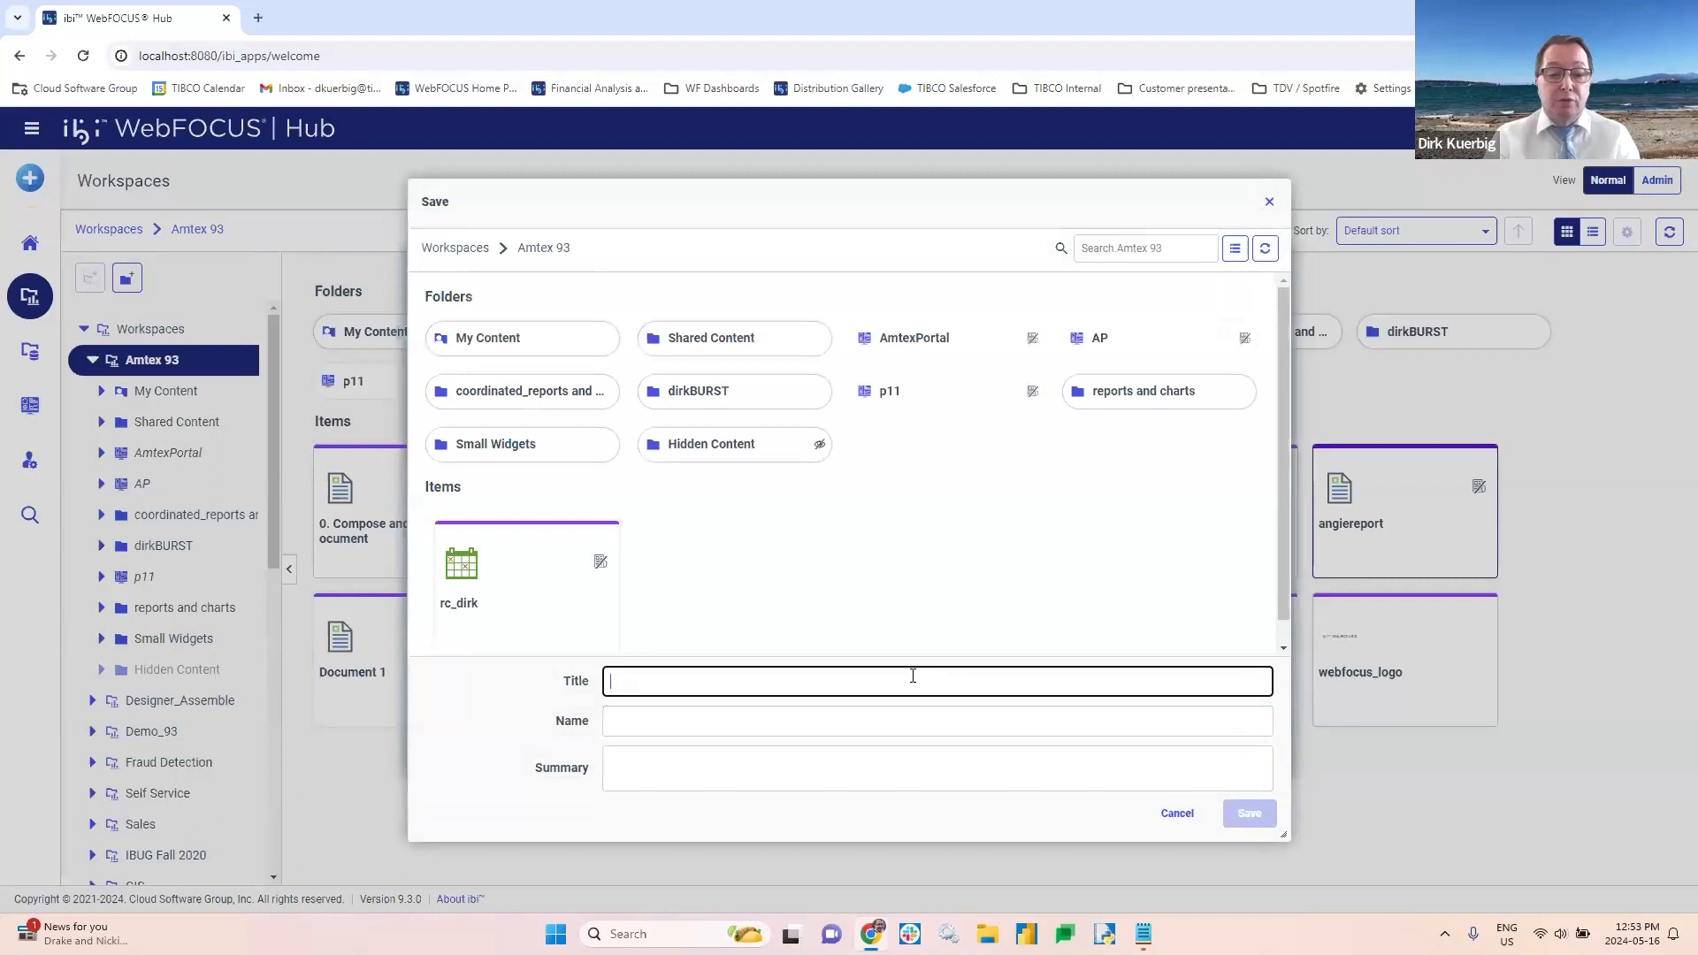
type("angie")
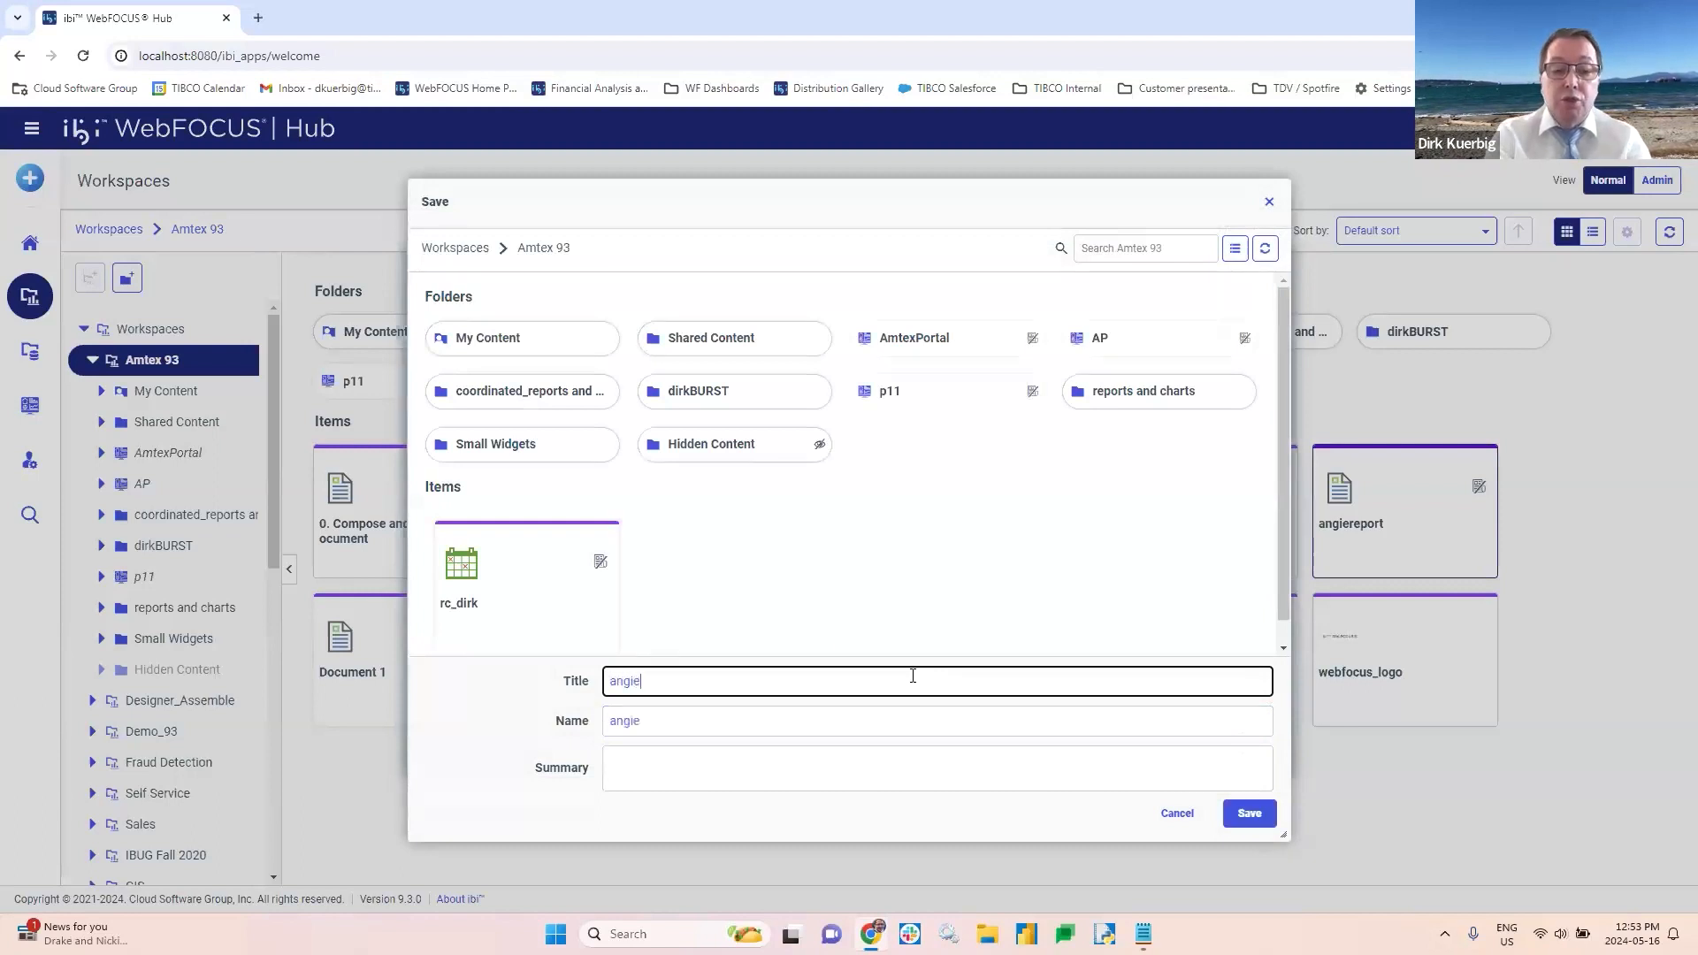
type("schedule")
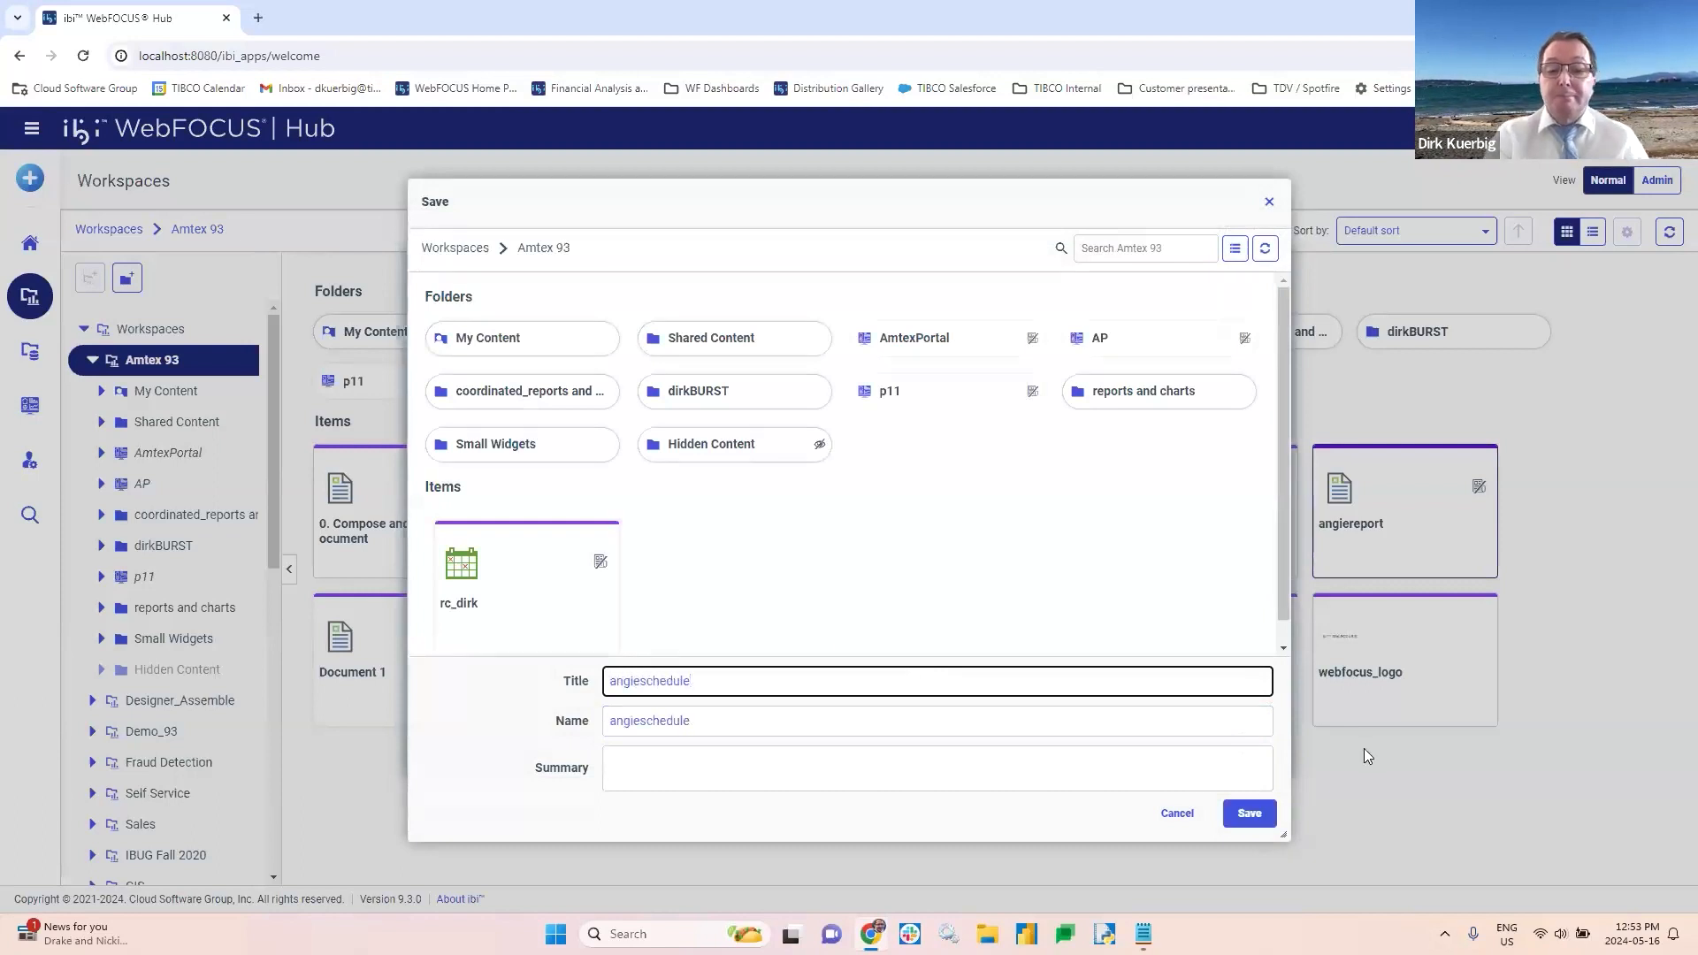
left_click(1248, 812)
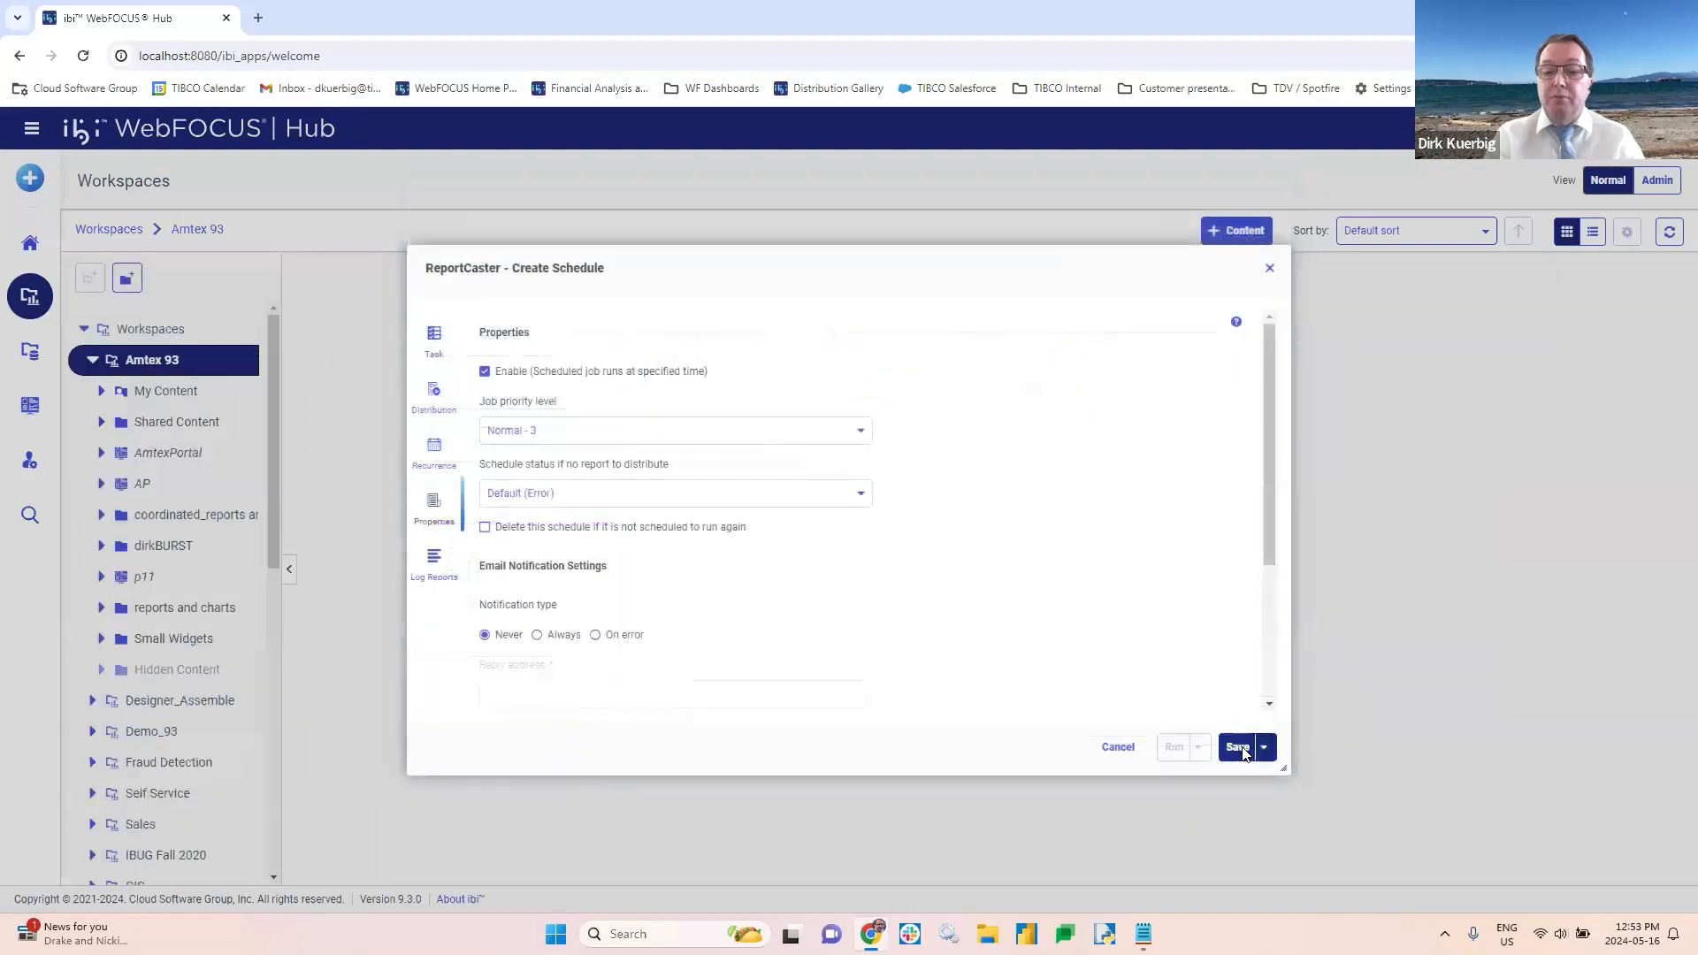
Step: Run the saved schedule immediately and acknowledge its submission
left_click(1174, 748)
left_click(968, 556)
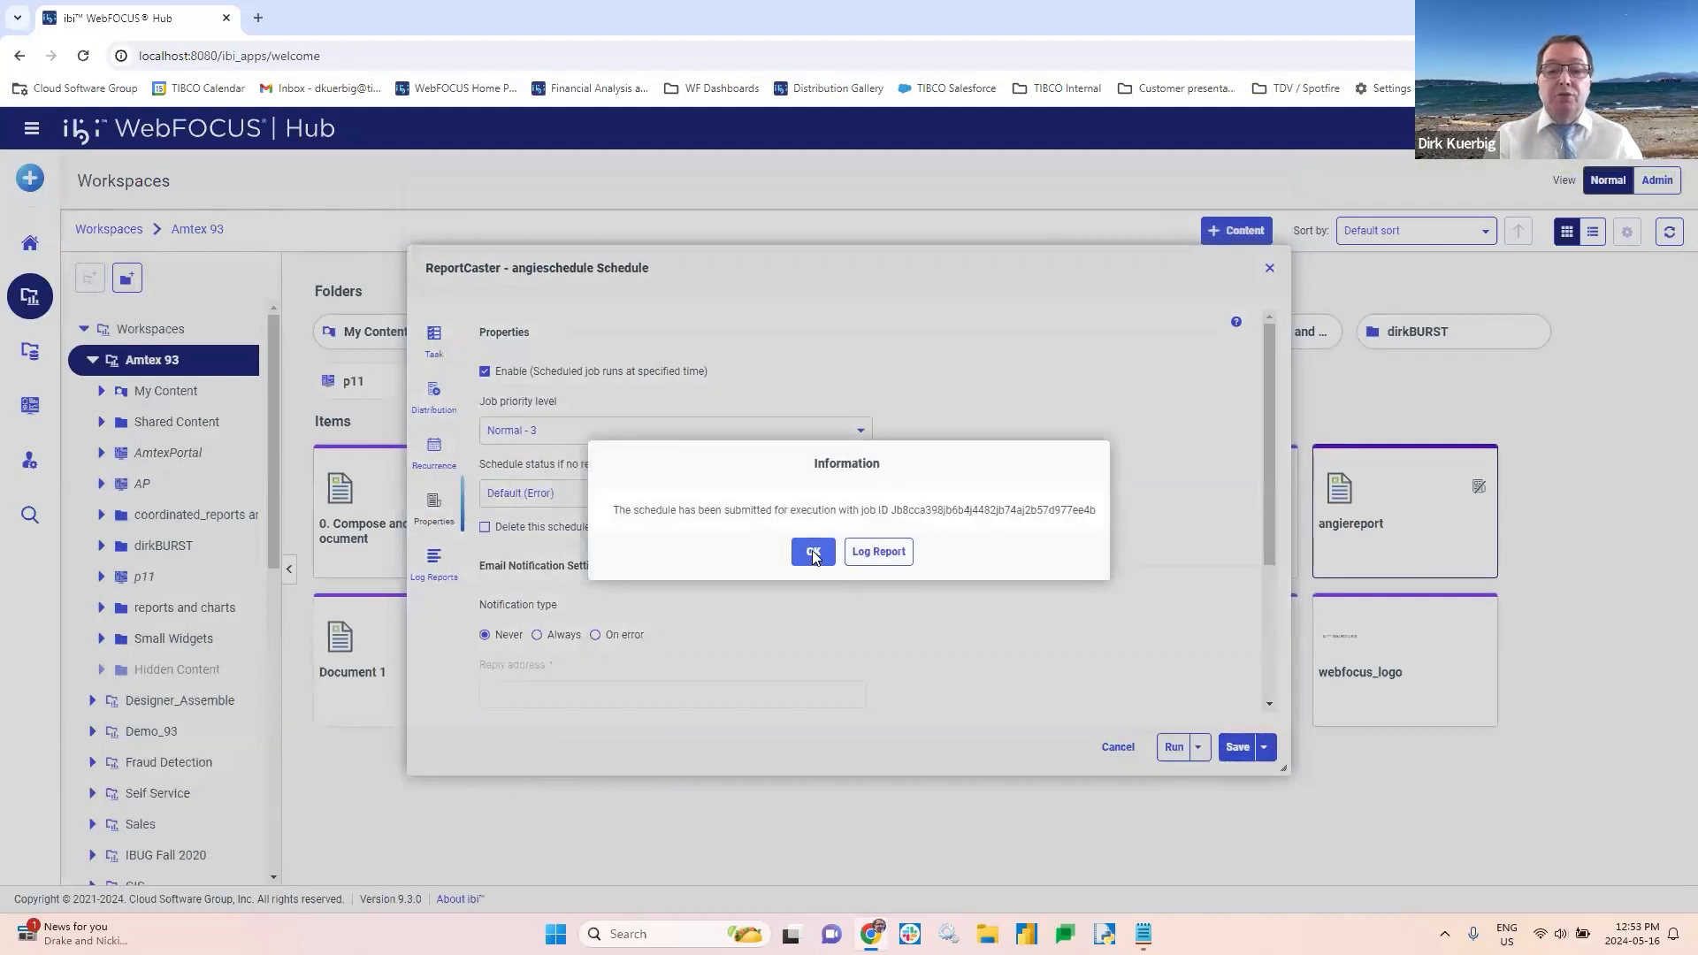
left_click(810, 552)
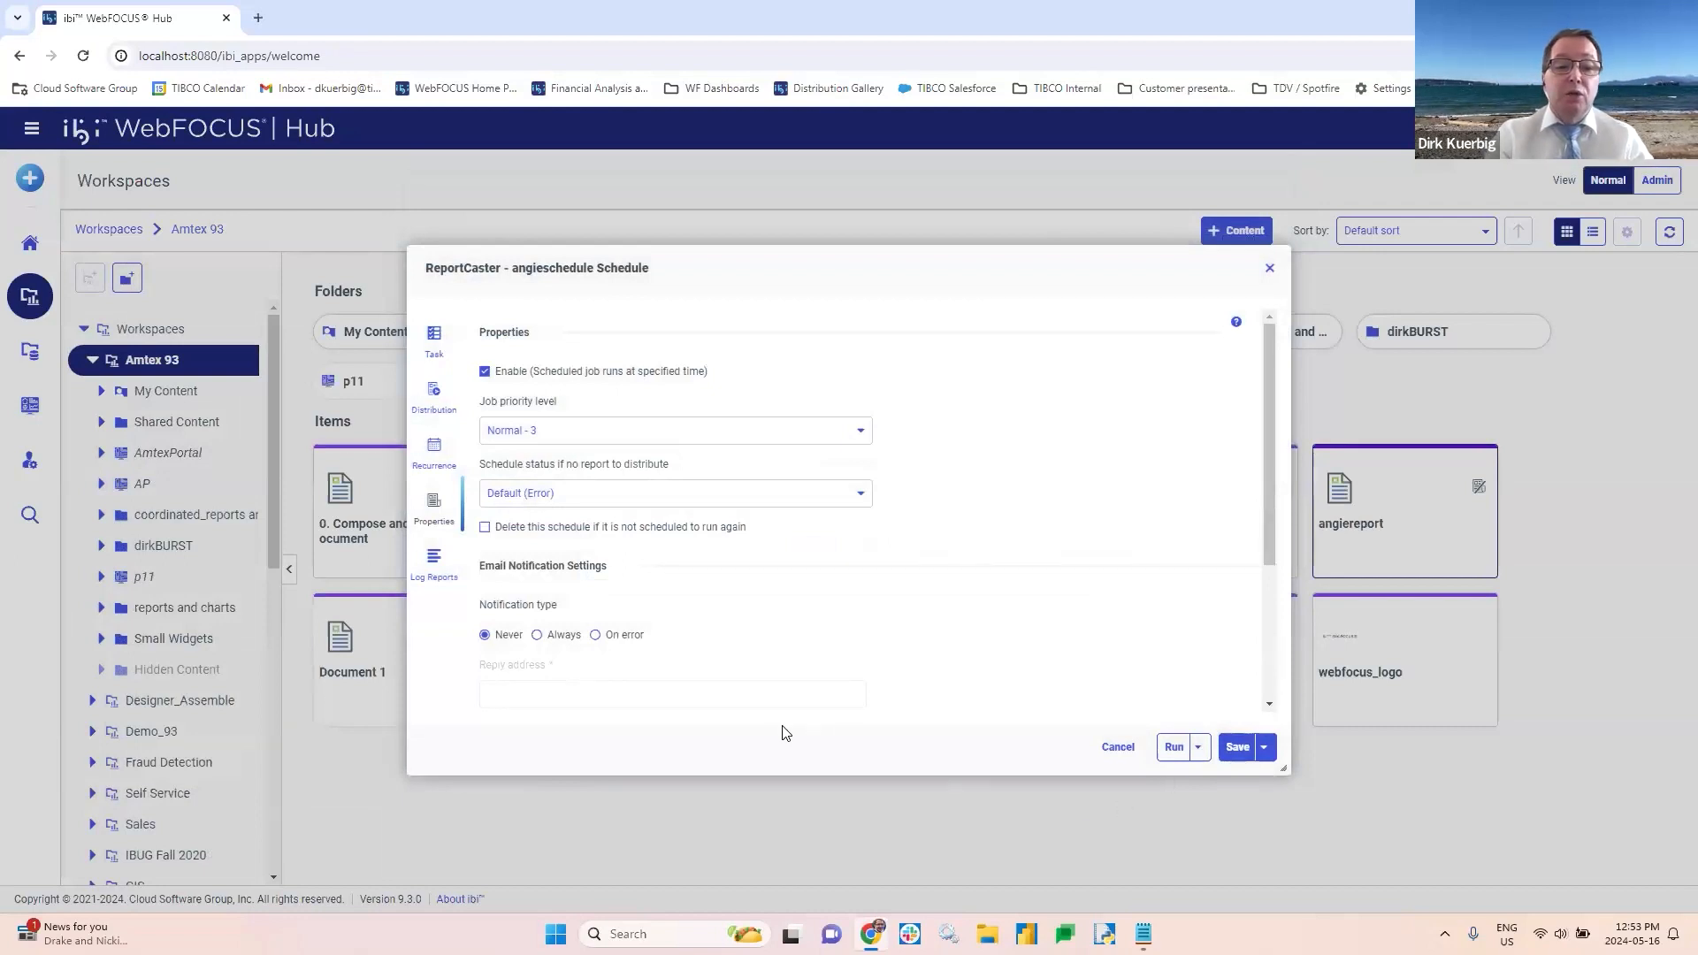
Step: Check the log reports for the last executed job, refreshing its status and reading its detailed log through the distribution entries
left_click(446, 563)
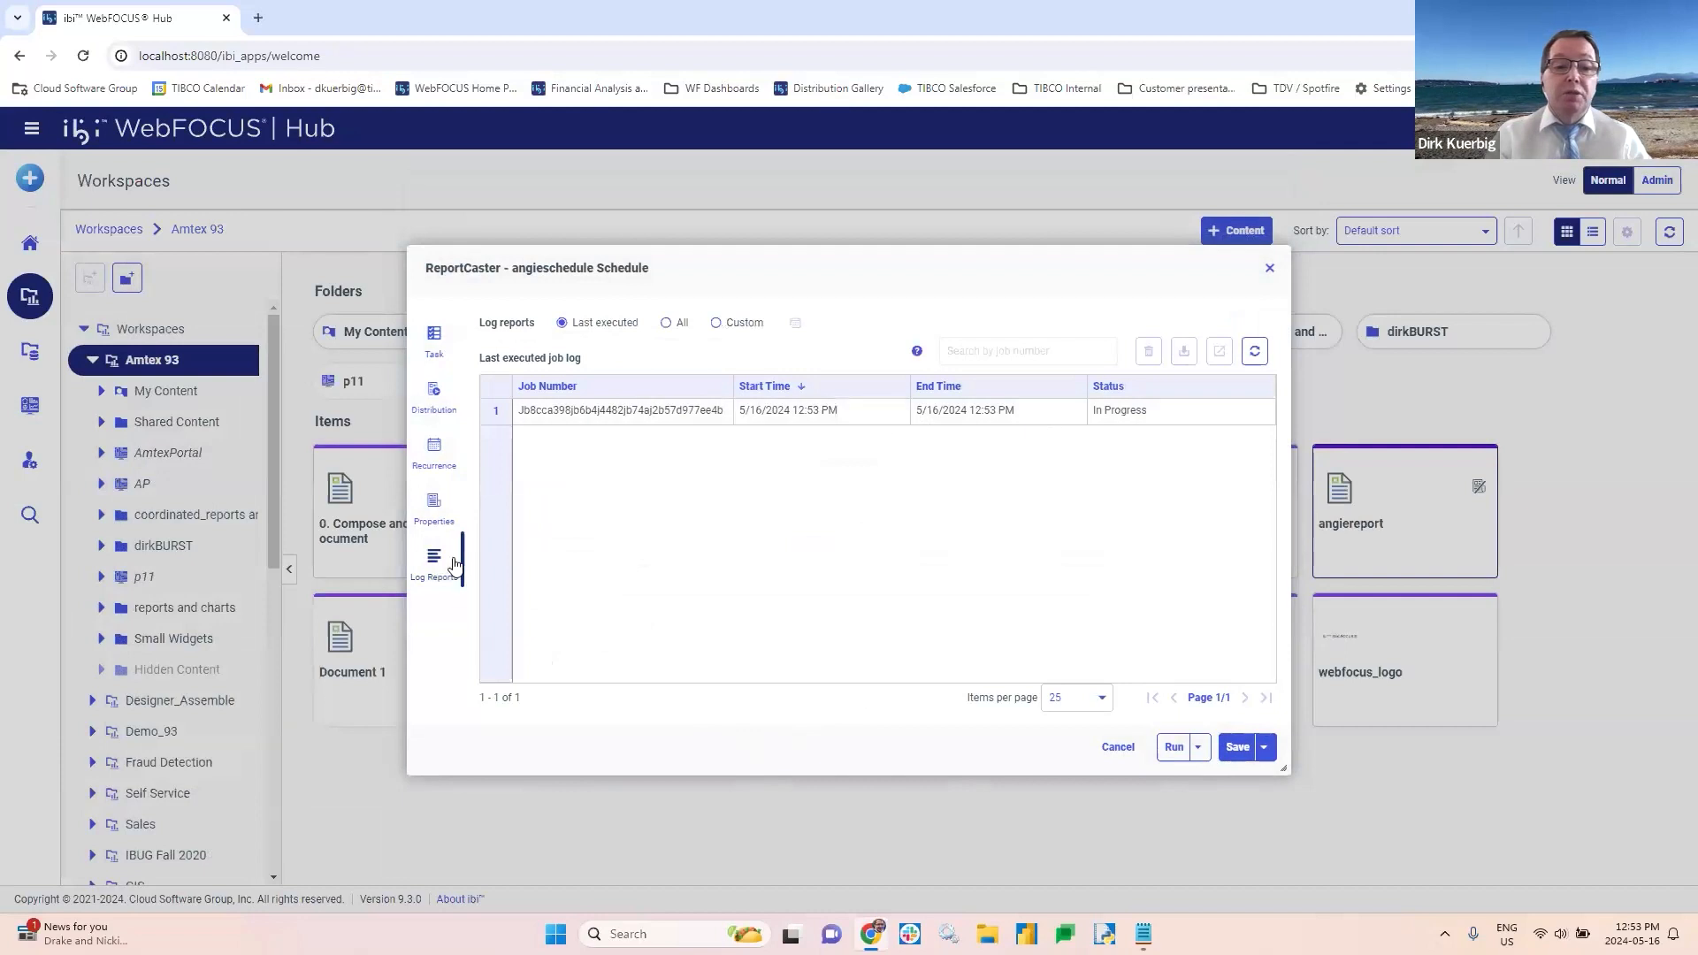
left_click(645, 424)
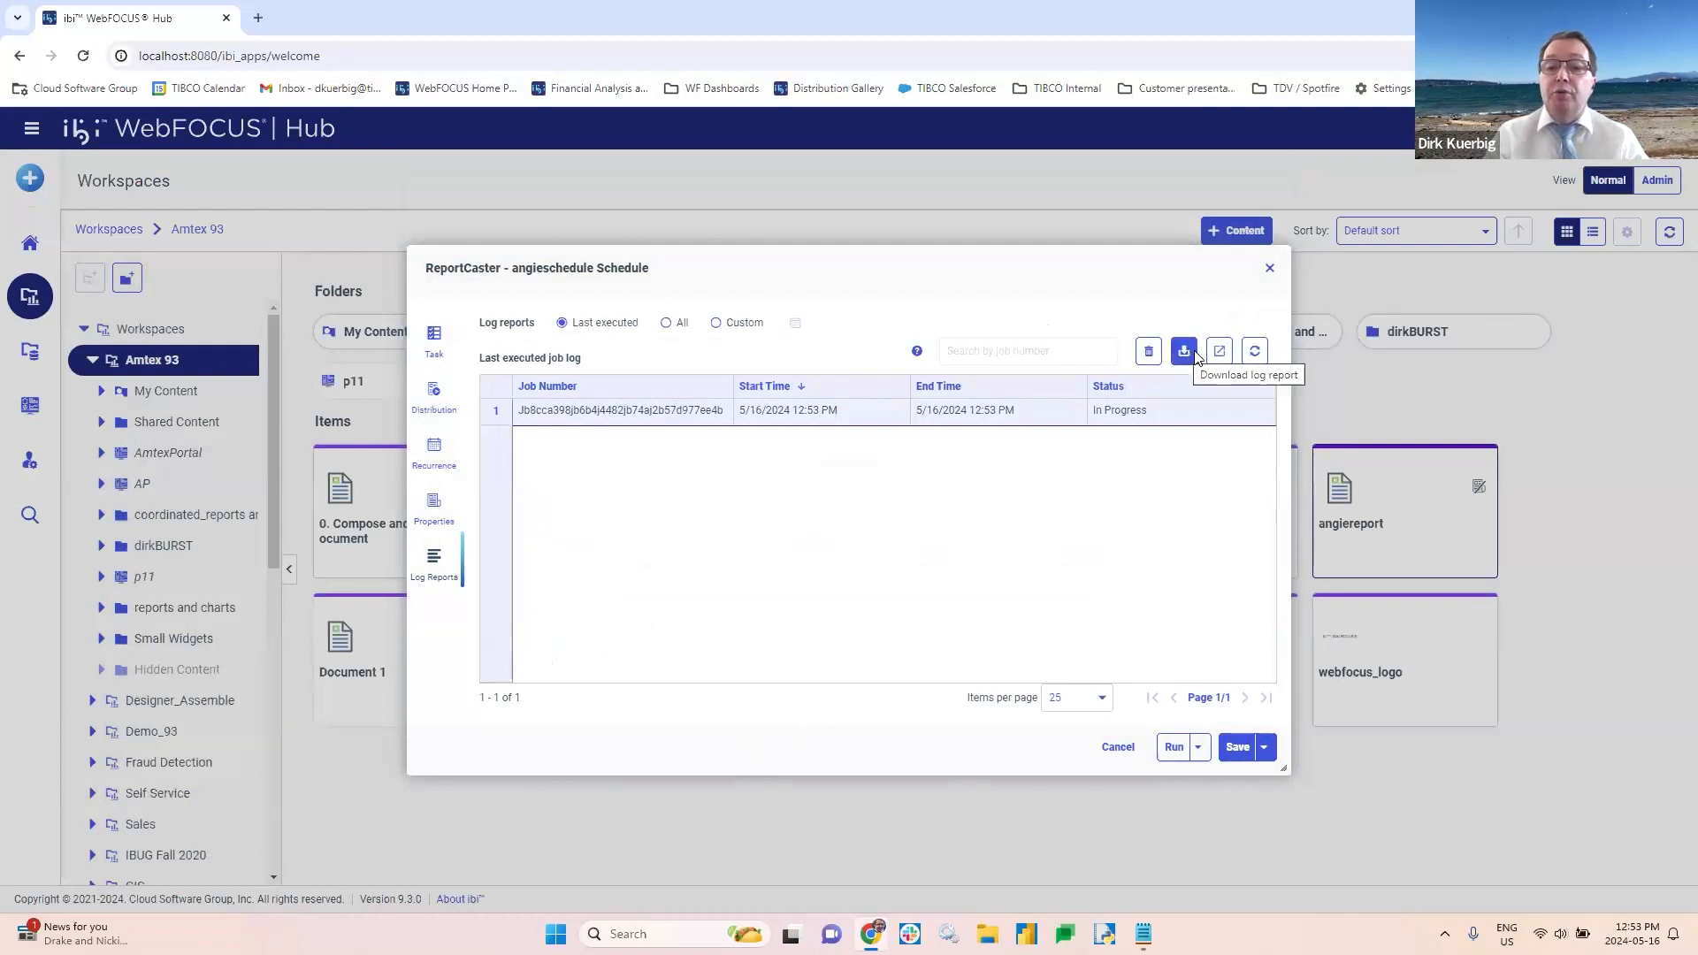
left_click(1255, 353)
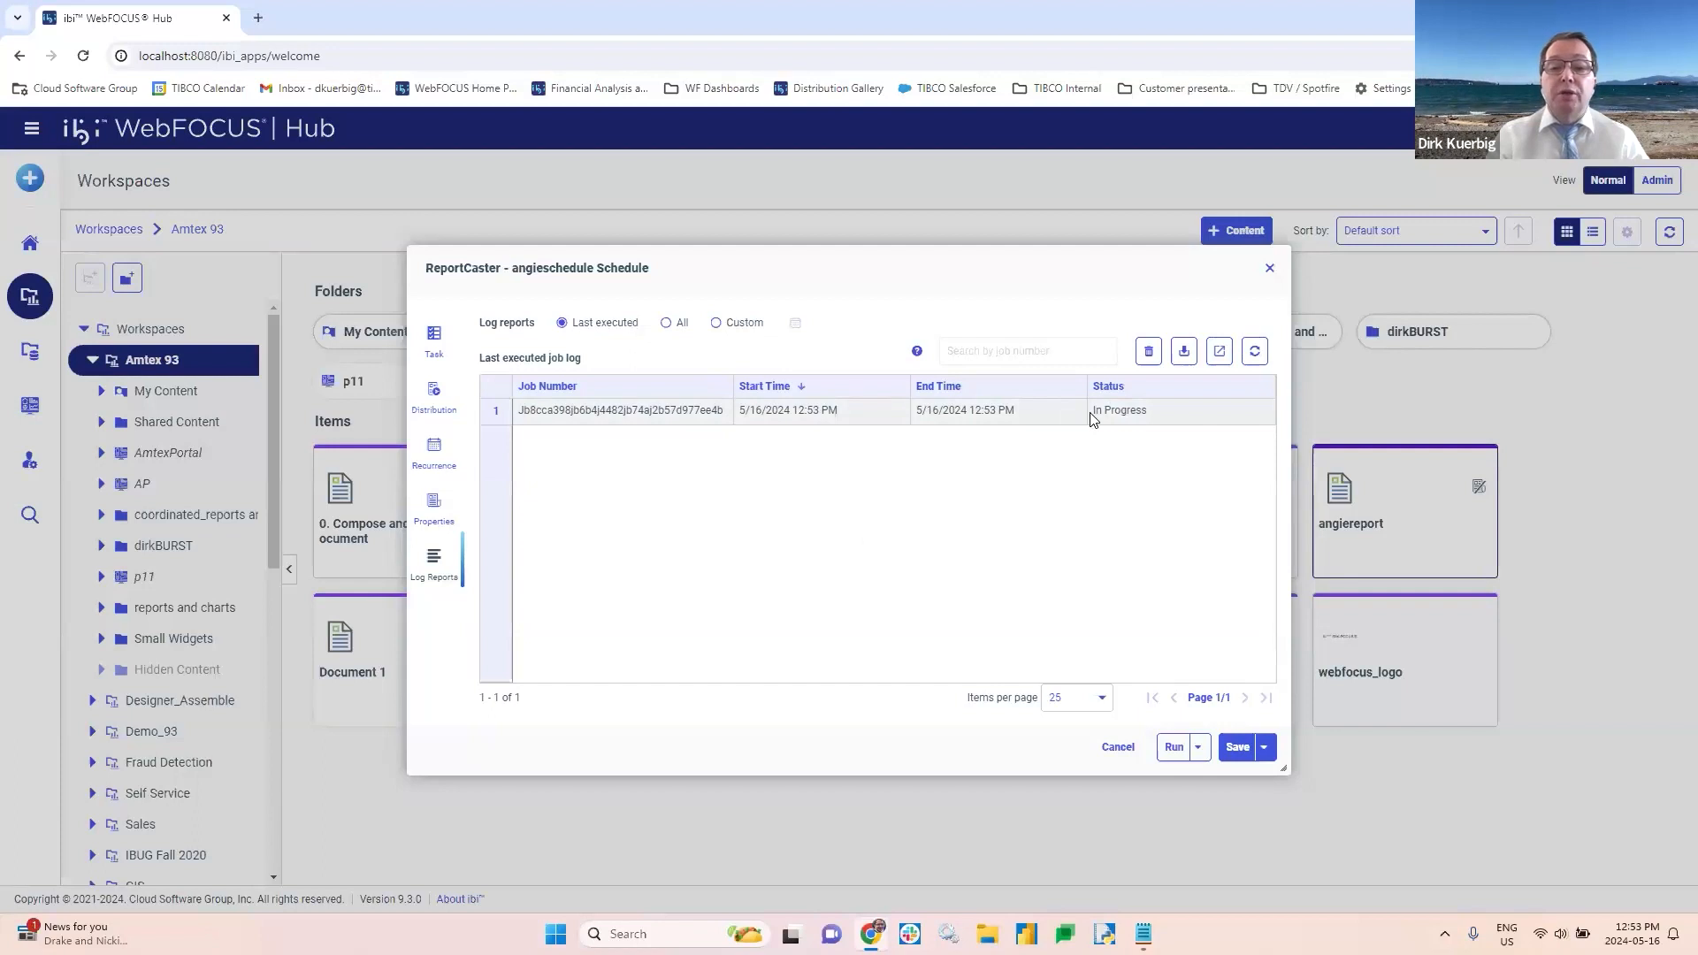
left_click(1255, 352)
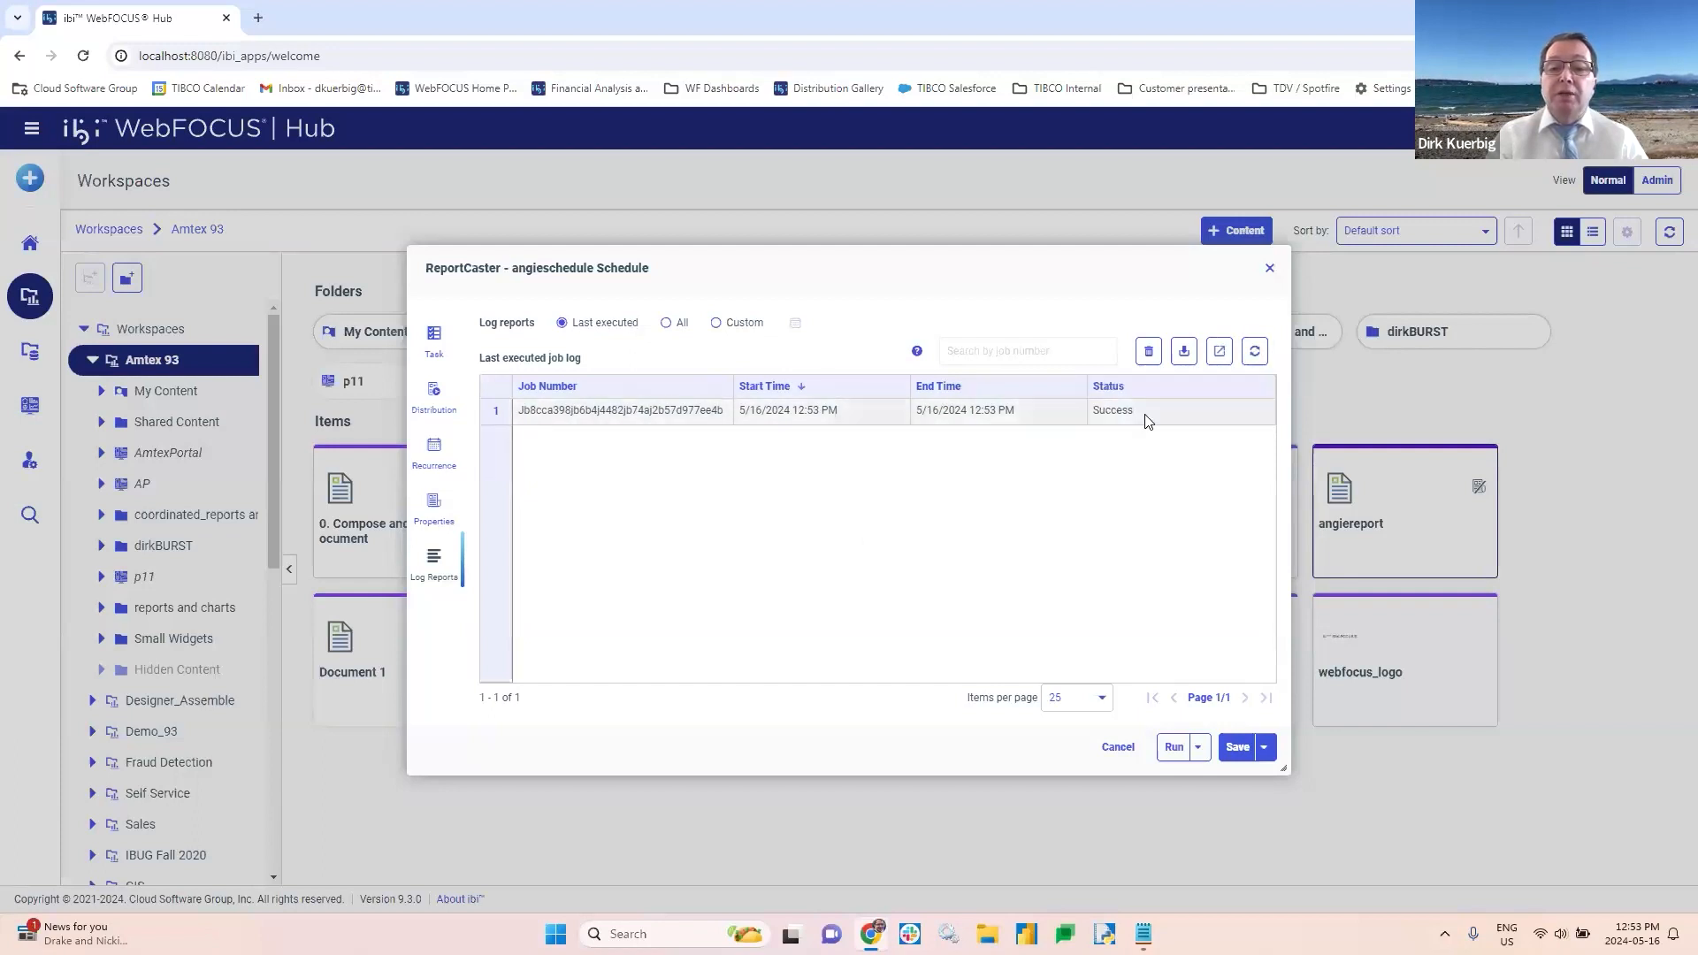
double_click(781, 416)
scroll(803, 531, "down", 10)
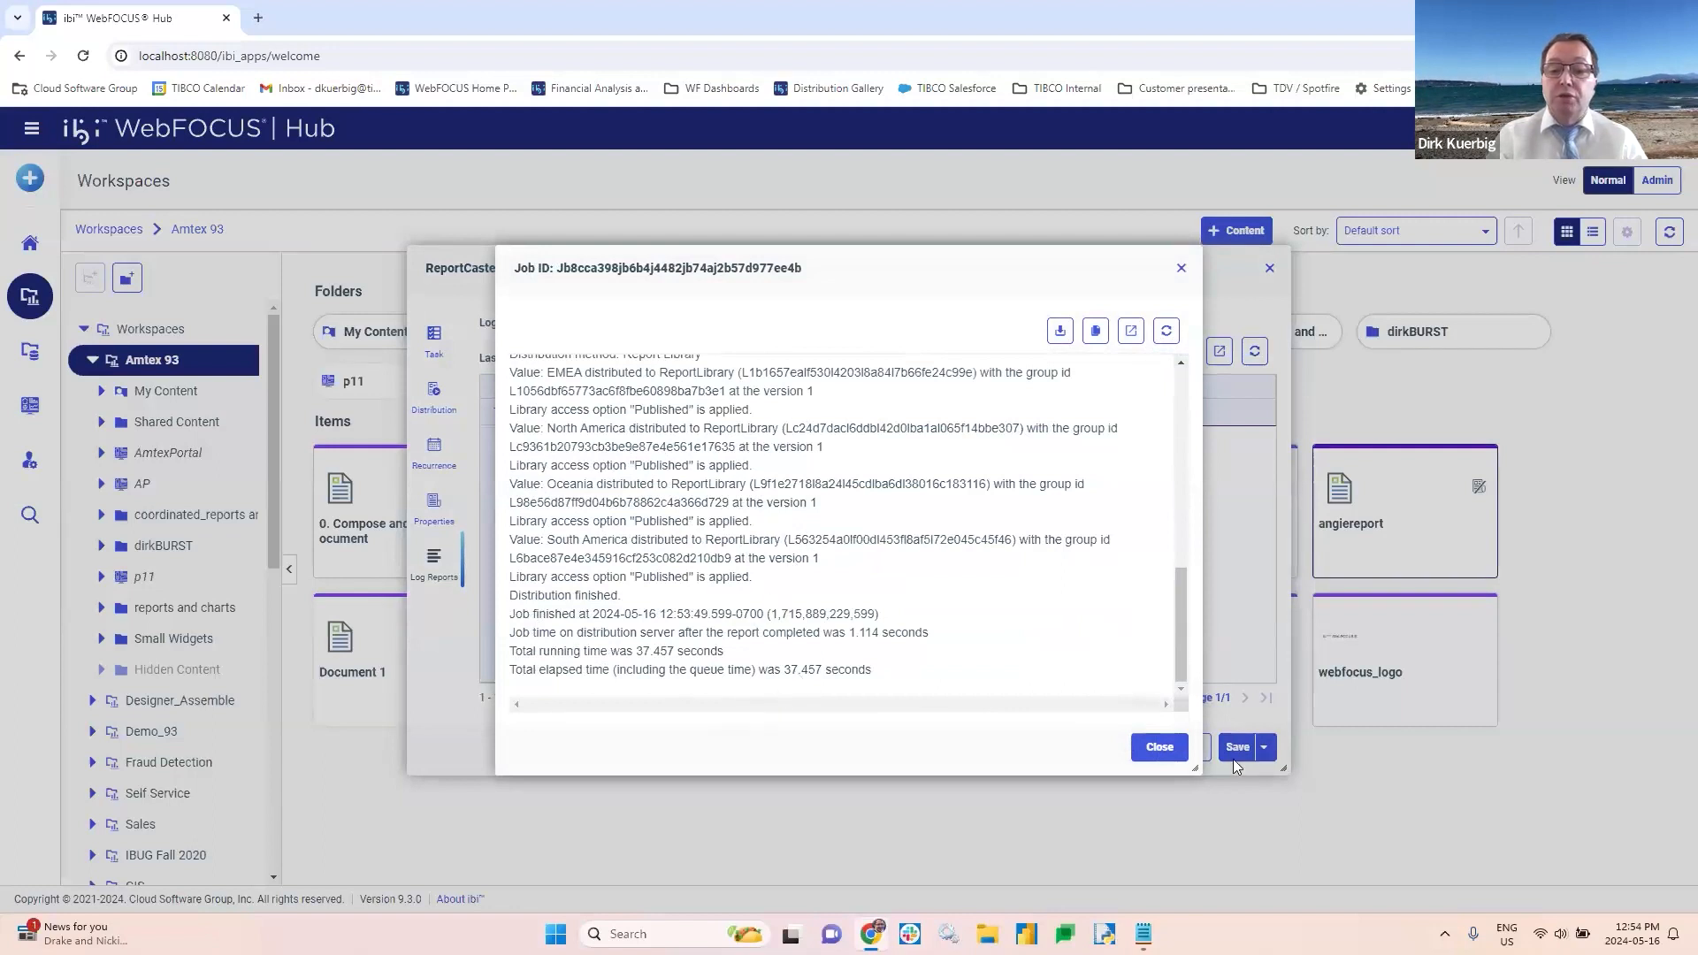
left_click(1183, 746)
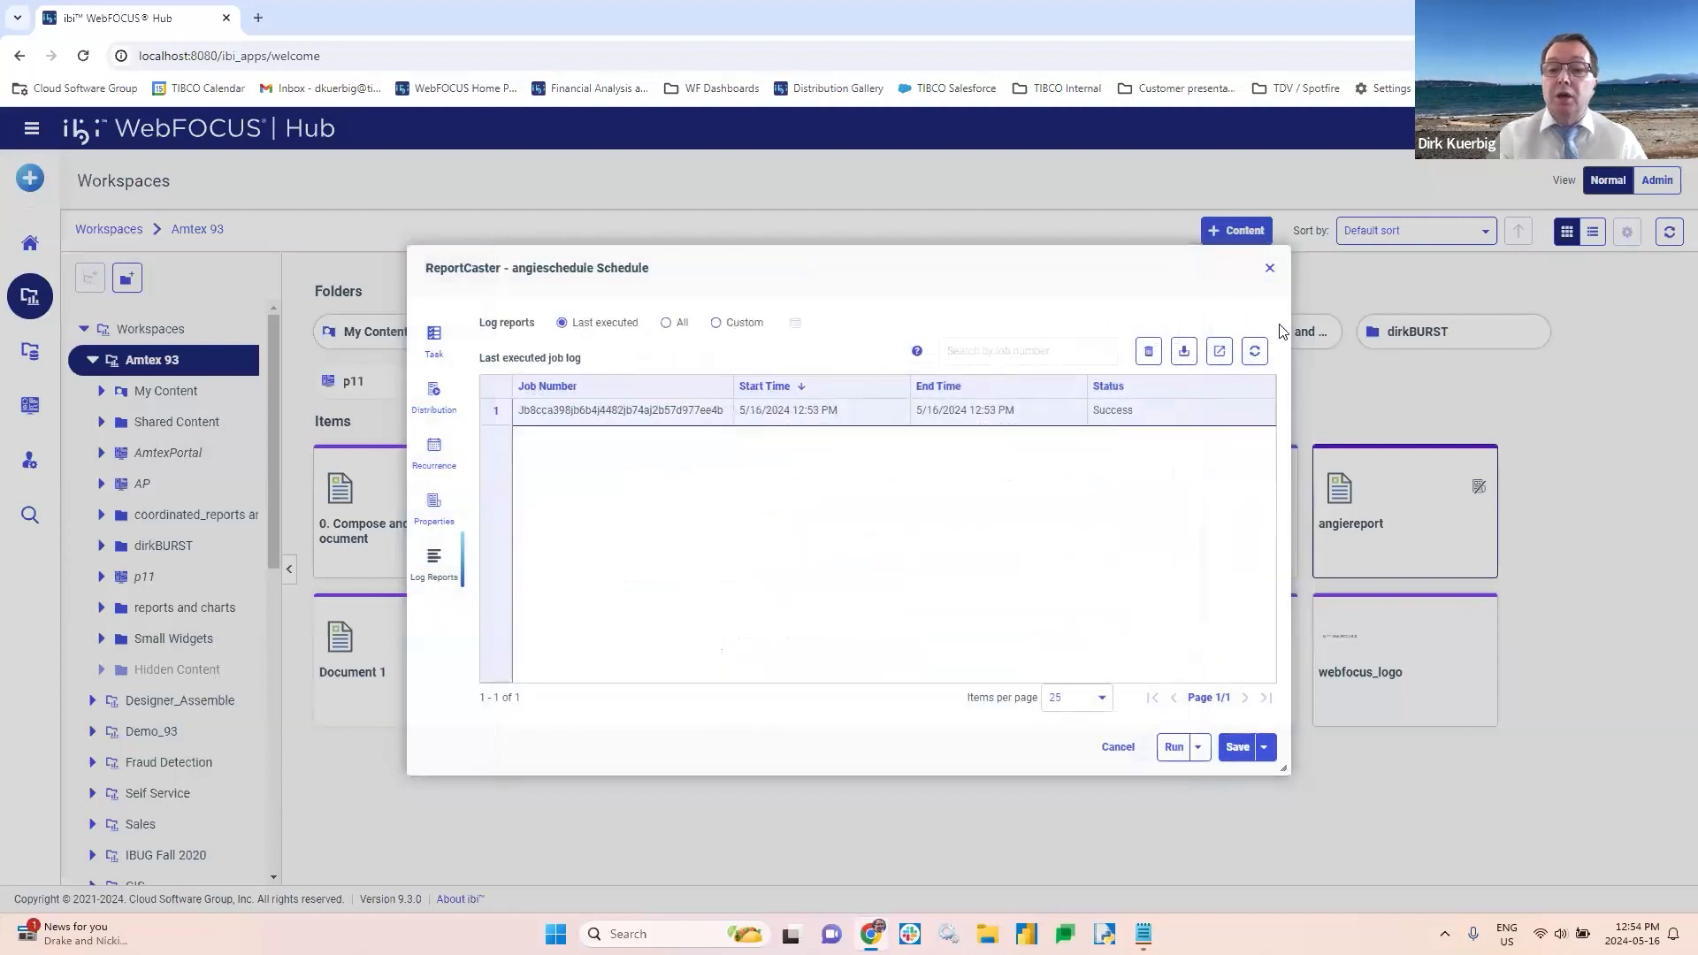
Step: Save and close the schedule, and reload the Amtex 93 workspace contents
left_click(1238, 747)
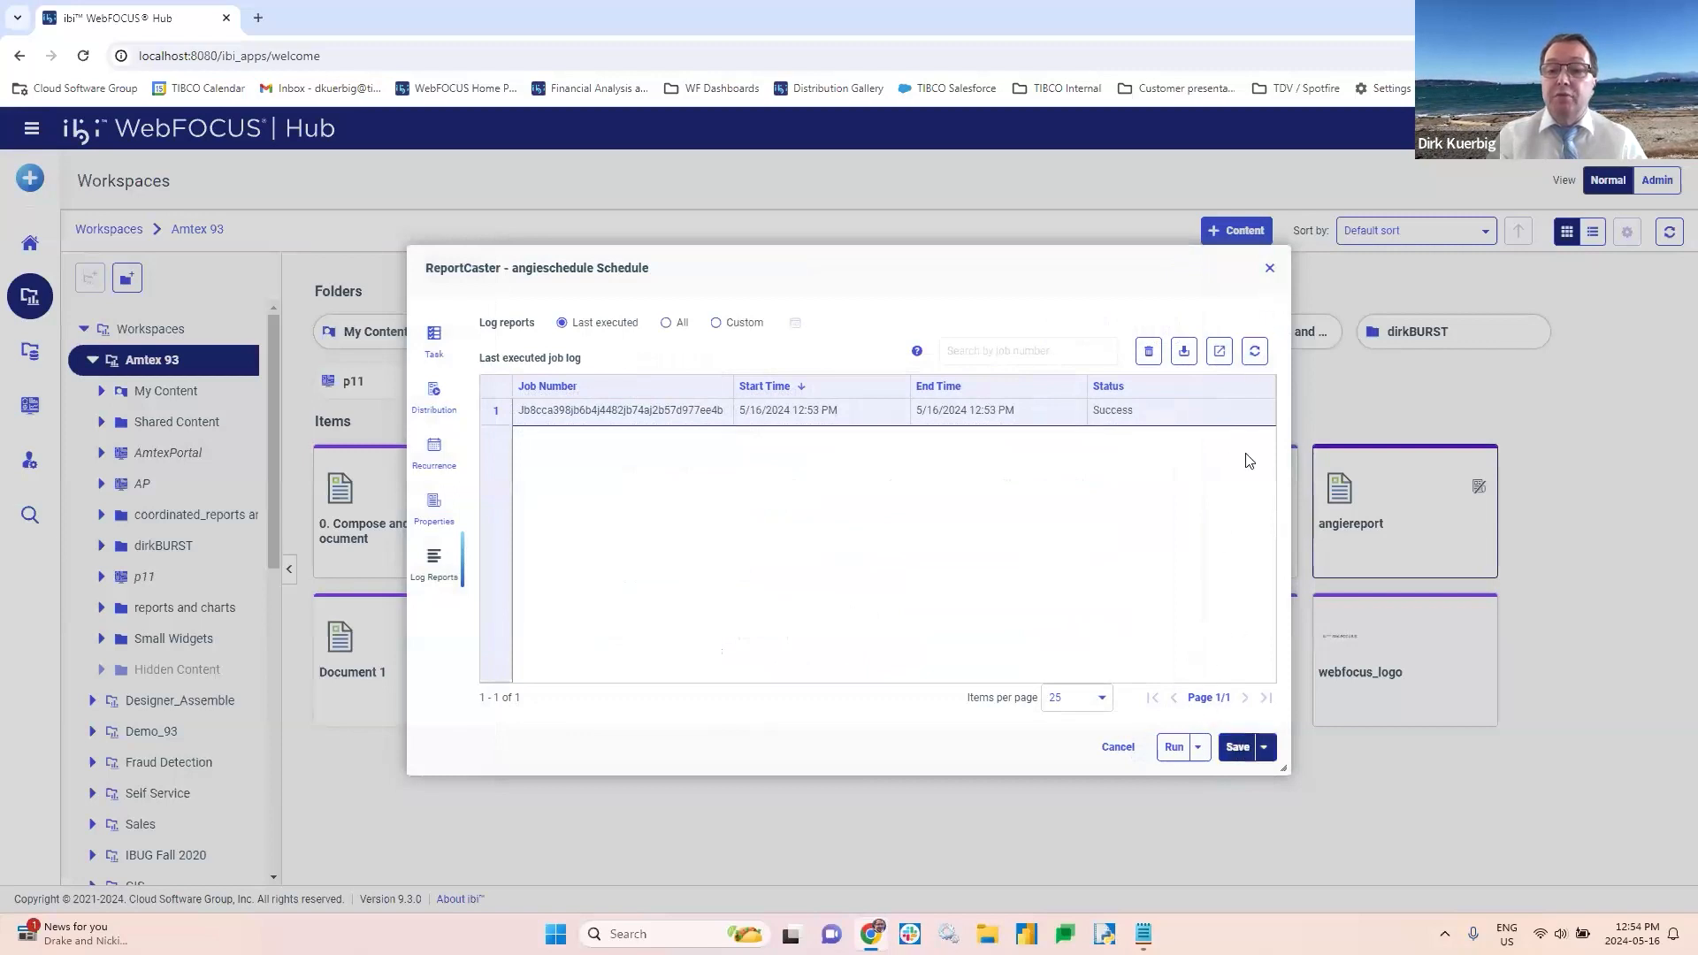
left_click(1270, 271)
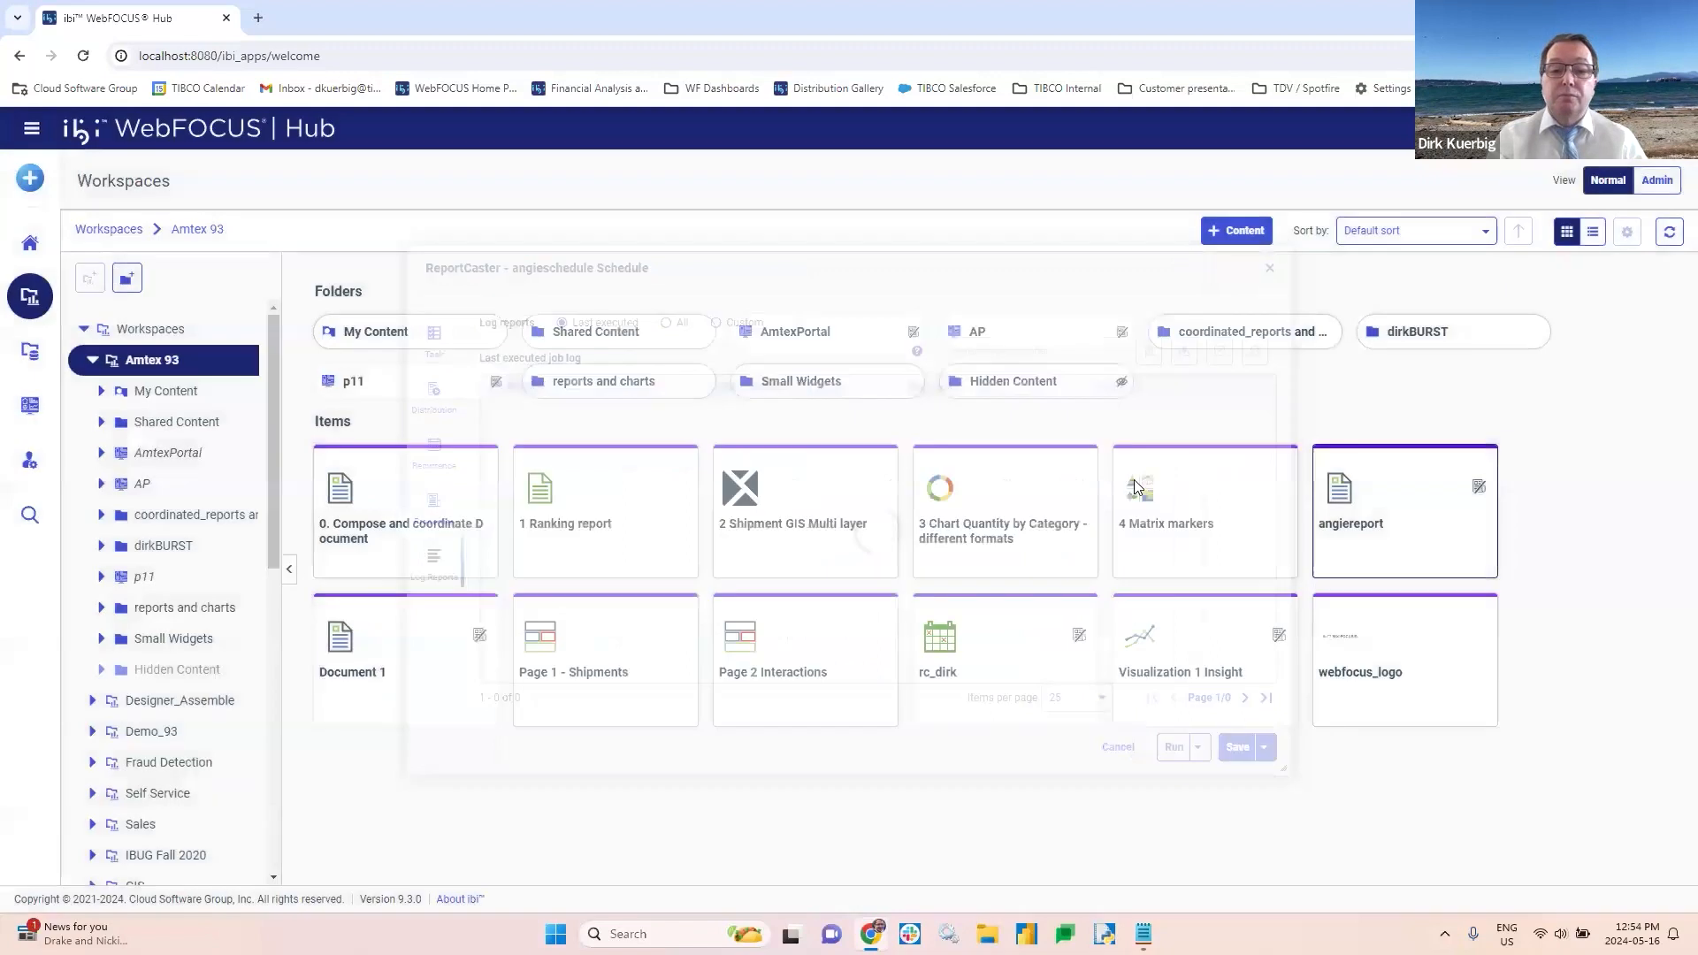
left_click(161, 340)
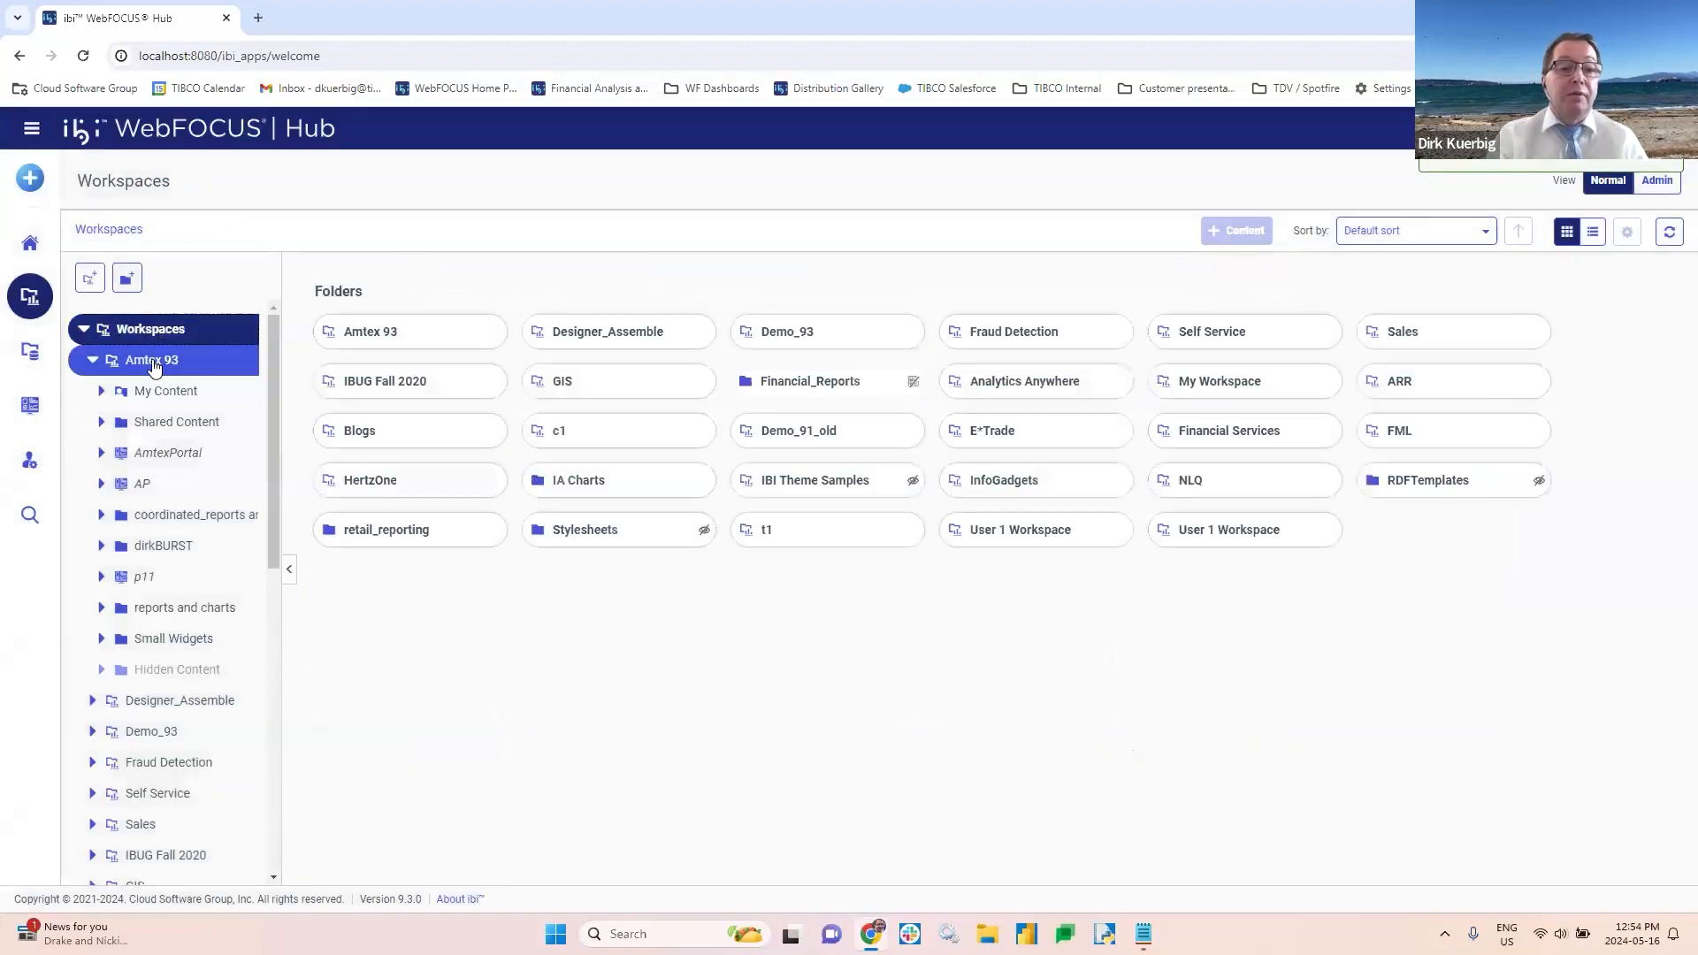
left_click(153, 363)
Step: Try to open the angieBURST folder in the Amtex 93 workspace
left_click(584, 381)
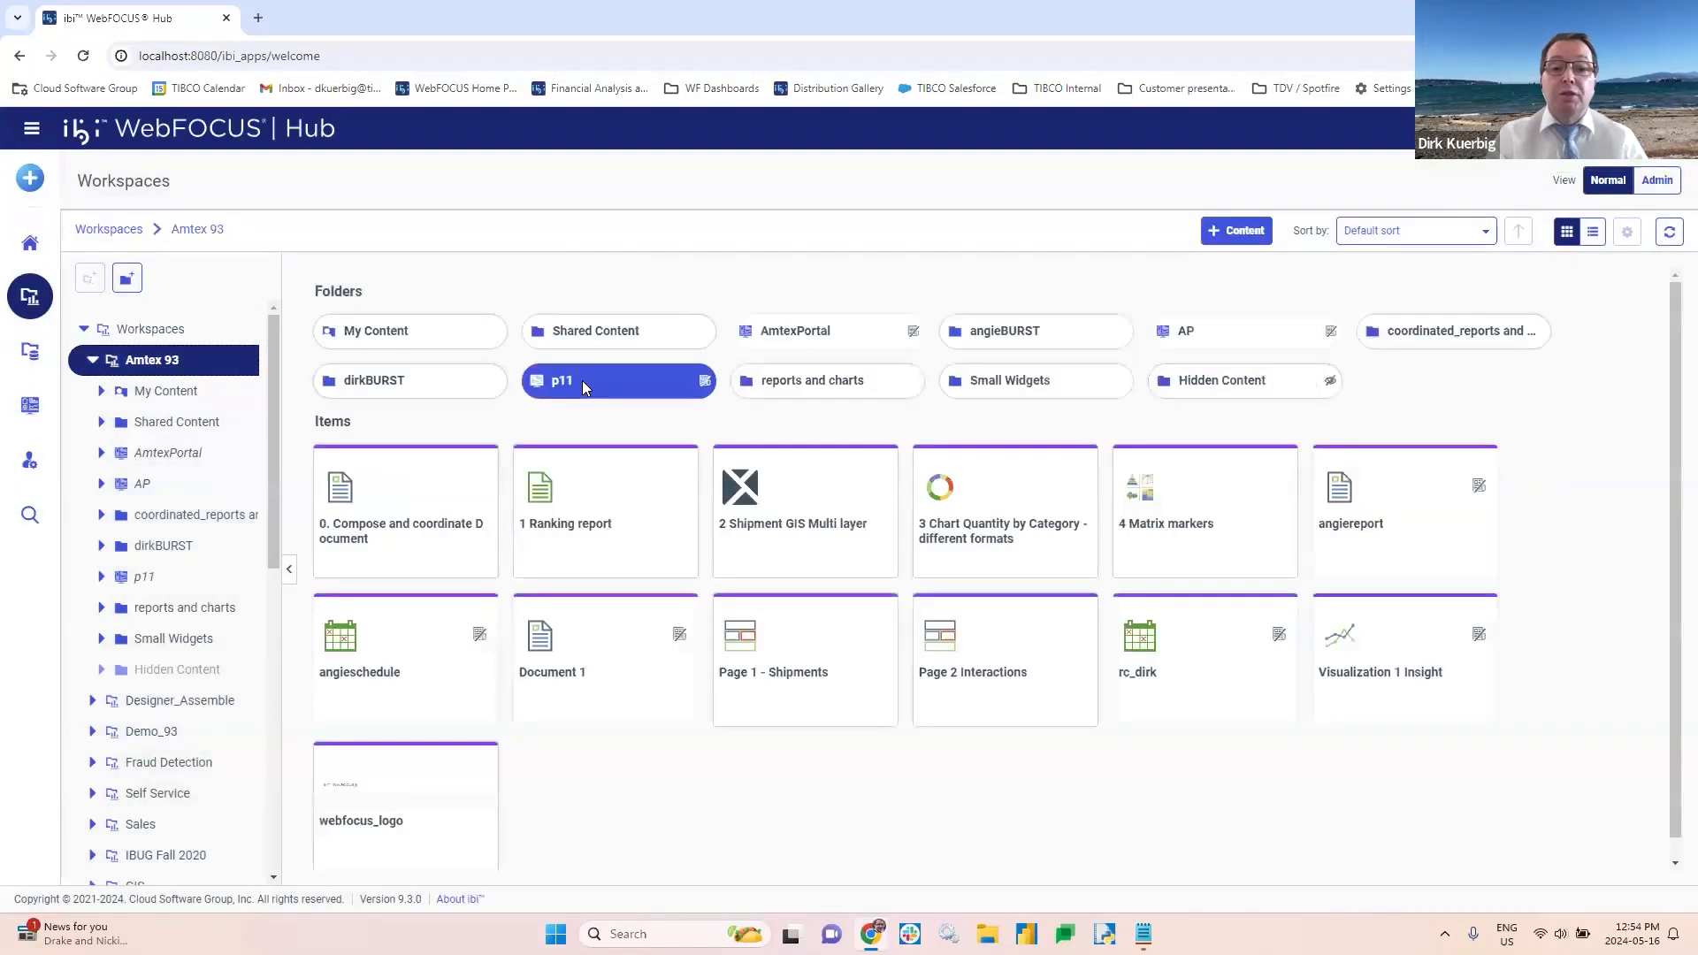
left_click(985, 335)
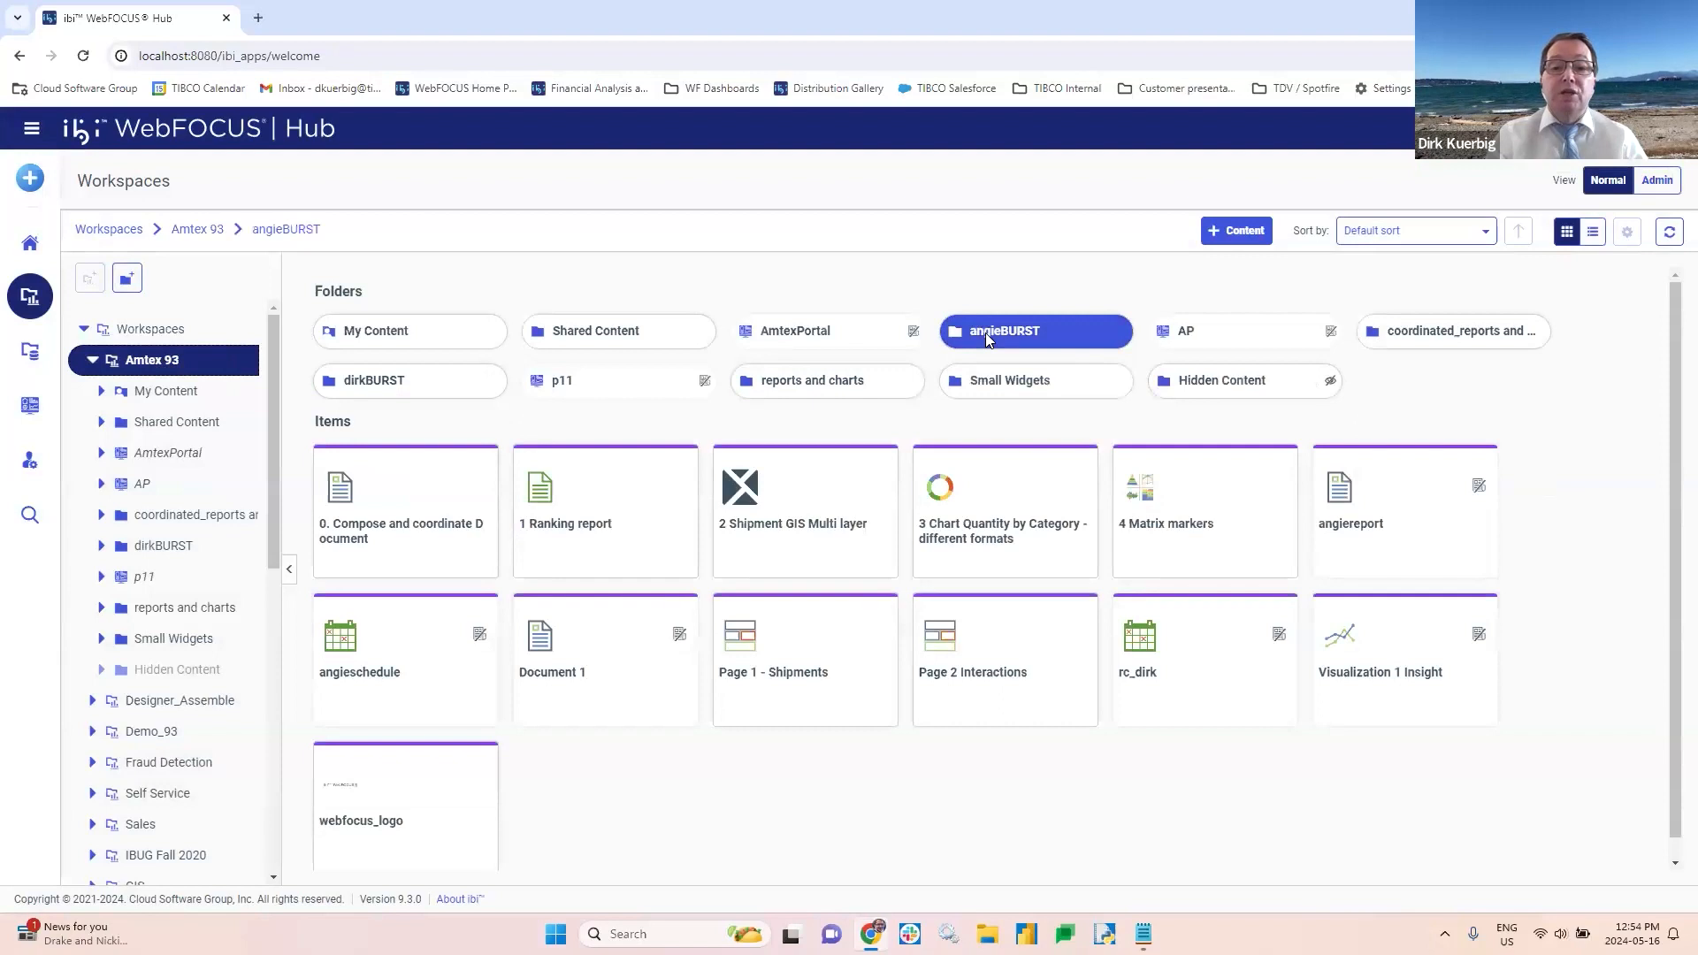
right_click(1030, 339)
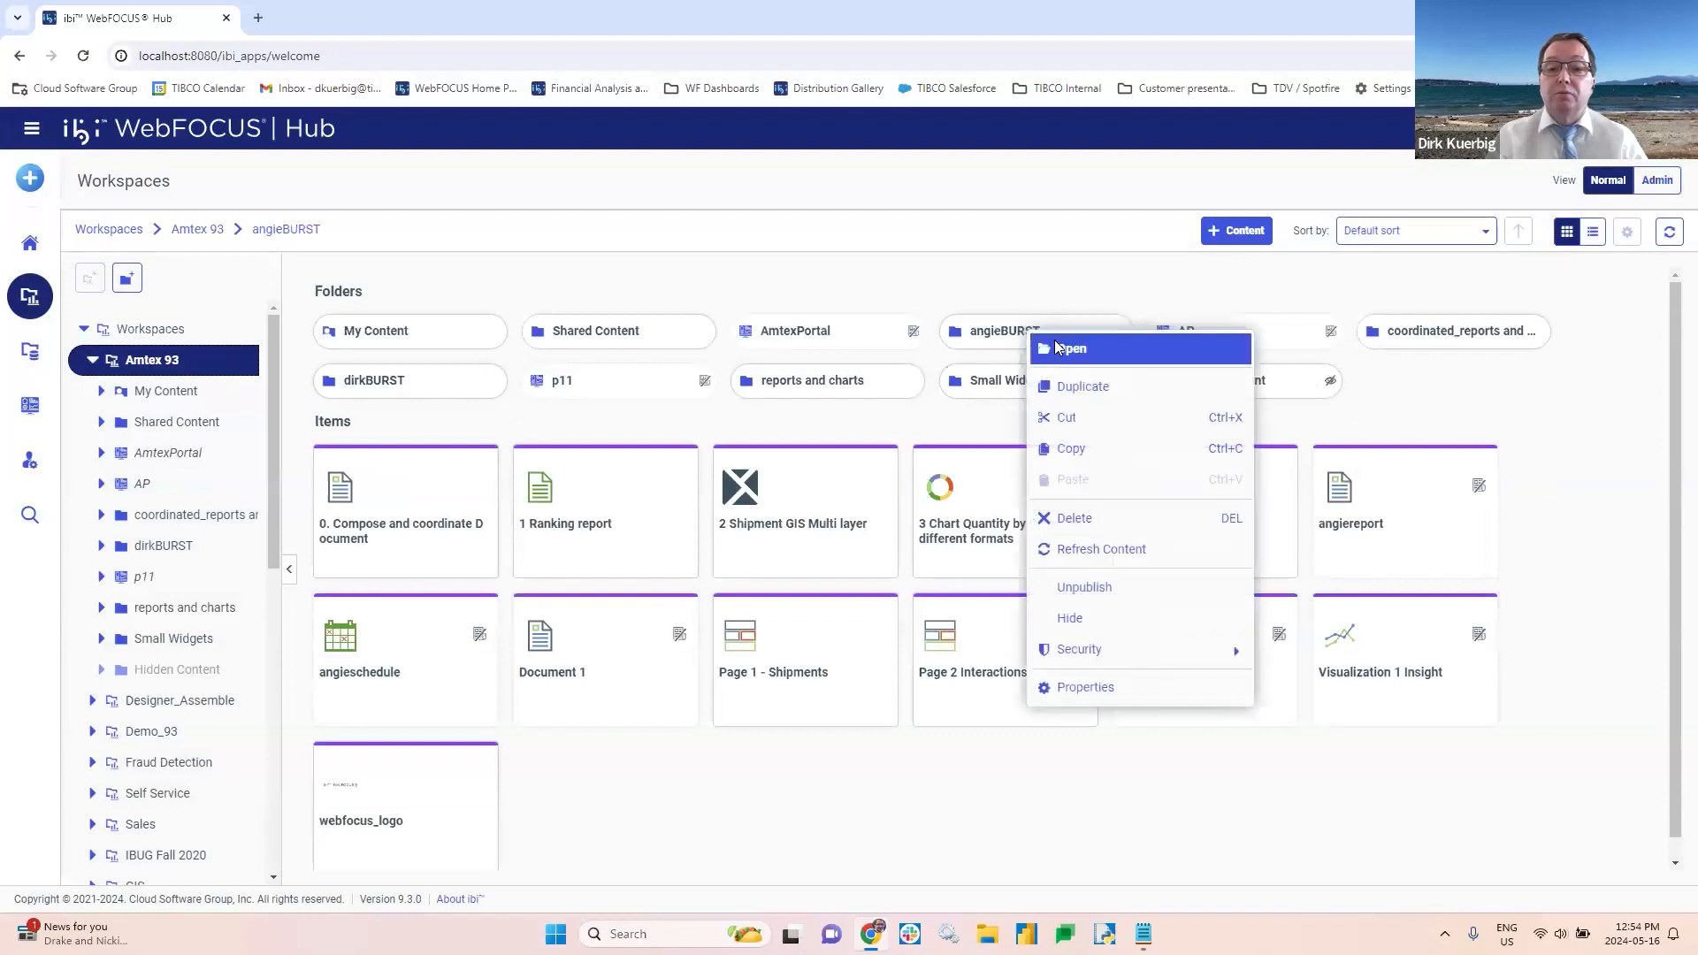
left_click(1059, 346)
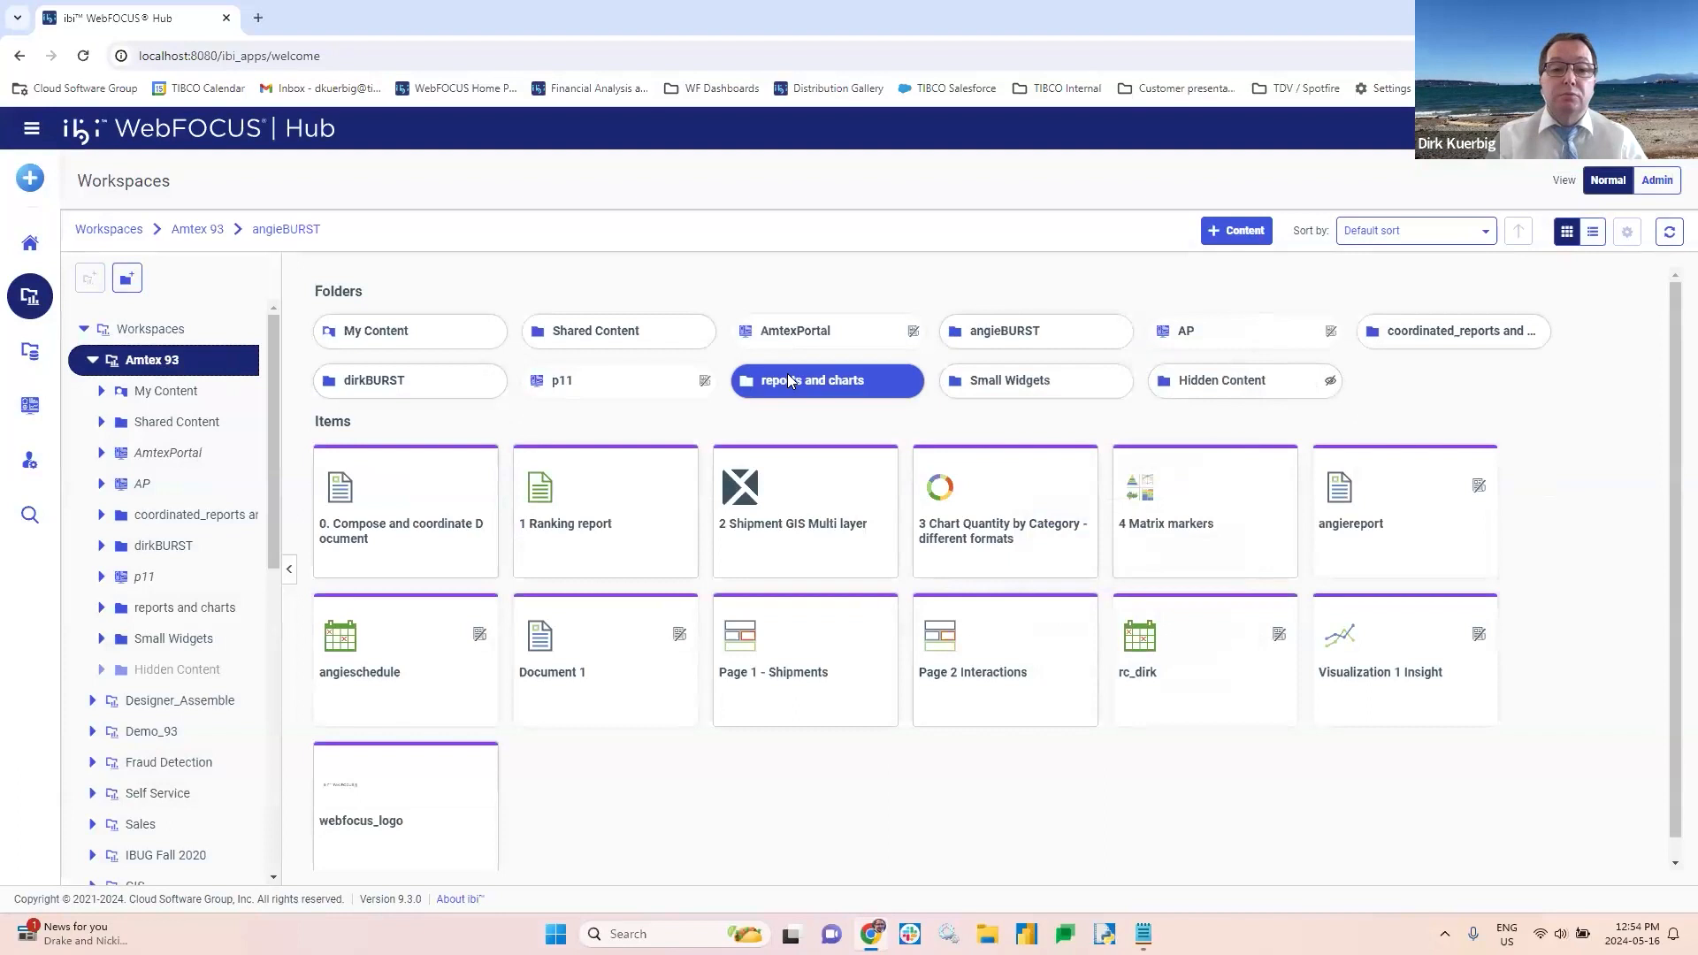
Step: Open the North America library report in the dirkBURST folder, look through its first pages, and close it
left_click(375, 389)
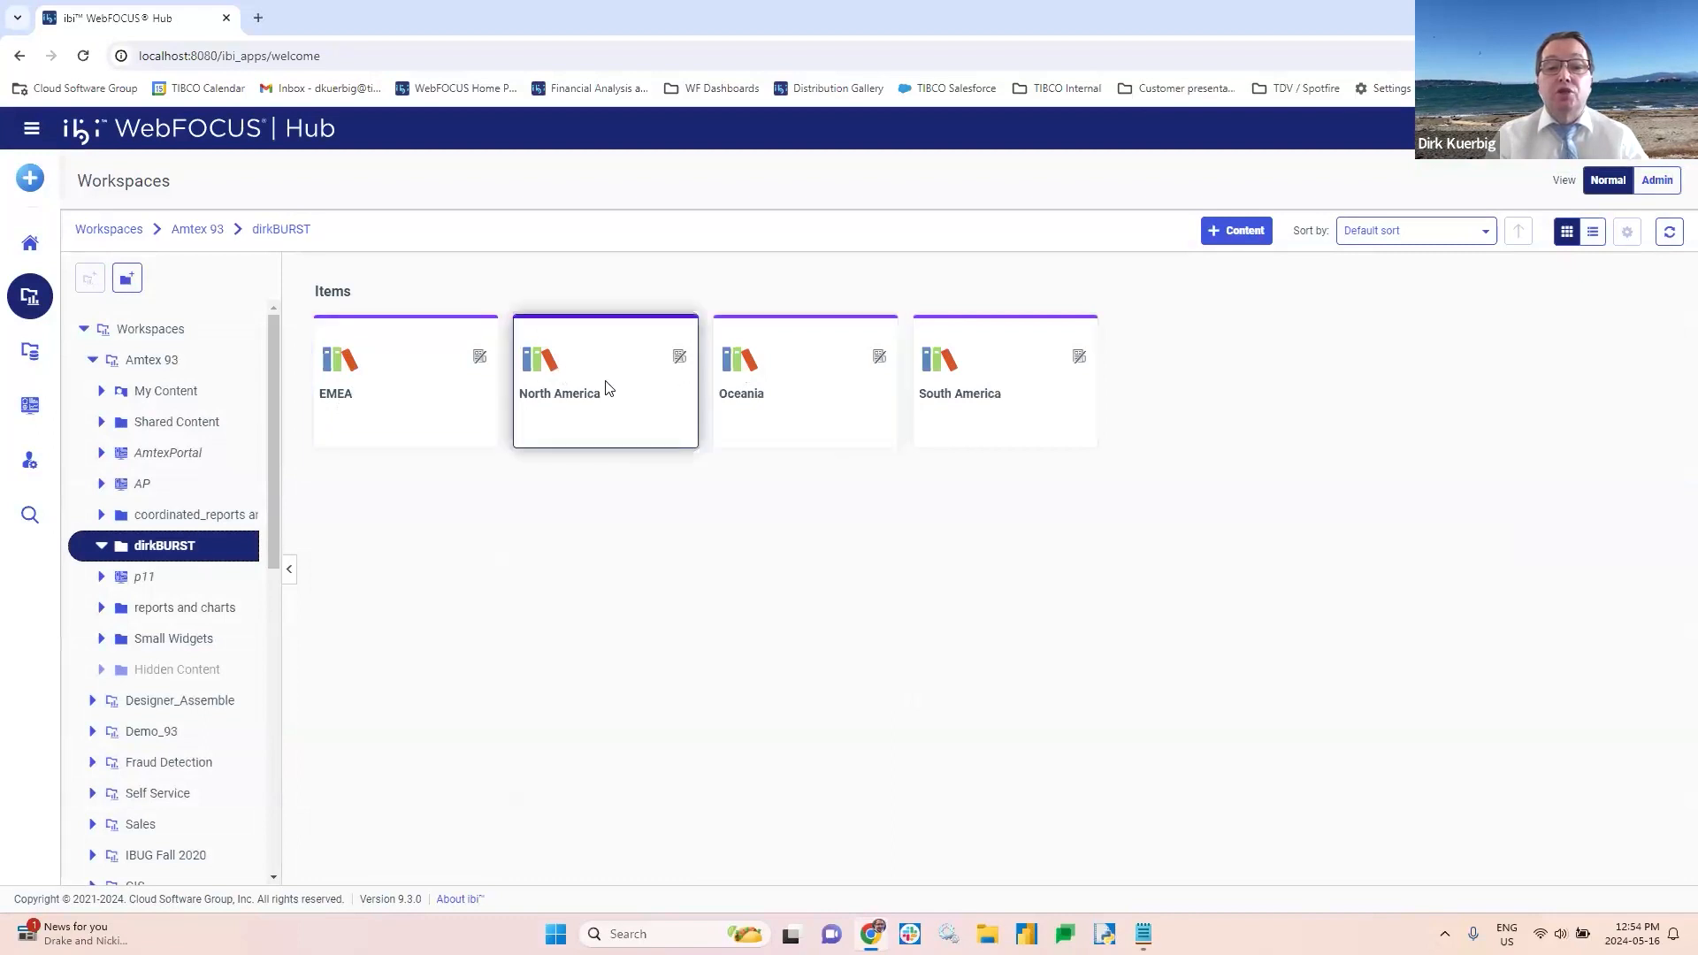
left_click(571, 376)
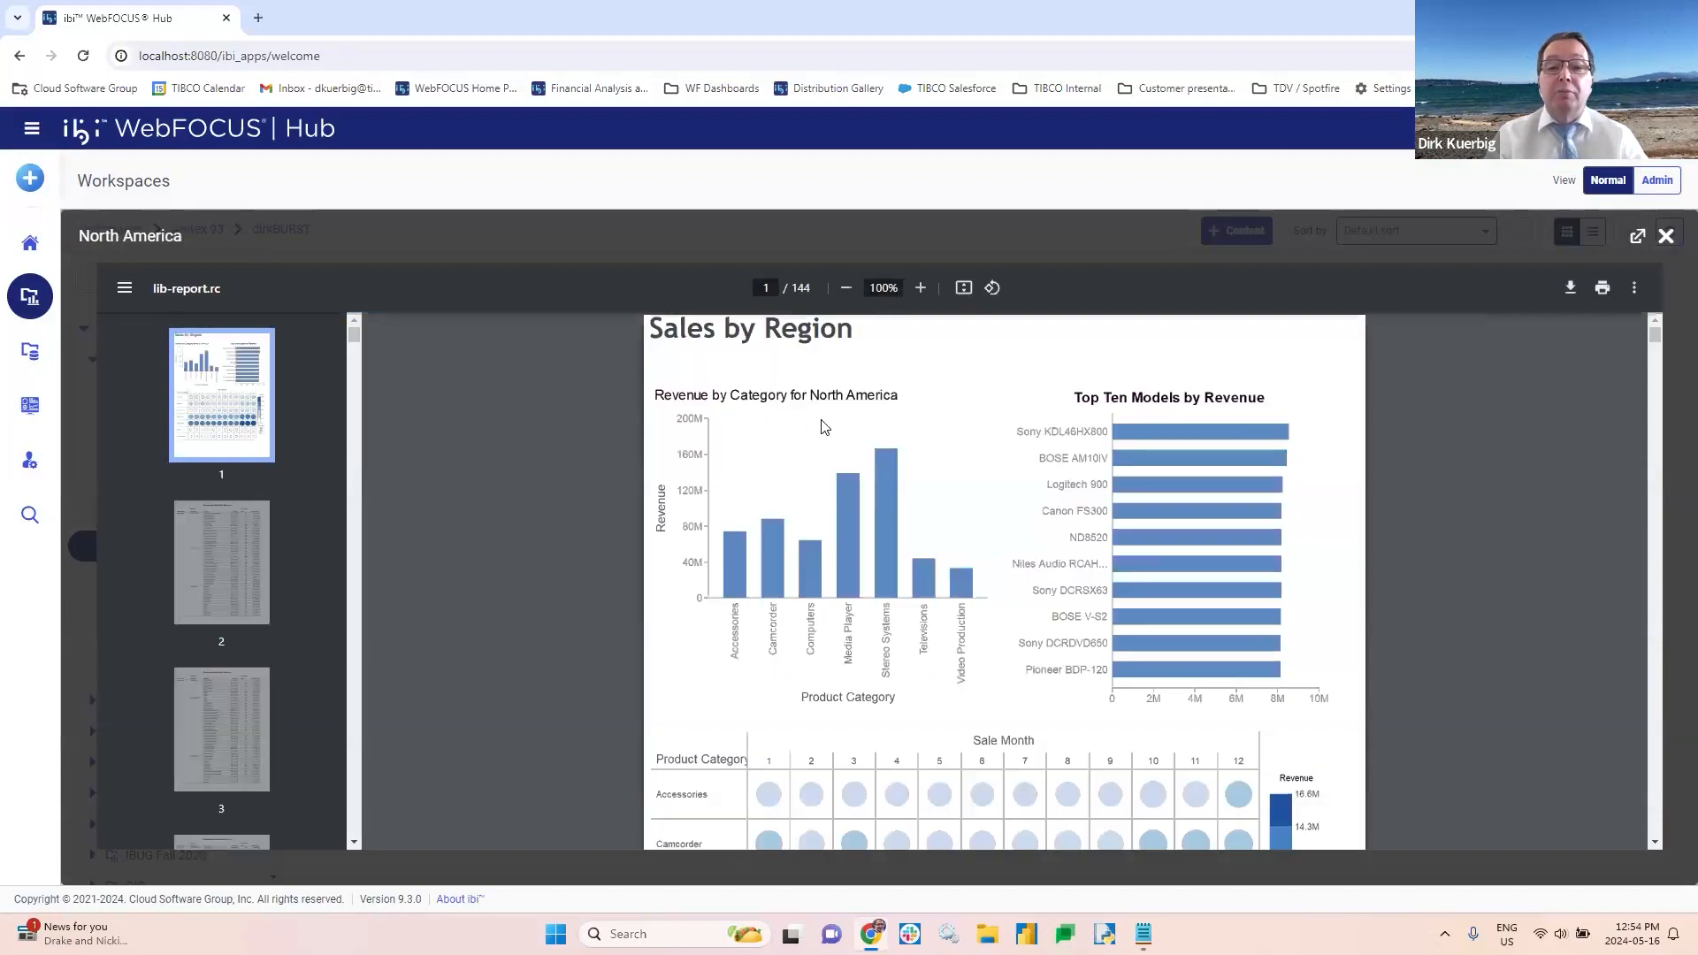
scroll(814, 406, "down", 20)
scroll(820, 431, "down", 9)
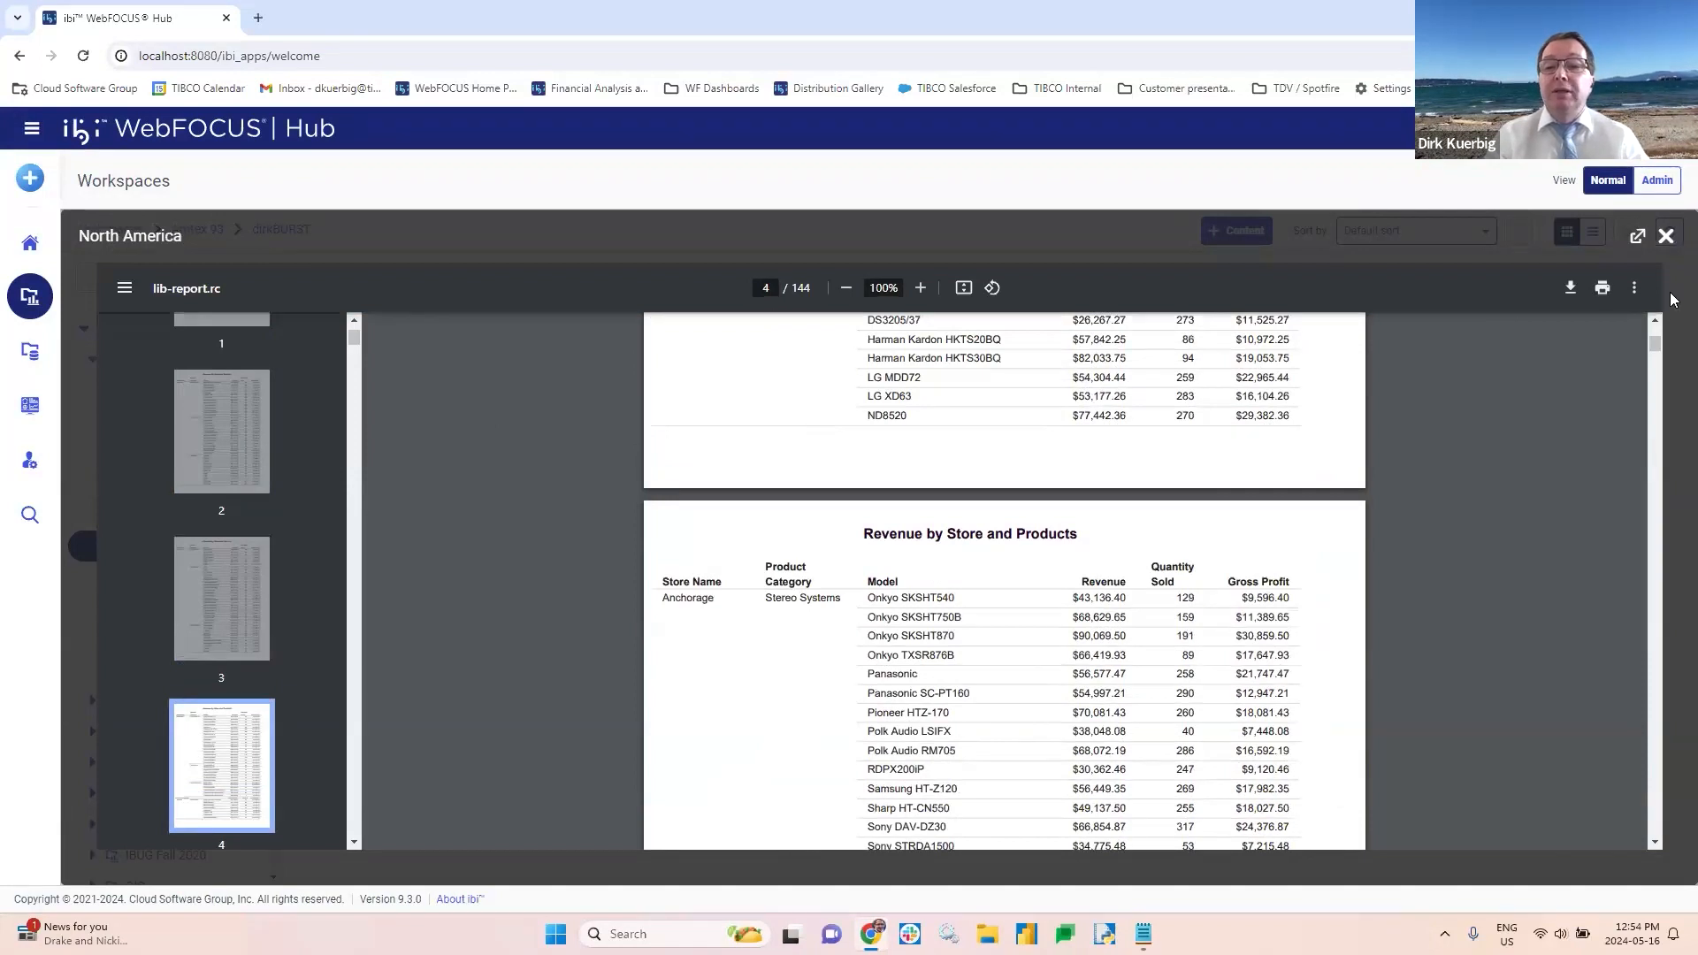
left_click(1666, 236)
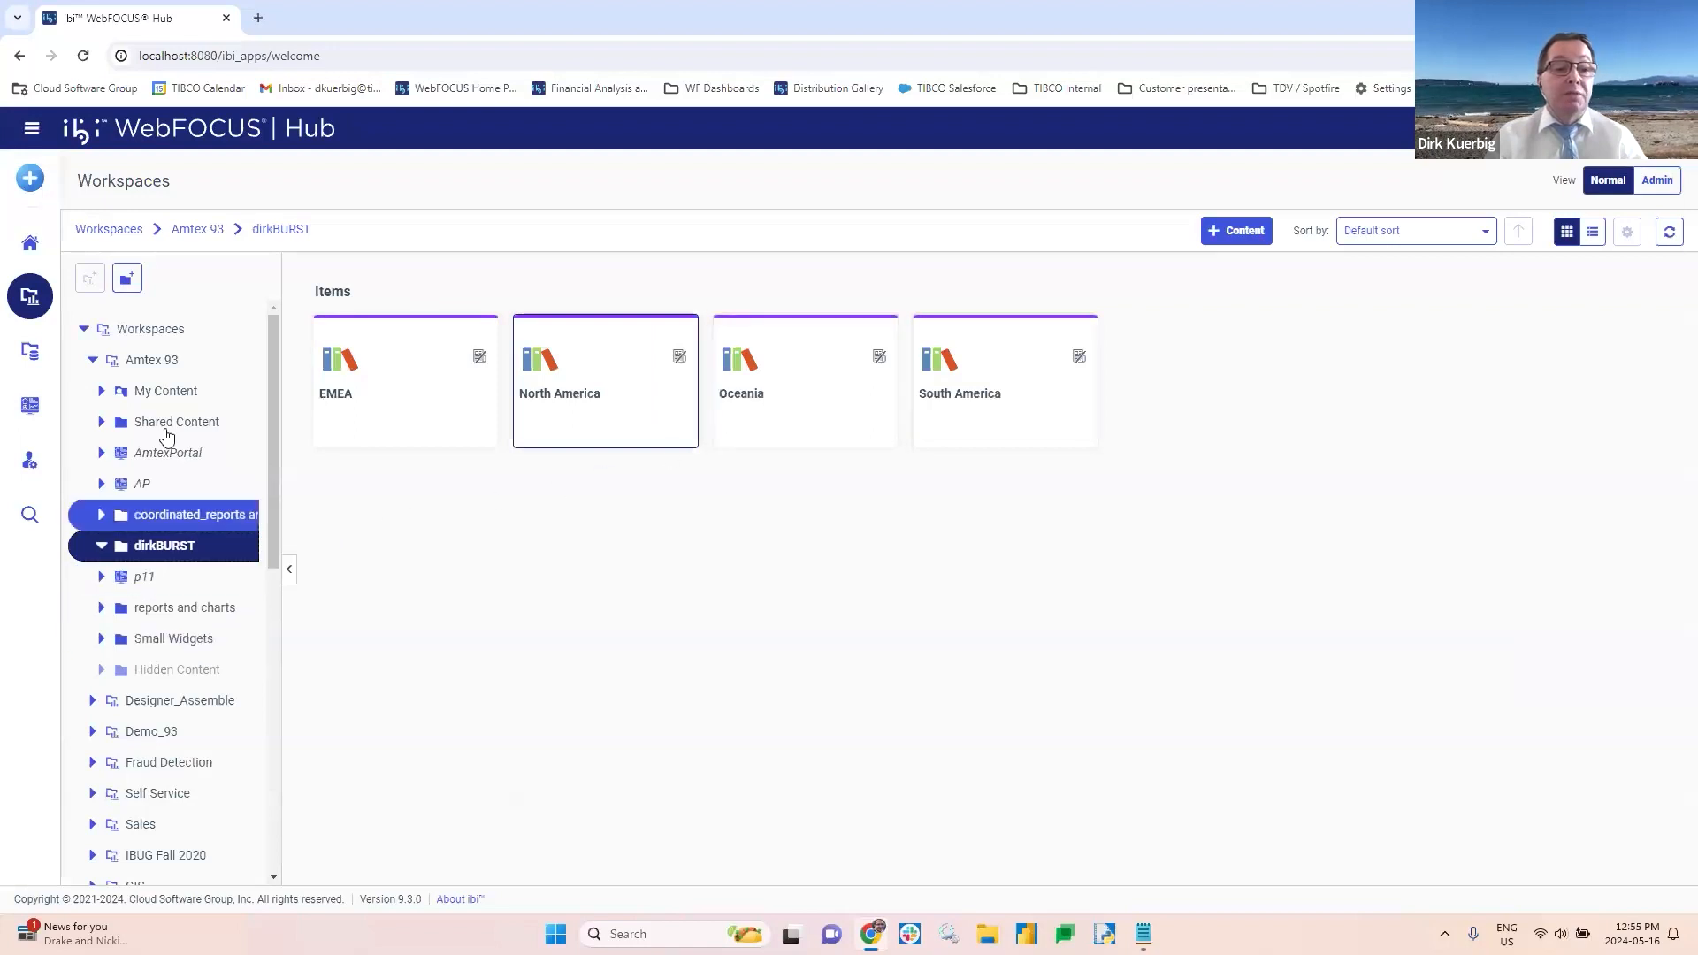
Step: Start exploring data from the Amtex 93 workspace with loan_sample.mas in the self_service folder as the data source
left_click(147, 366)
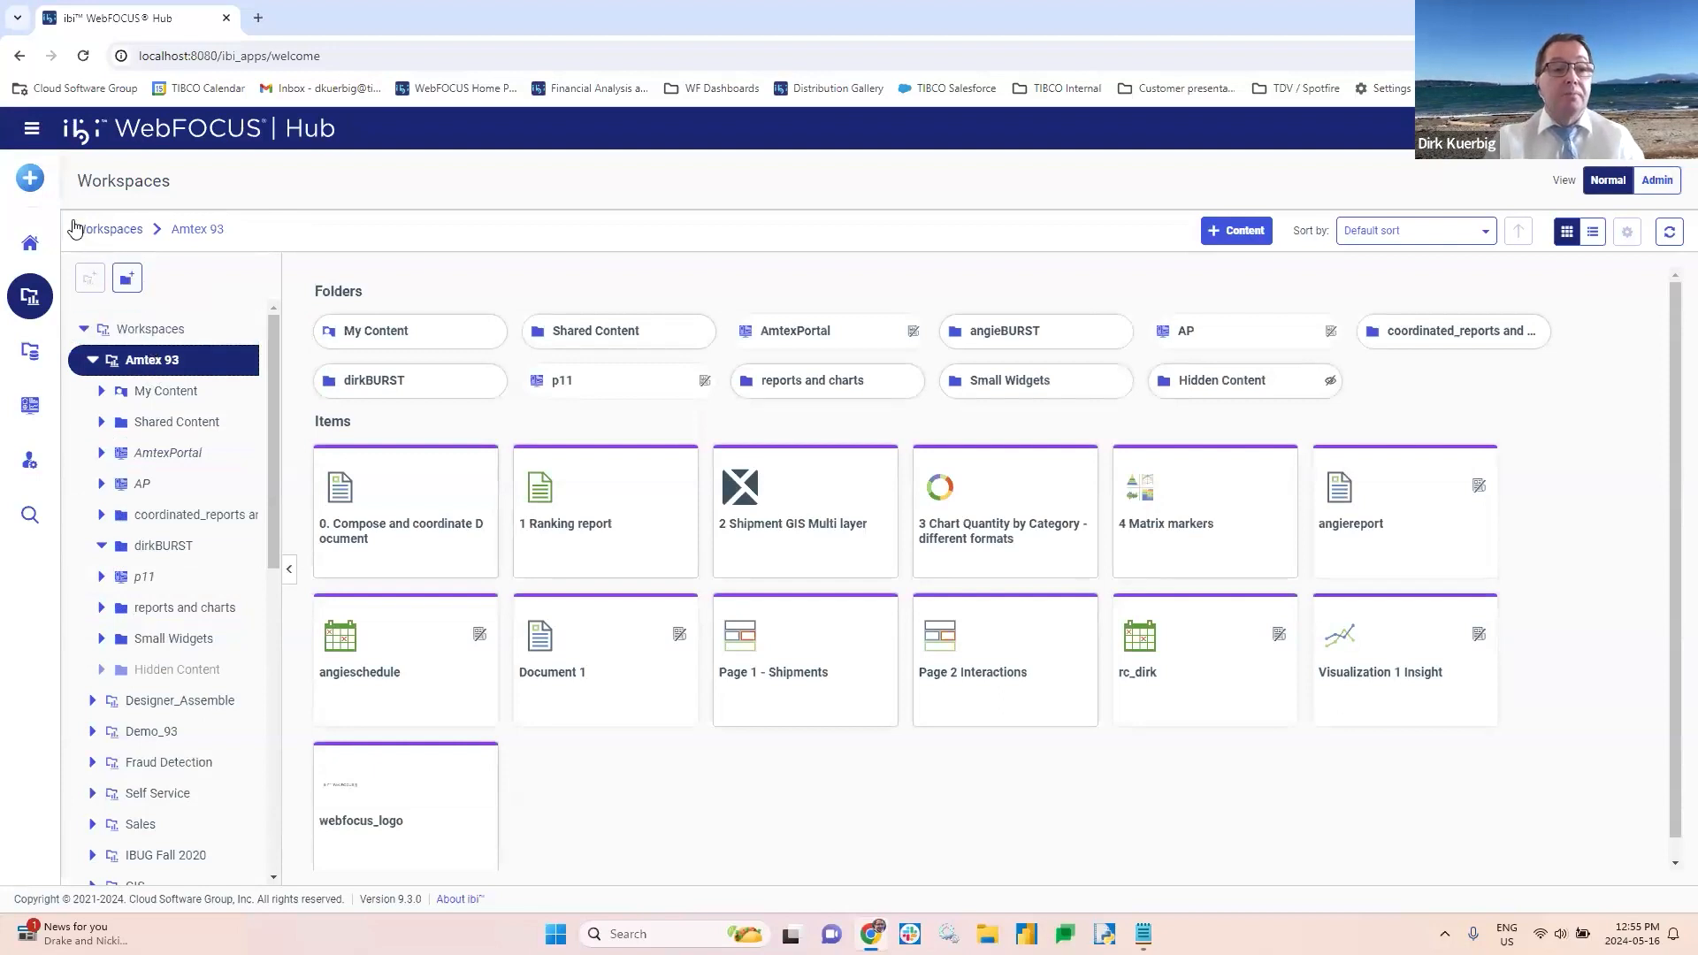
left_click(29, 180)
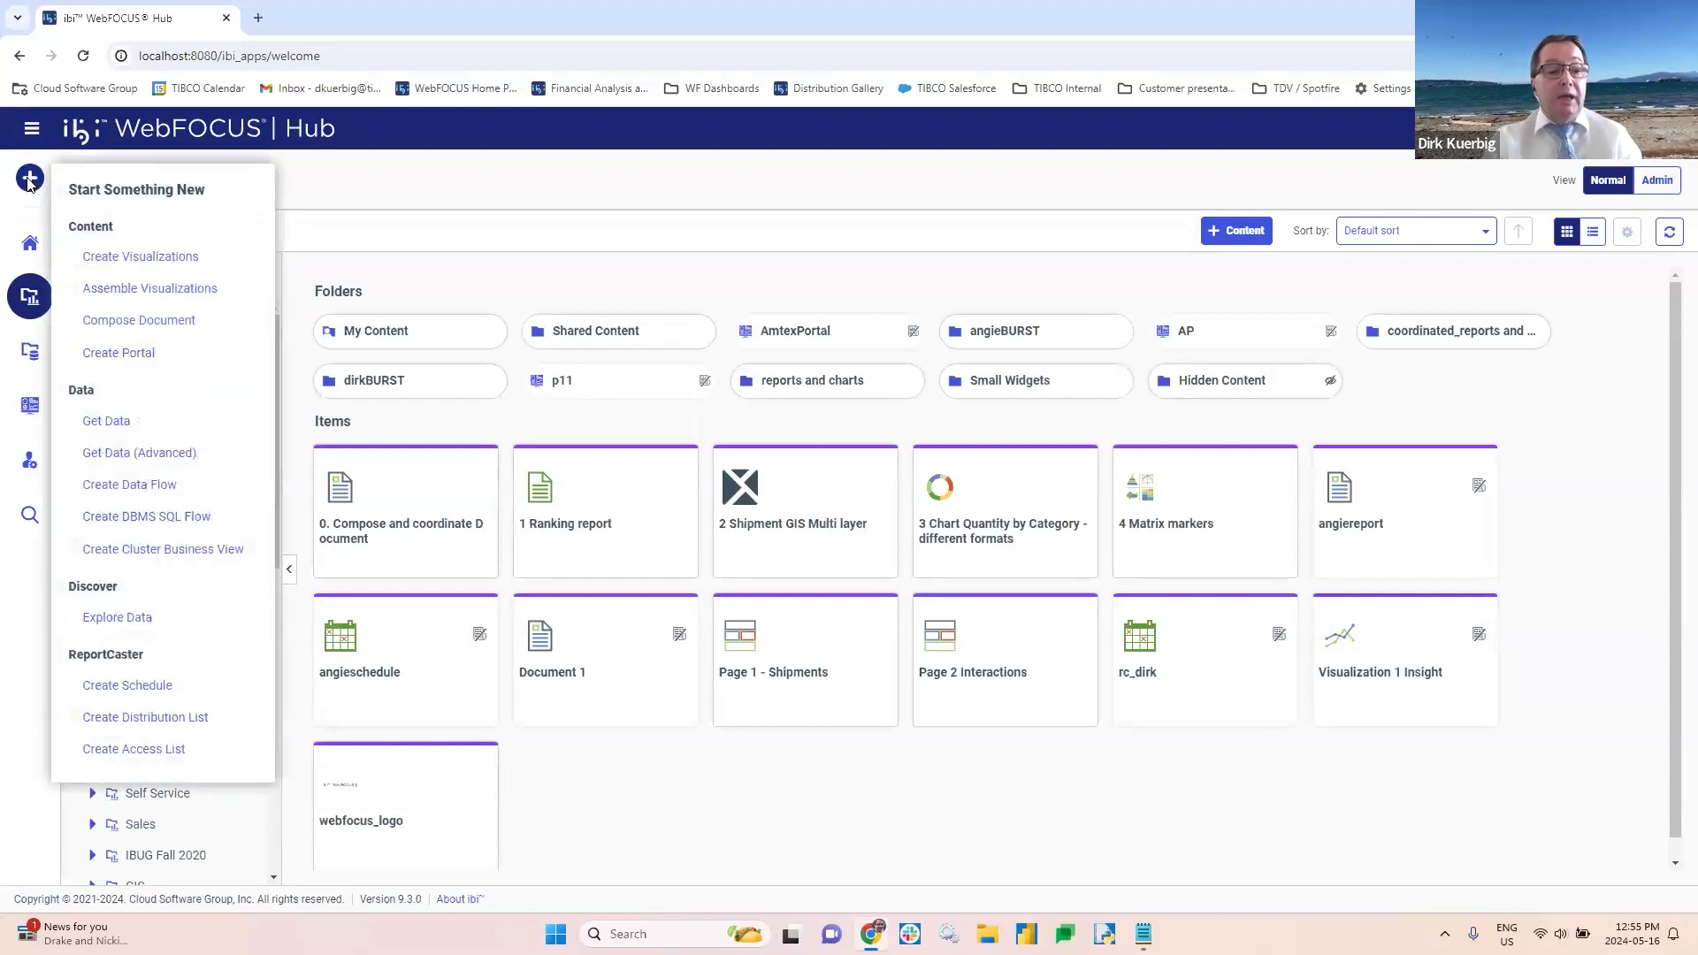
left_click(139, 626)
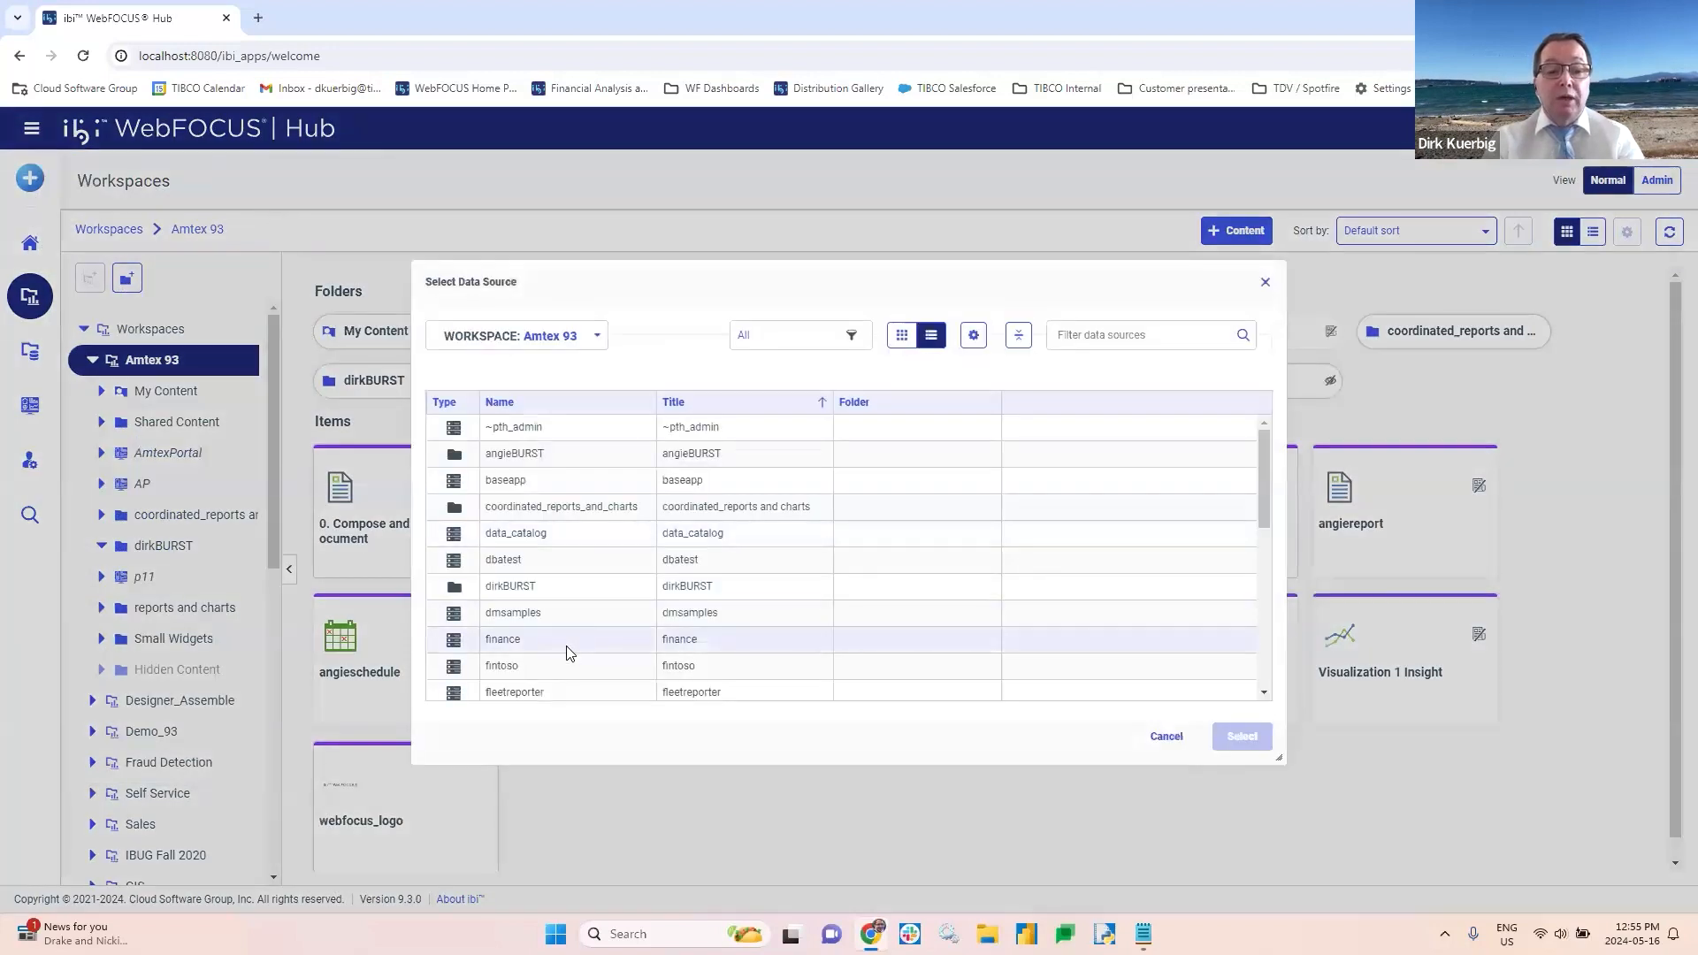
scroll(567, 653, "down", 5)
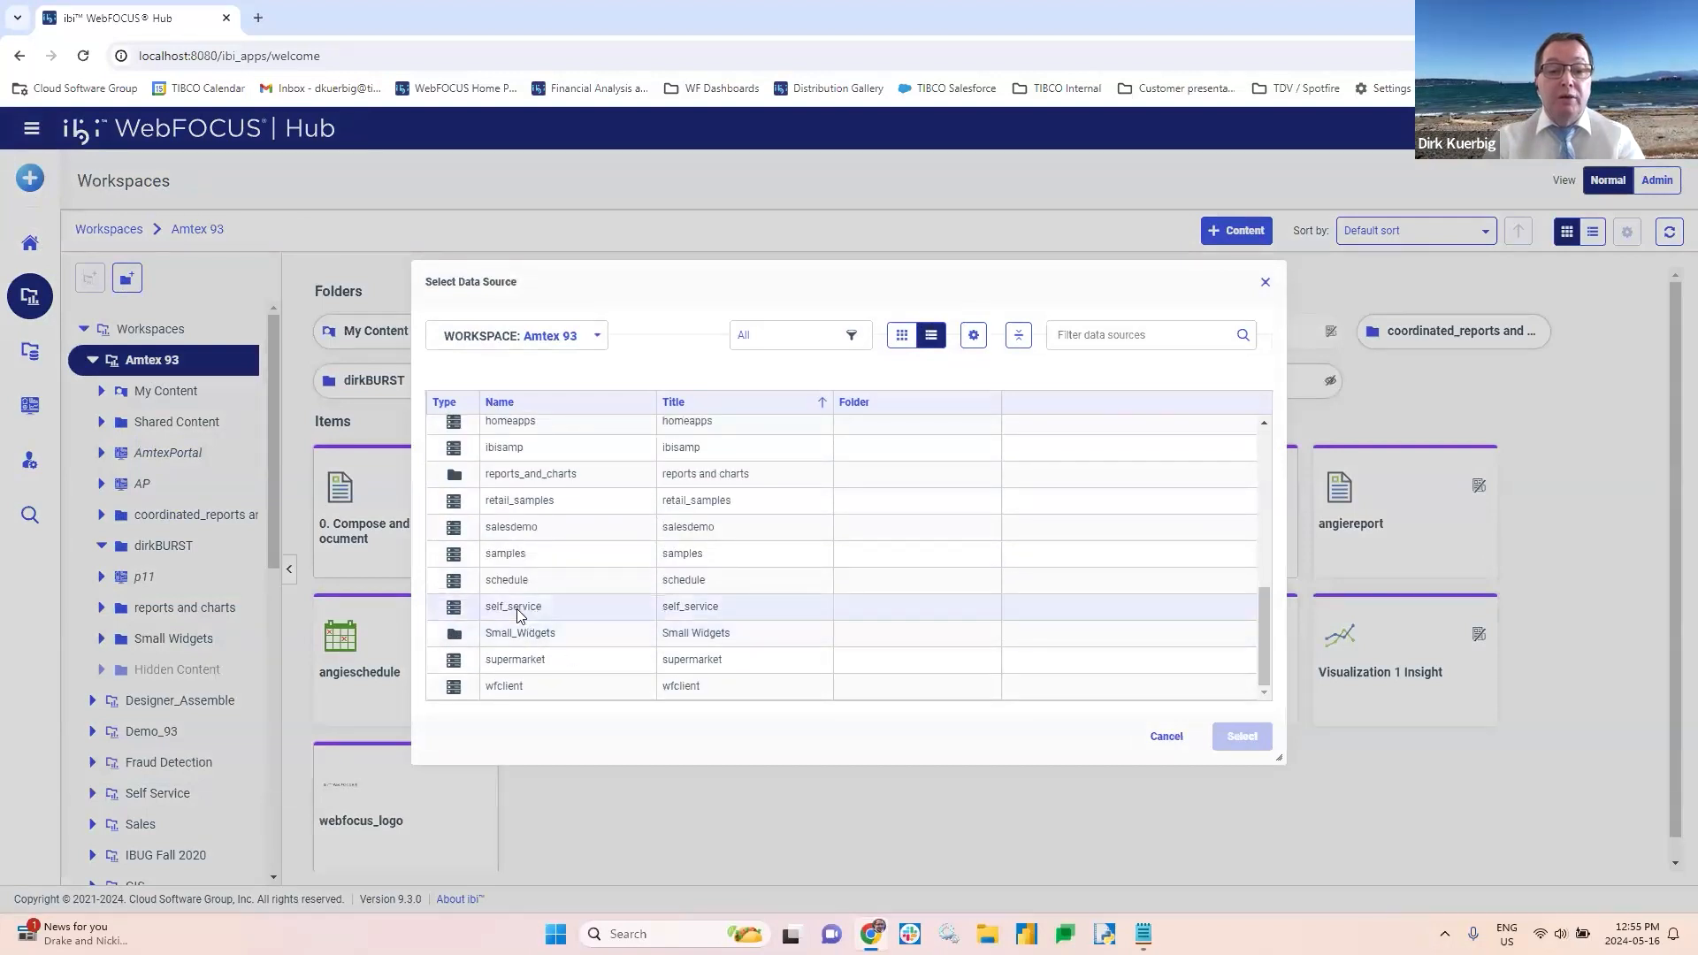
double_click(516, 608)
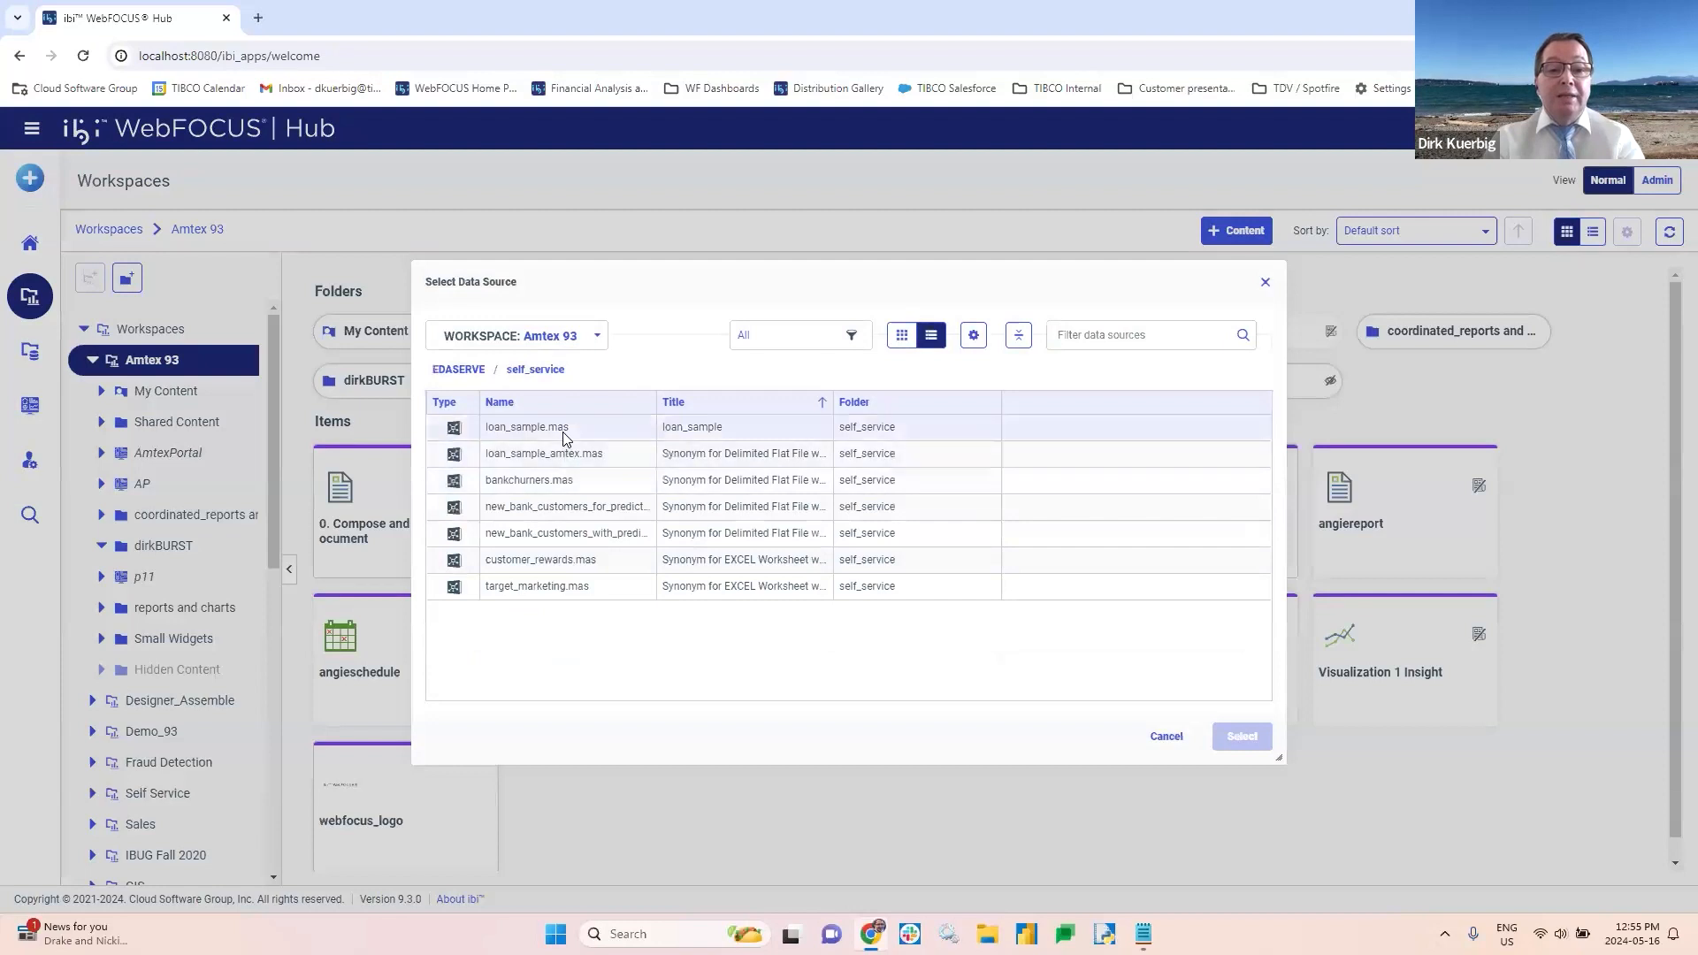
double_click(553, 431)
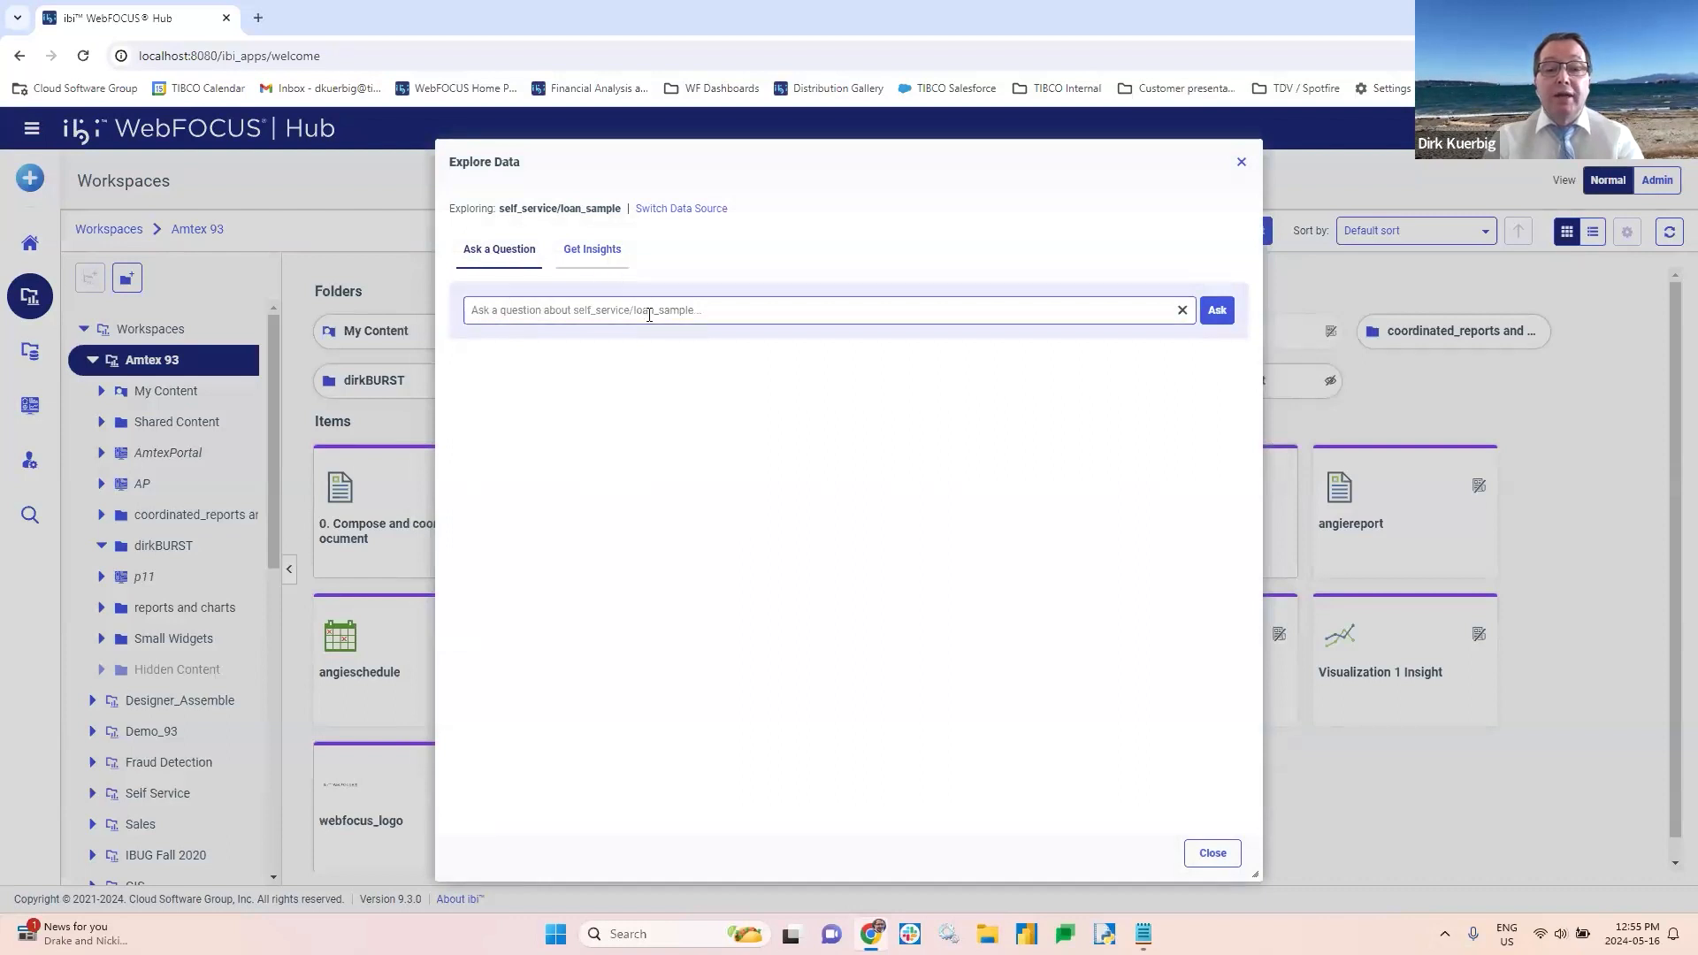
Step: Copy the question from amtex.txt in Notepad and ask it in WebFOCUS: "Show me average loan_amount by purpose between January 2015 and December 2015"
key("alt+Tab")
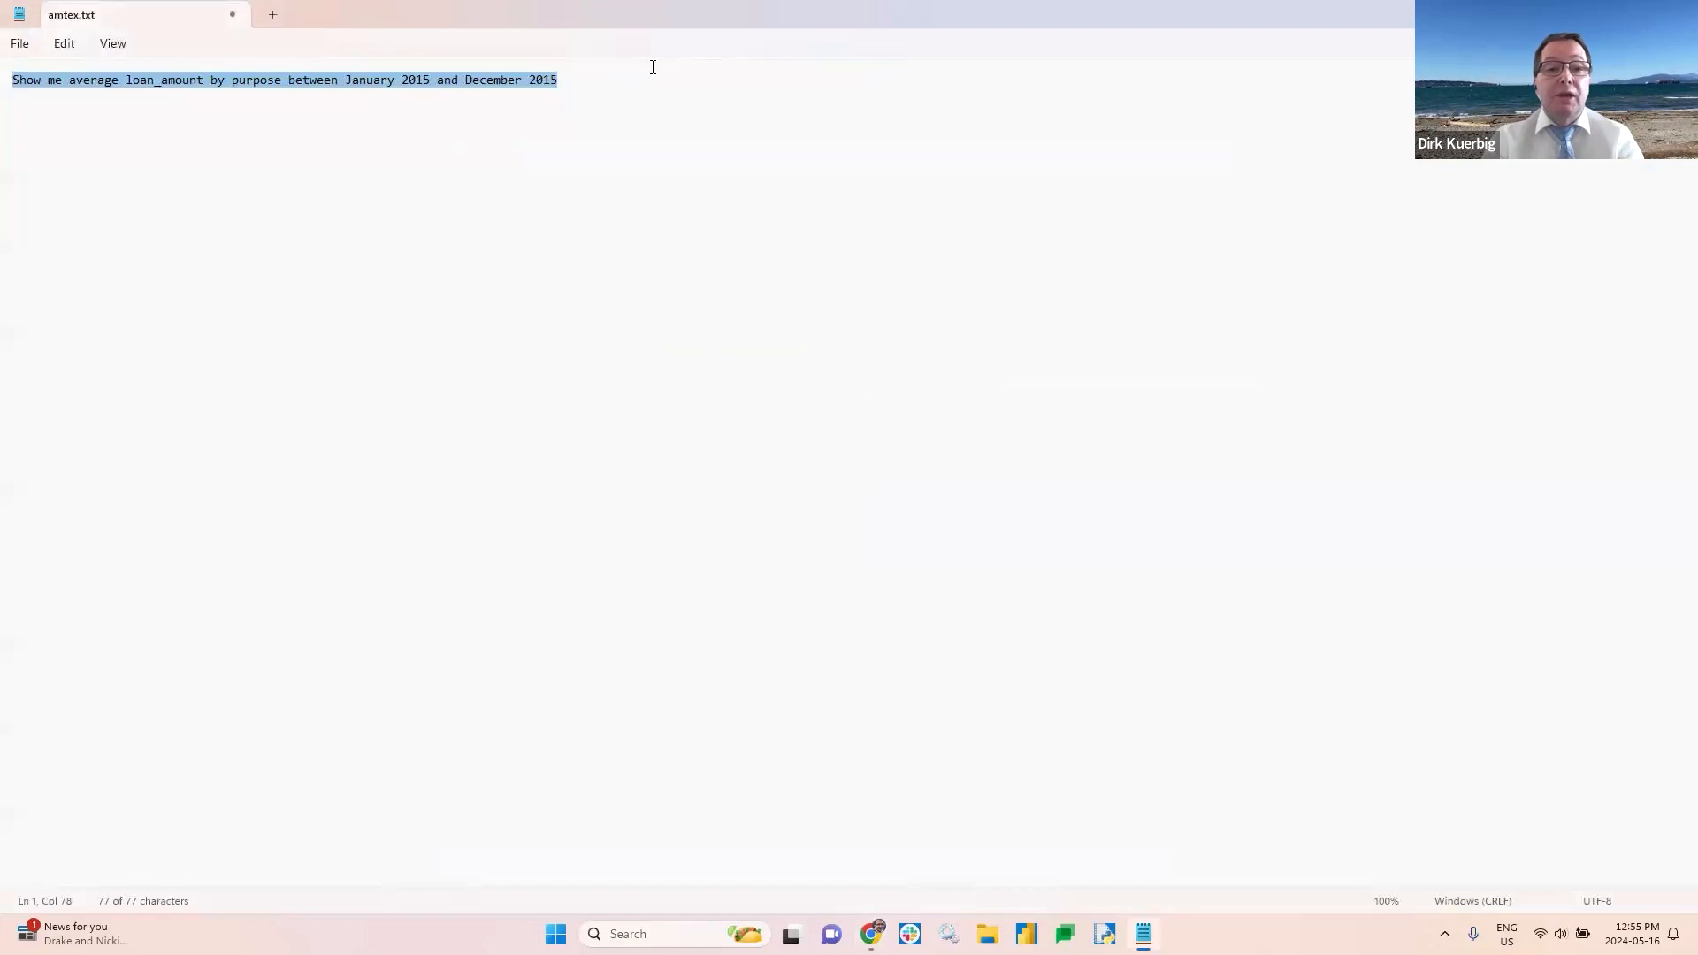
left_click_drag(612, 71, 22, 82)
key("ctrl+c")
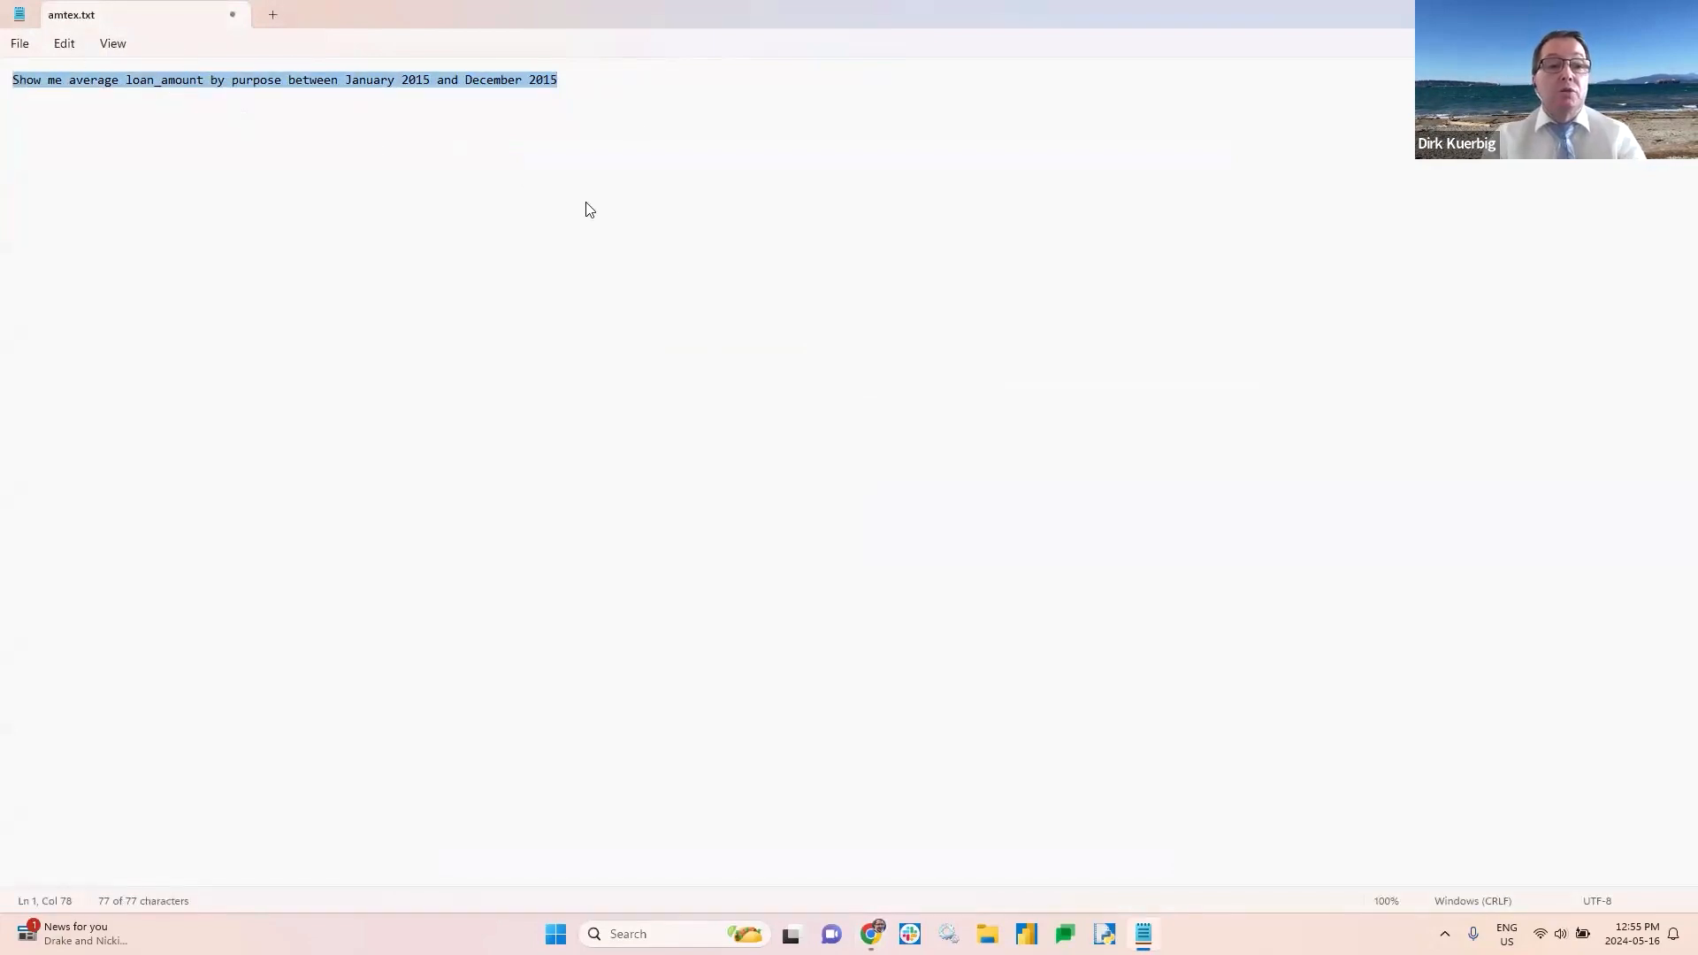
key("alt+Tab")
left_click(524, 310)
key("ctrl+v")
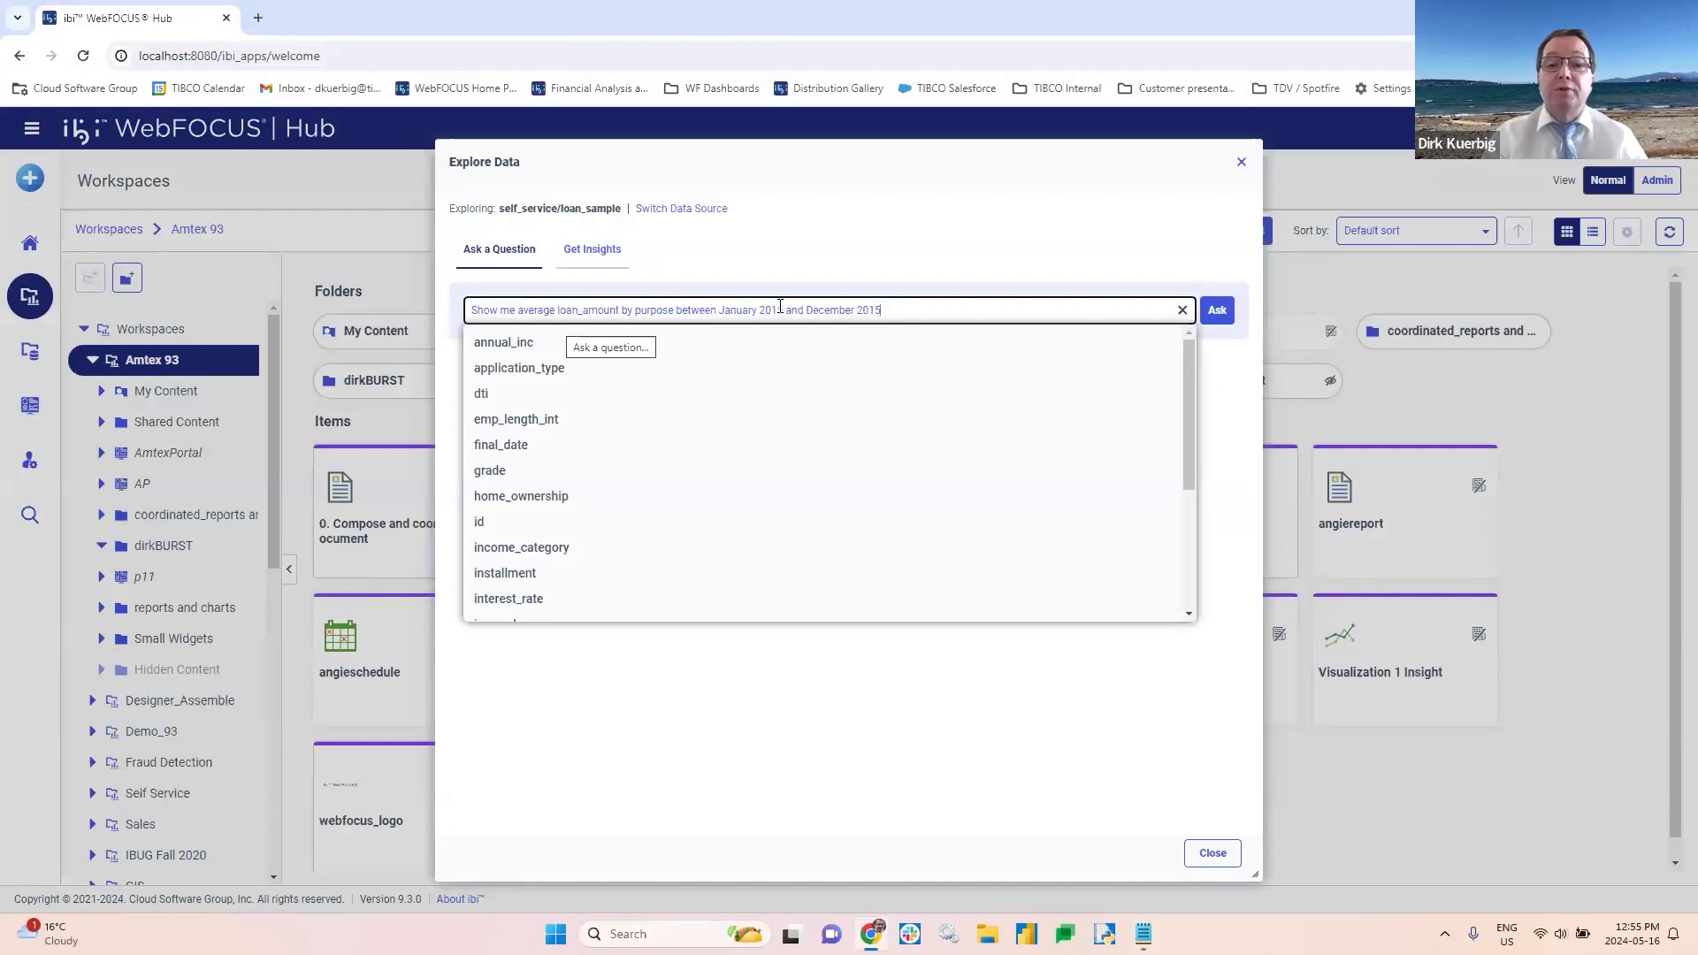
left_click(1023, 277)
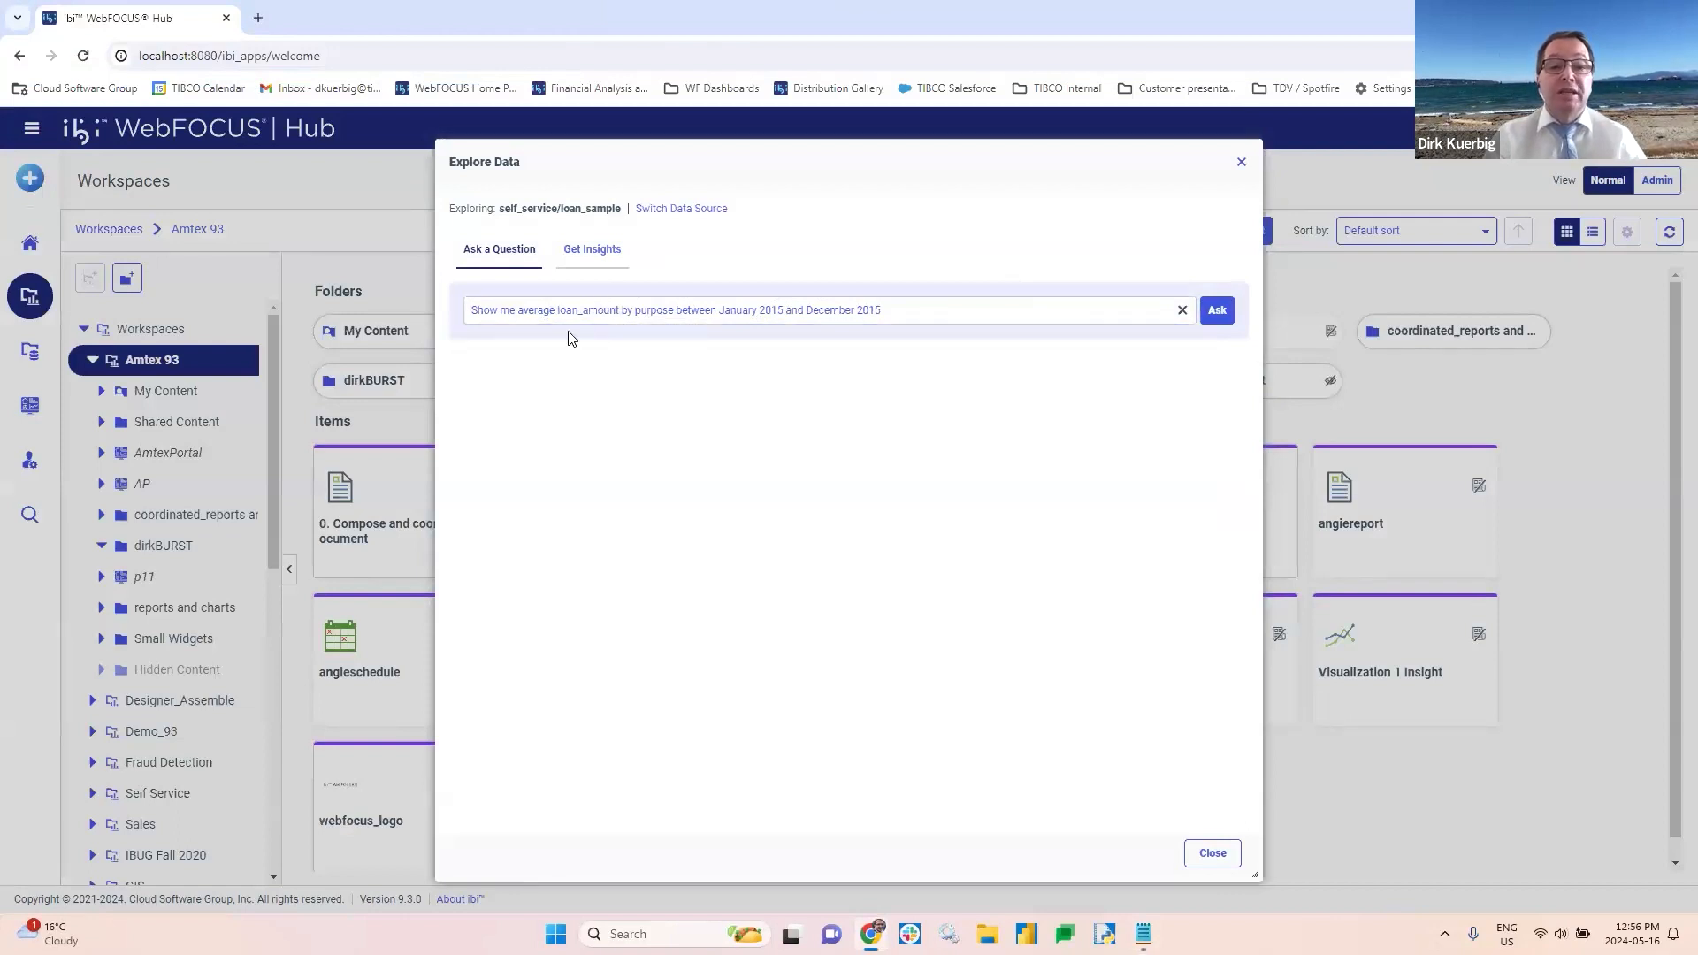
left_click(1218, 312)
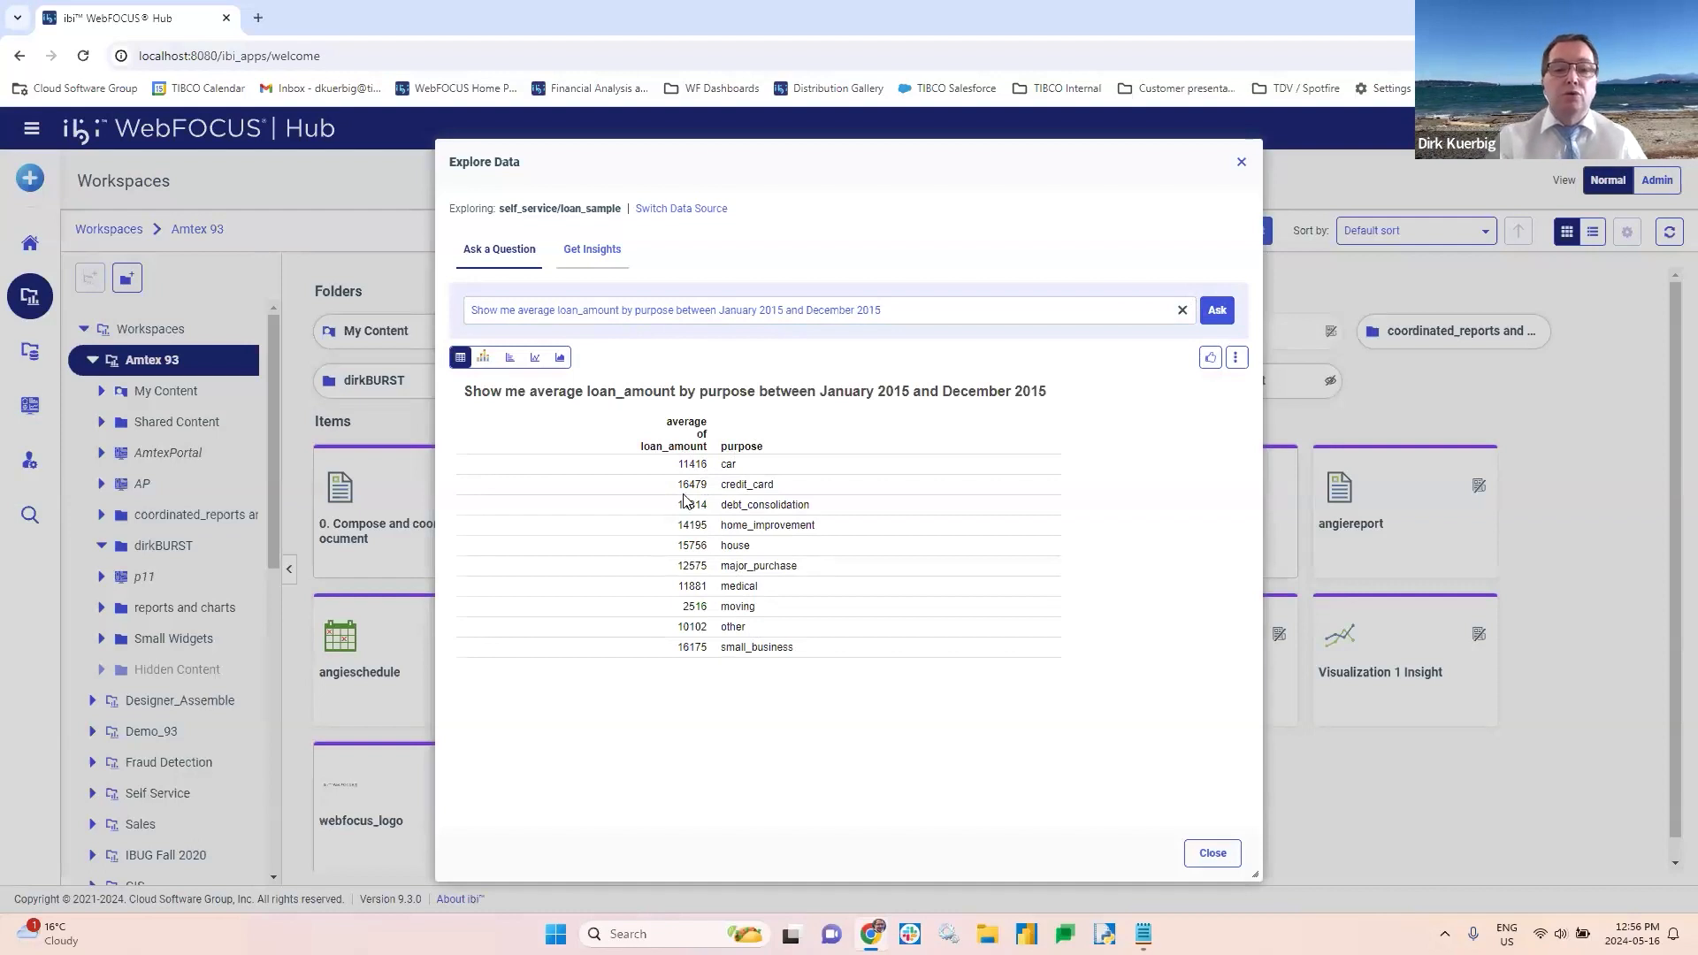
Step: View the average loan_amount answer as a column chart, a bar chart and a line chart, and show its run and save options
left_click(484, 359)
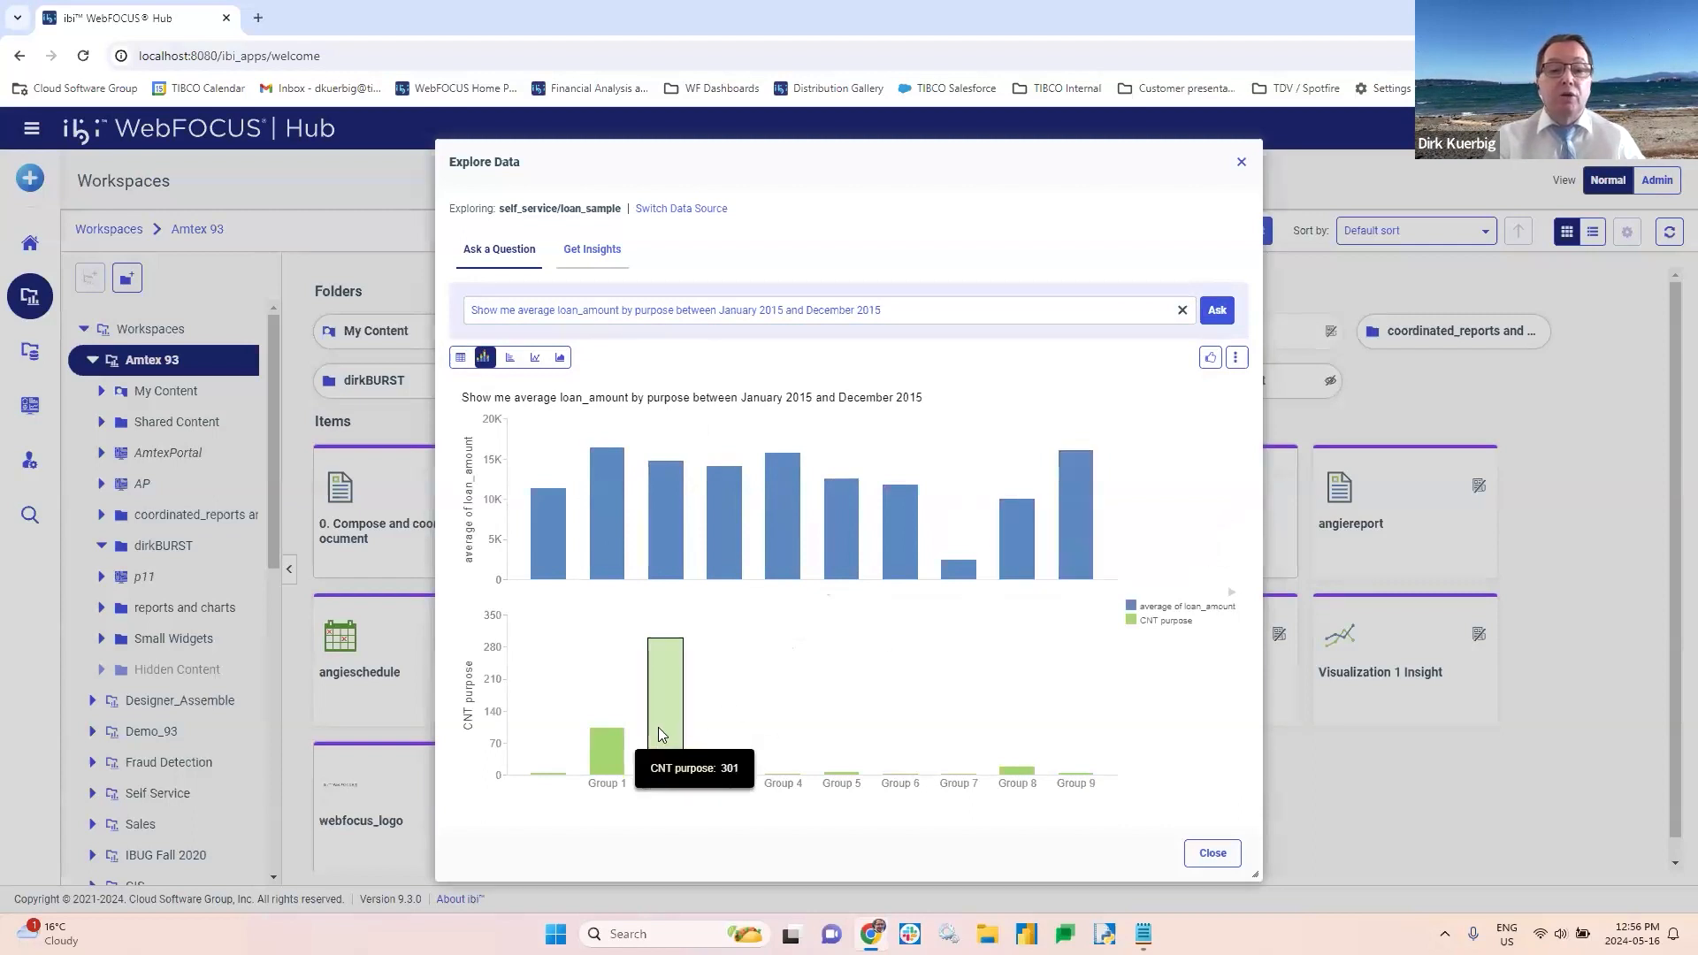
left_click(510, 359)
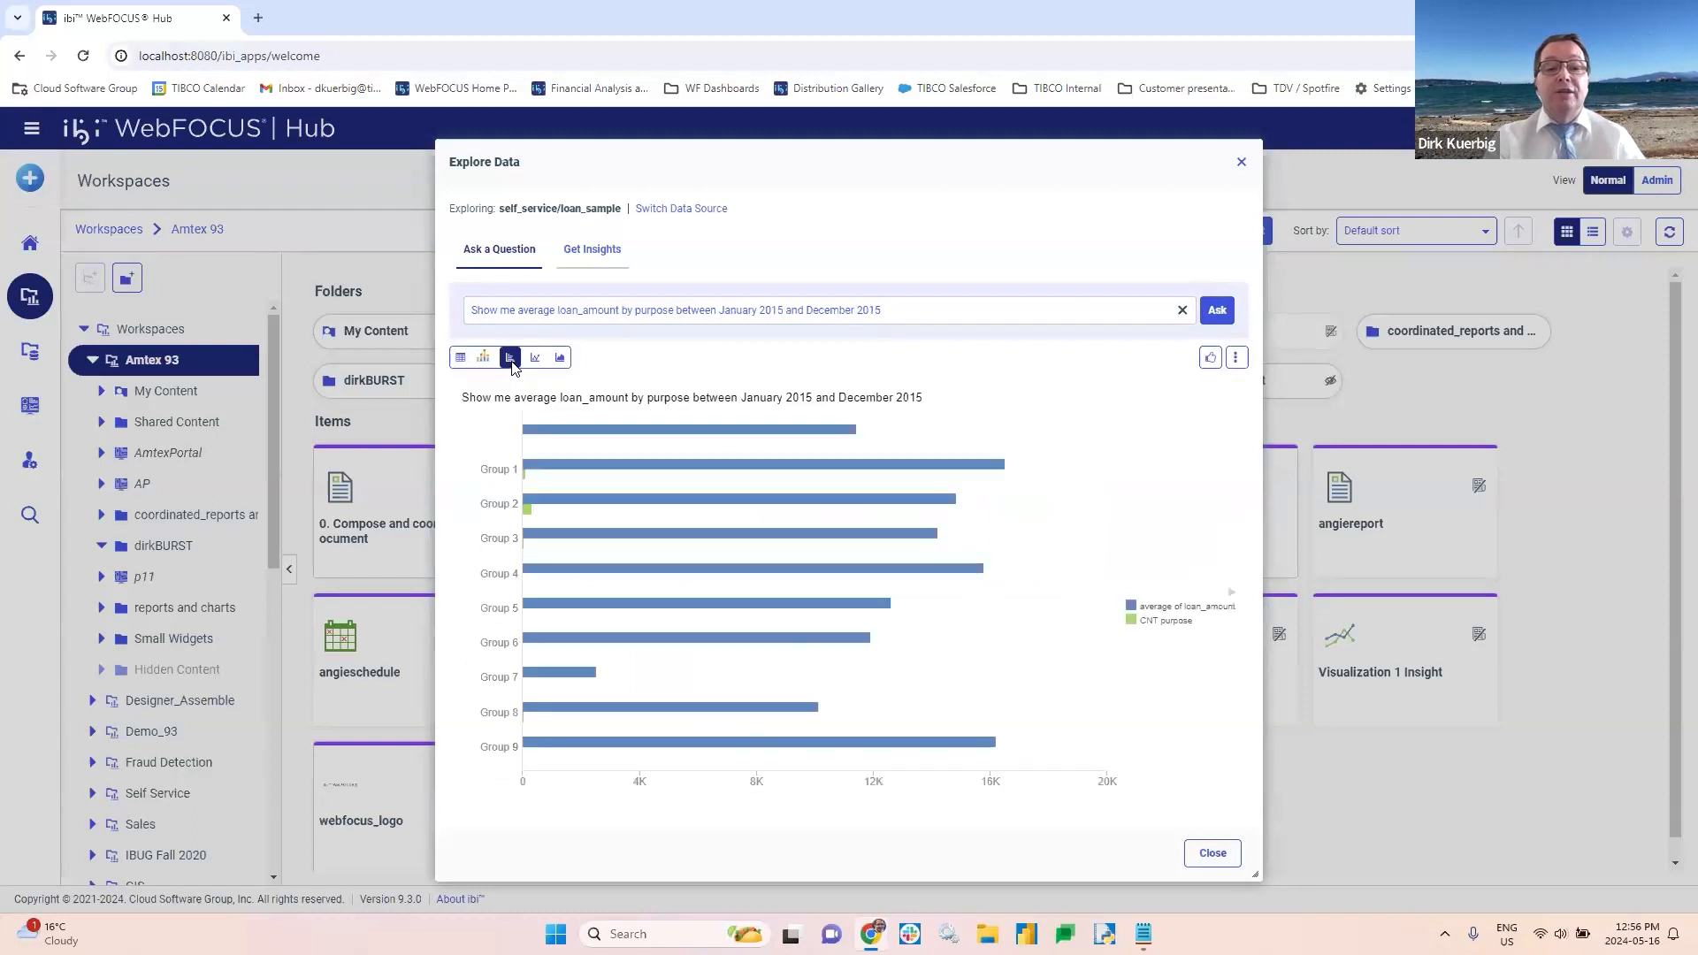
left_click(534, 357)
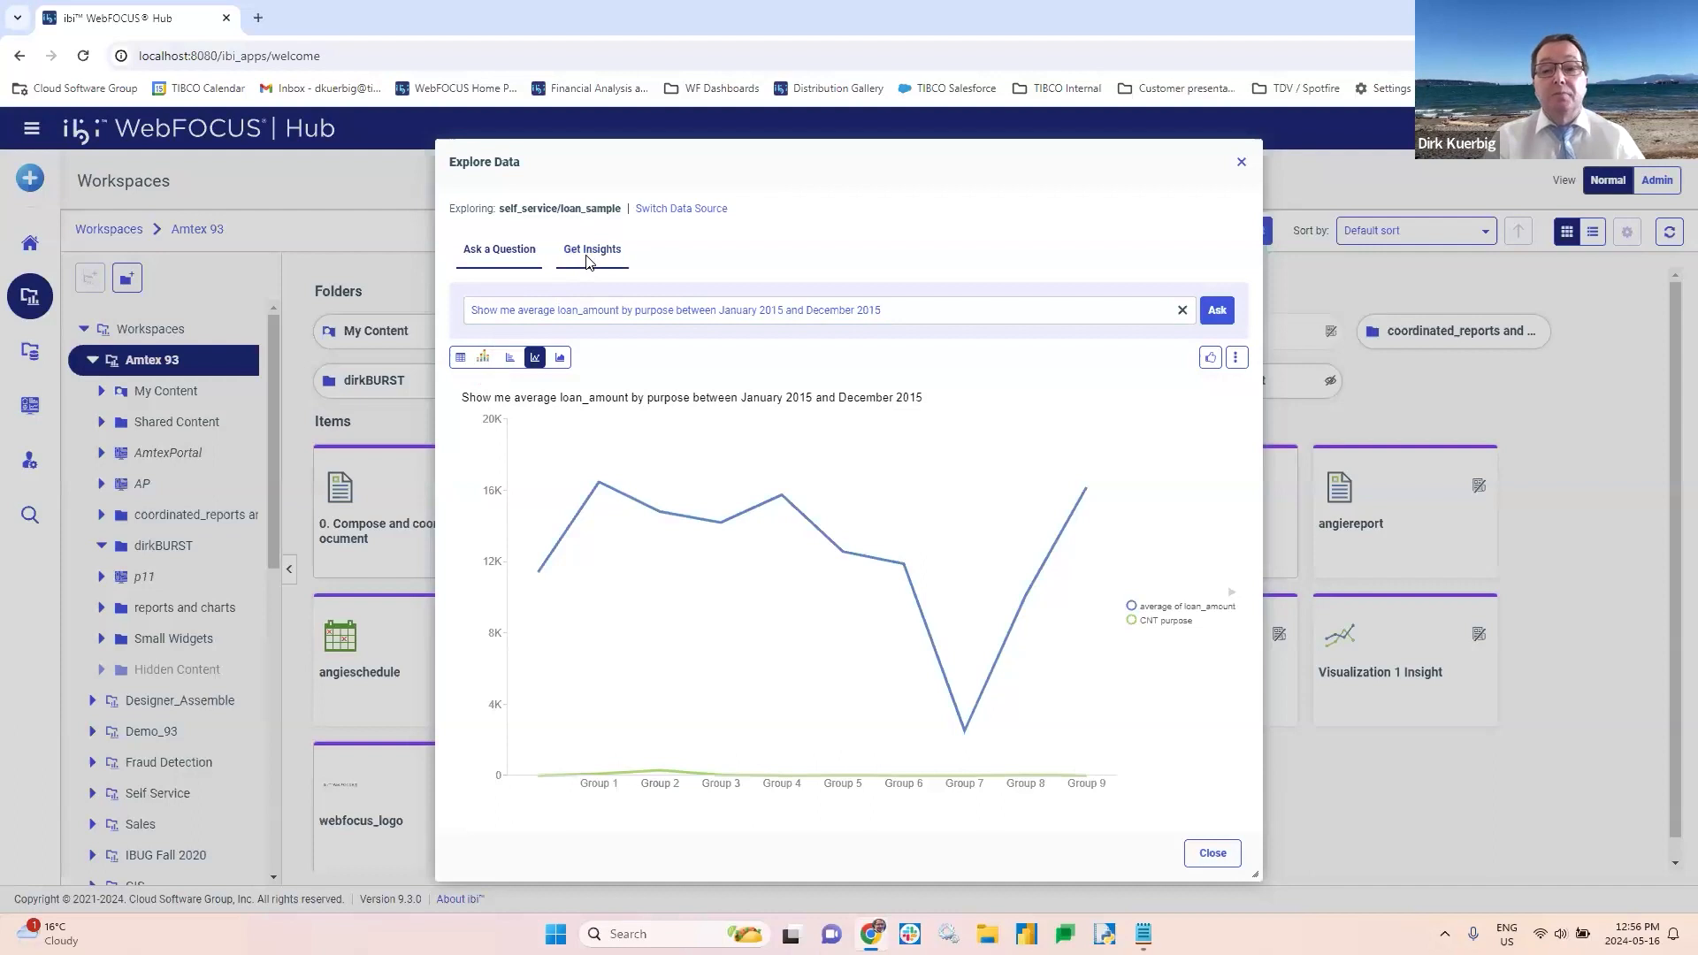
left_click(1235, 359)
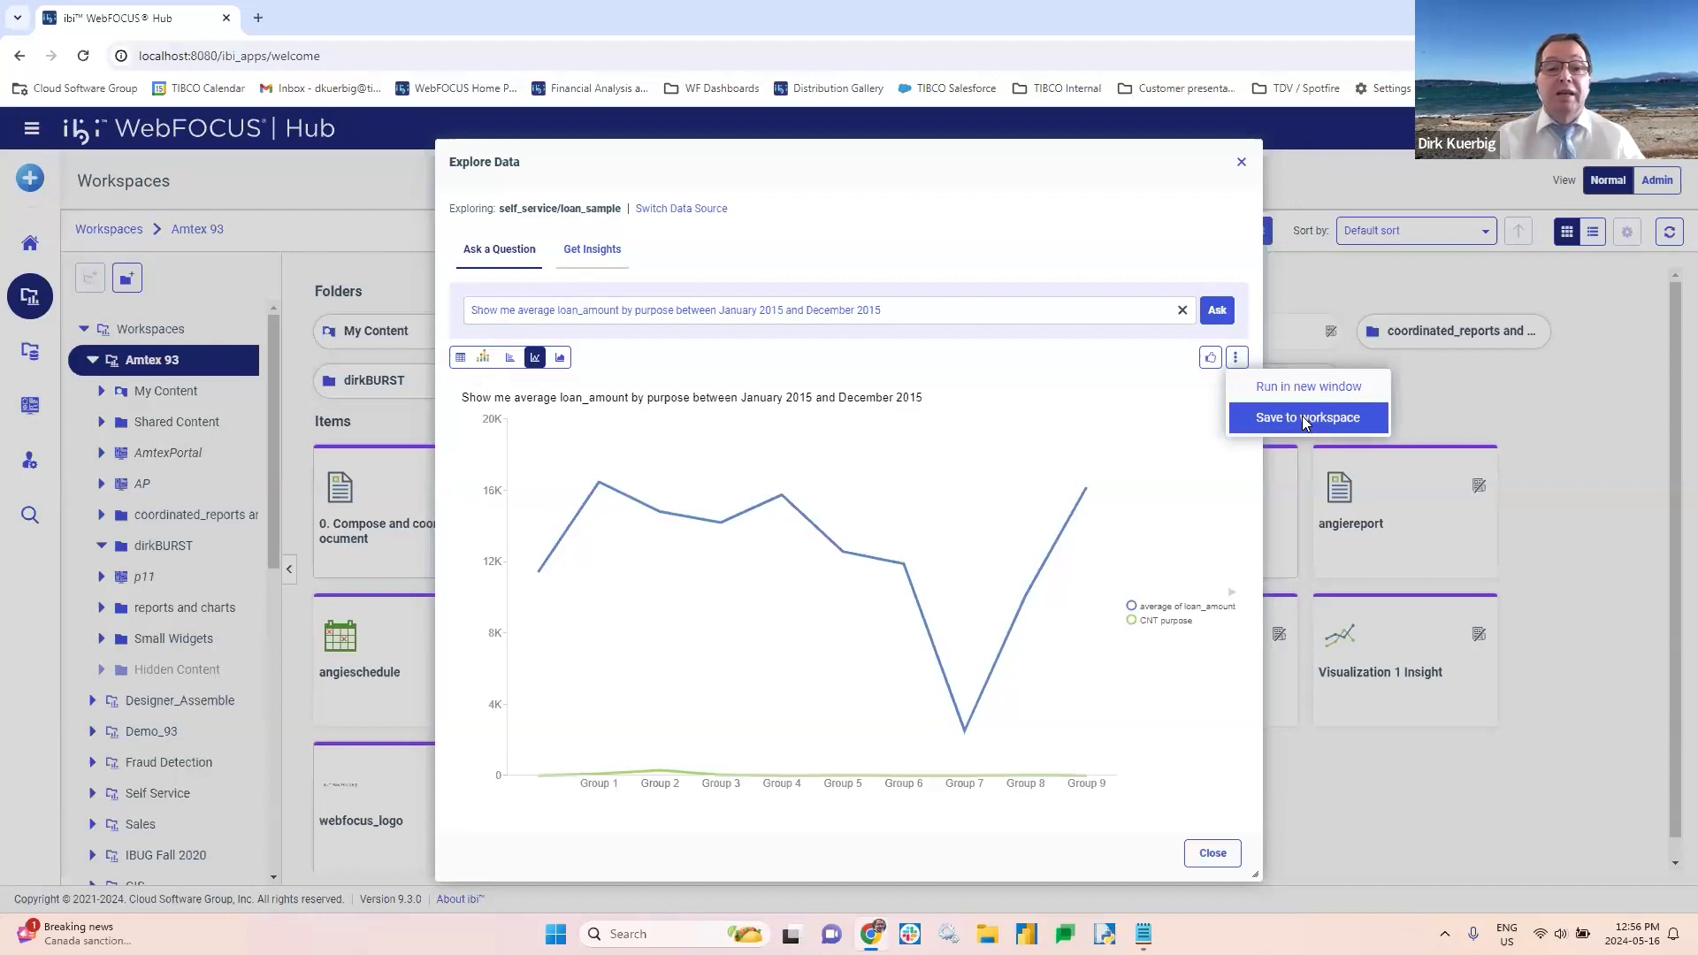
Step: Get insights for the loan_sample data and examine the single-column ones, expanding the income_category insight
left_click(591, 253)
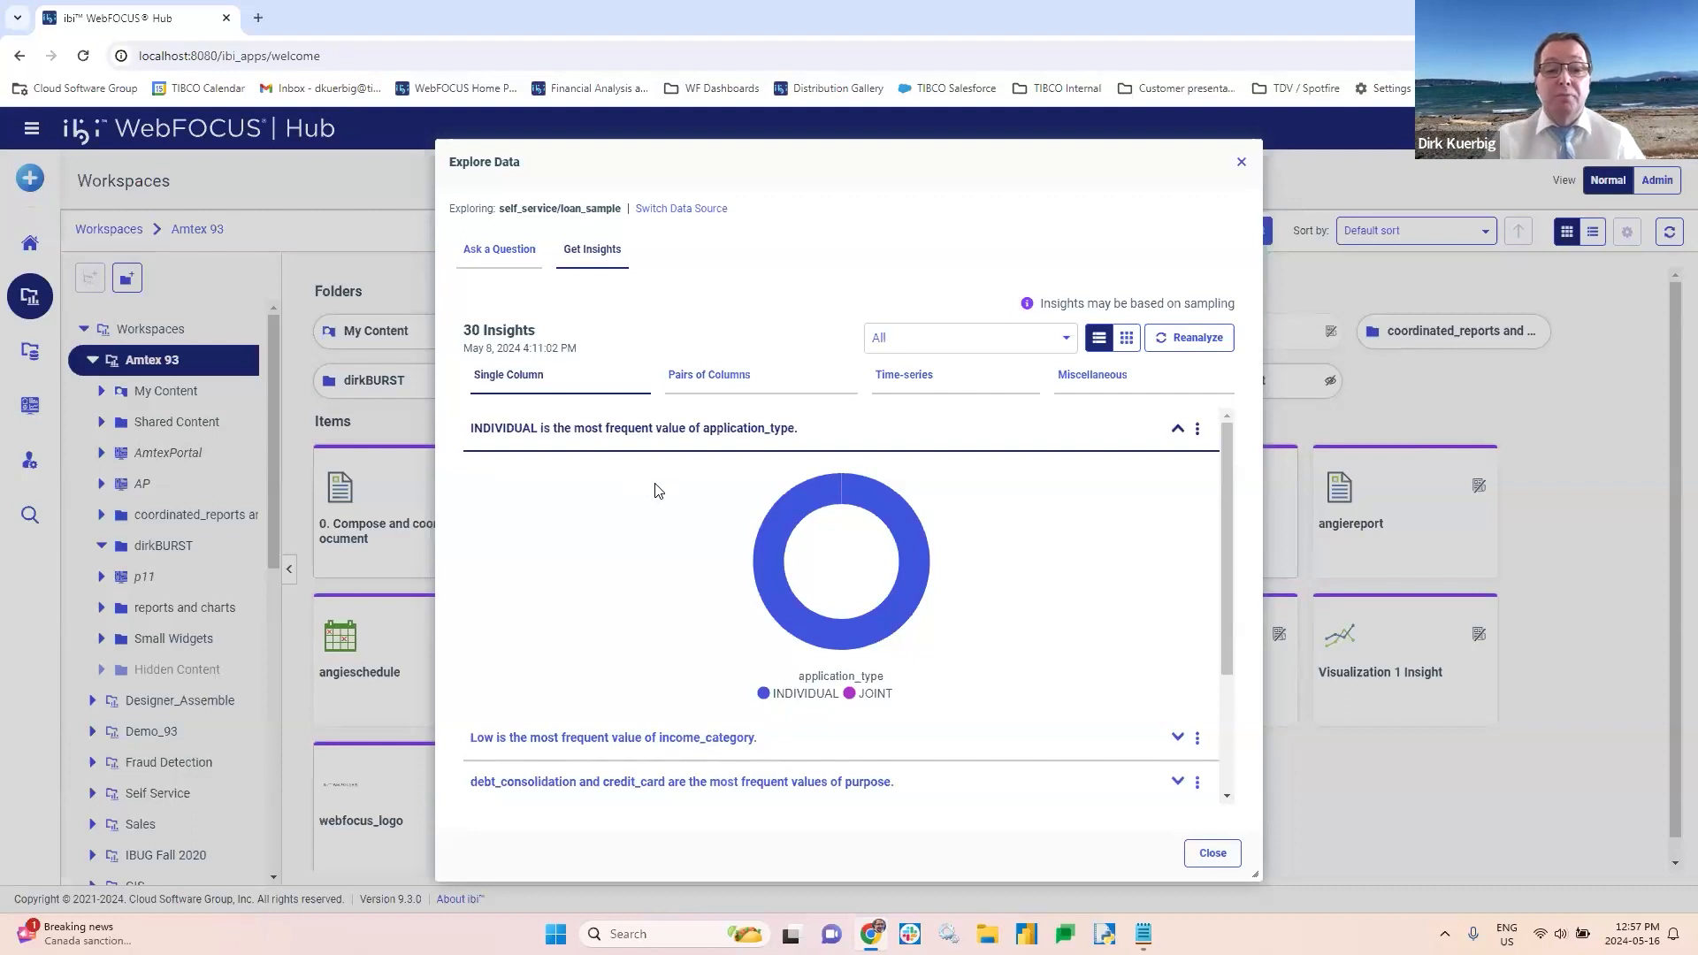
scroll(880, 559, "down", 2)
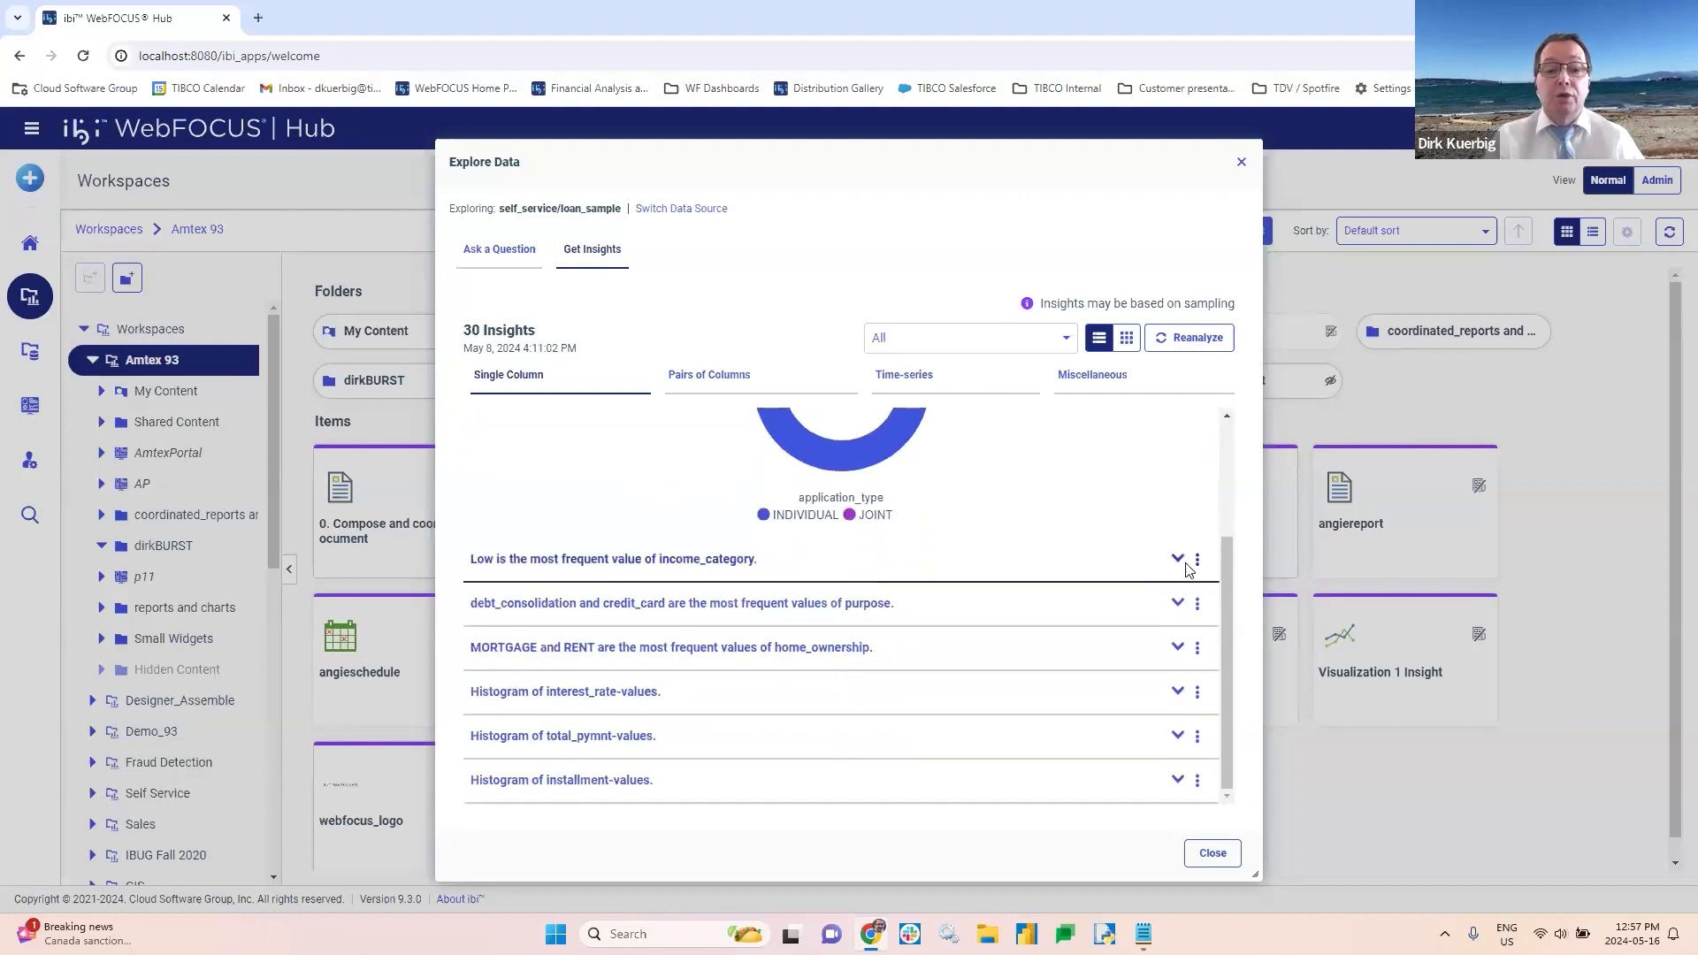
left_click(1178, 560)
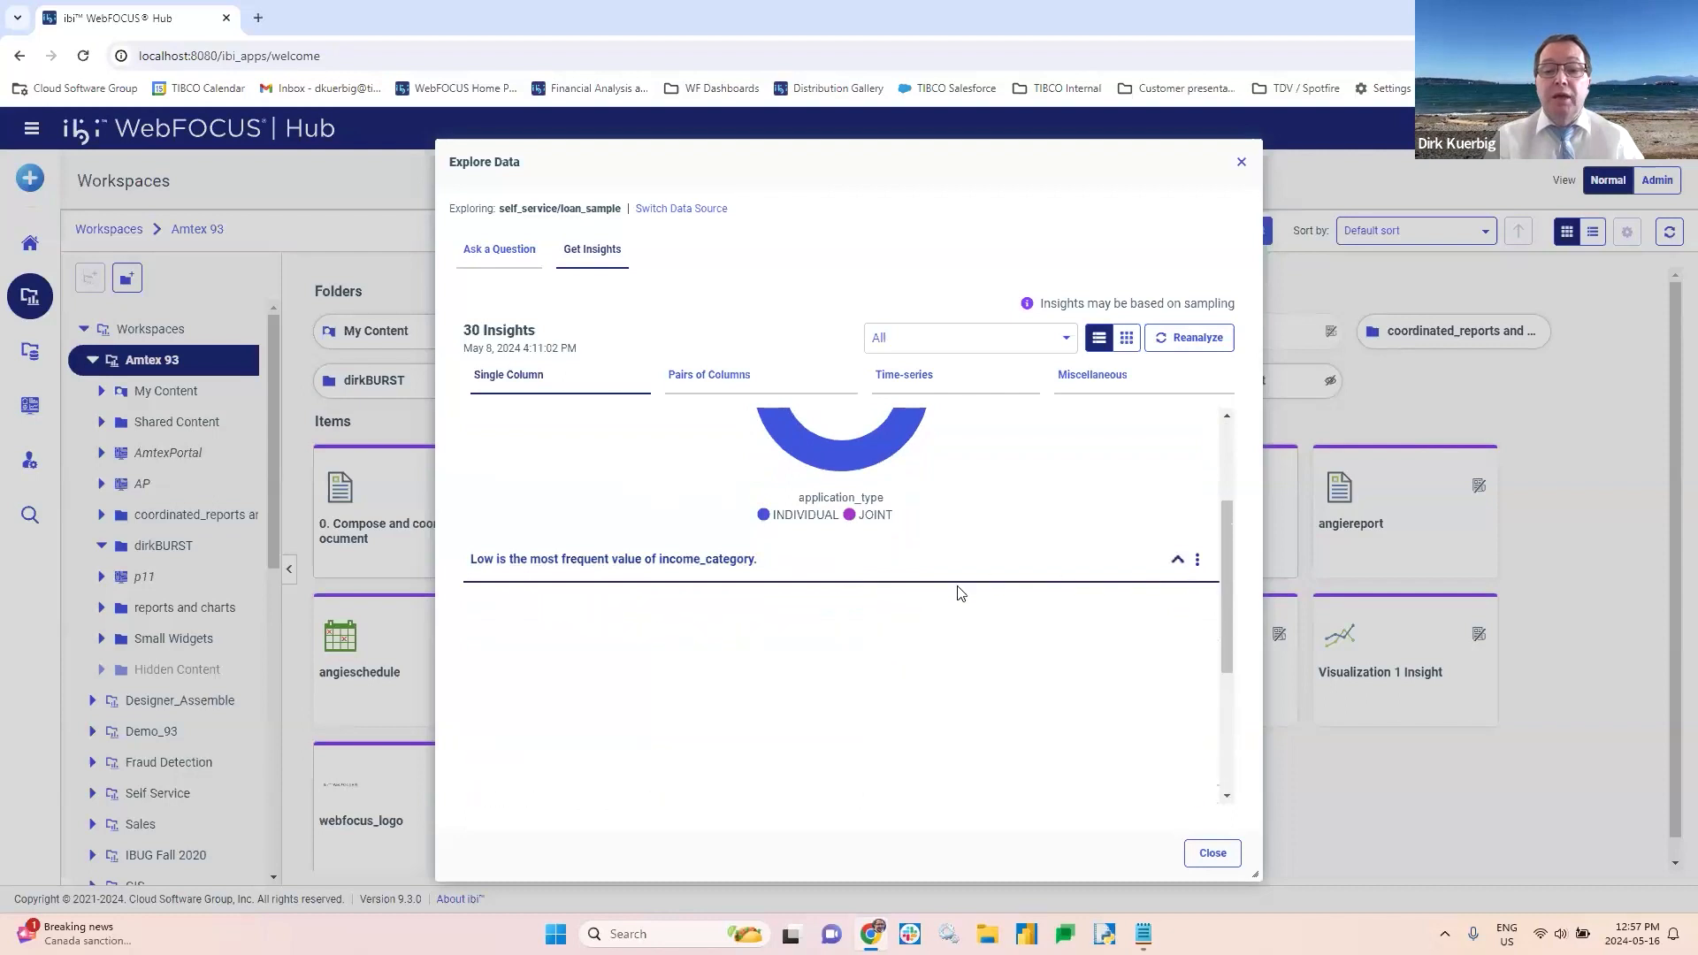
scroll(840, 667, "down", 3)
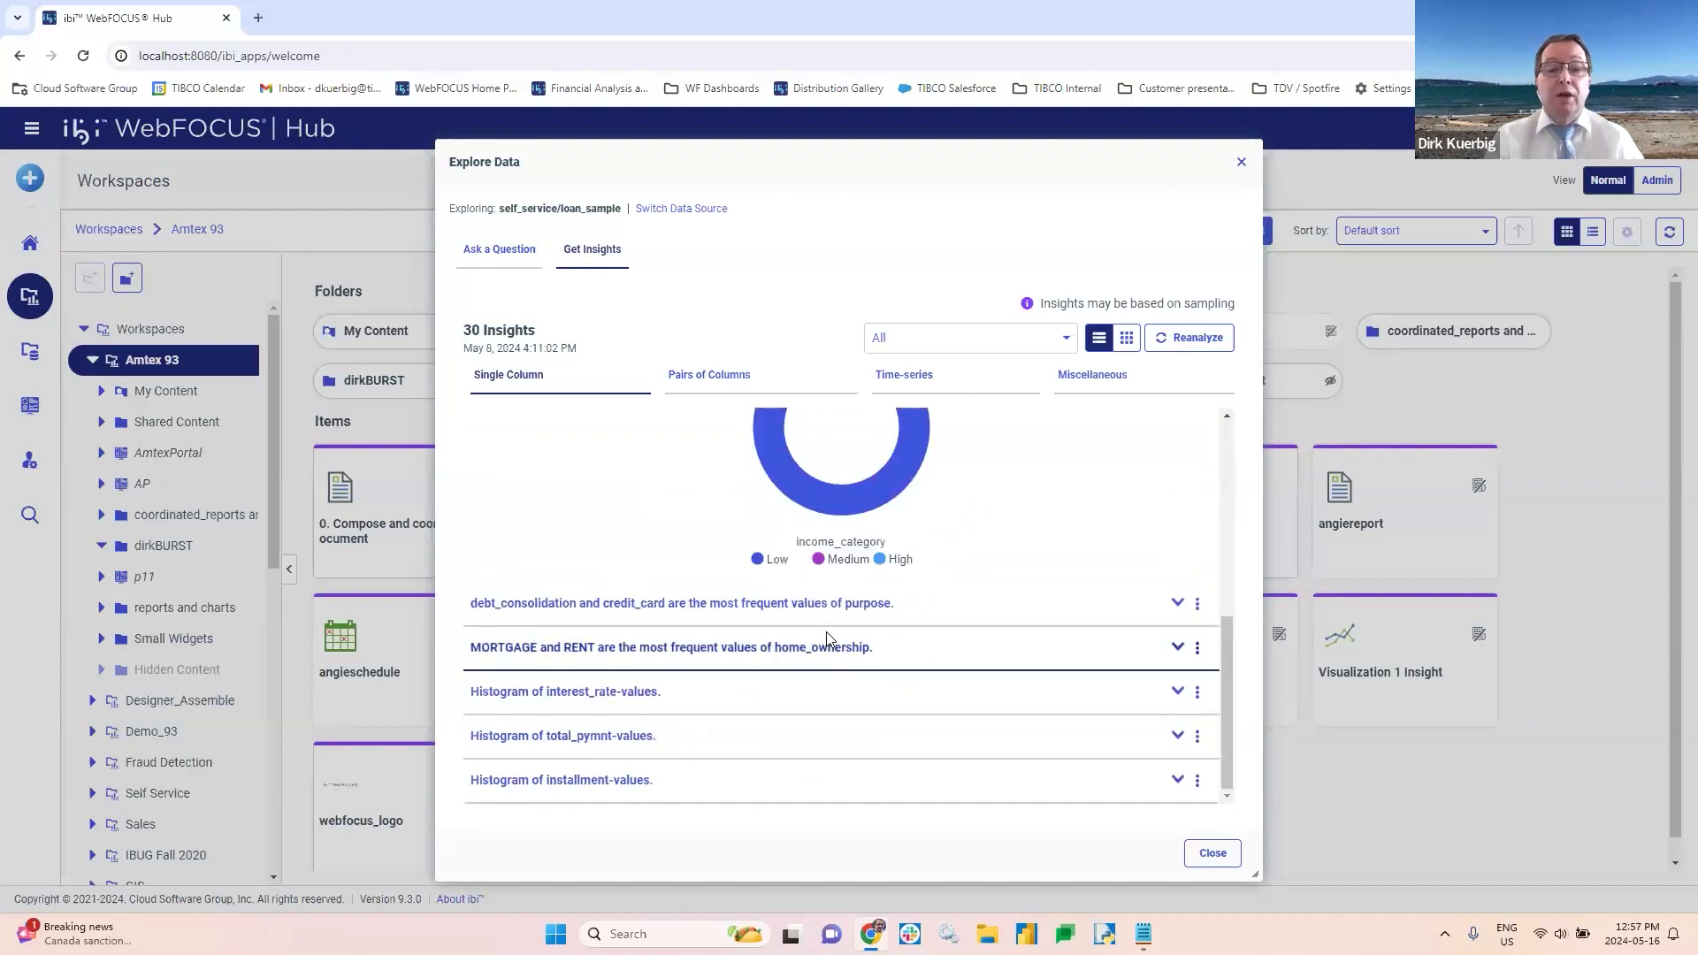
Step: Show the pairs-of-columns insights as a grid of charts and look through their correlations
left_click(717, 381)
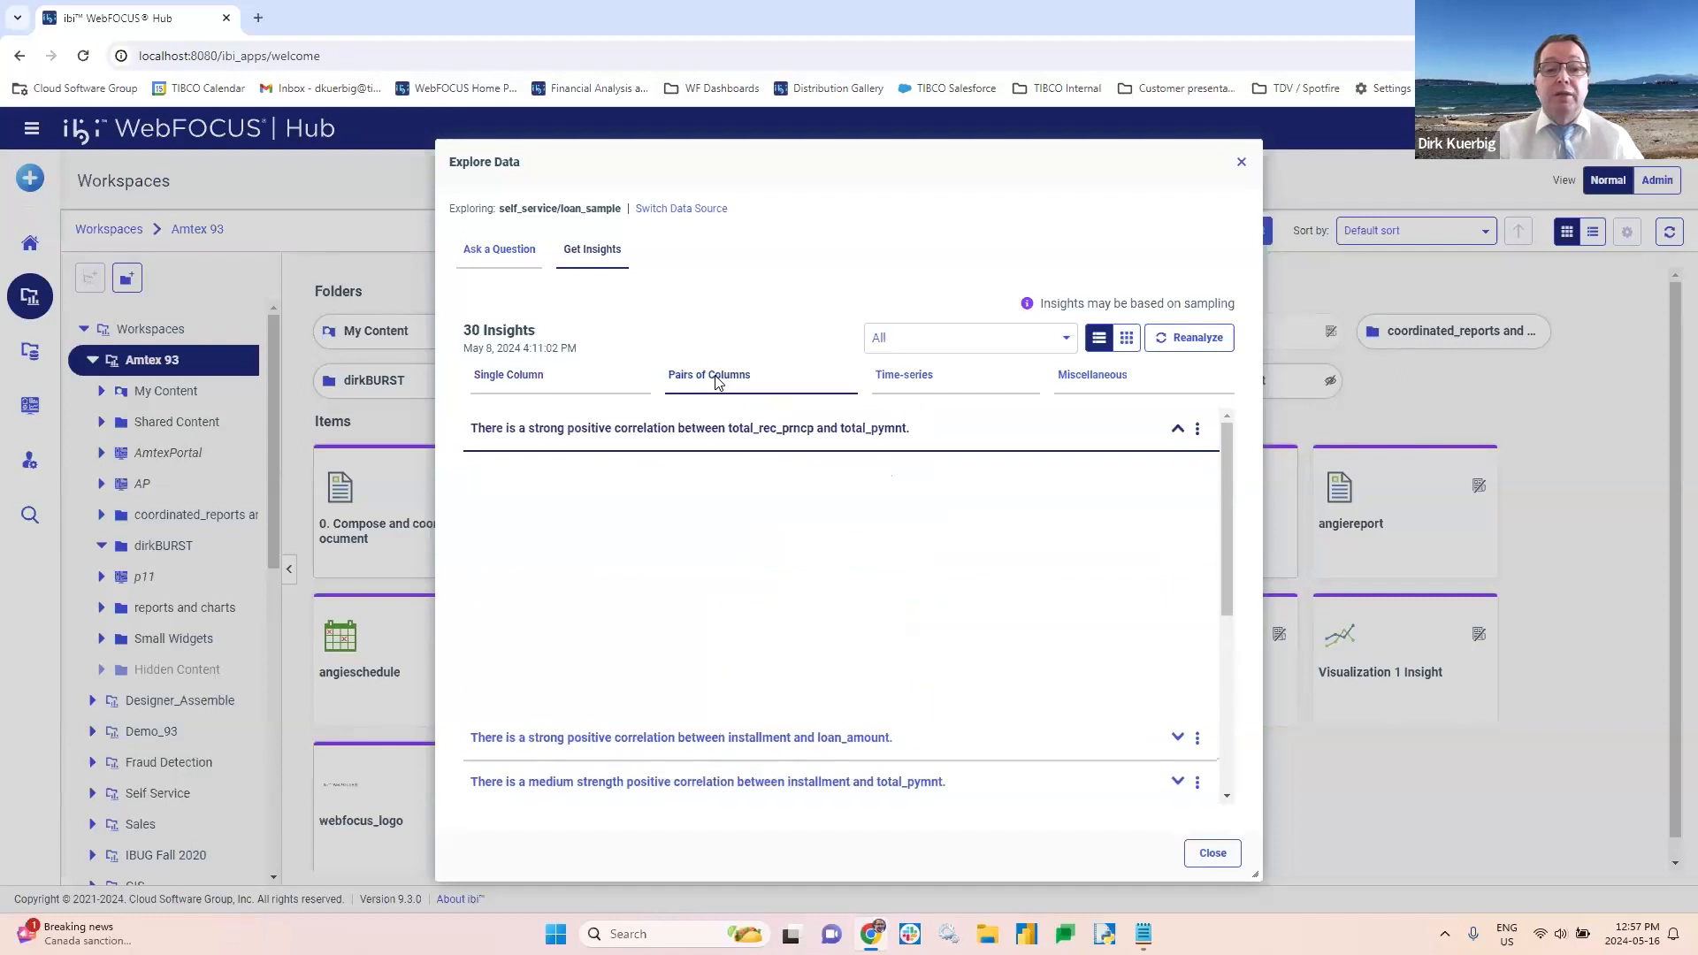
left_click(1128, 340)
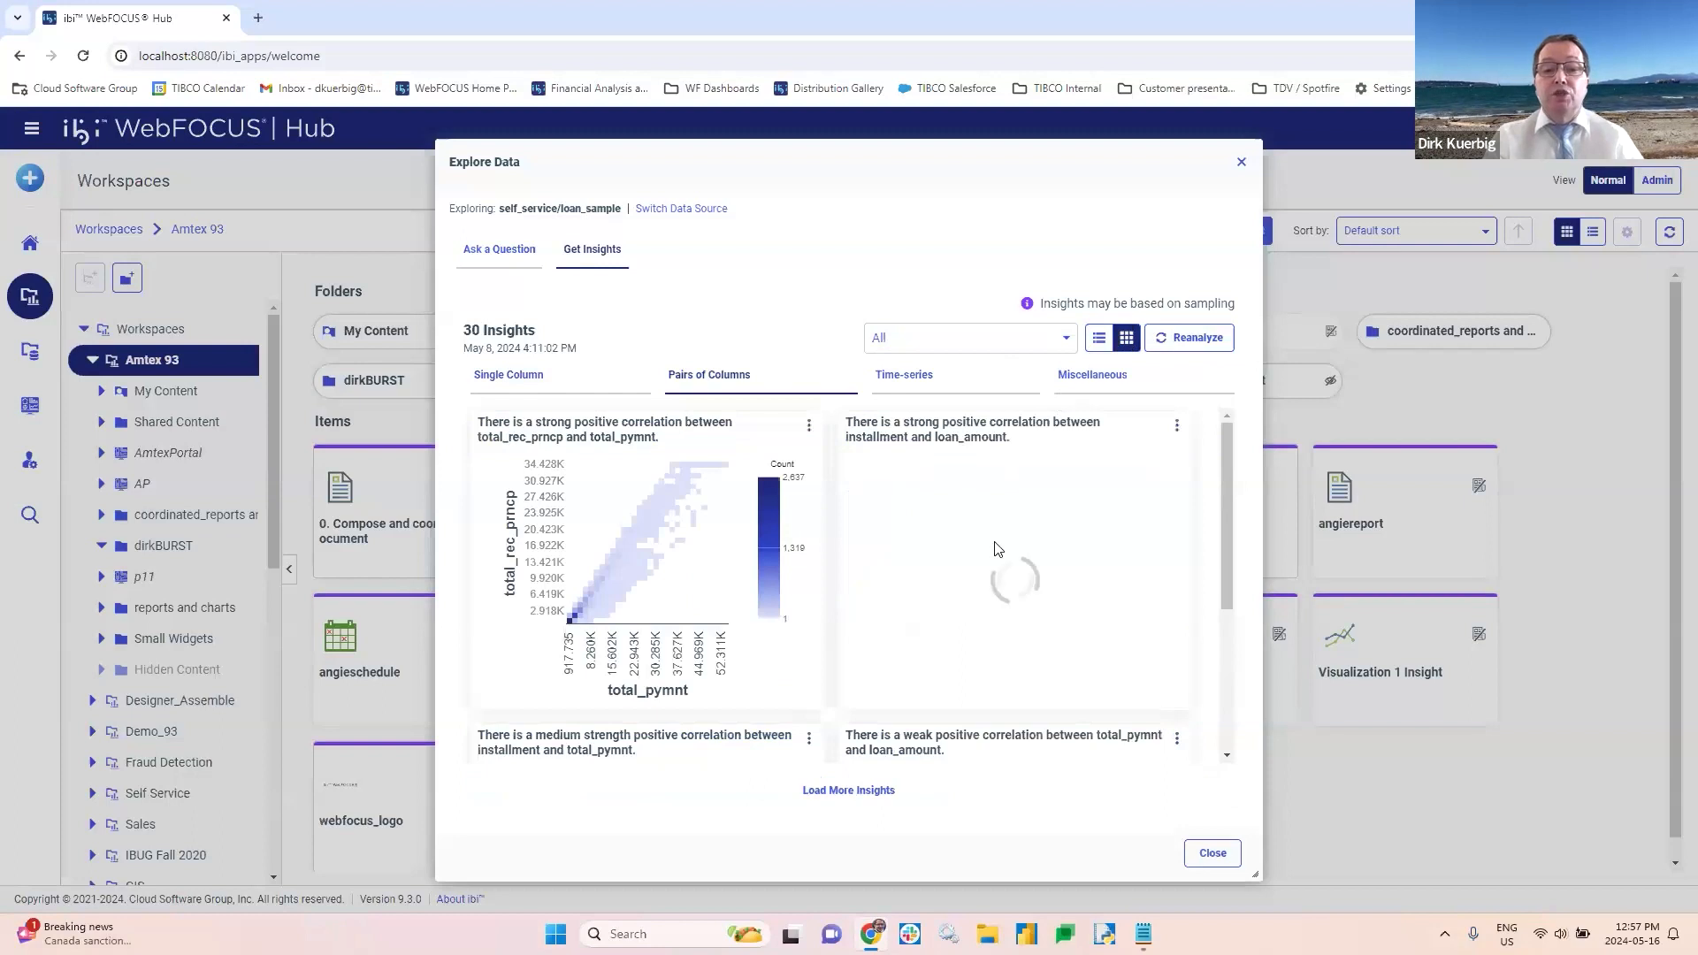
scroll(1052, 547, "down", 3)
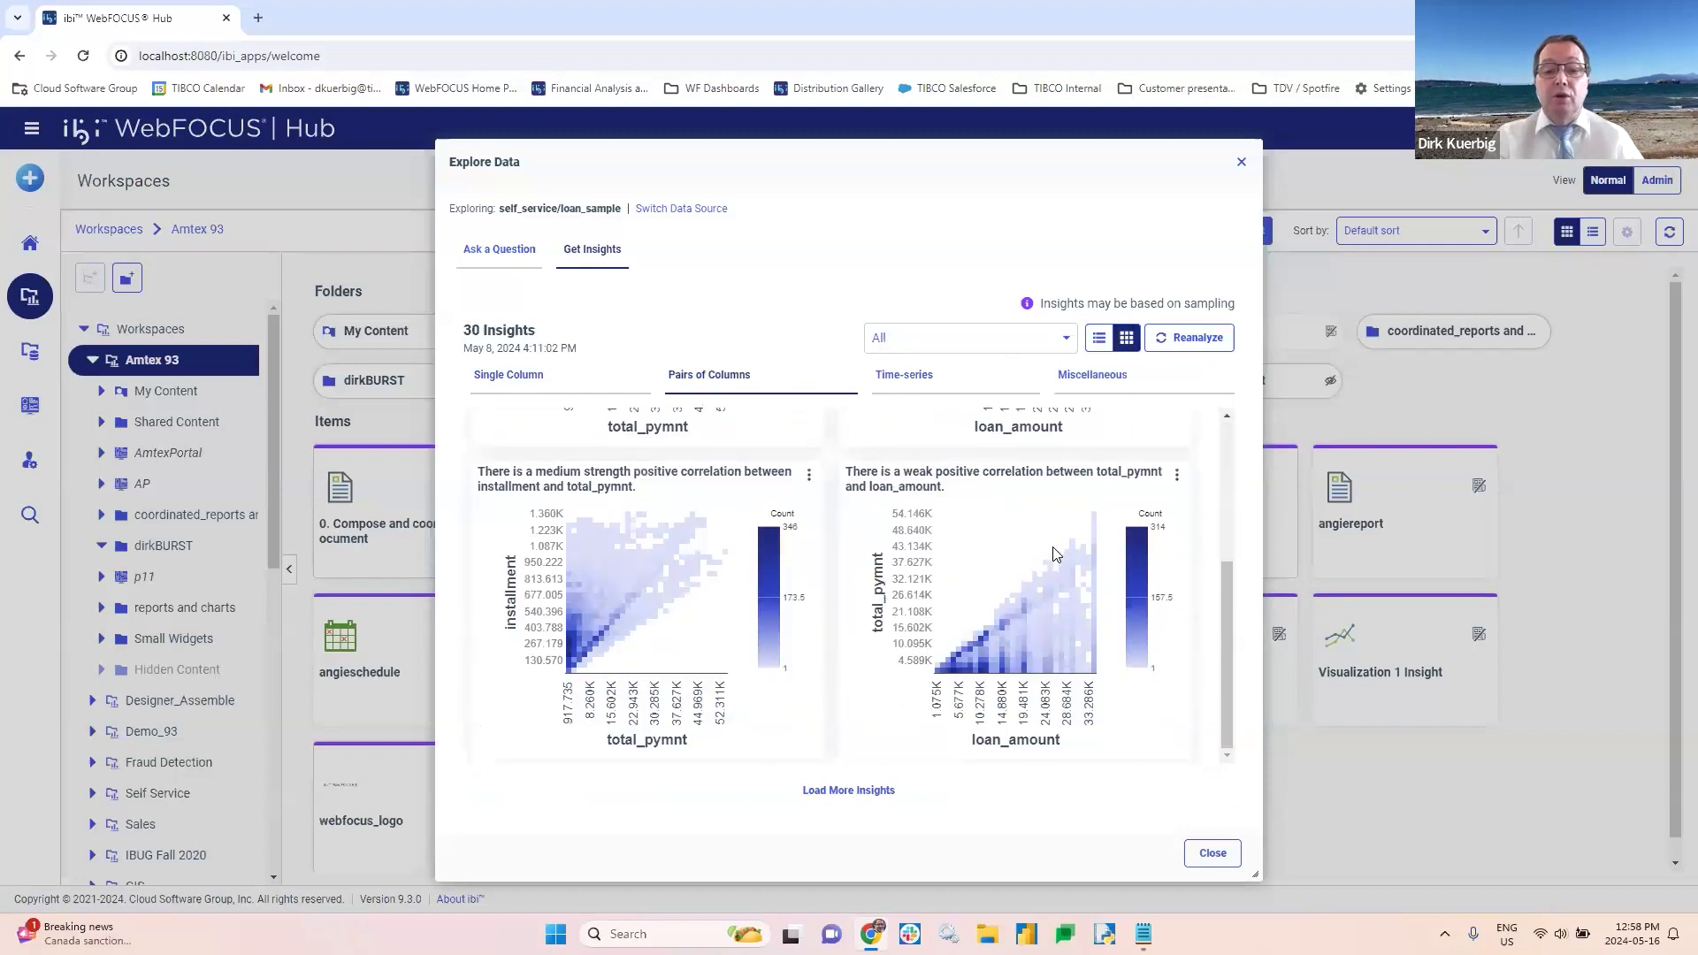
scroll(1097, 580, "up", 3)
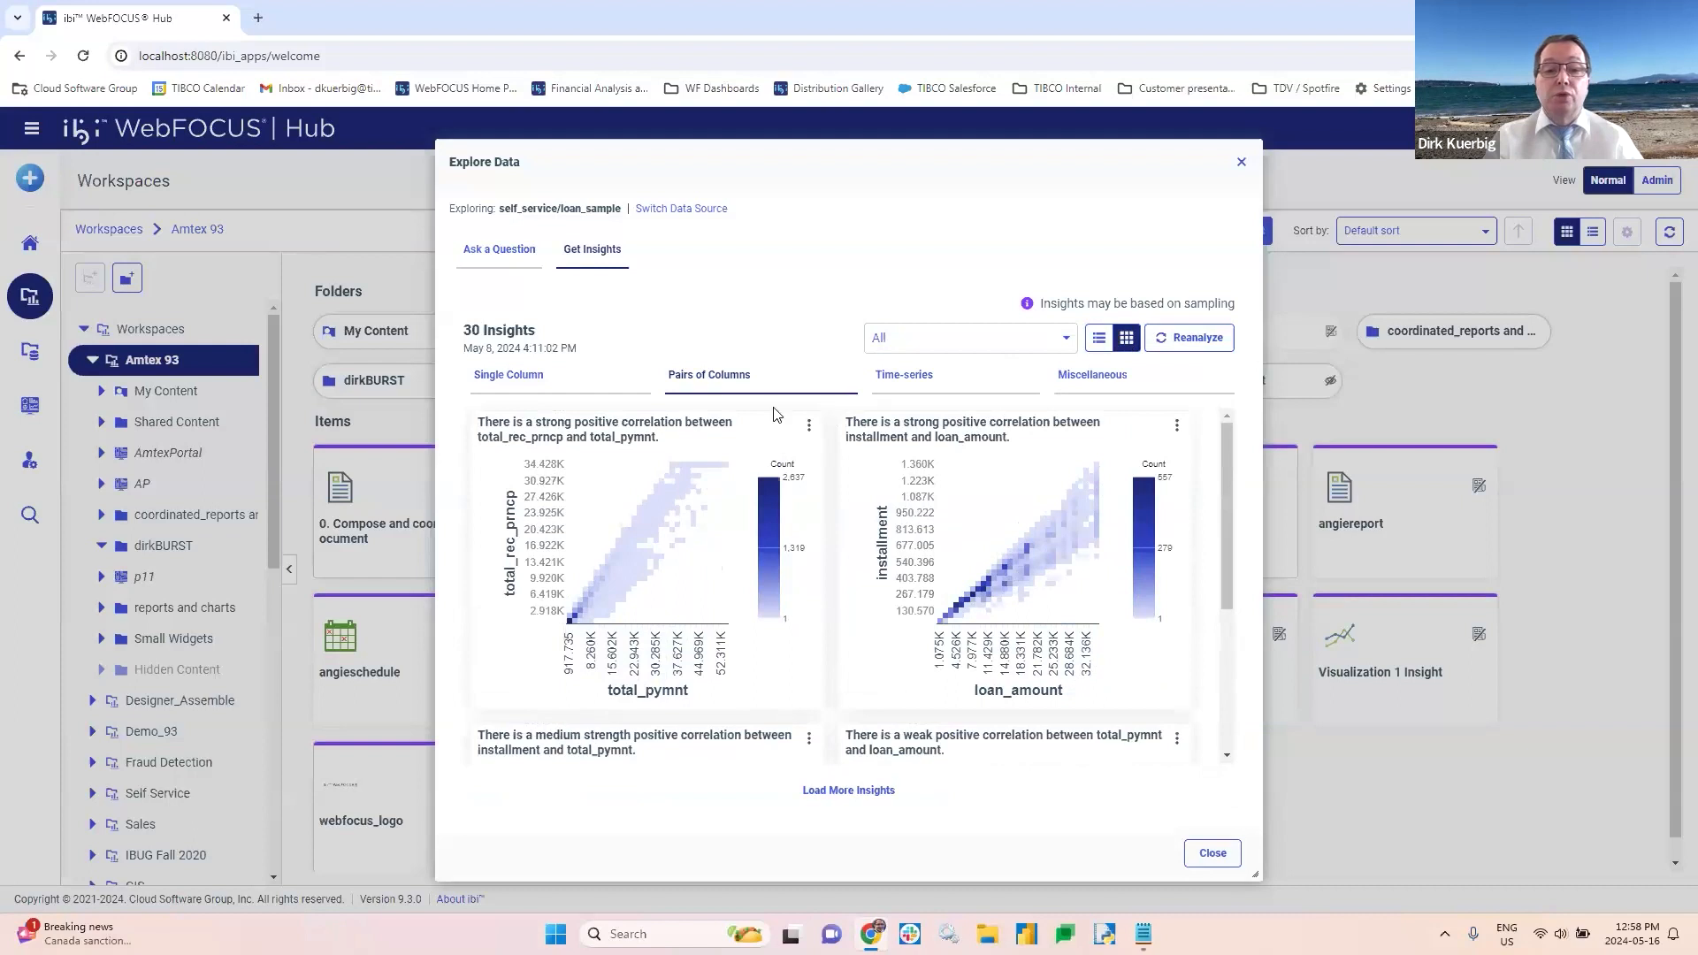
Step: Save the time-series insight on the monthly mean of emp_length_int to the Amtex 93 workspace as anigeinsight, and close Explore Data
left_click(919, 391)
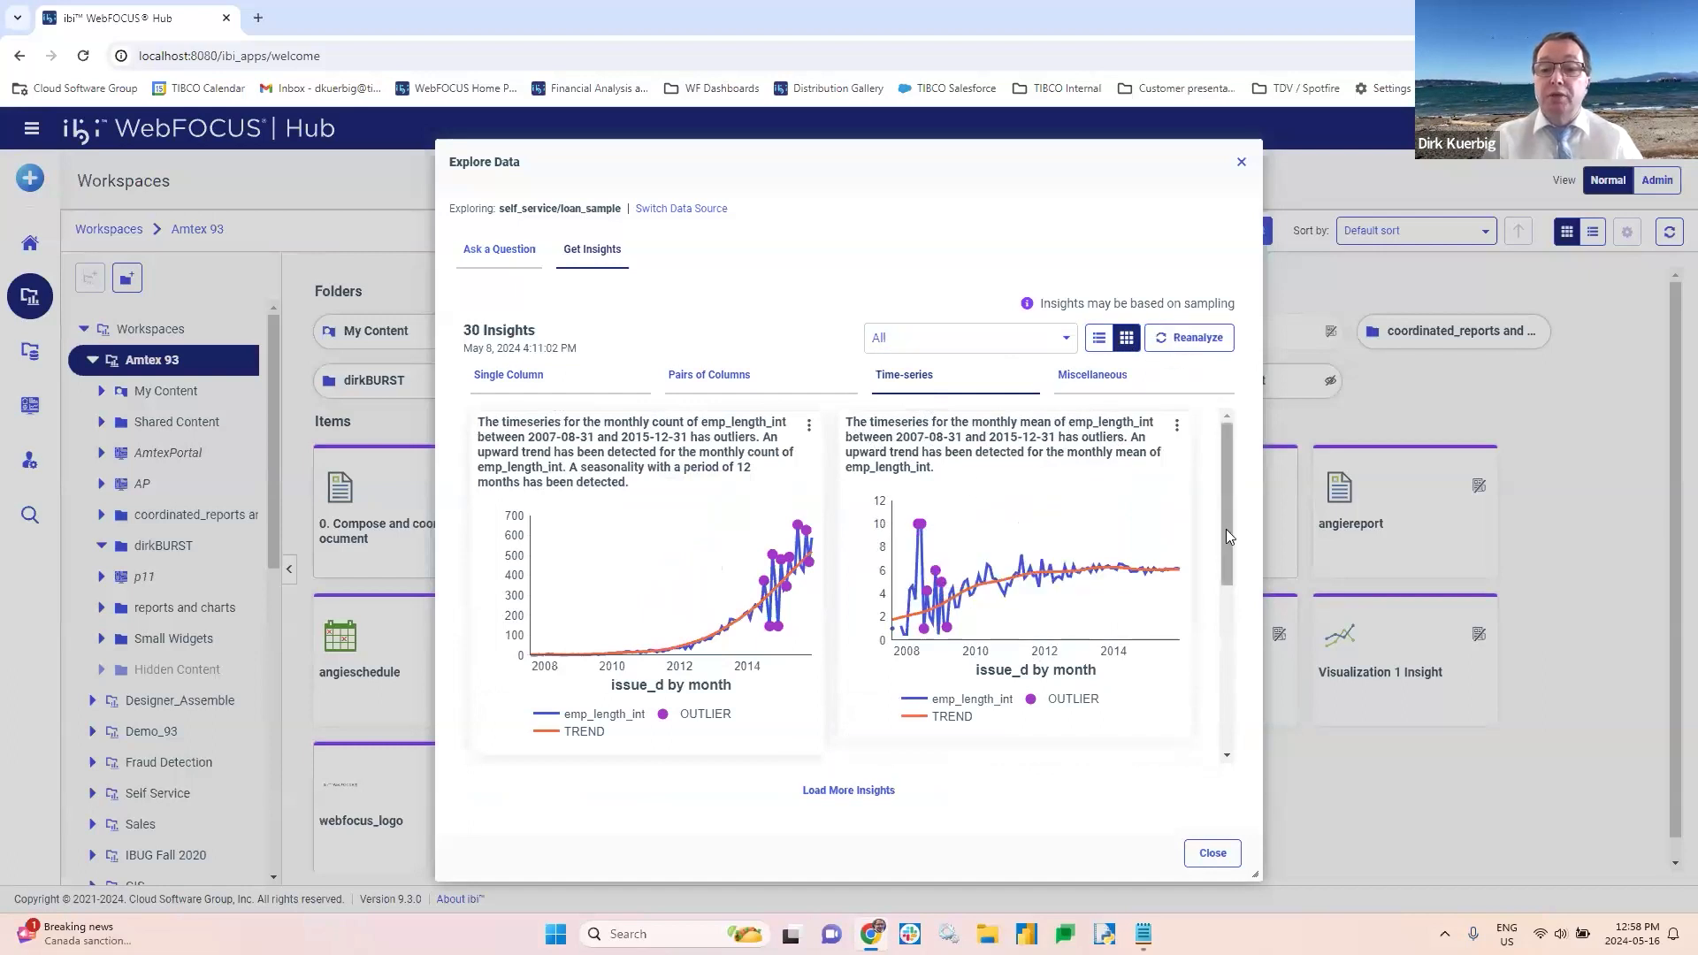
left_click(1177, 426)
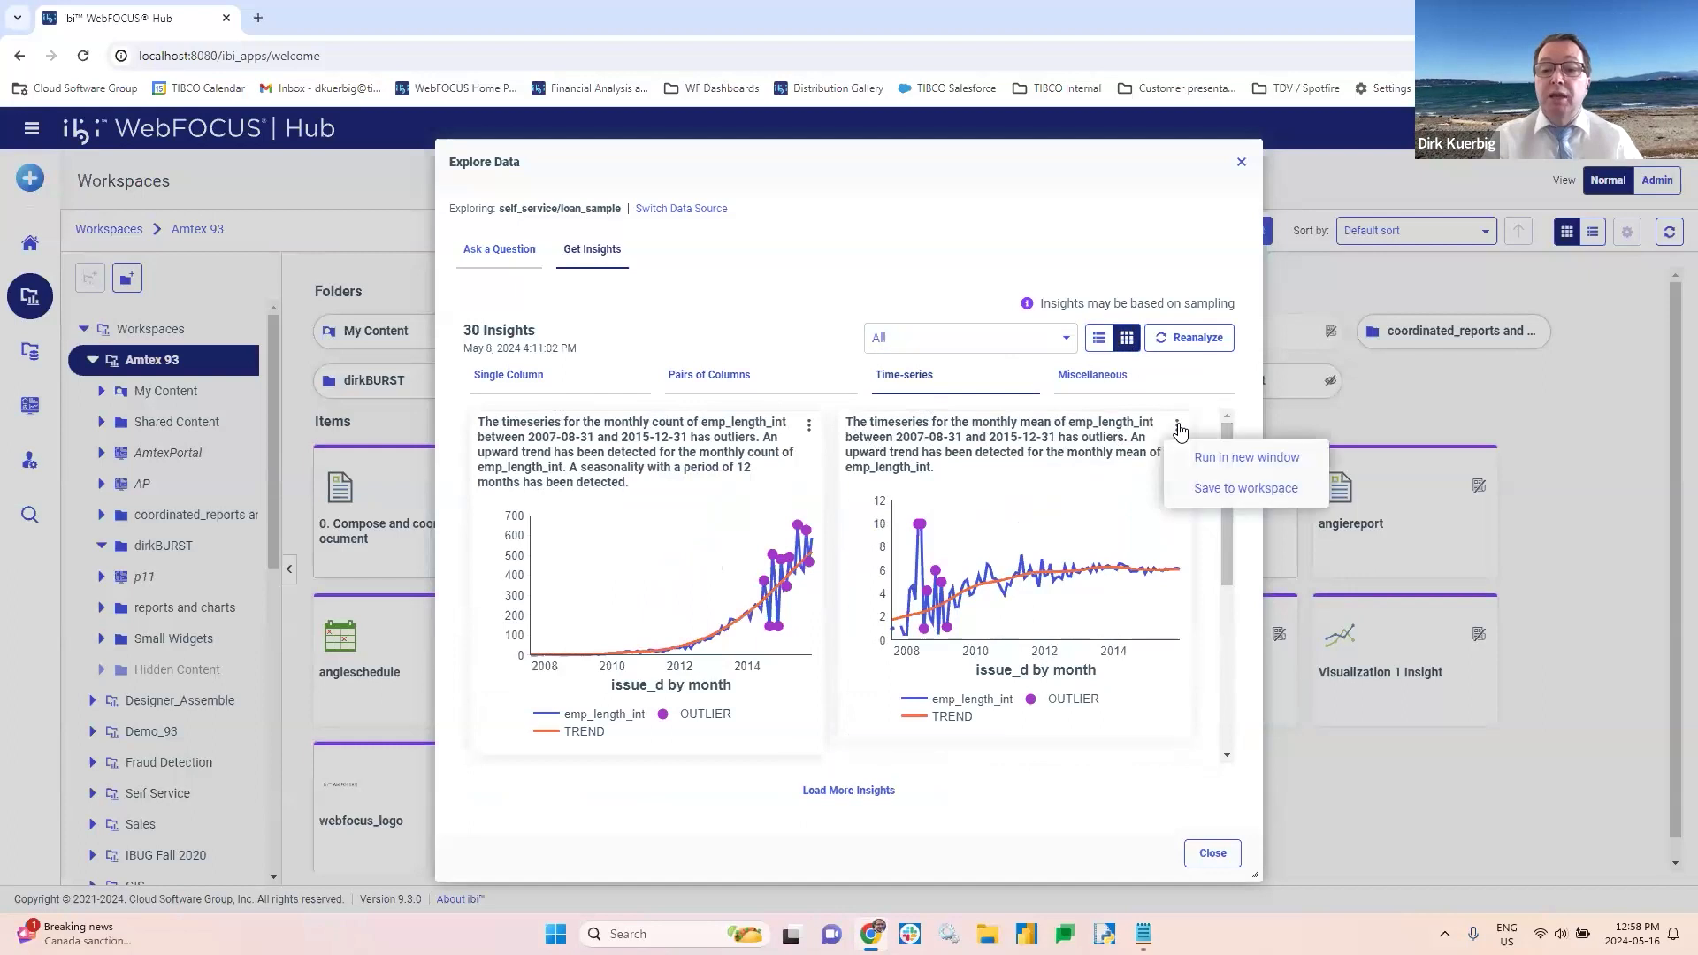
left_click(1215, 488)
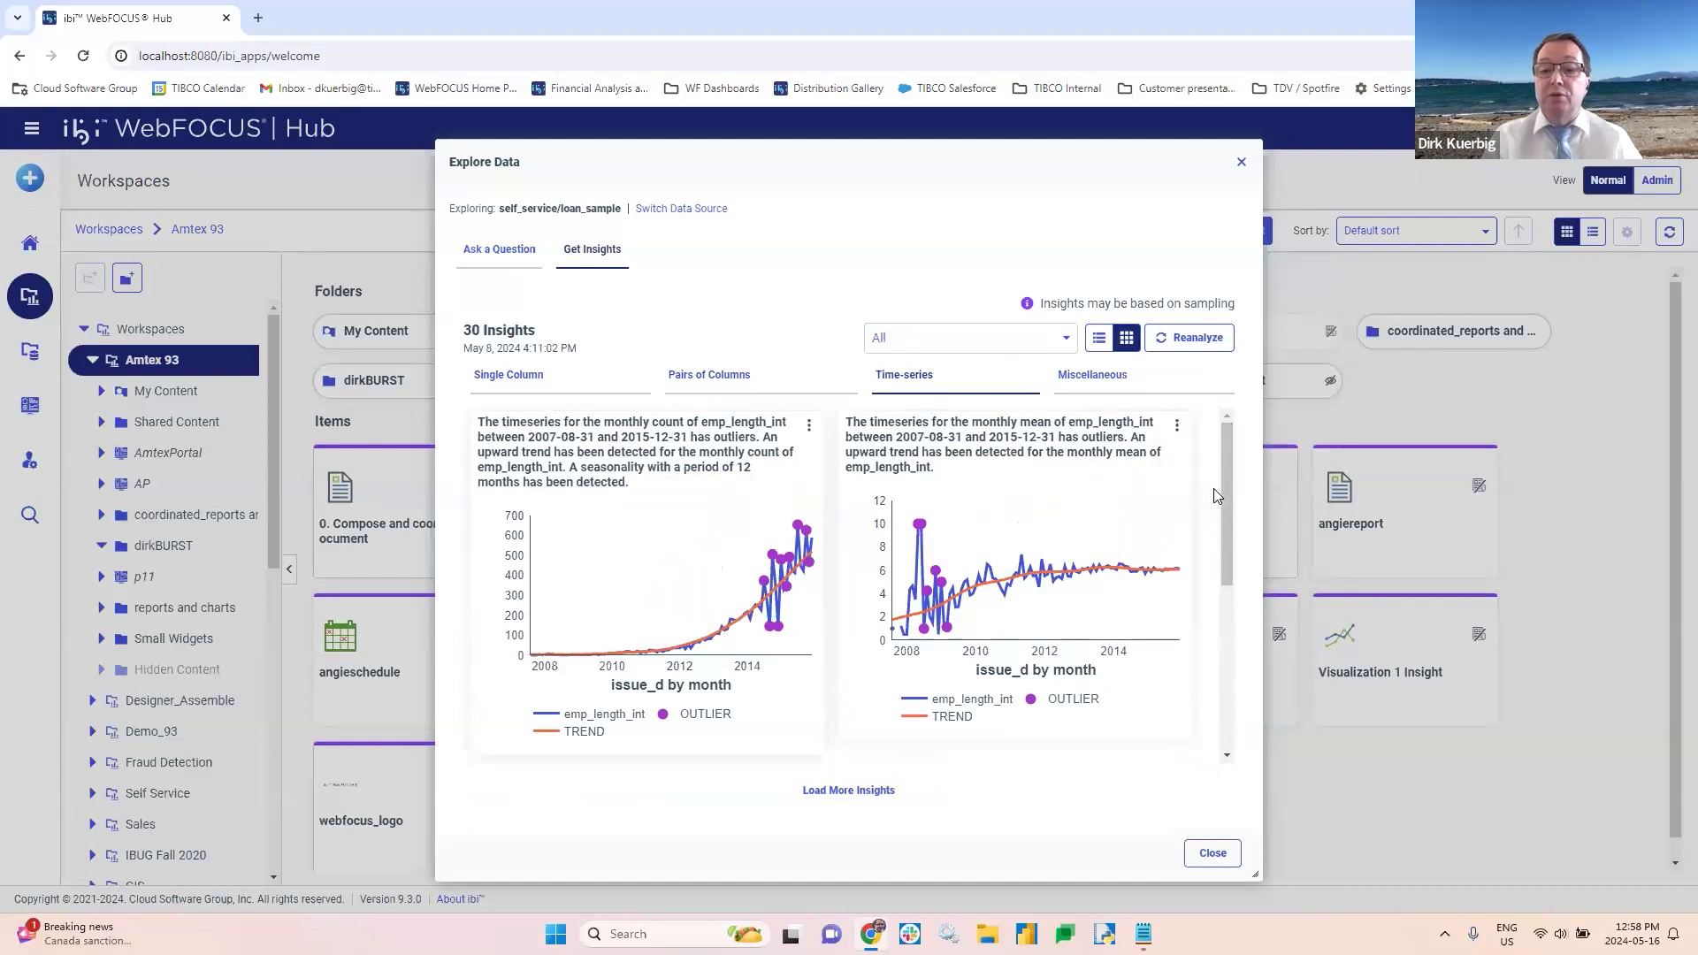
key("ctrl+a")
type("anigeinsight")
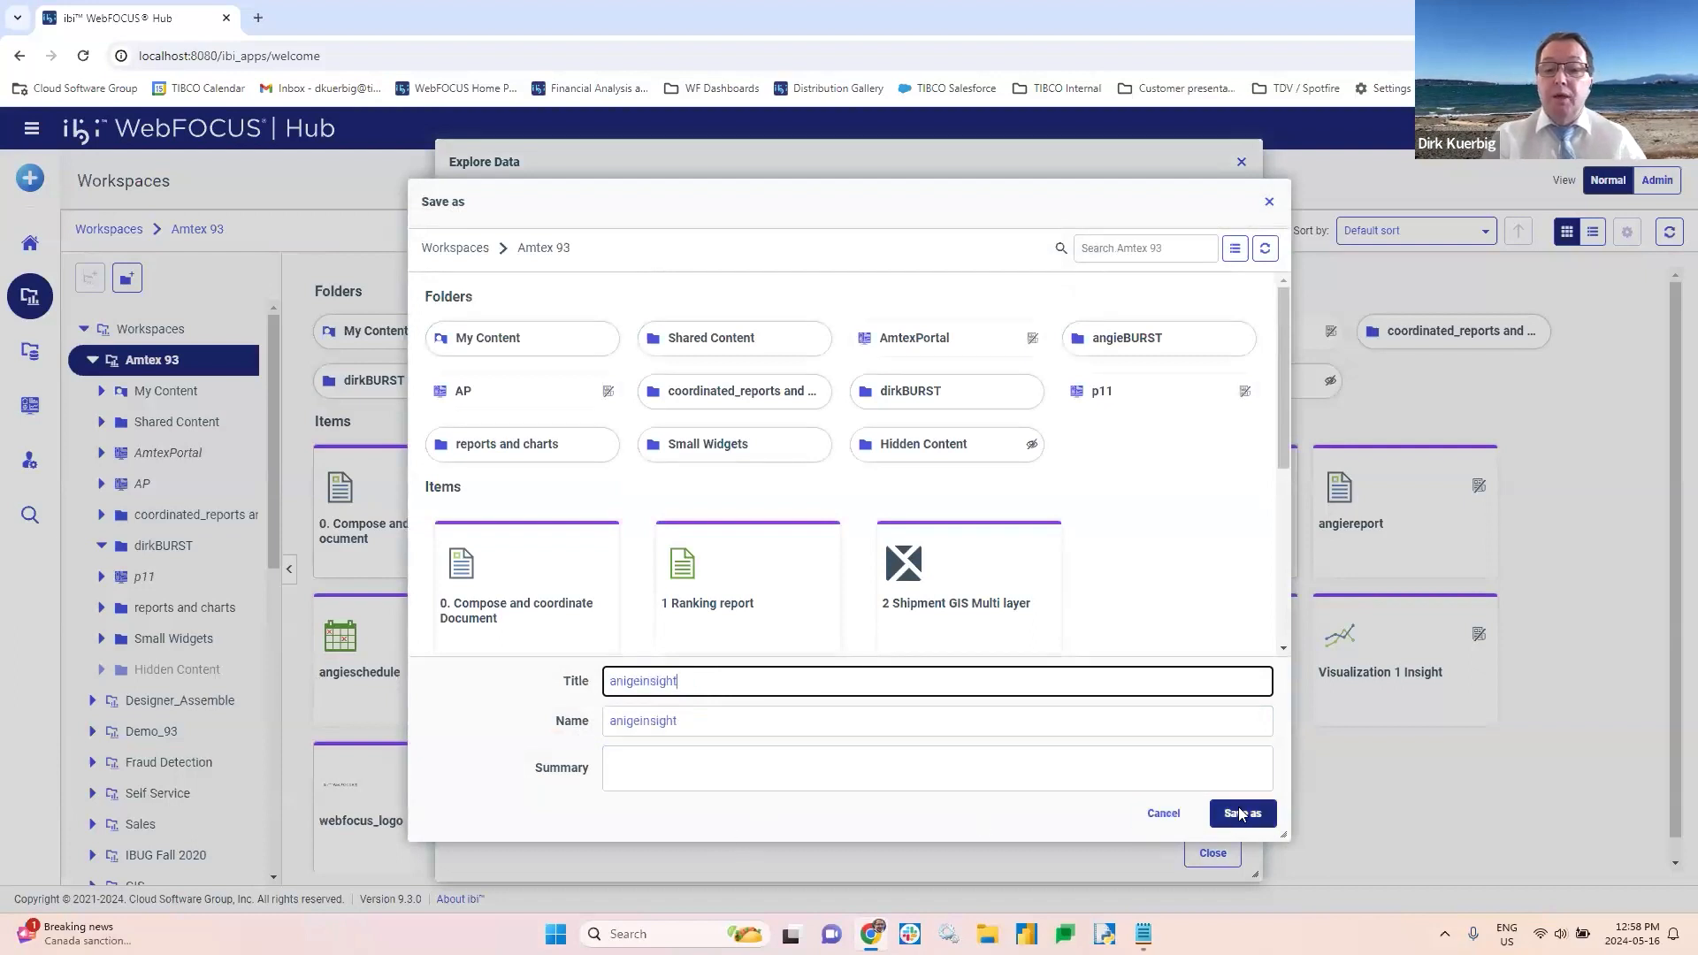
left_click(1241, 814)
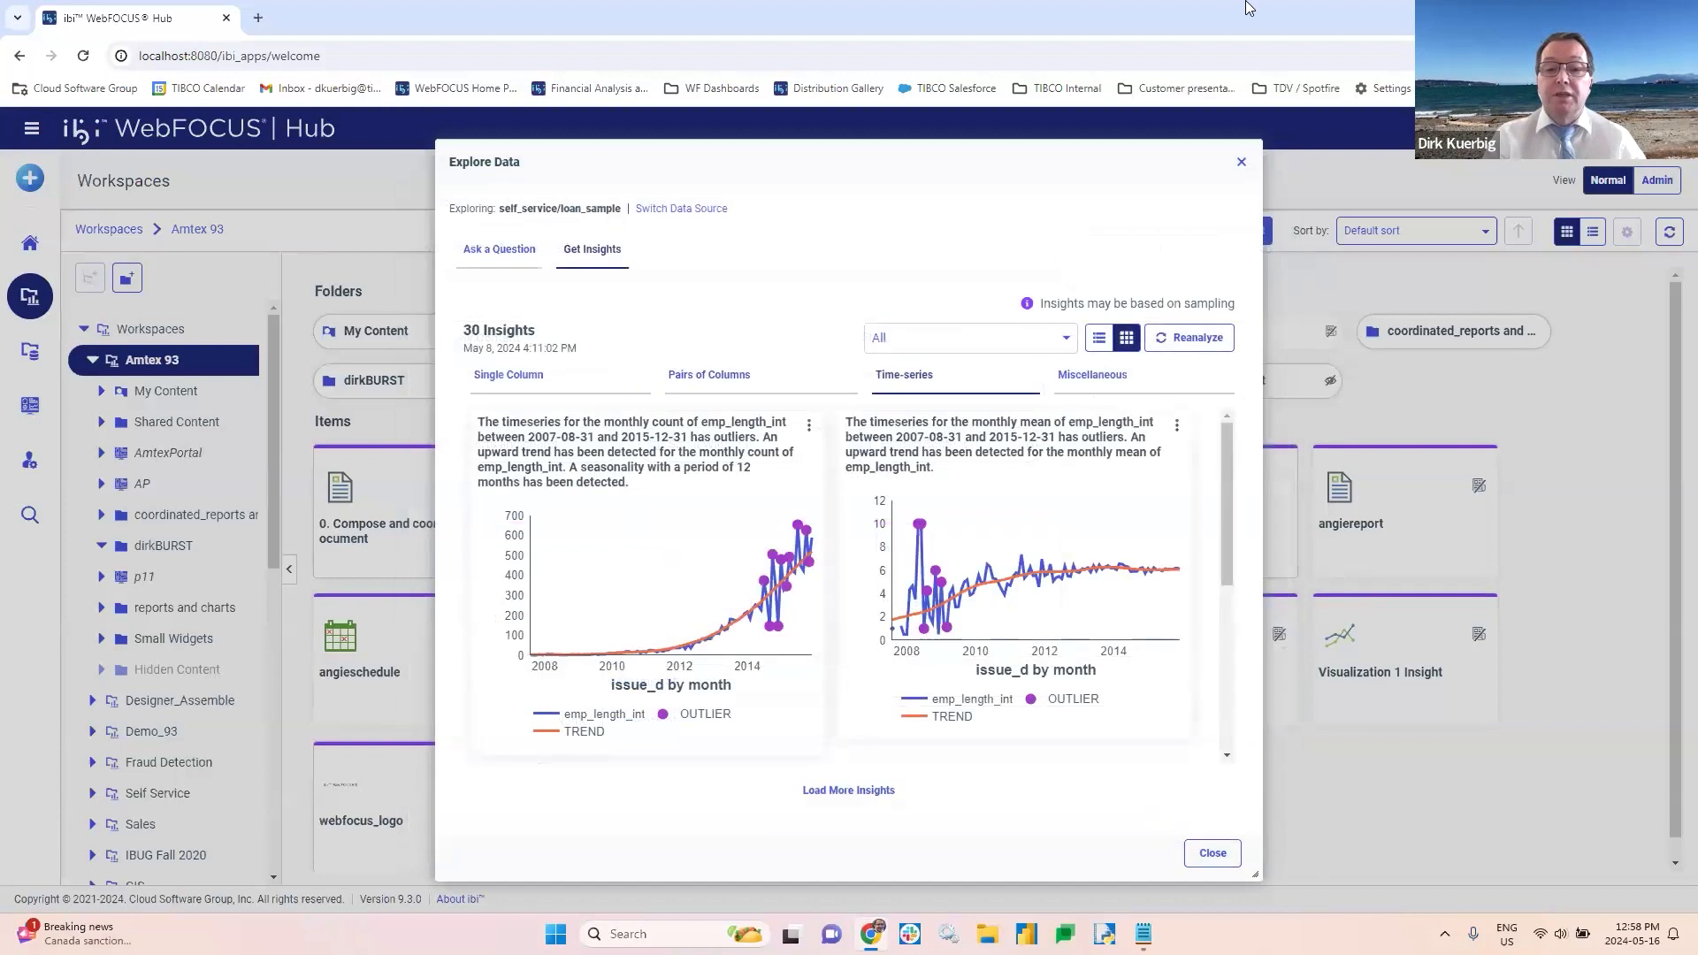
left_click(1241, 163)
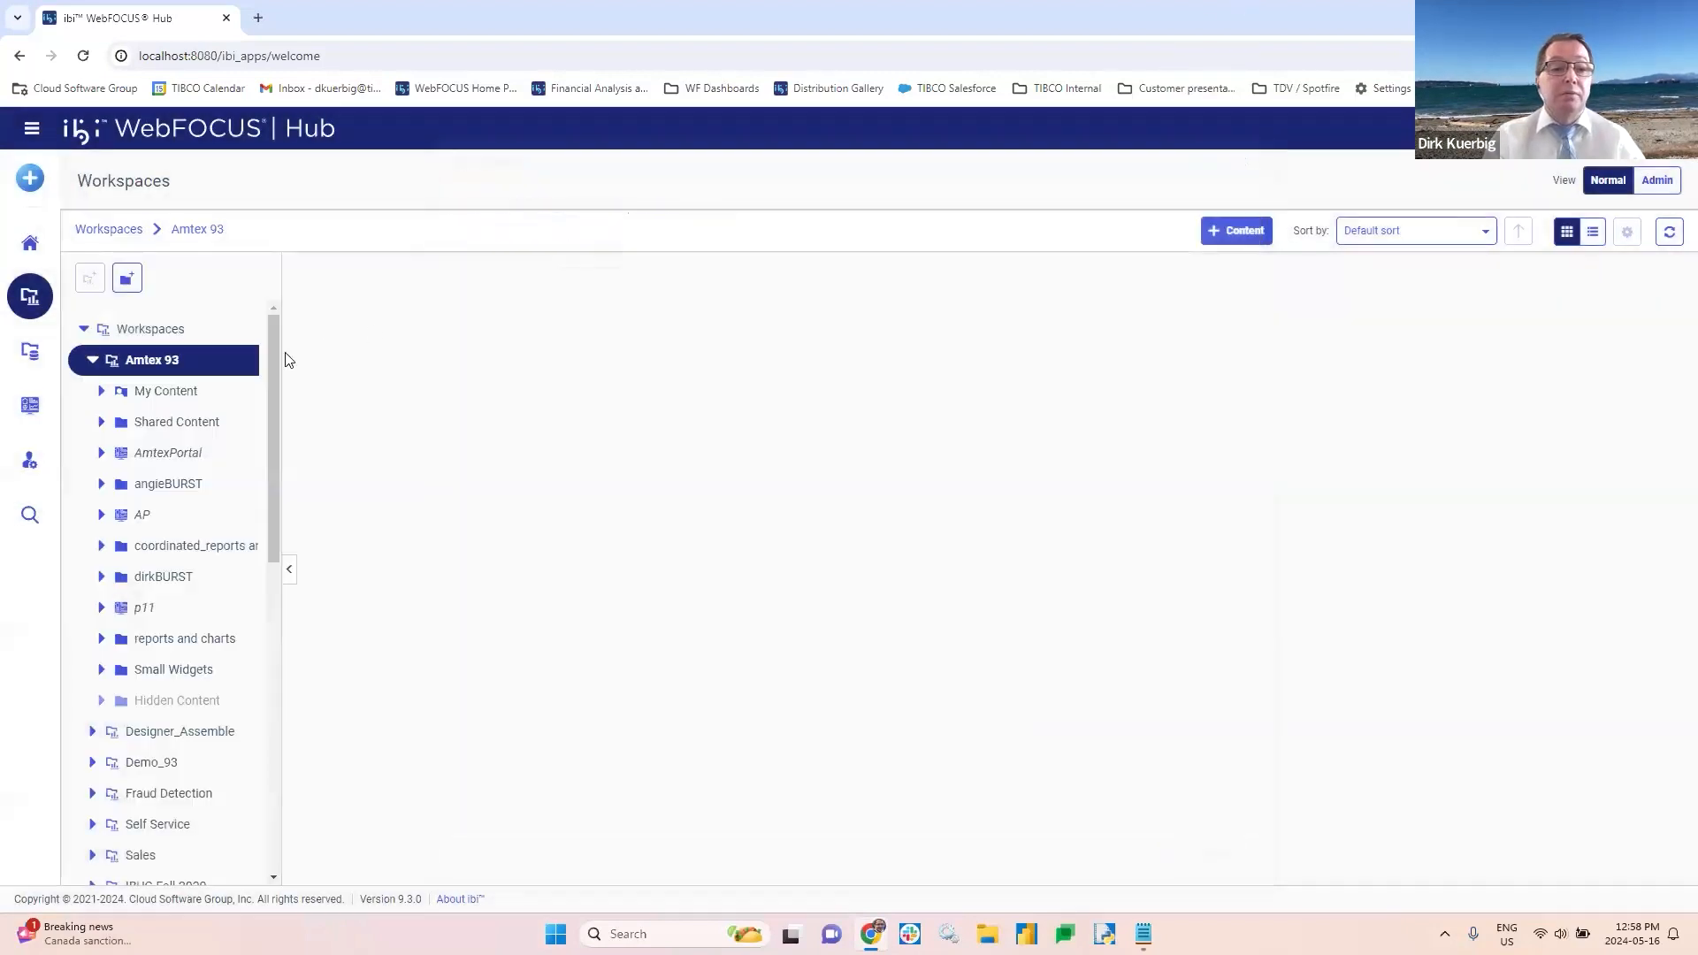
Step: Bring up the run options for the anigeinsight item in the Amtex 93 workspace
left_click(141, 338)
left_click(152, 363)
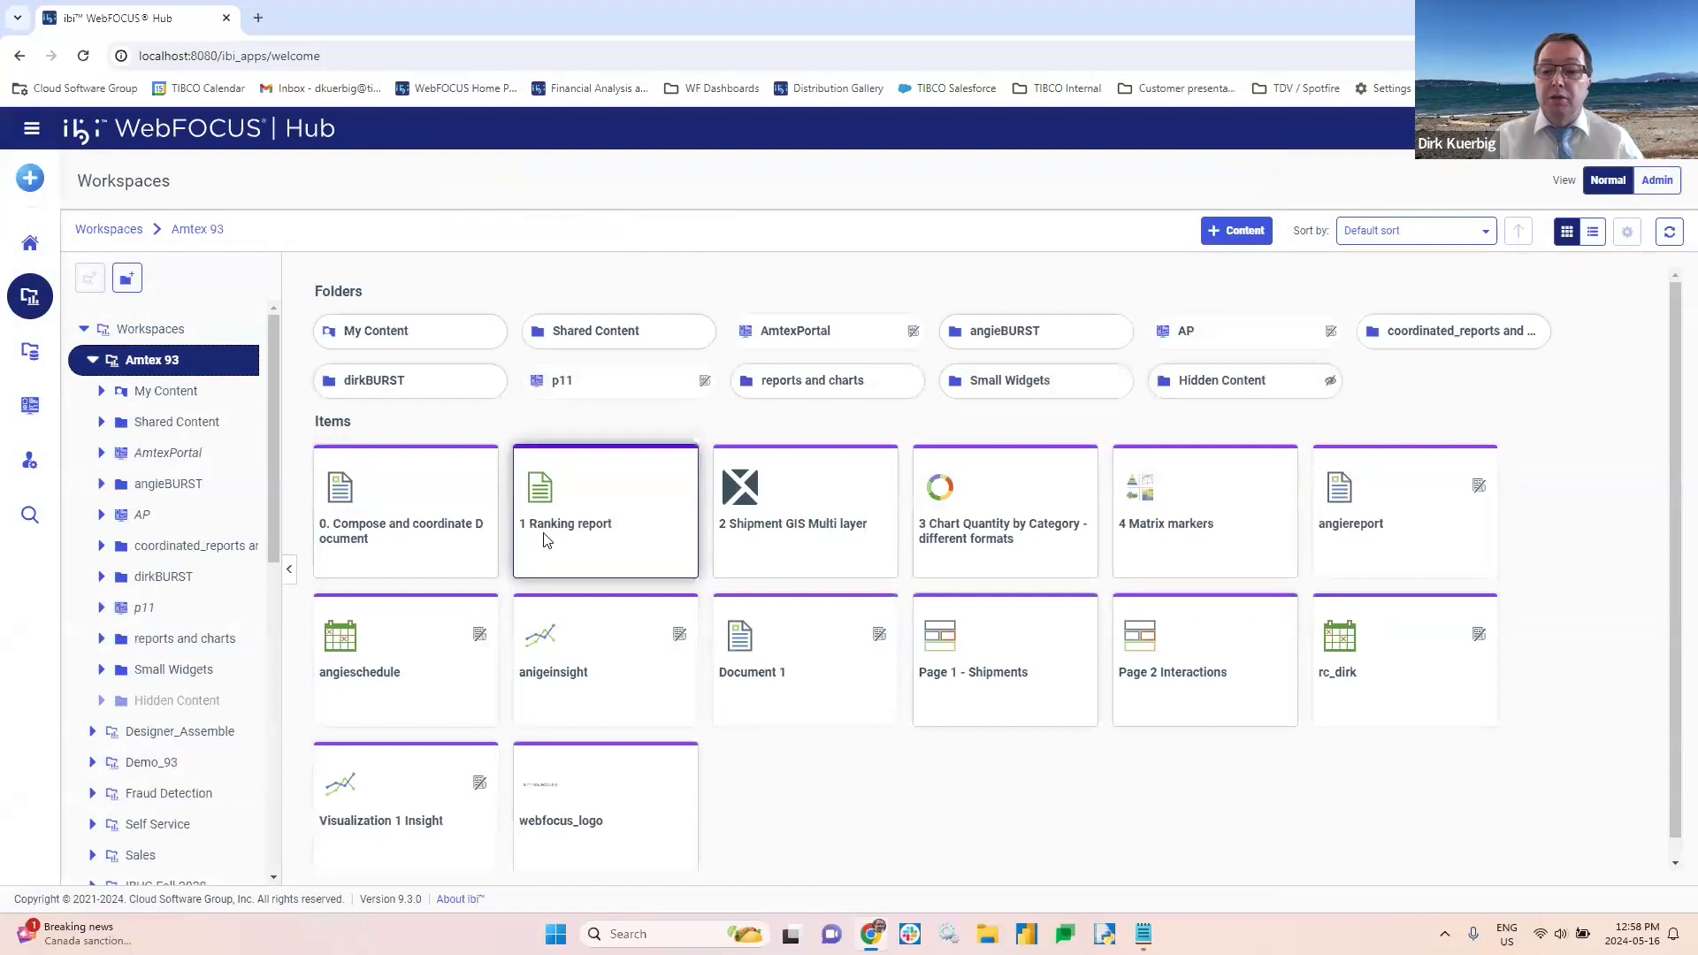
right_click(560, 652)
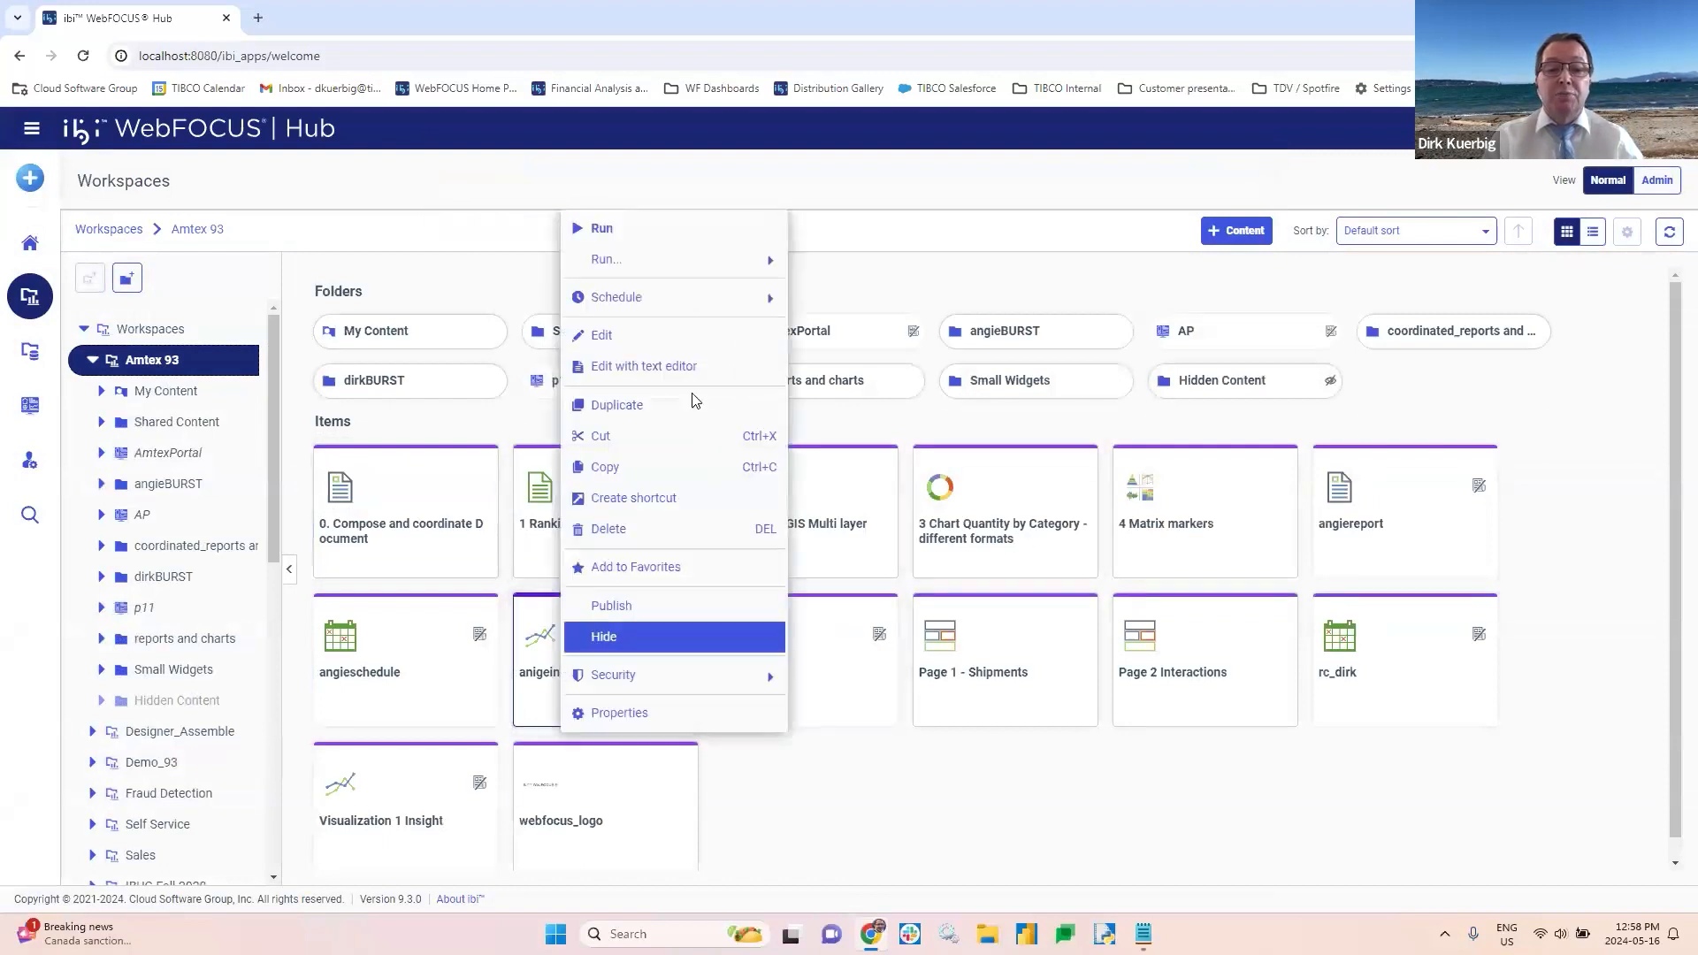
mouse_move(686, 258)
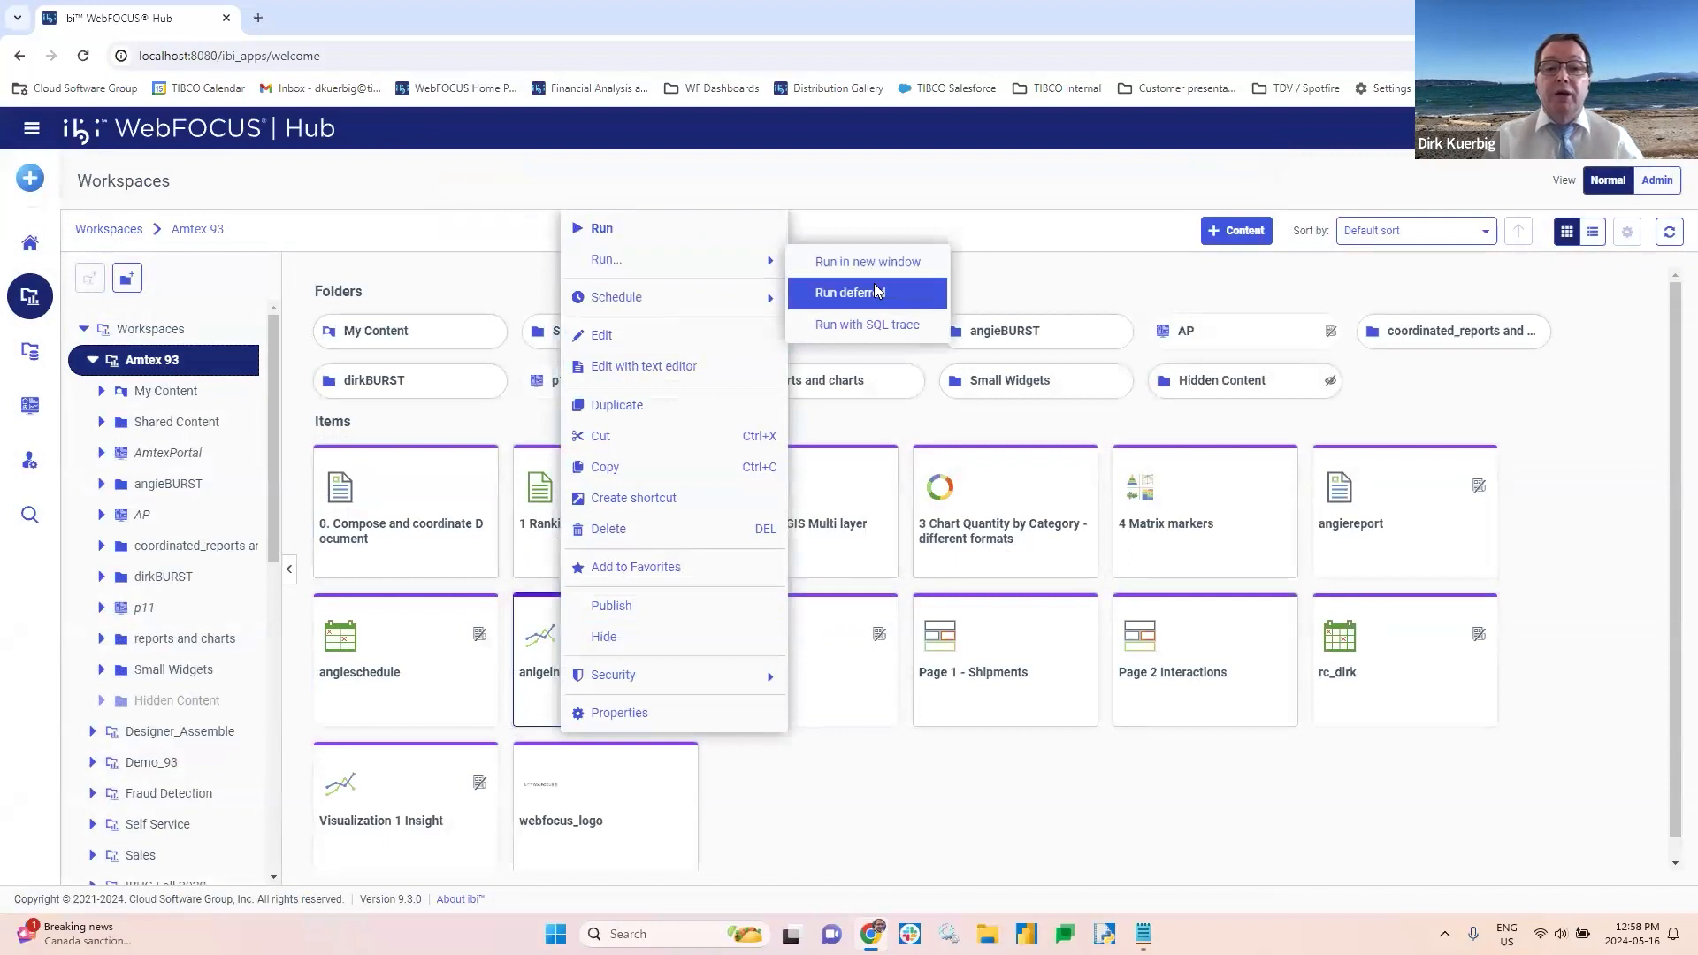